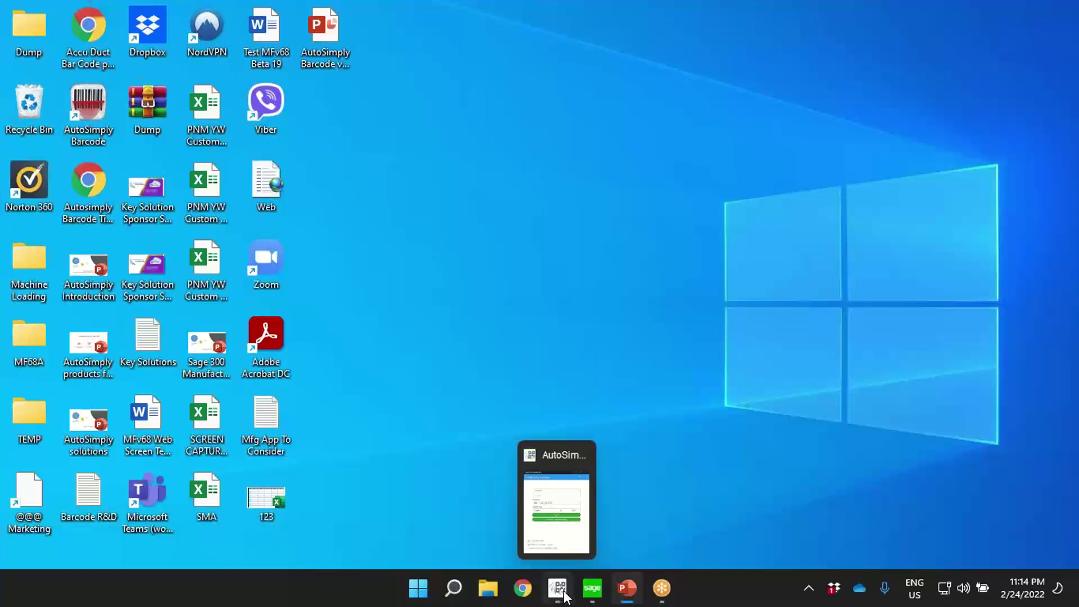
Bring Sage 300 forward and list the Inventory Barcode module's programs
click(592, 590)
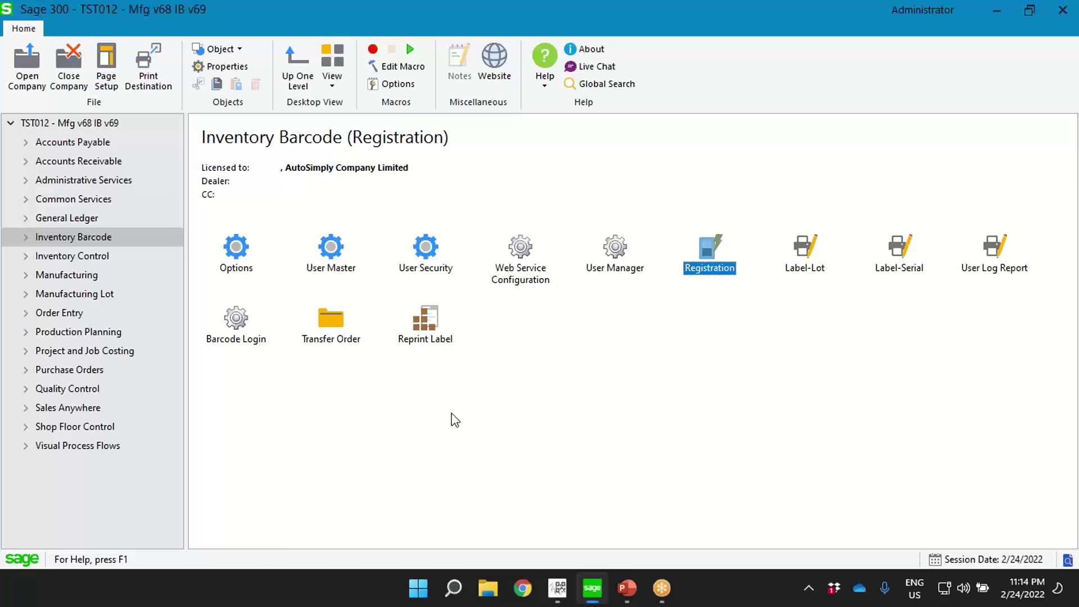
click(89, 244)
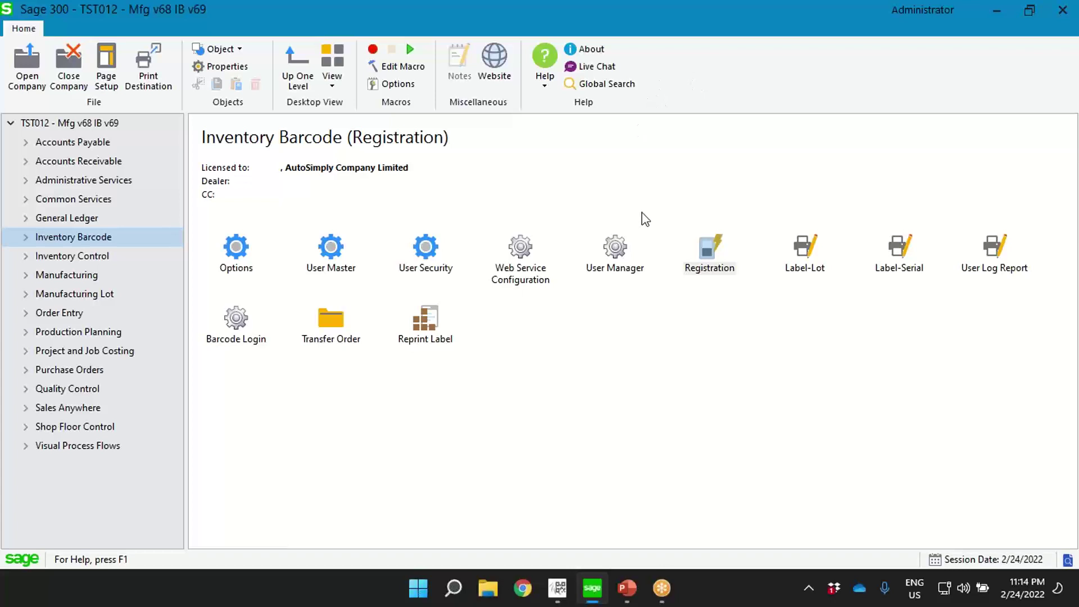
click(528, 276)
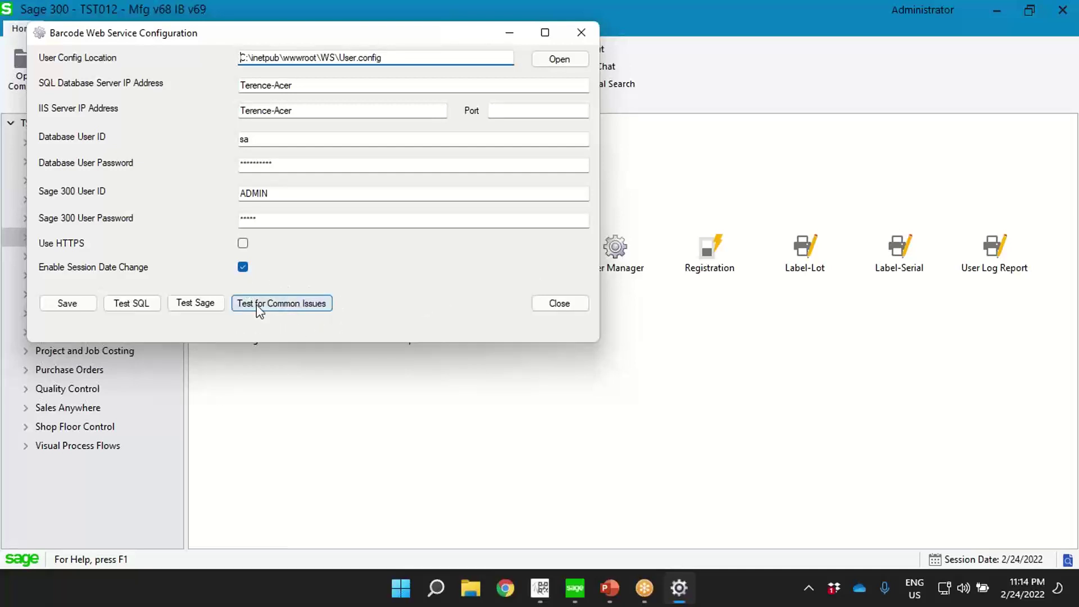
click(256, 305)
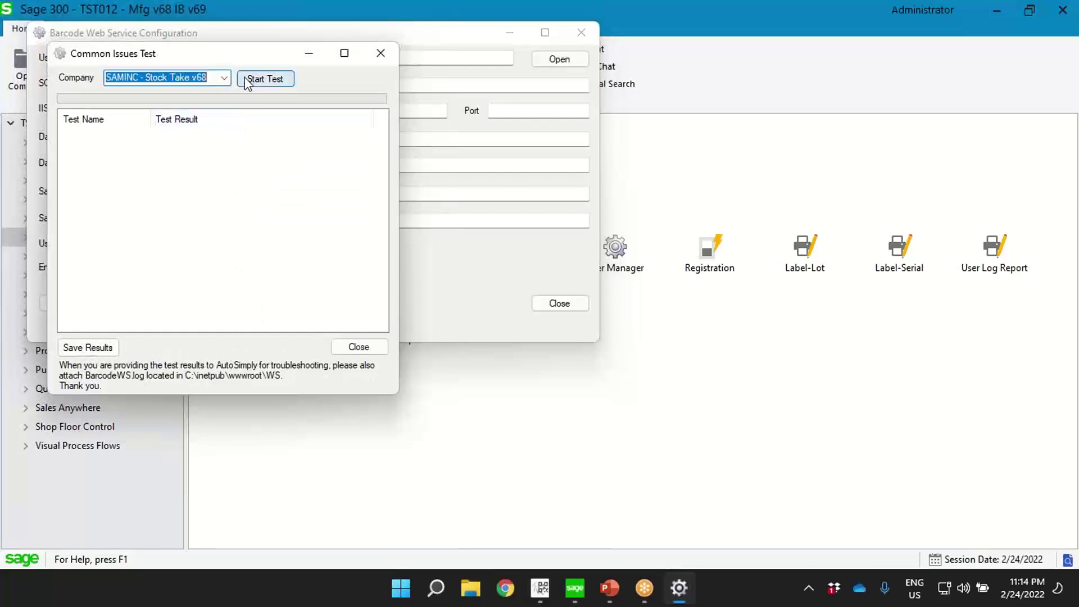
drag(239, 58, 319, 76)
click(303, 96)
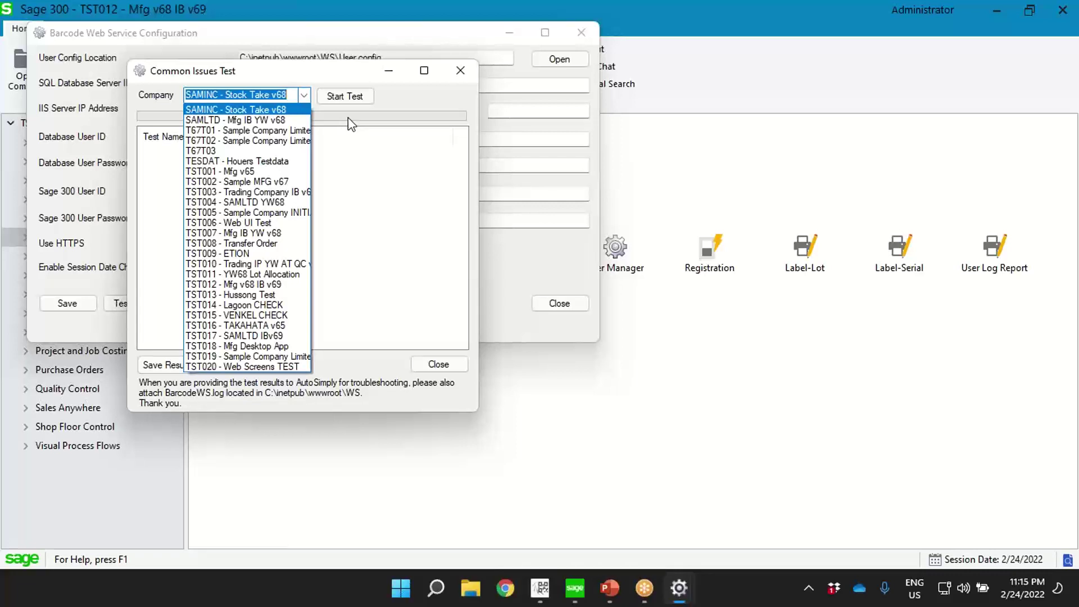
click(449, 364)
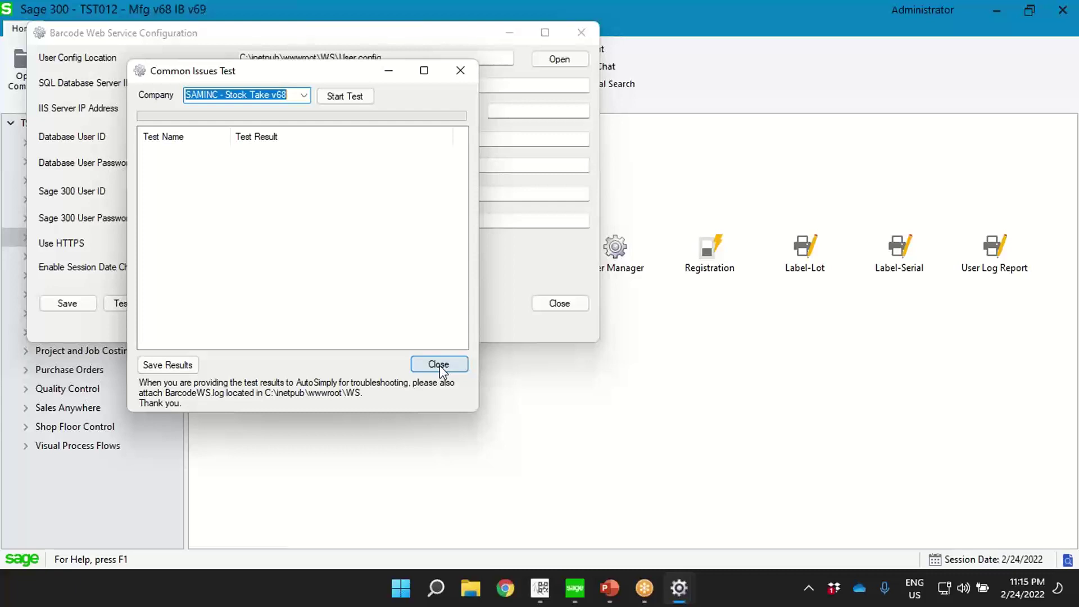
click(440, 365)
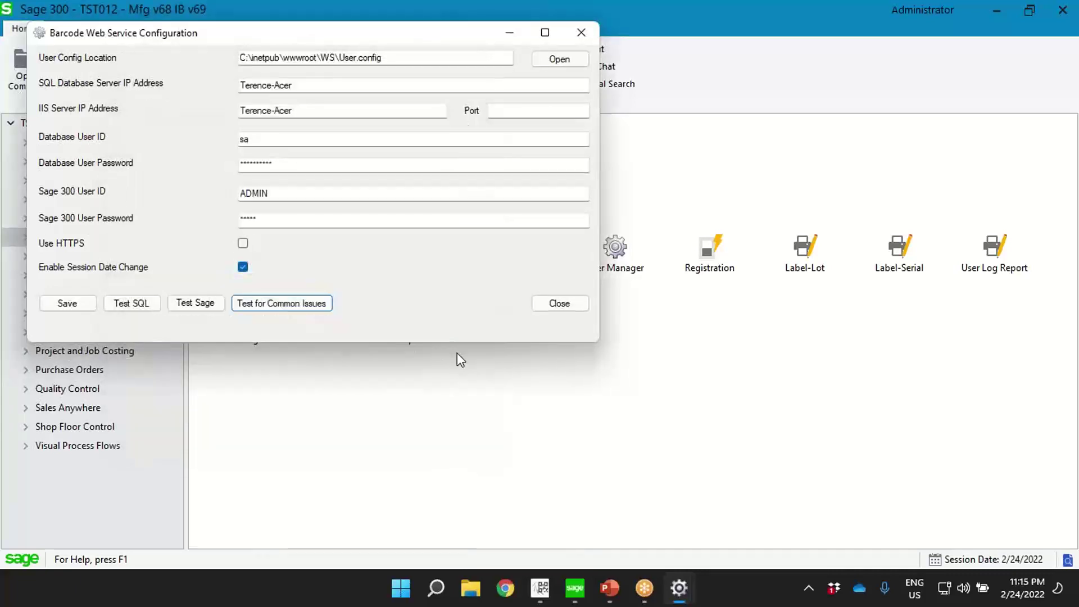
click(558, 304)
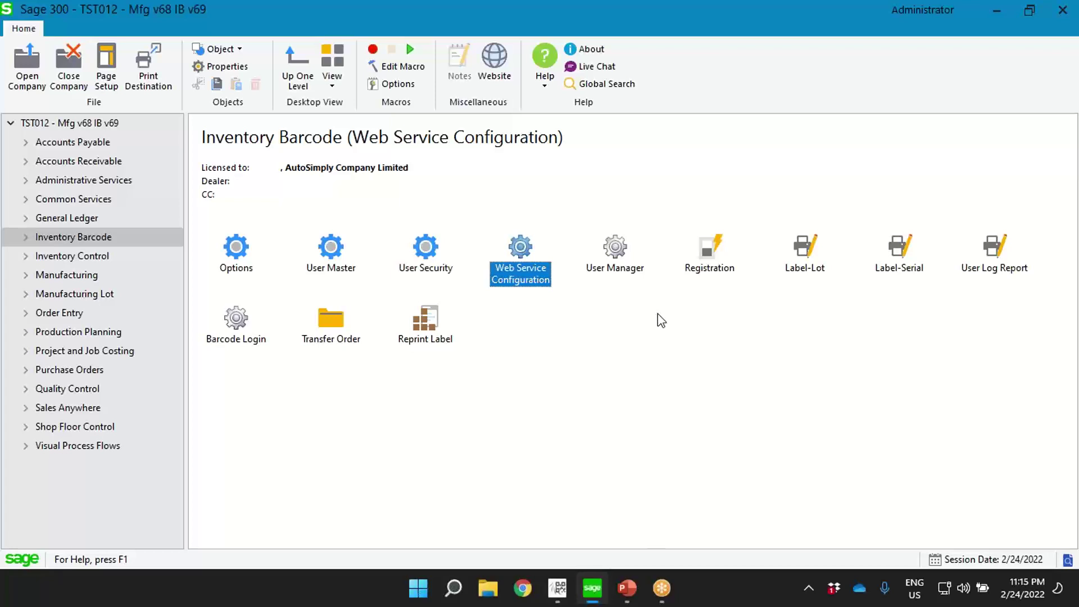
Log in to AutoSimply Barcode company TST012 with the user's username and password
click(557, 590)
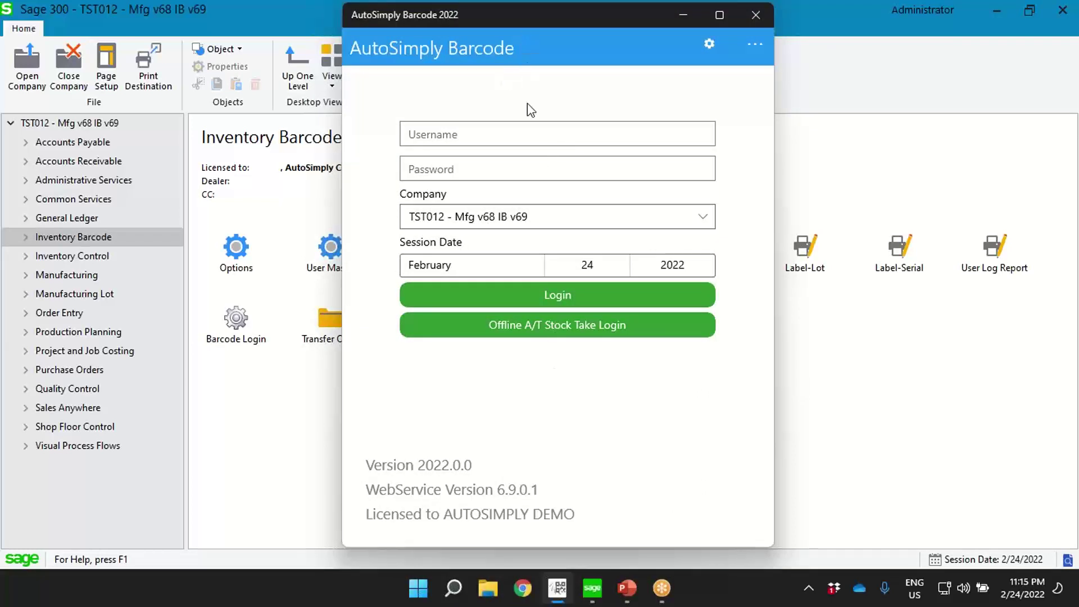
click(488, 131)
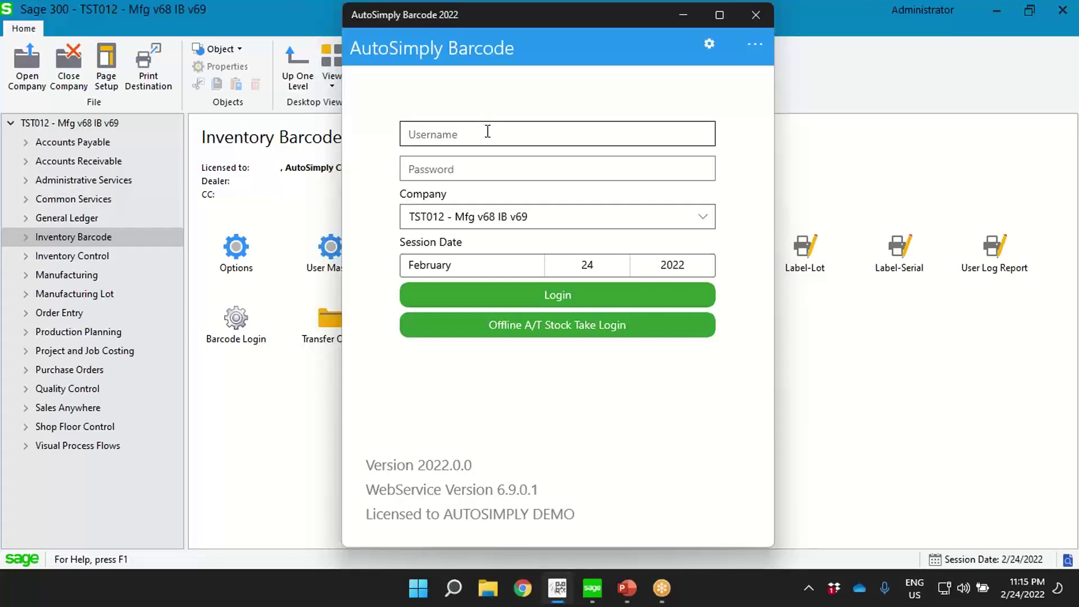
click(488, 132)
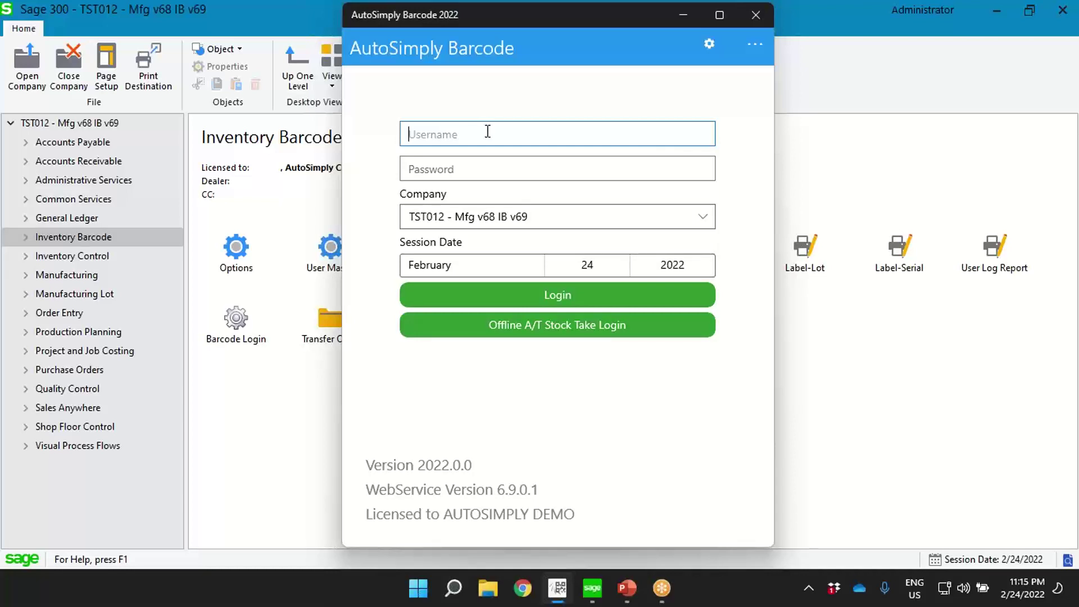
text(1)
click(456, 167)
text(•)
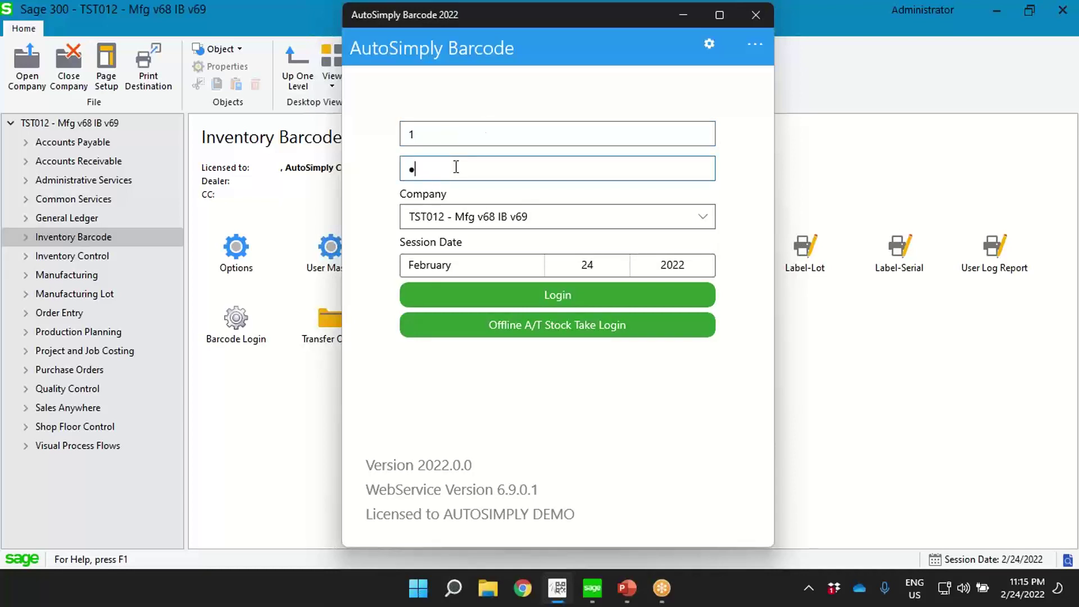
click(517, 295)
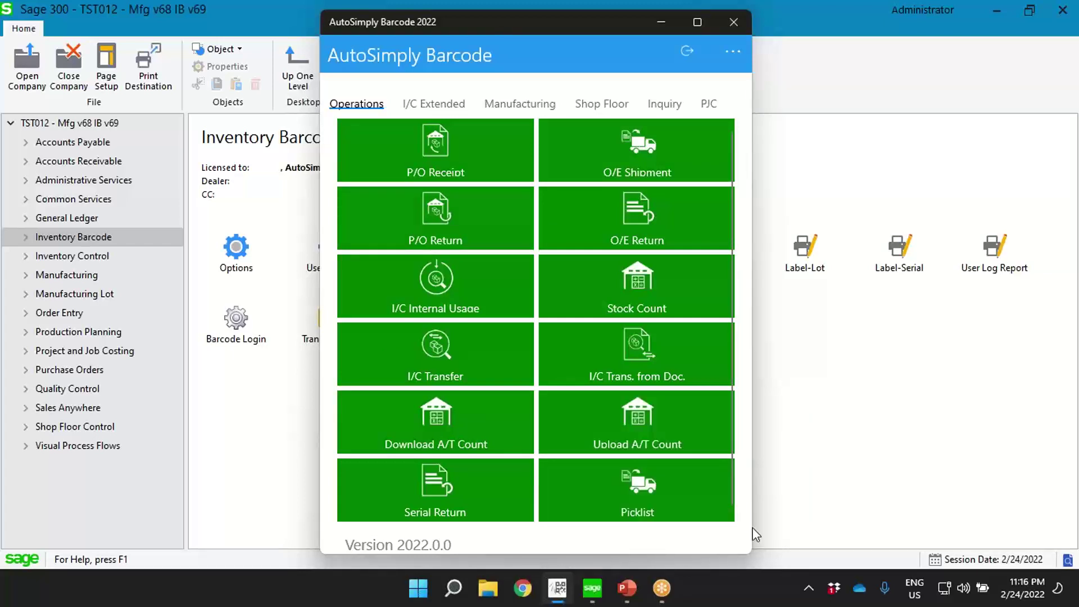
Start a new I/C Internal Usage entry and look up item A1-103/0, the Fluorescent Desk Lamp
drag(760, 561, 768, 567)
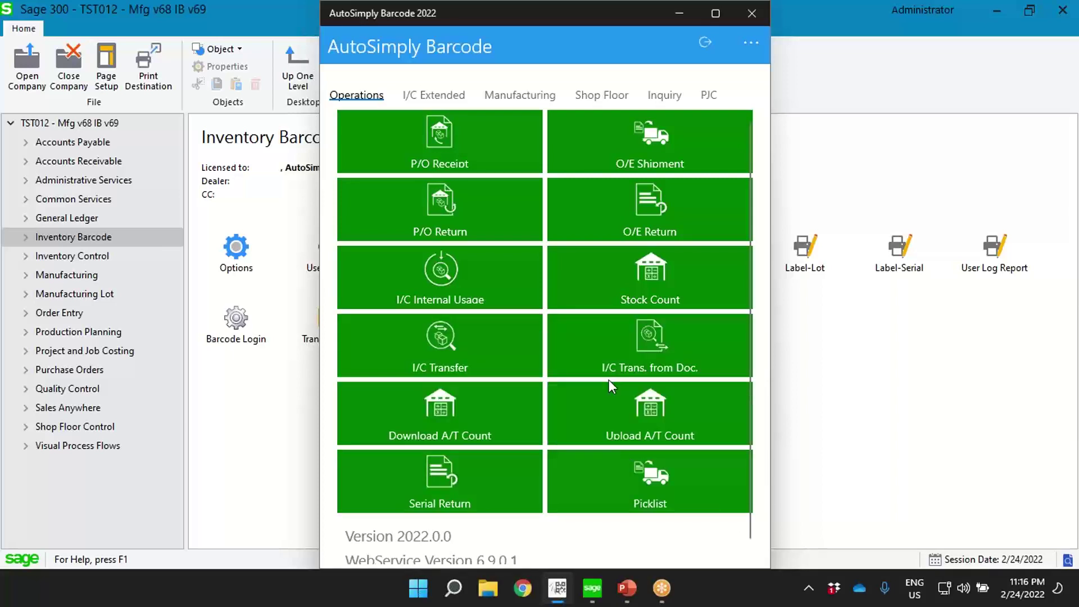
click(521, 294)
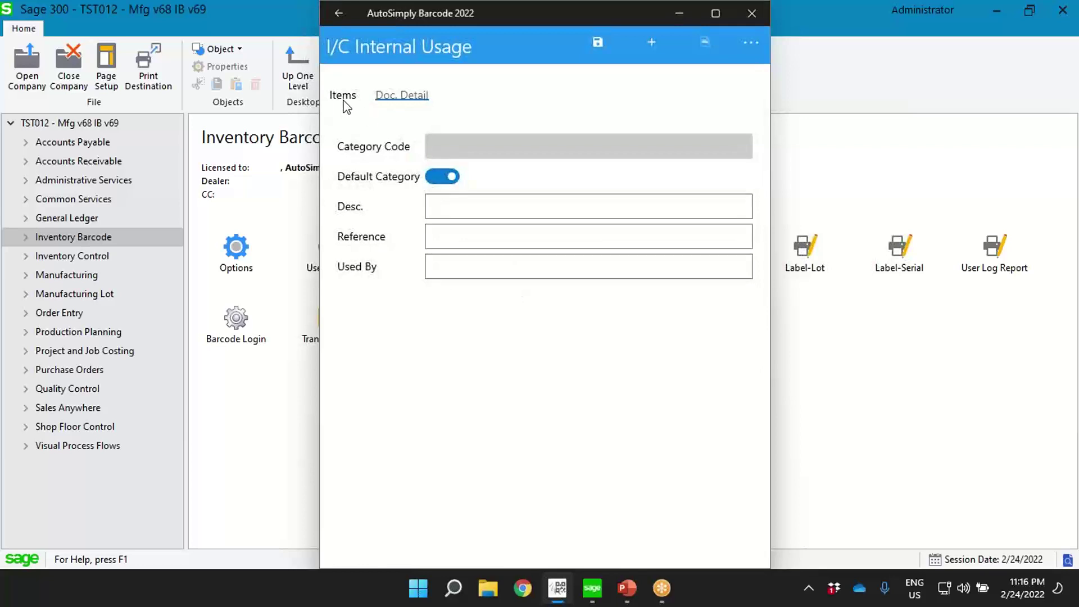
click(343, 96)
click(406, 226)
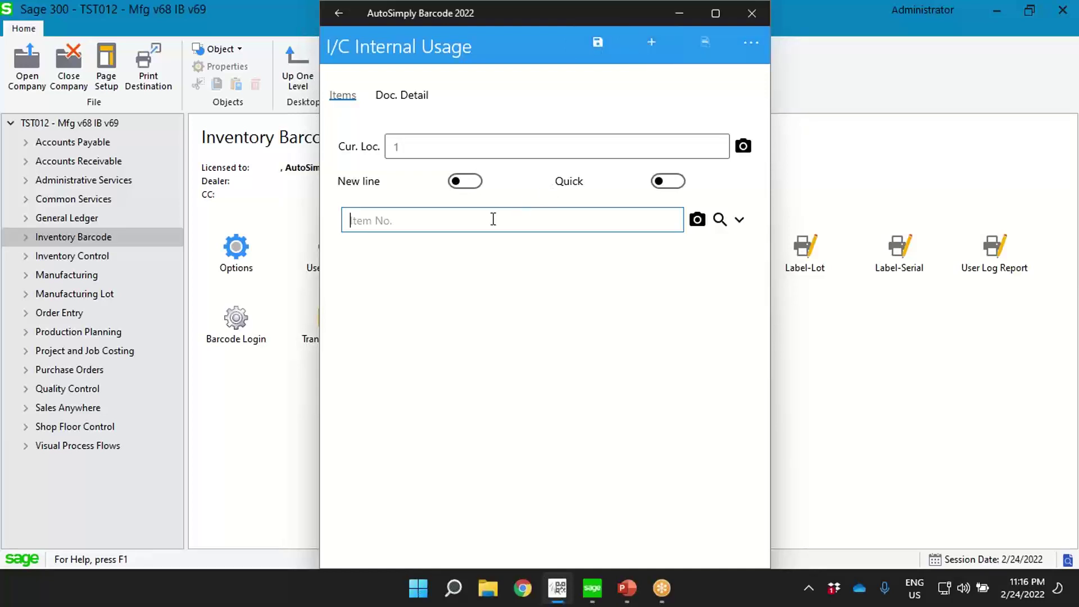
text(a11030)
key(Return)
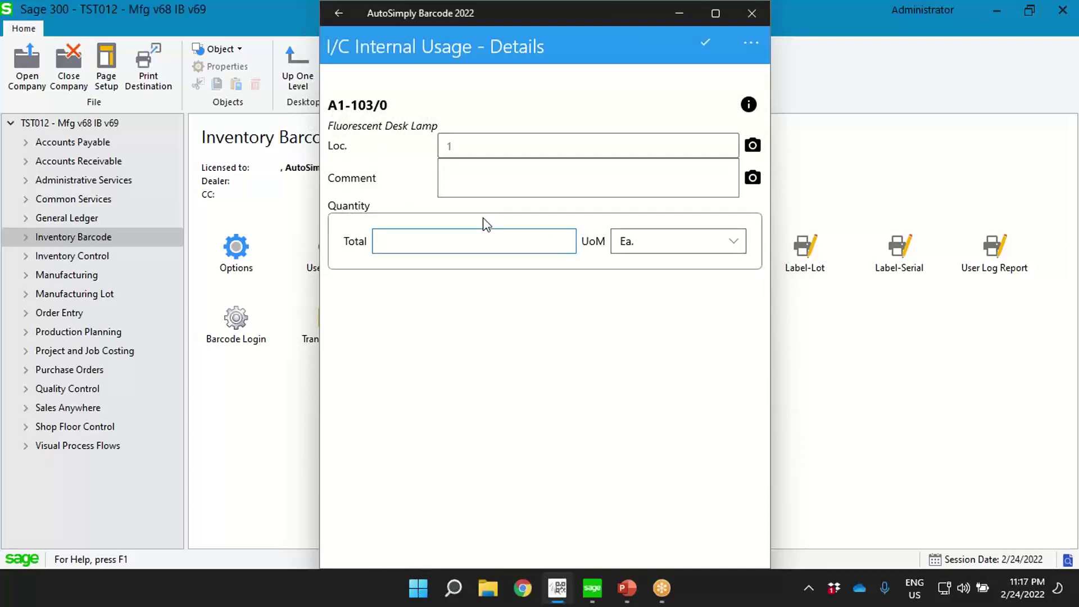
text(2)
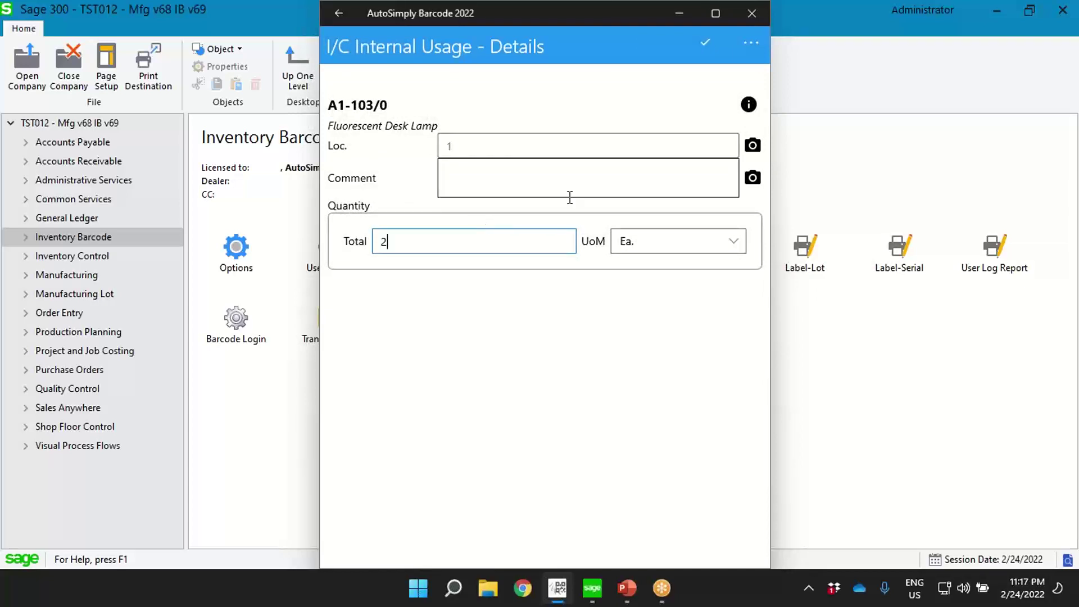
click(700, 45)
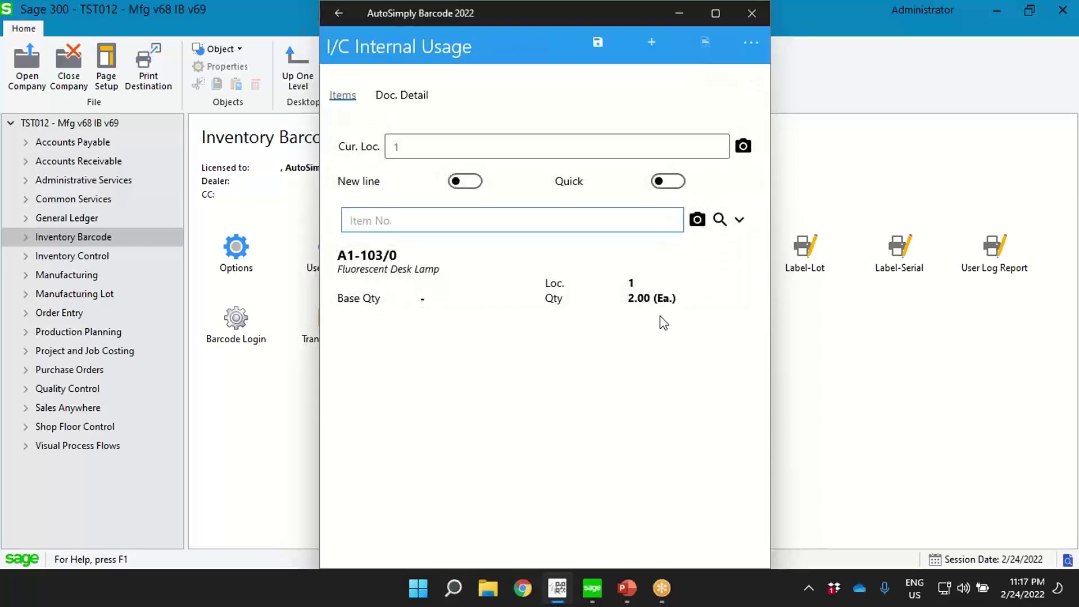
click(598, 41)
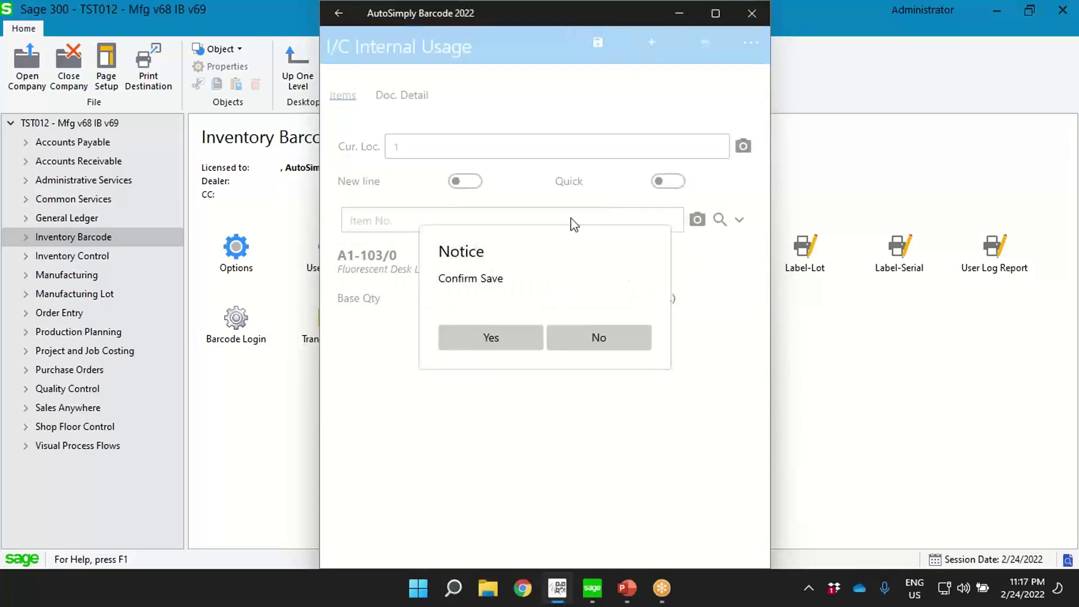
click(521, 336)
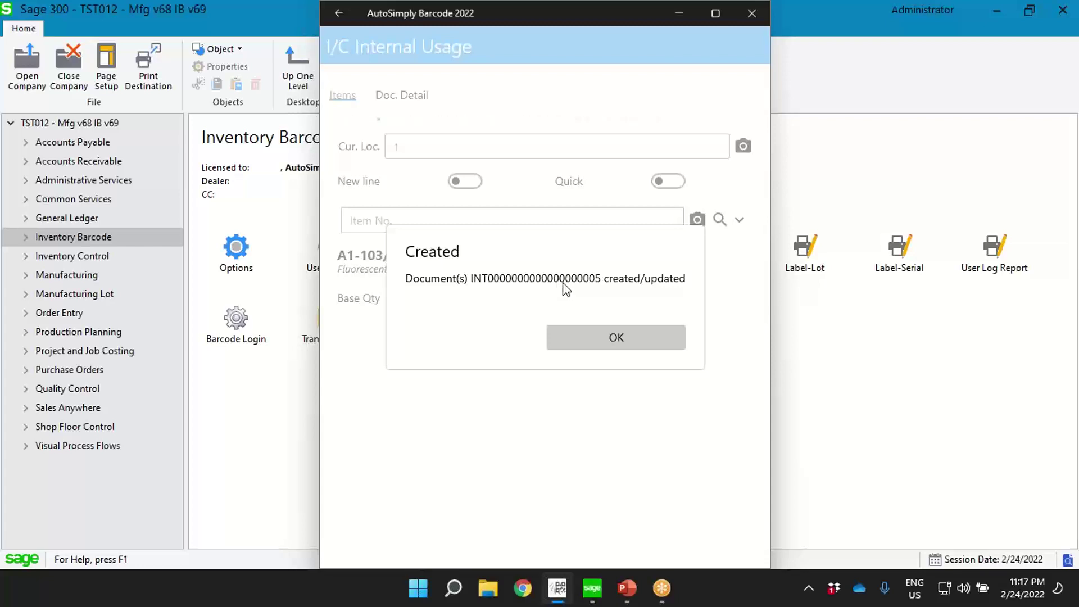
click(588, 336)
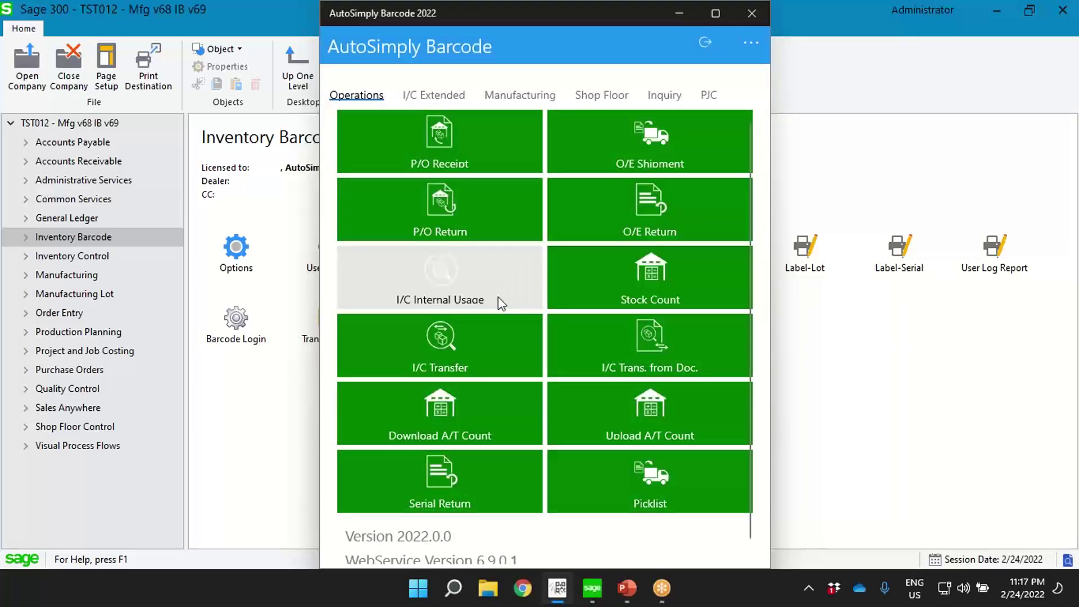
click(437, 95)
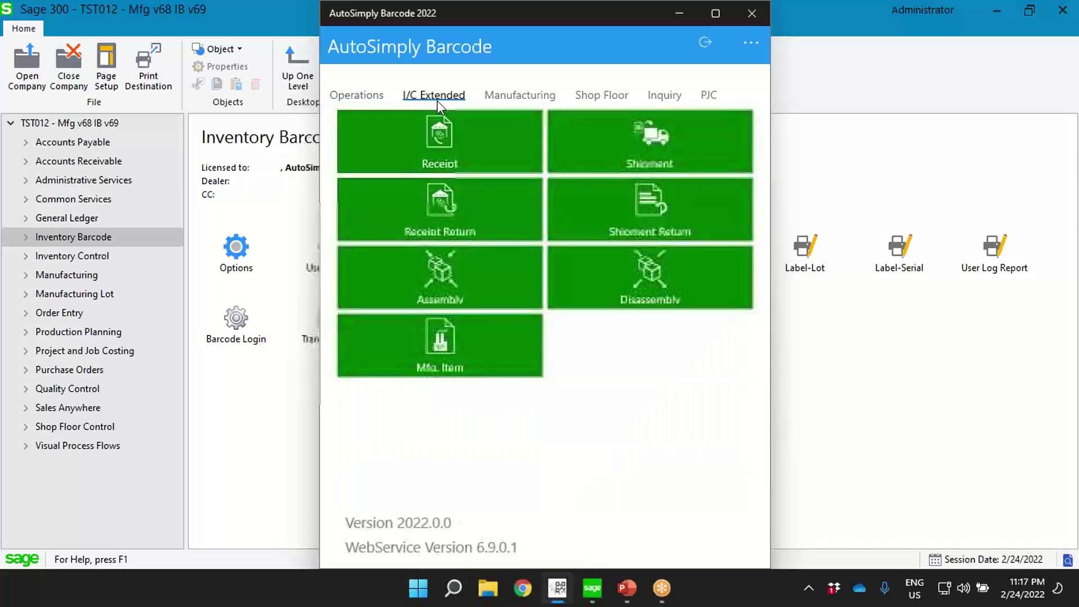
click(537, 156)
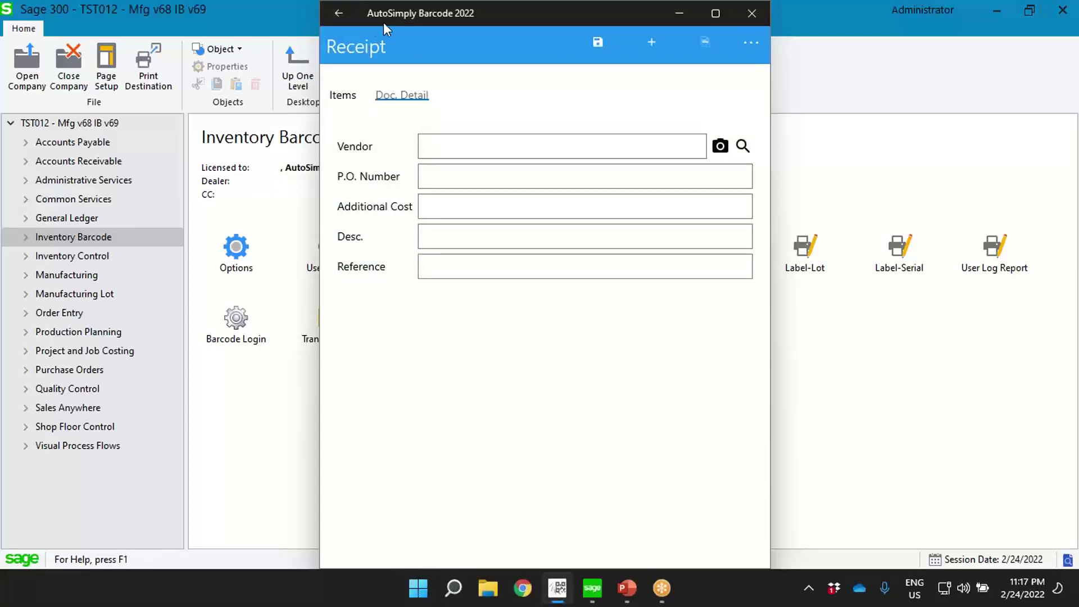
drag(384, 22, 350, 43)
click(306, 35)
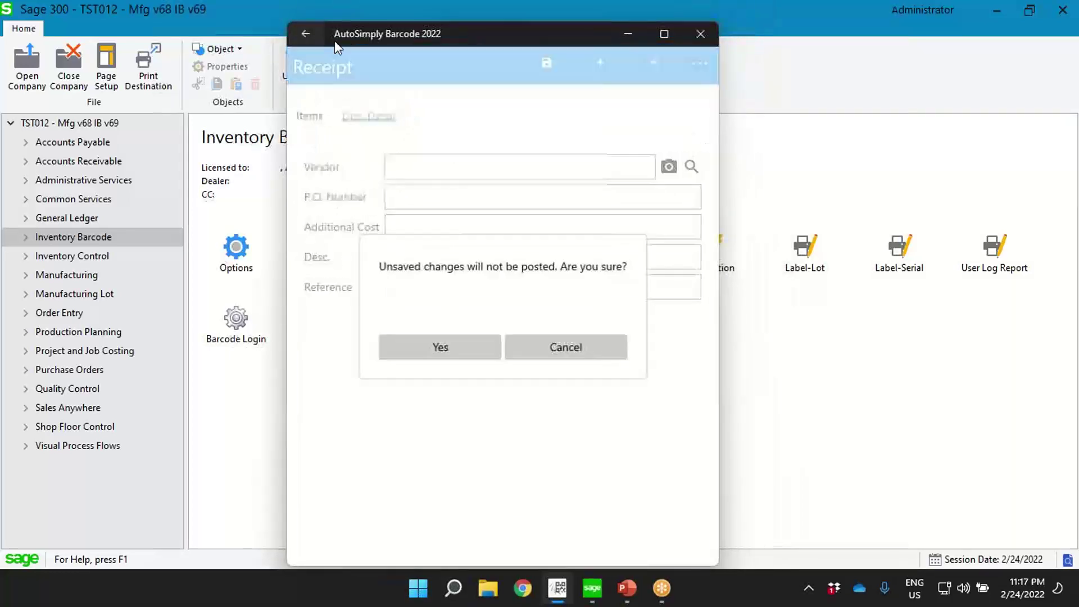
click(442, 347)
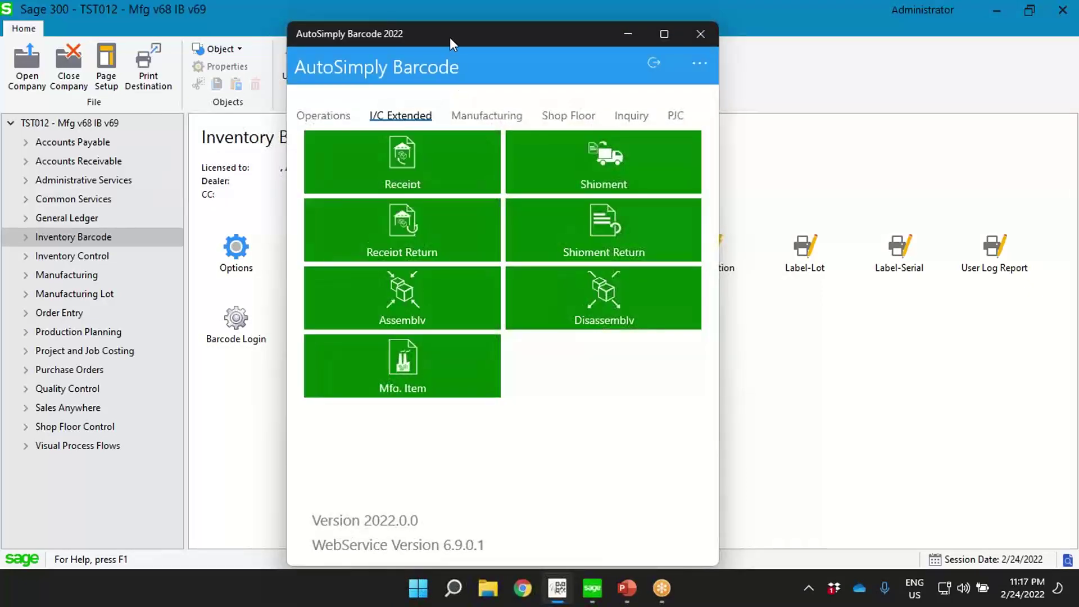
drag(450, 37, 442, 36)
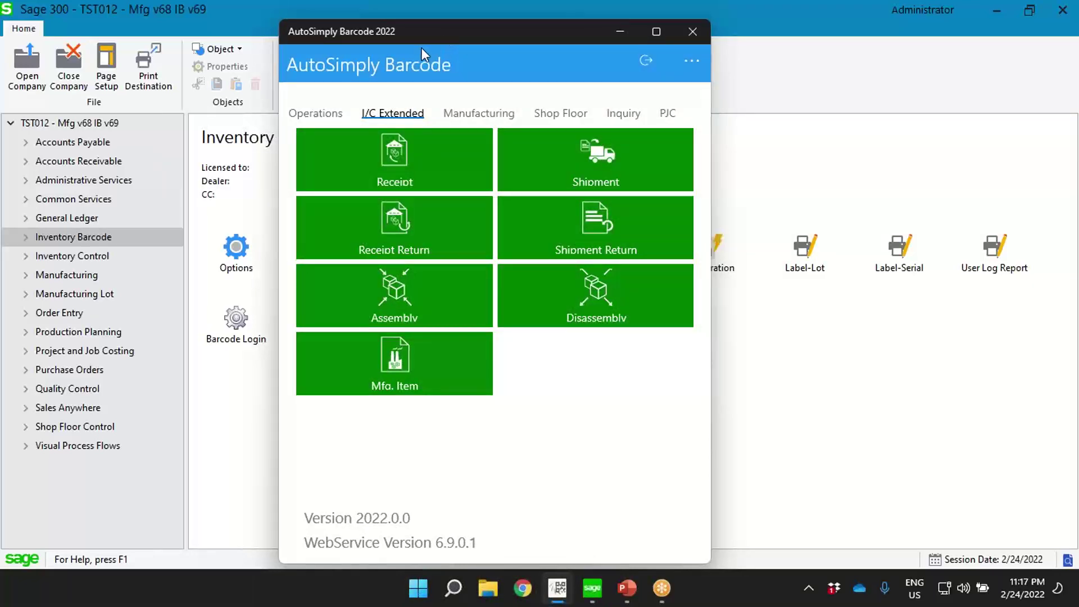
click(334, 115)
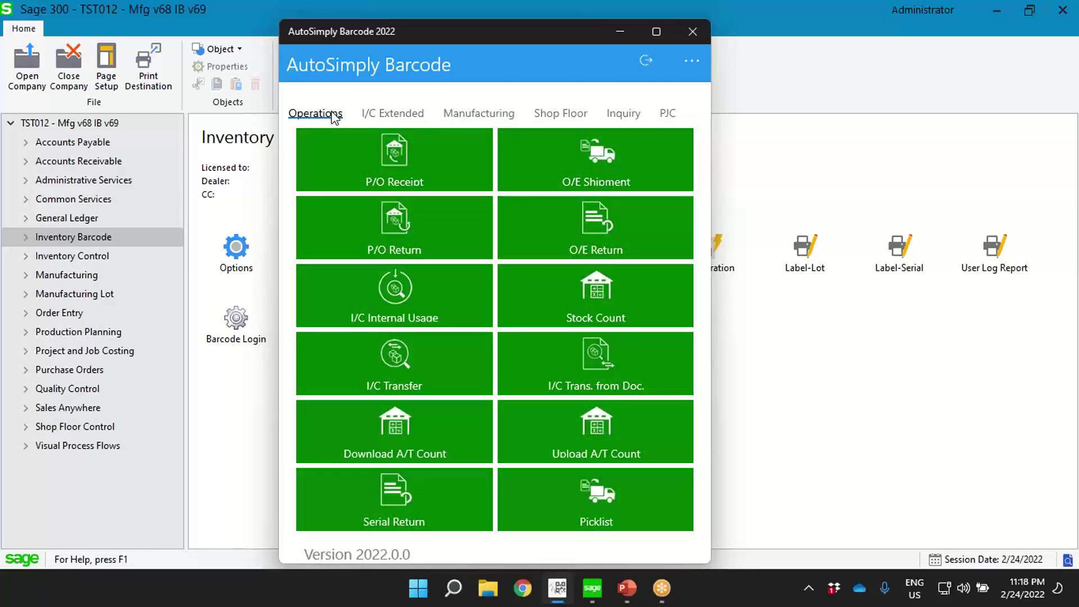
Find O/E shipment orders for customer 1400, reach item entry, then open Sage 300's barcode User Security
click(629, 147)
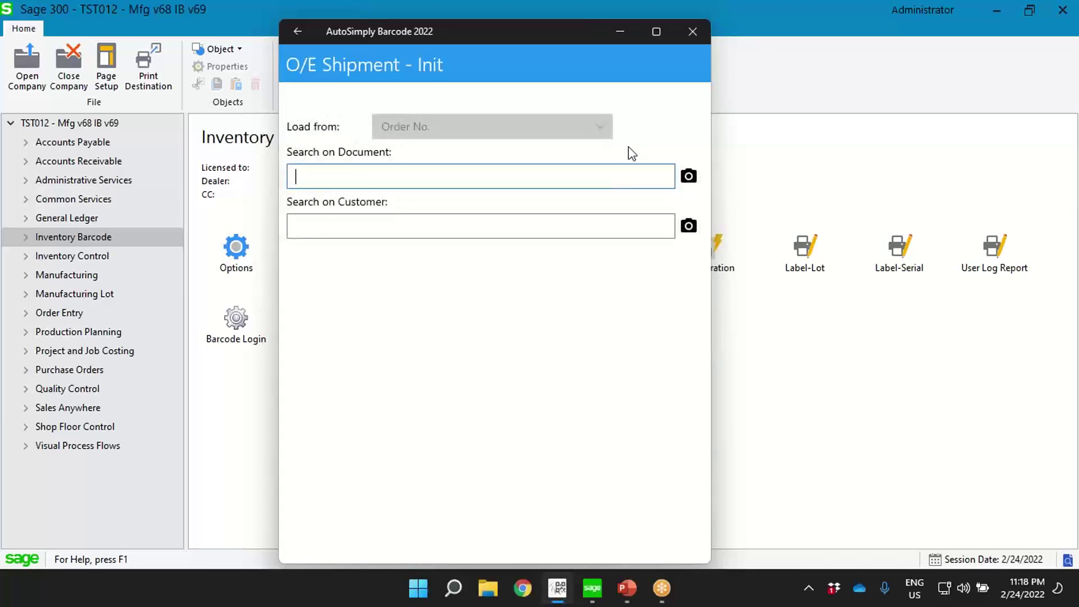
click(380, 236)
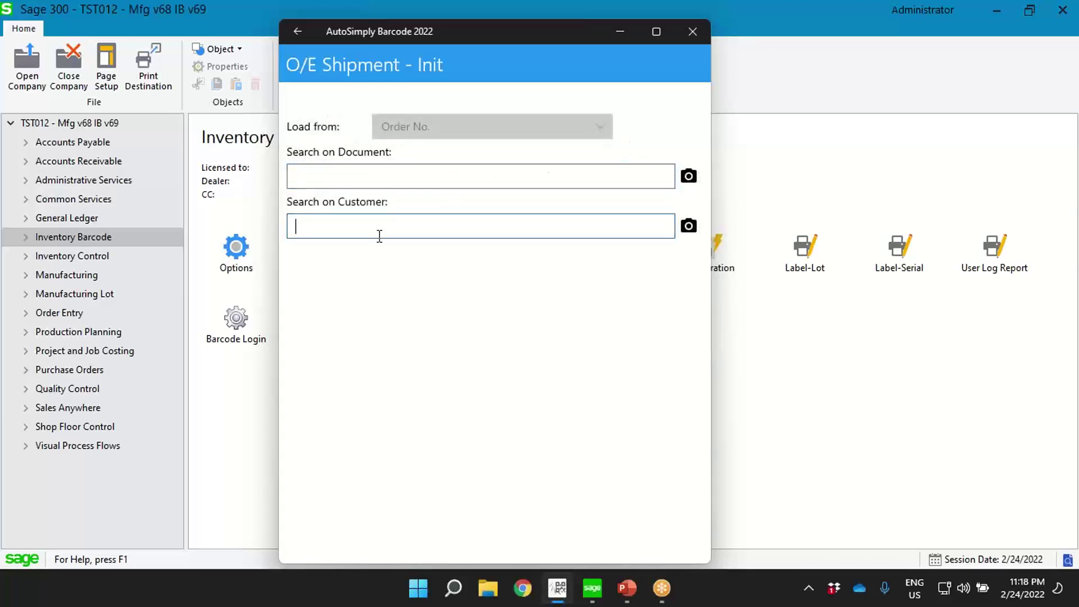
text(1400)
key(Return)
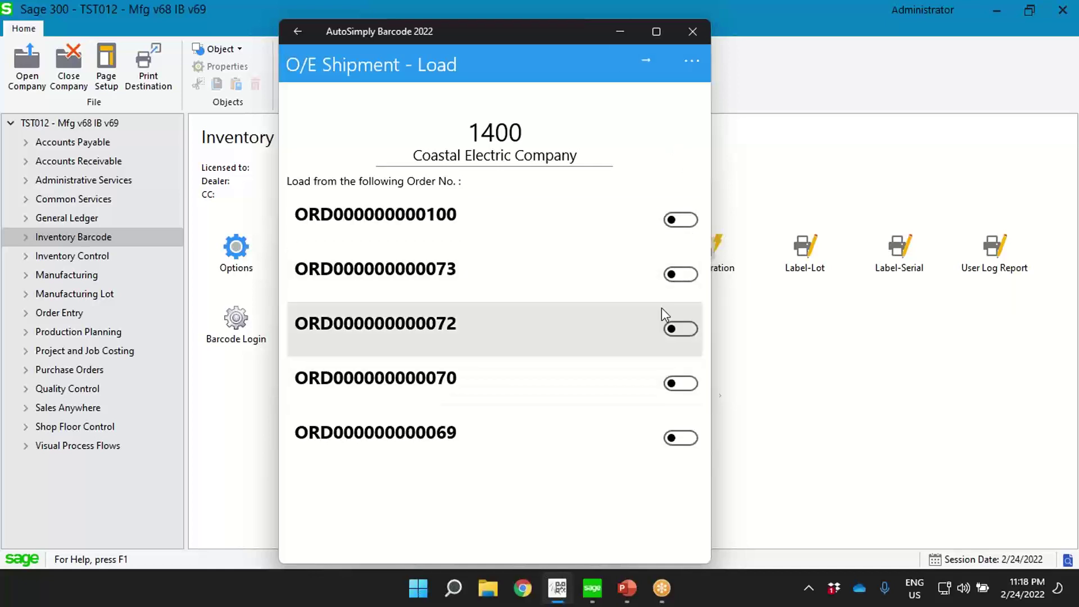
click(648, 56)
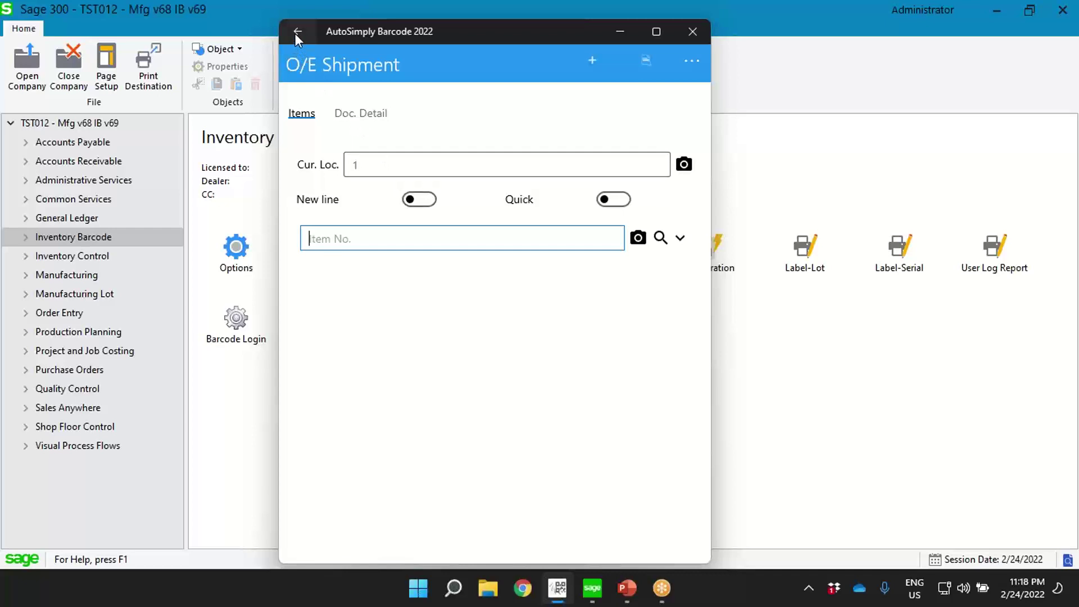
click(217, 229)
double_click(421, 268)
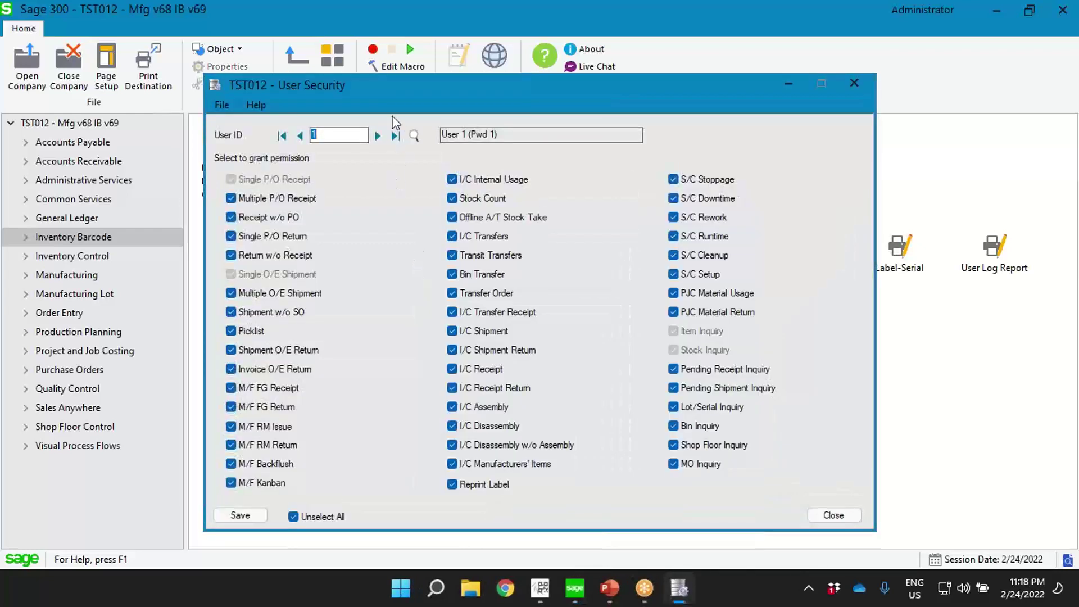
Discard the unsaved O/E Shipment and back out to the barcode Operations menu
drag(396, 87, 369, 80)
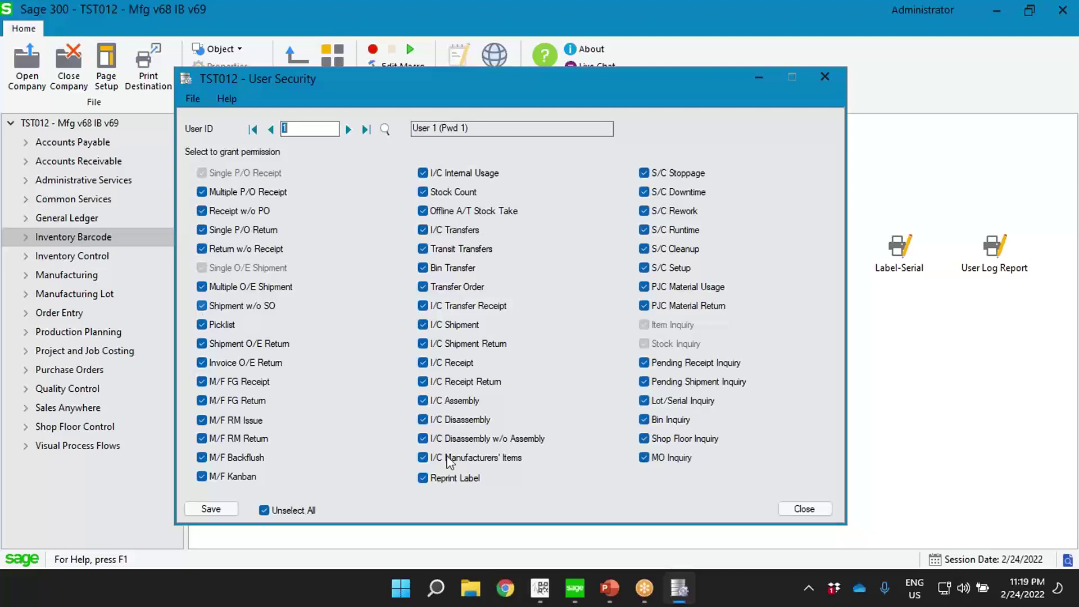
click(541, 588)
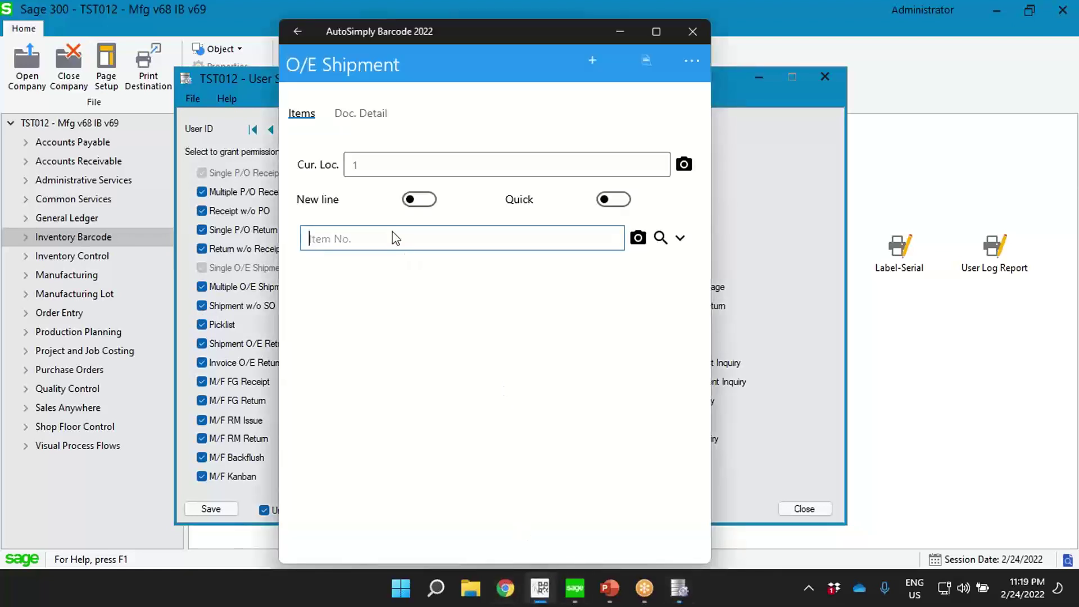
click(299, 32)
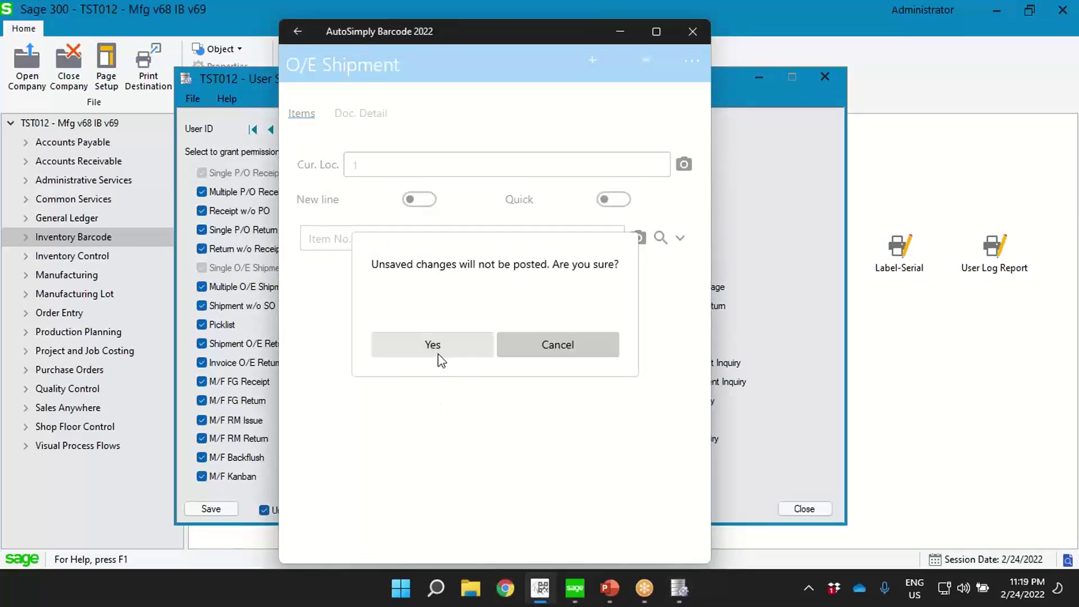
click(437, 354)
click(297, 33)
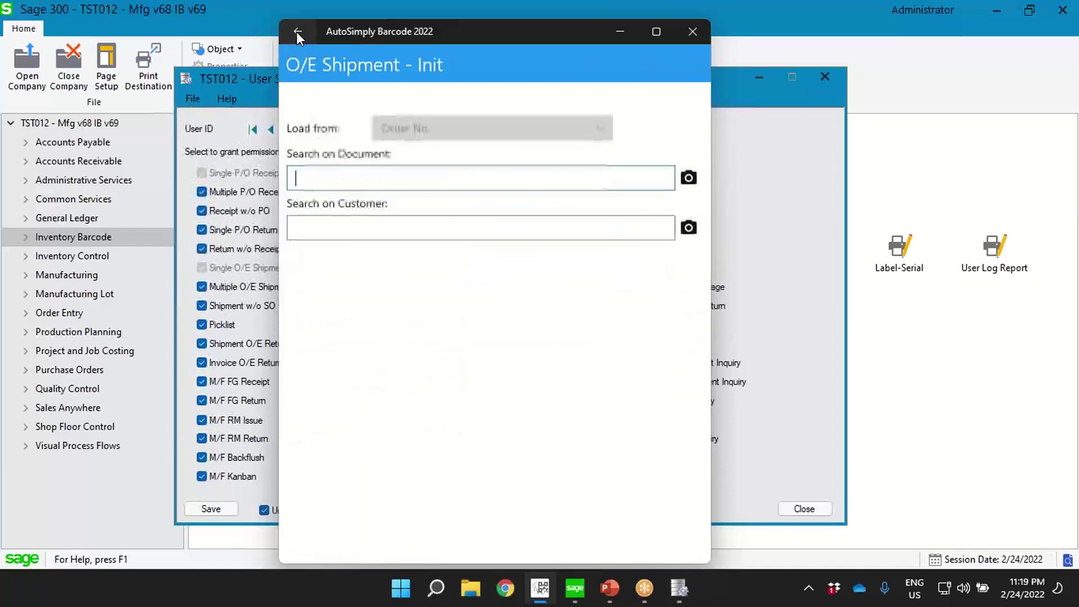
click(299, 32)
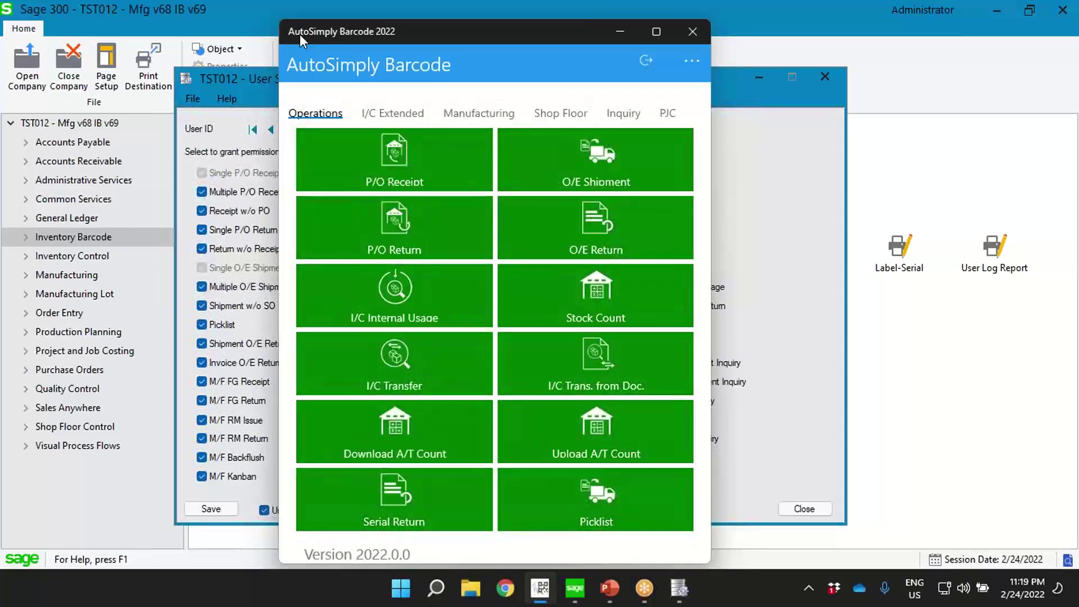
click(506, 167)
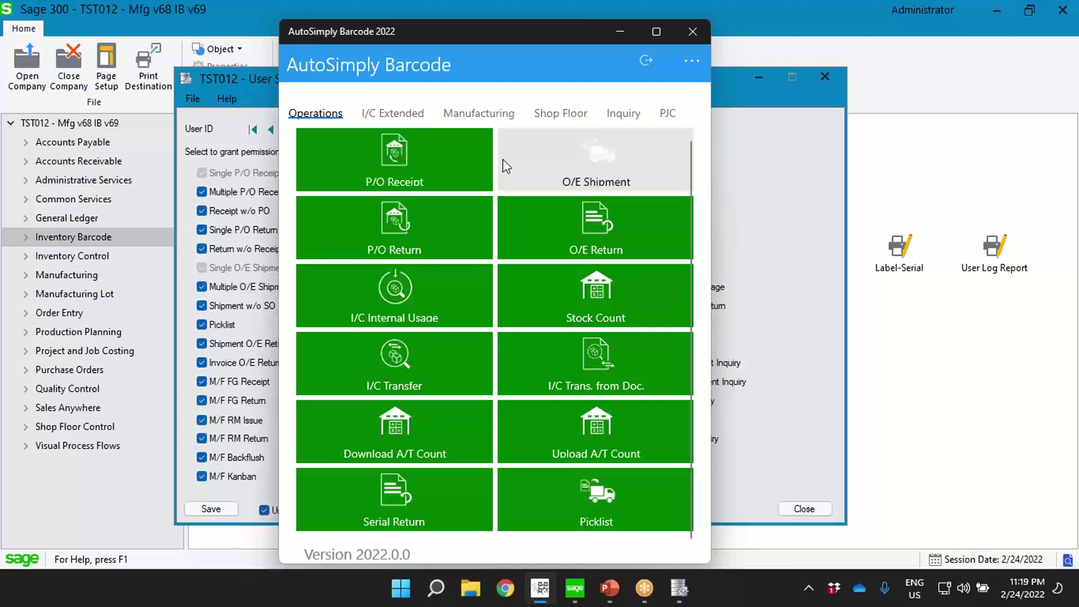
click(537, 156)
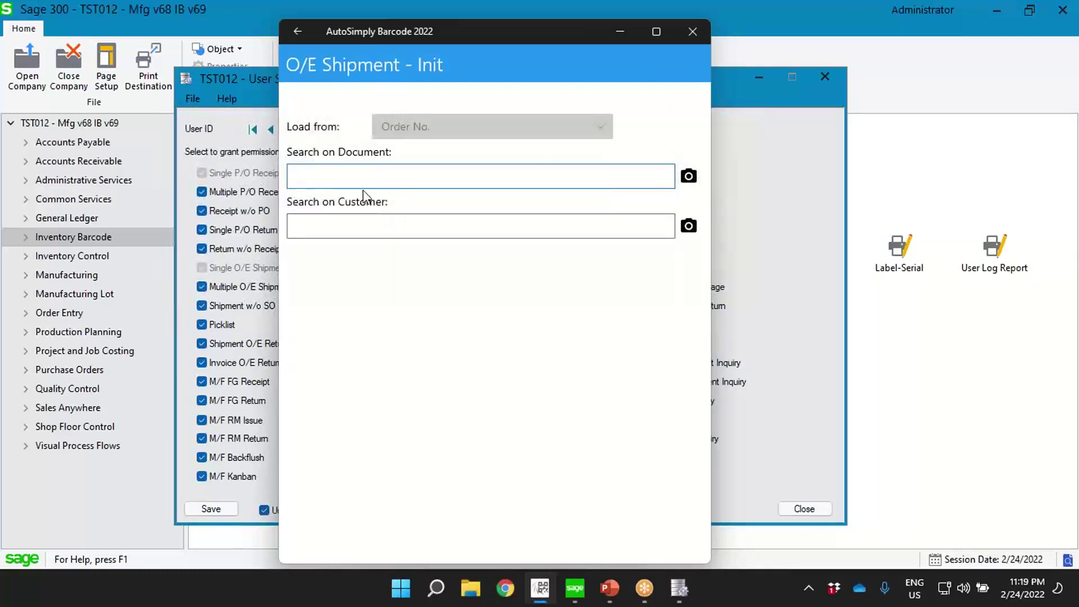
text(1)
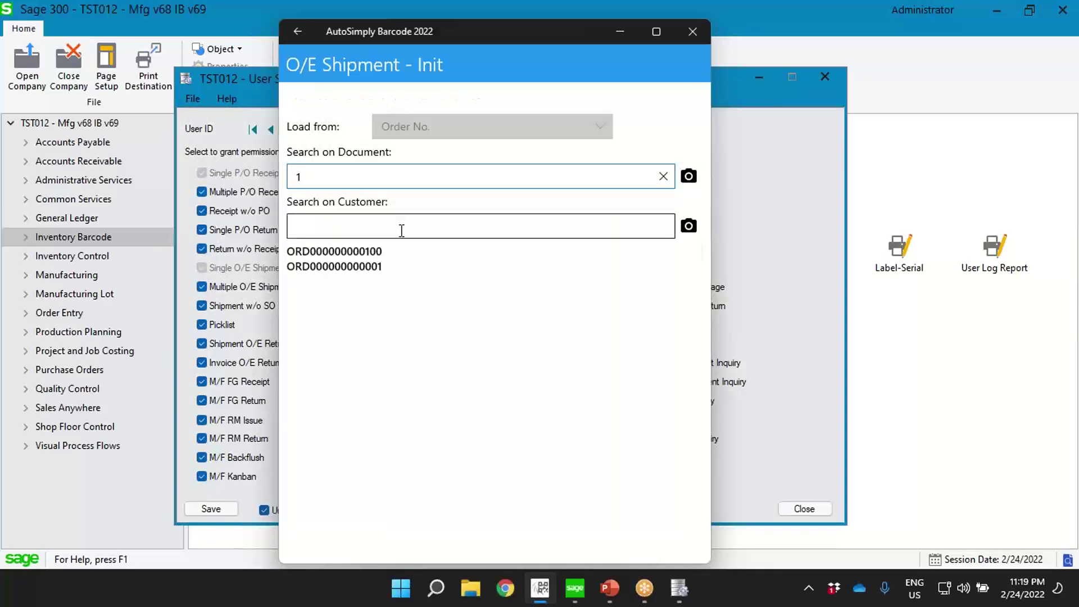
click(354, 259)
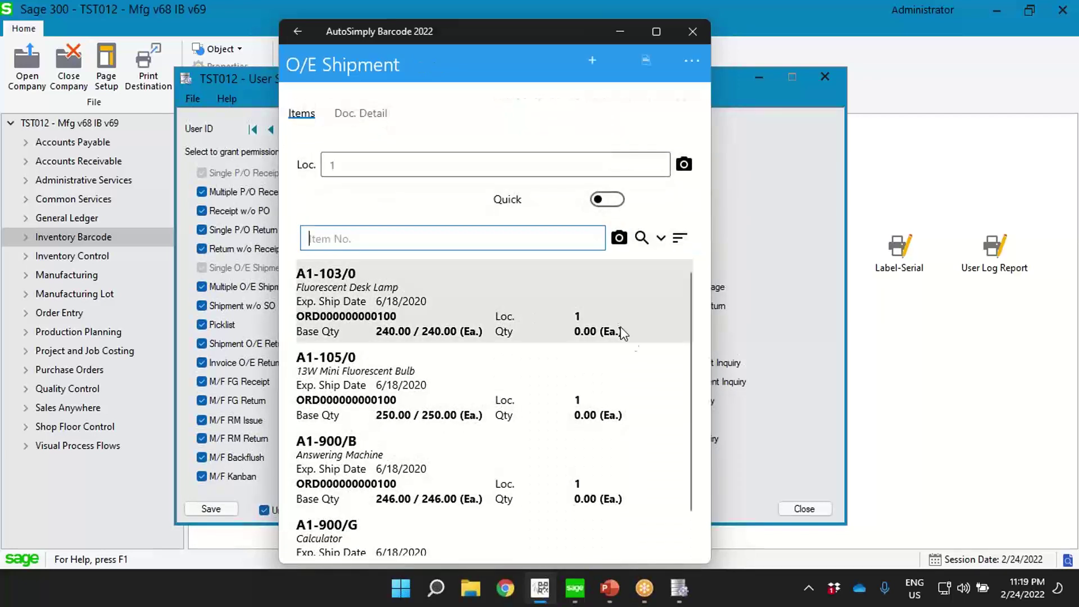
scroll(695, 405, down, 1)
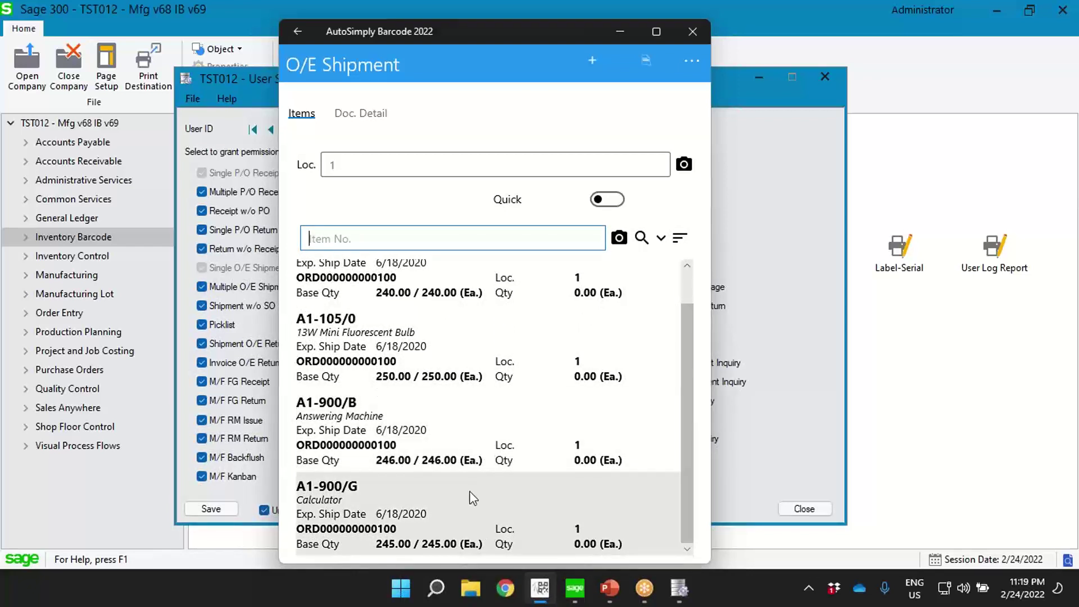
click(470, 498)
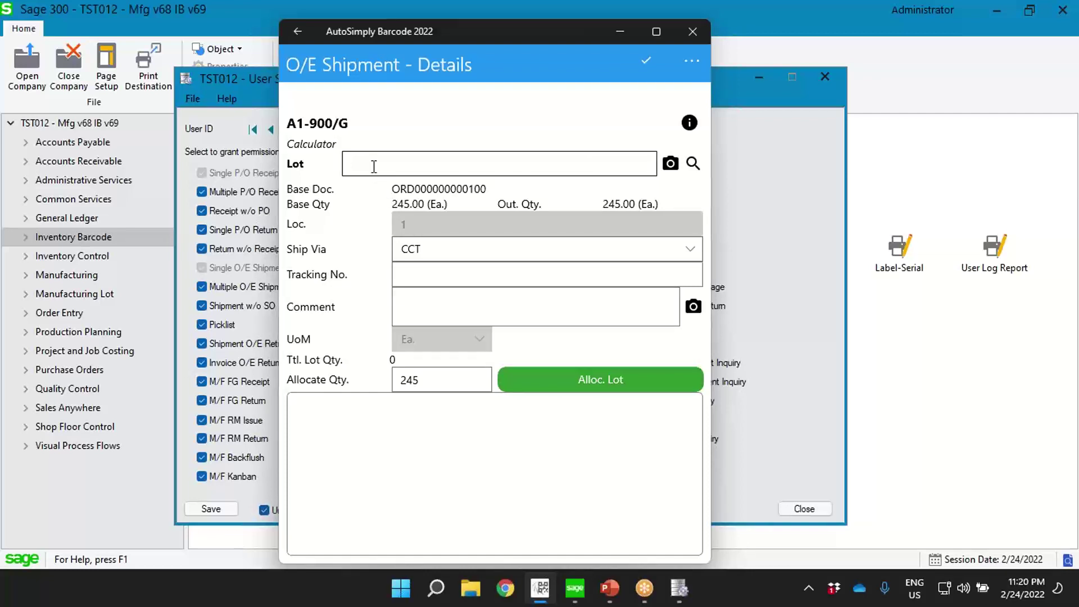
Enter a quantity of 1 for lots 00016-April, 00017-April and 00018-April
click(693, 164)
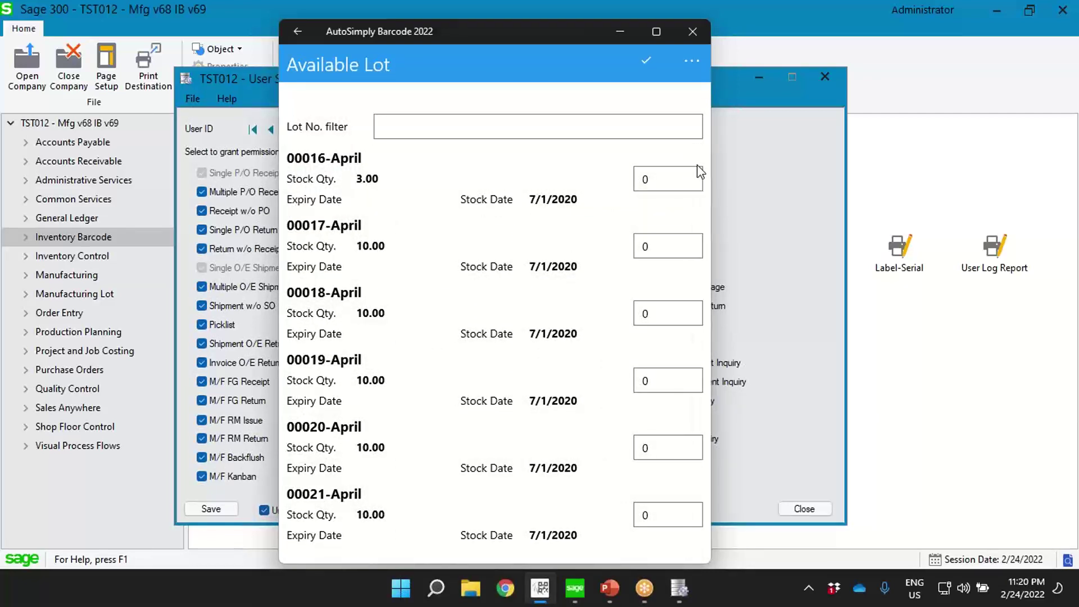
click(672, 176)
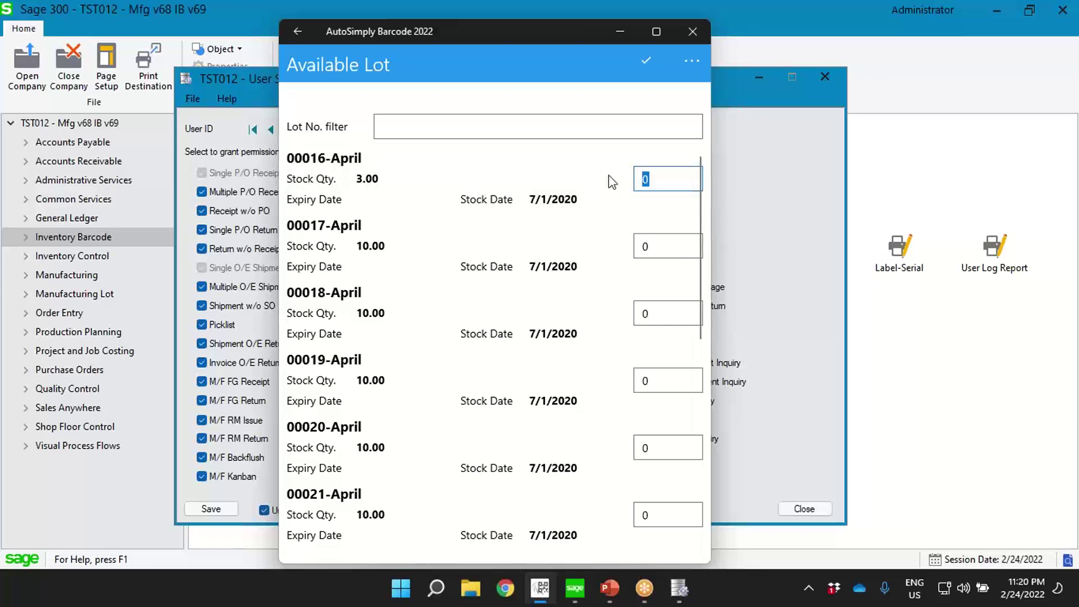
text(1)
click(655, 245)
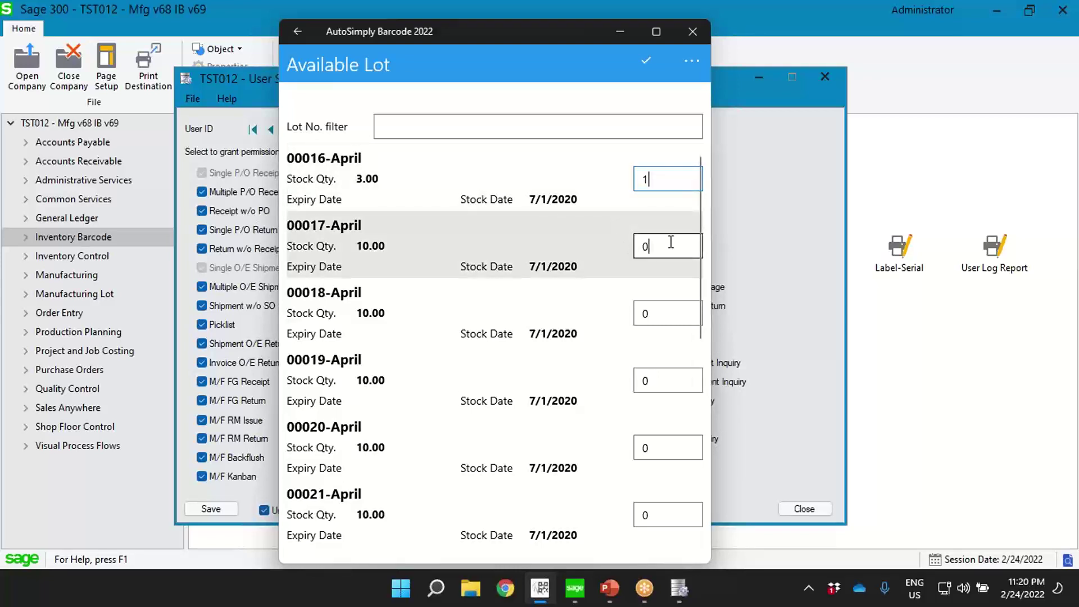
text(1)
click(667, 313)
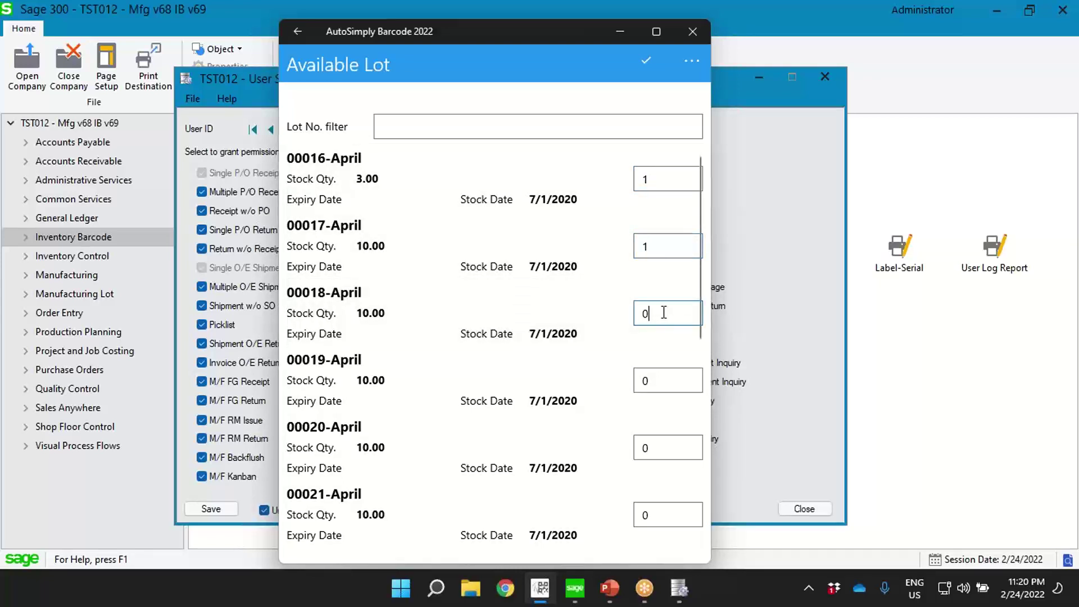
text(1)
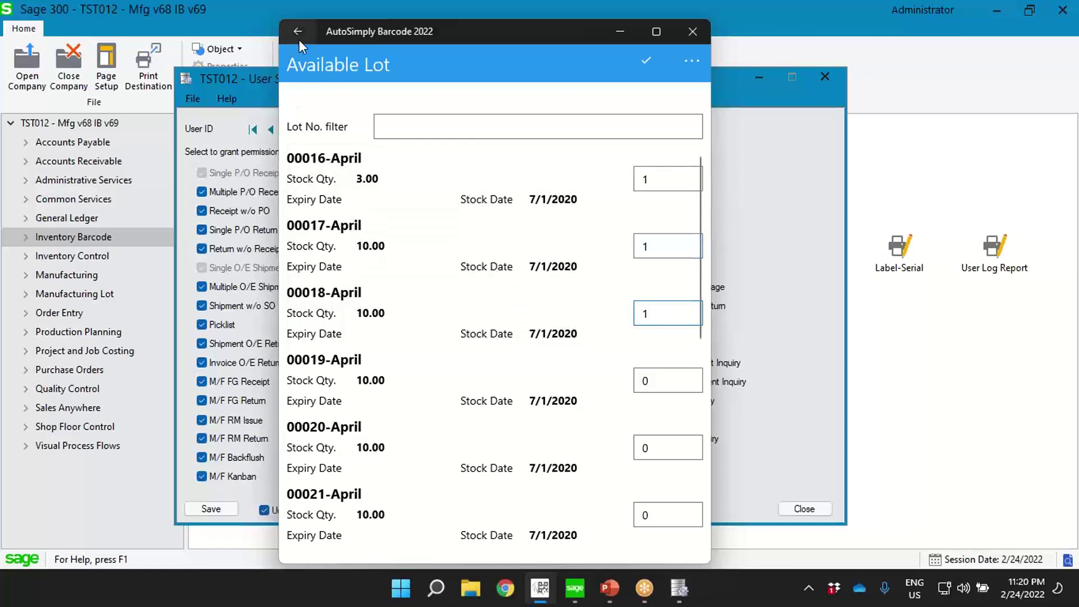
drag(500, 48, 437, 48)
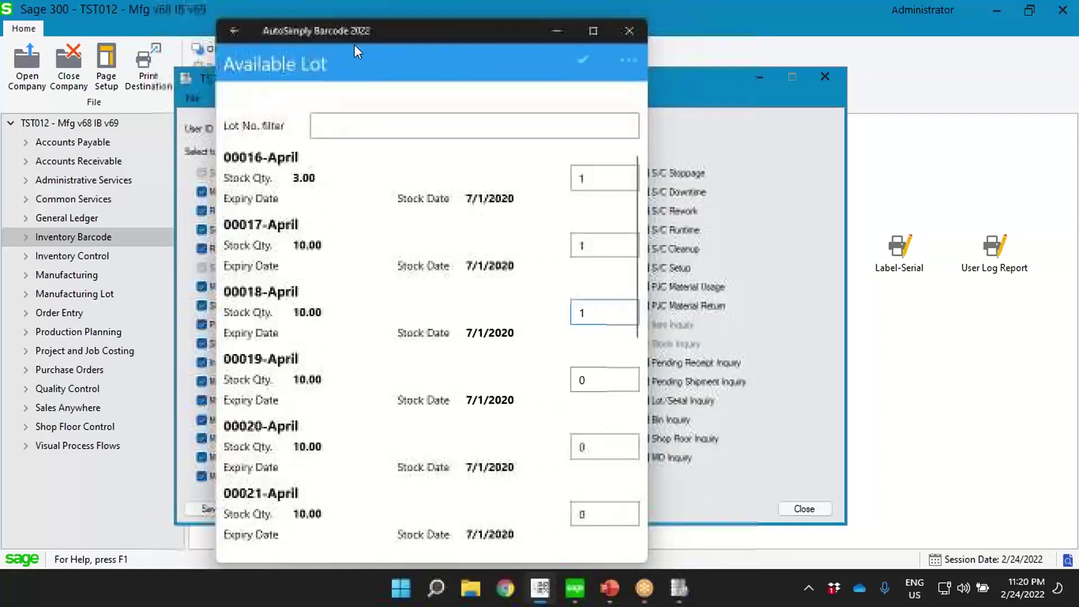
click(579, 58)
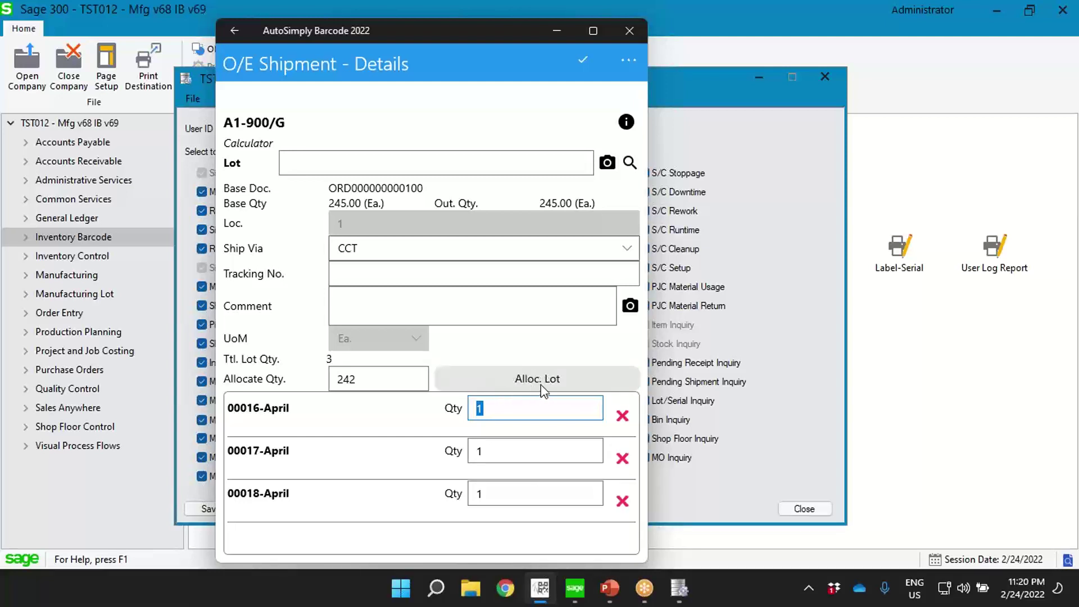
Clear the lot rows and auto-allocate 10: 00016-April (3) and 00017-April (7)
click(623, 416)
click(624, 459)
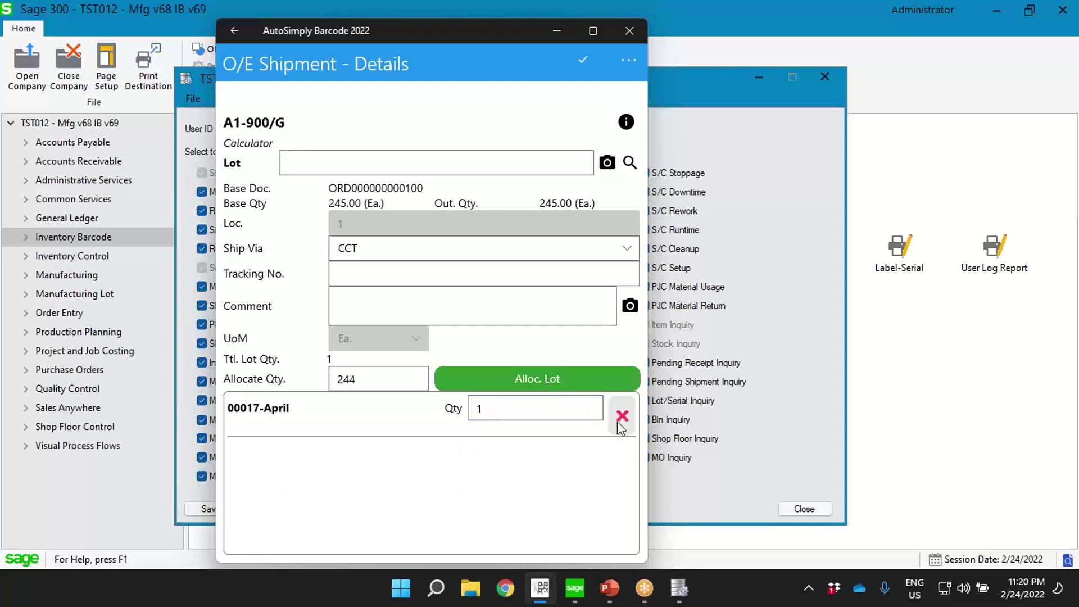
click(623, 416)
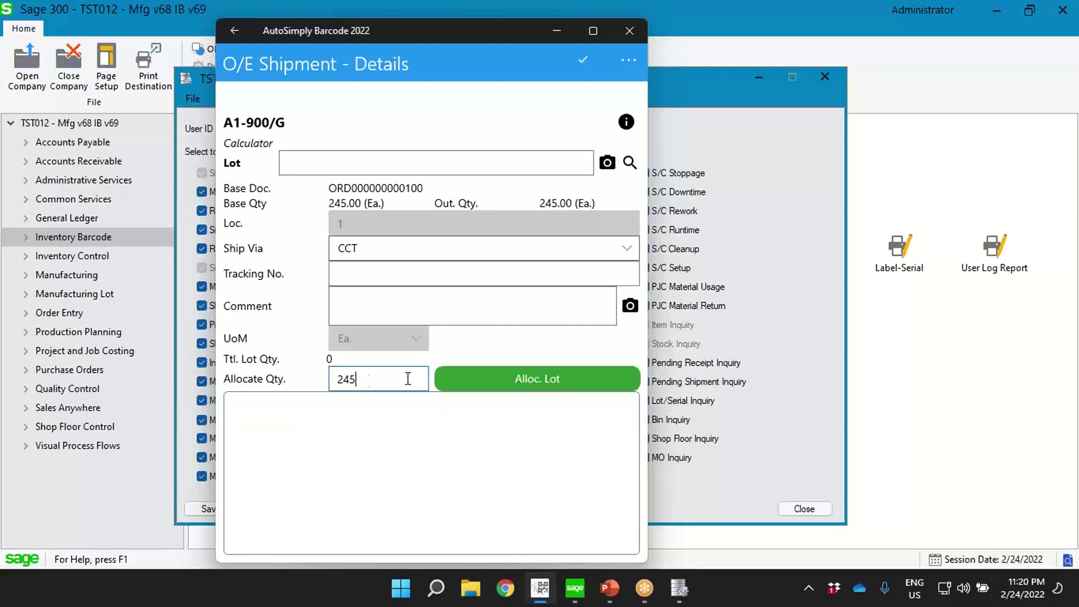
drag(405, 379, 296, 382)
text(10)
click(488, 377)
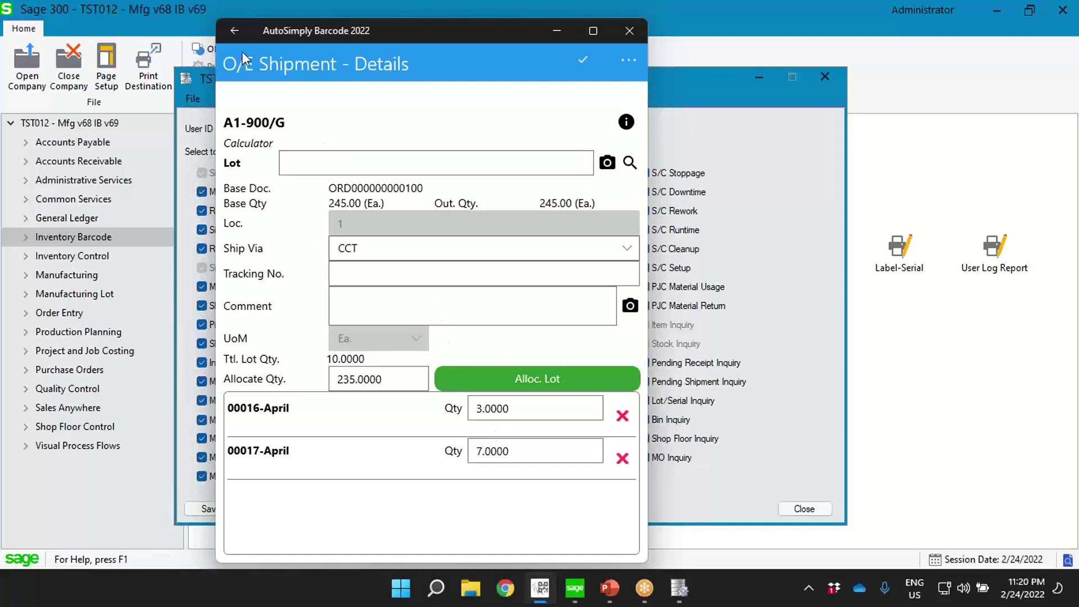
click(232, 29)
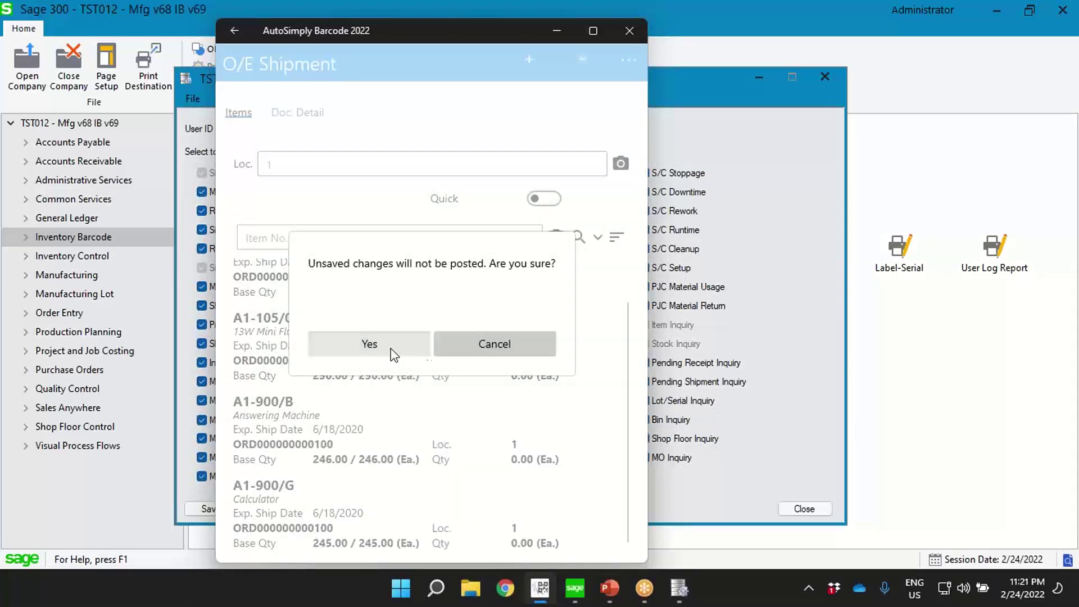
Stay on the shipment list while reviewing, then minimizing, Sage 300's User Security window
click(465, 358)
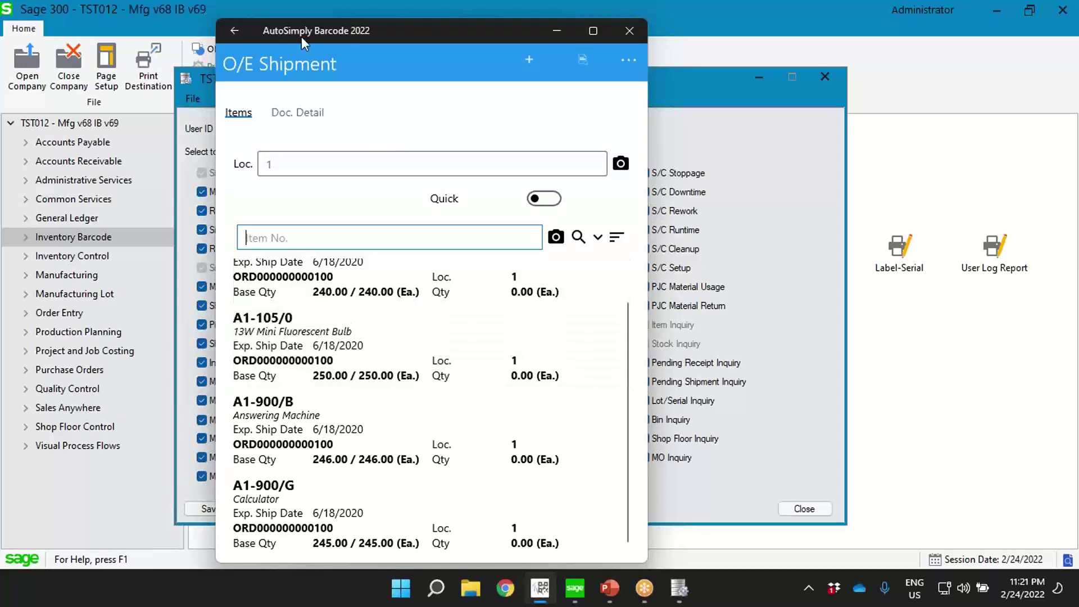
drag(311, 31, 664, 54)
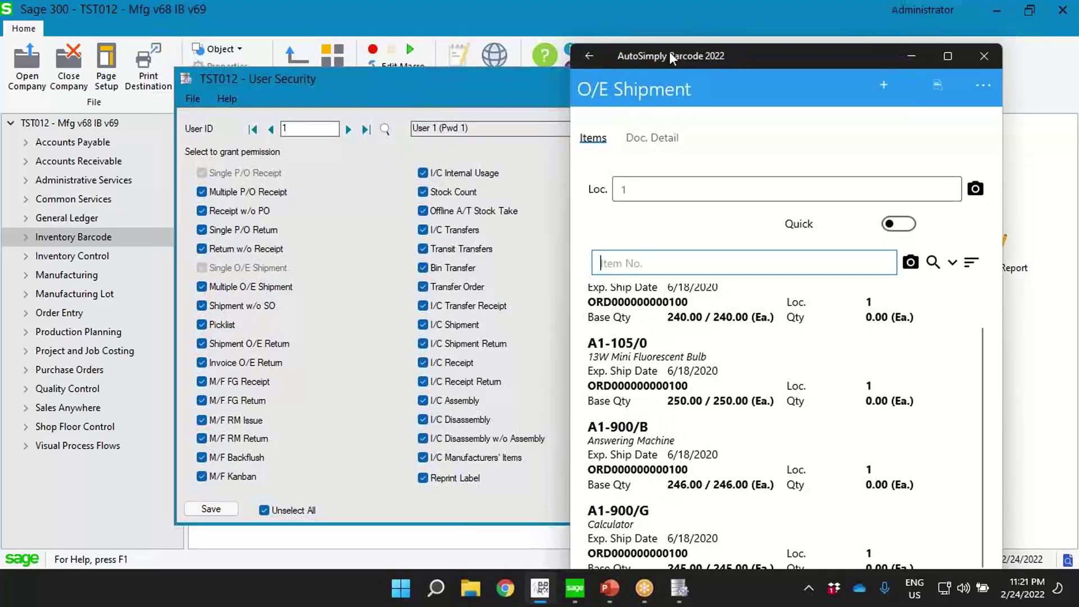
drag(669, 51, 349, 17)
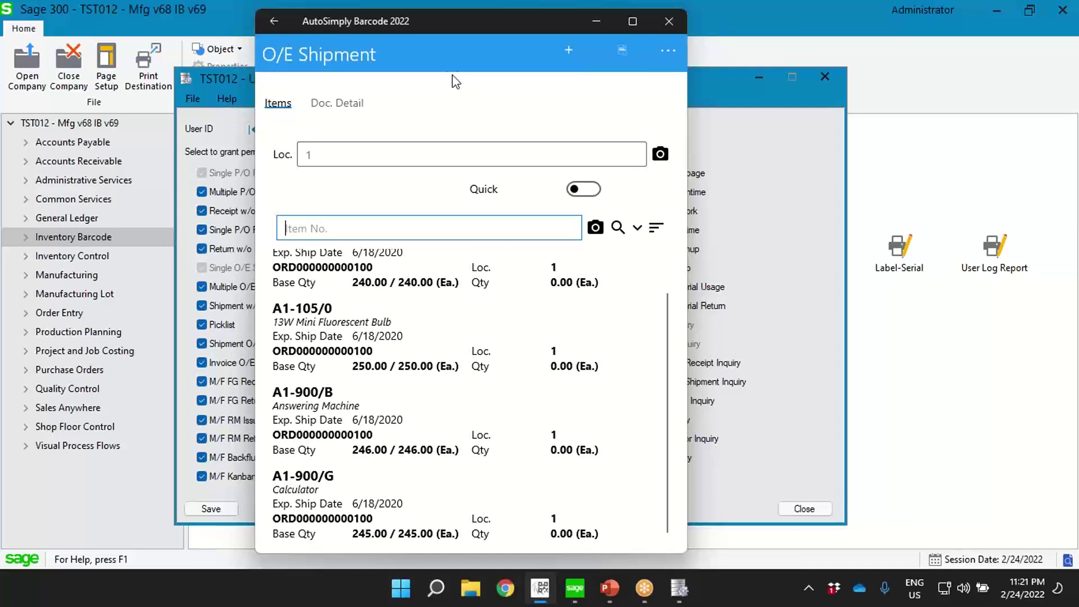
click(710, 92)
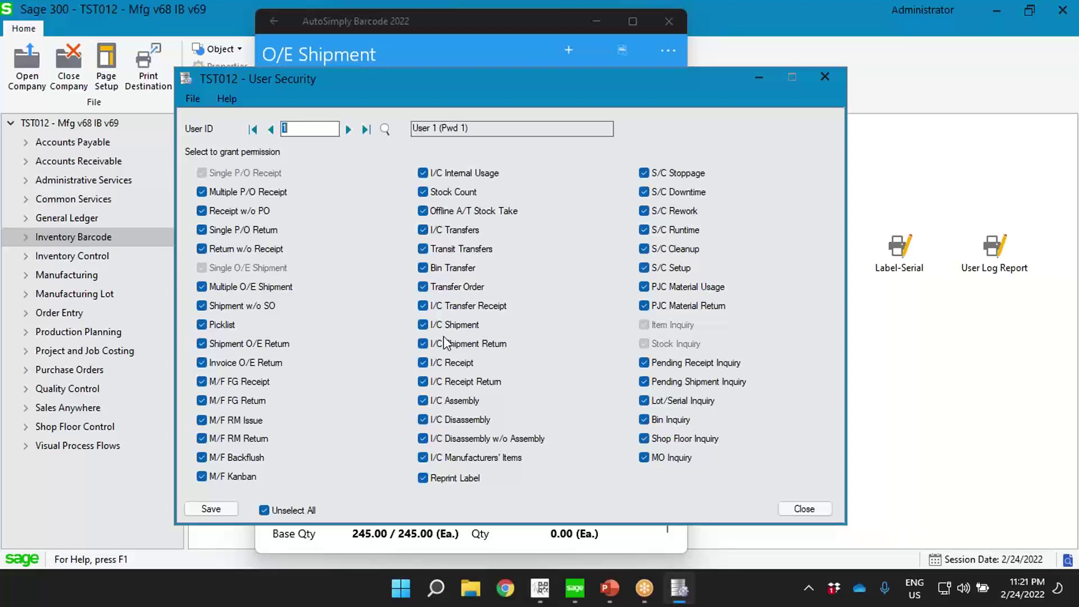
click(760, 82)
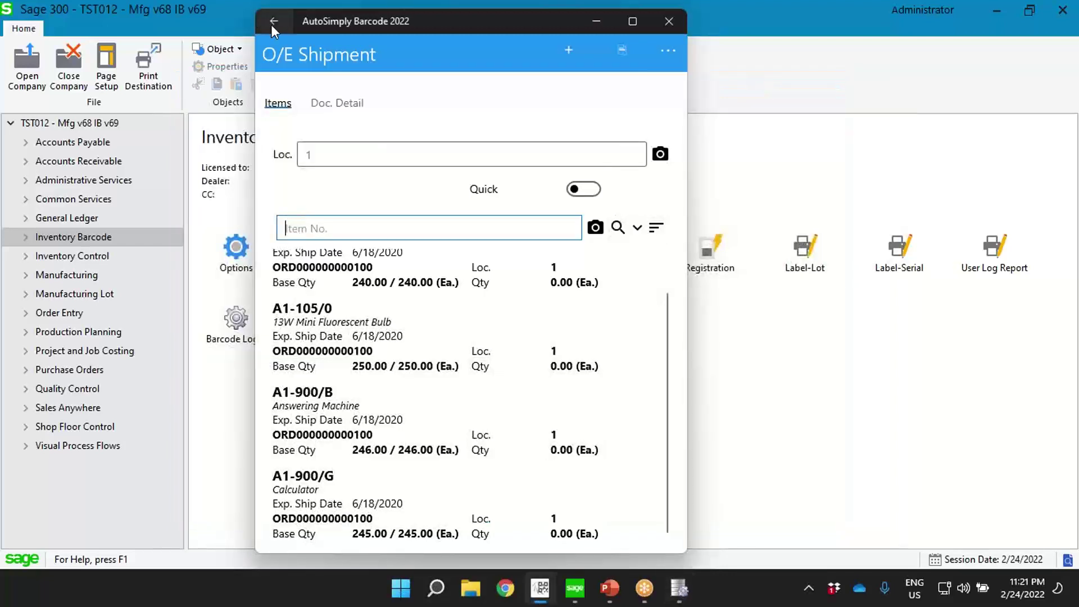
click(273, 22)
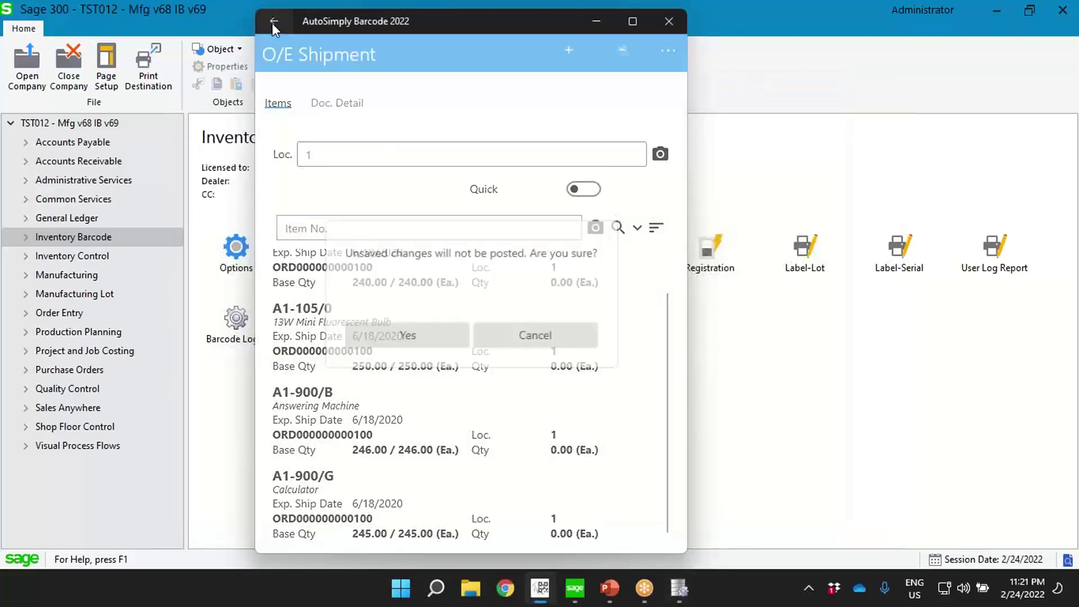
click(400, 333)
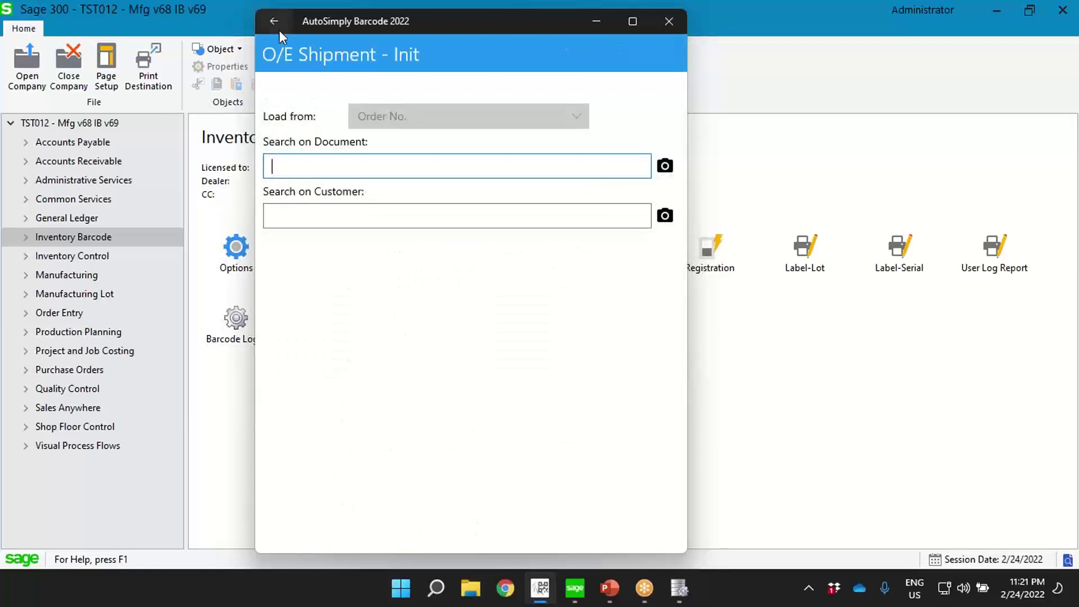
click(274, 22)
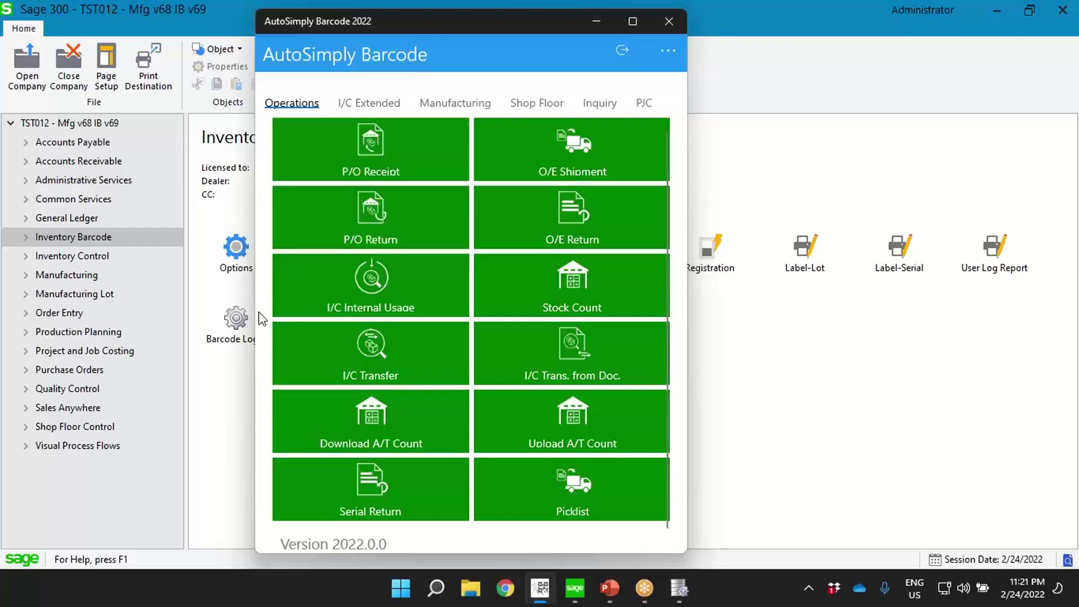
click(225, 364)
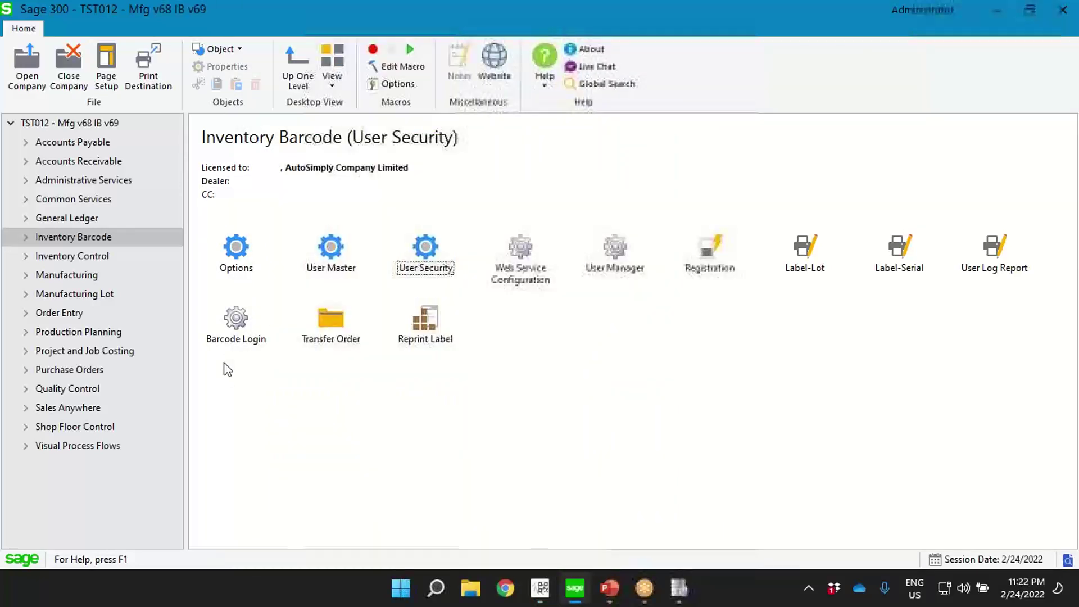
Review the Inventory Barcode Options, noting the 0-minute Max Idle Time
double_click(235, 270)
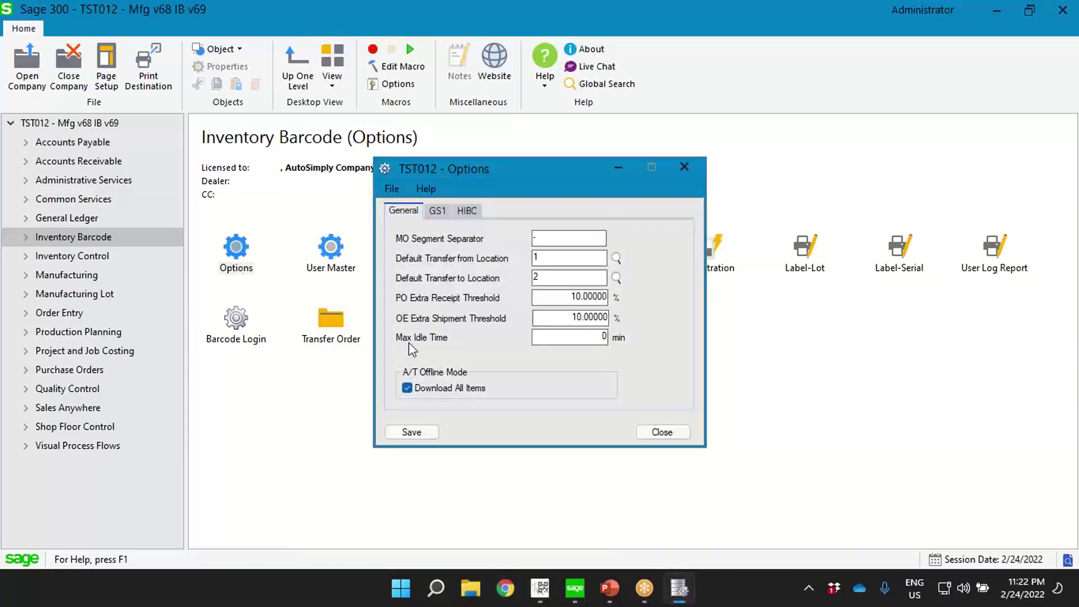
click(579, 340)
drag(509, 171, 631, 151)
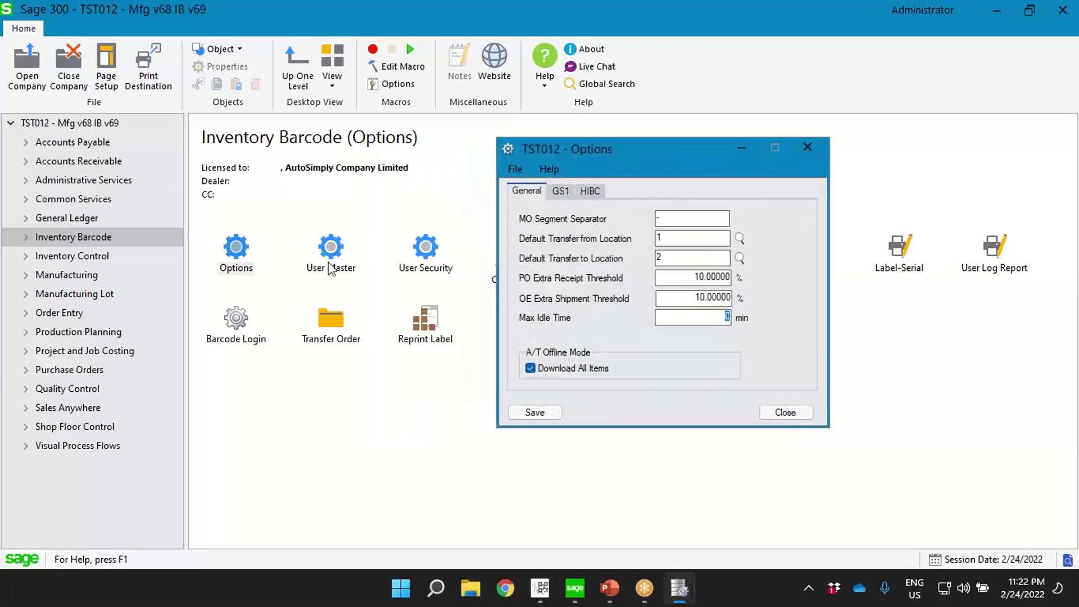
click(332, 253)
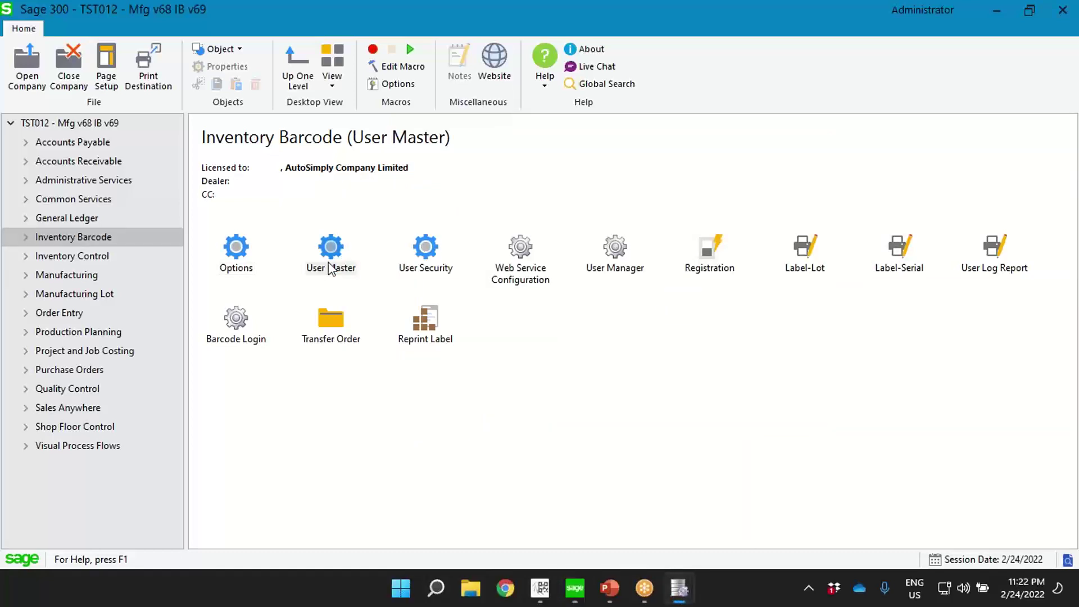
Load User ID 1 in User Master, with reports going to Printer in Portrait orientation
click(503, 136)
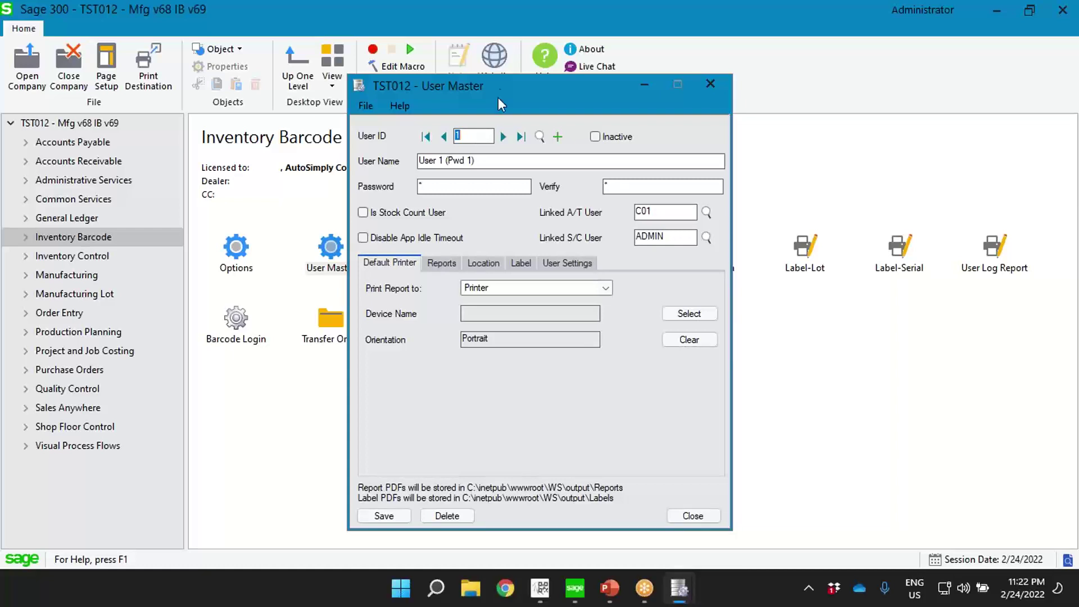
drag(500, 86, 409, 87)
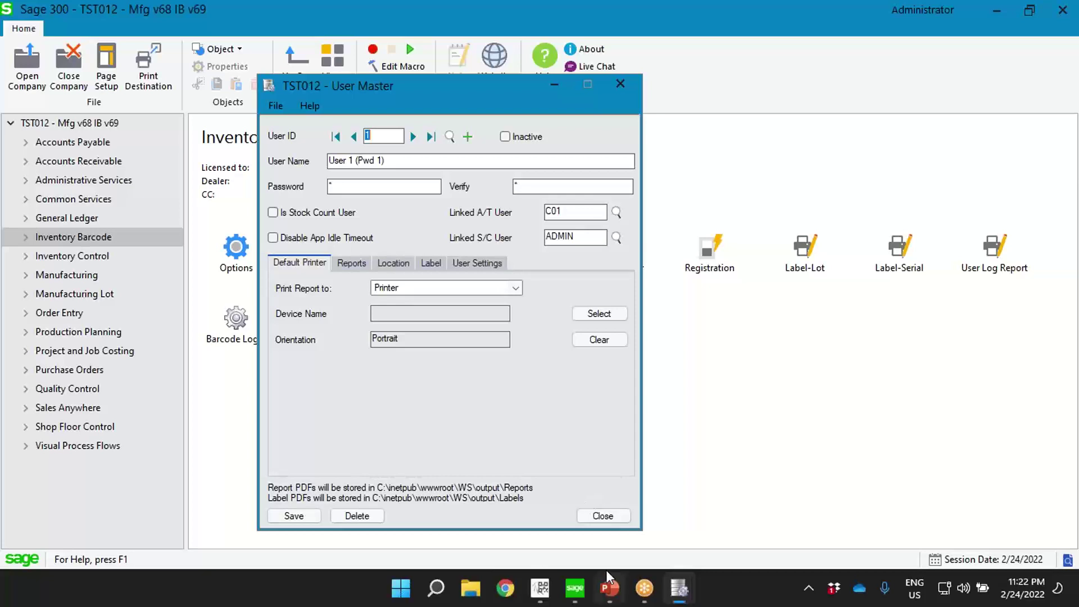
mouse_move(545, 595)
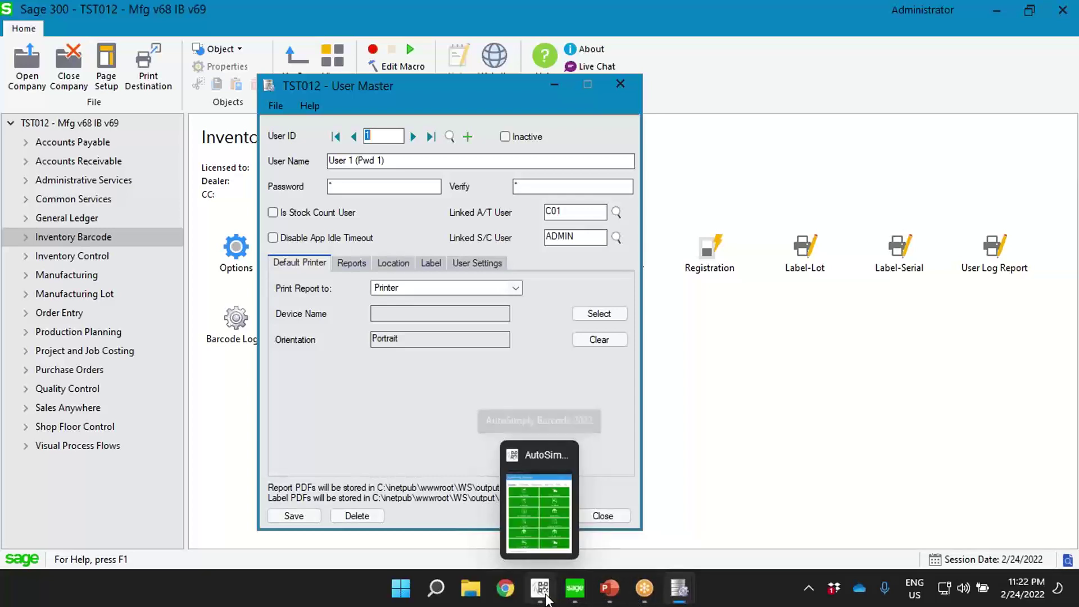
click(548, 548)
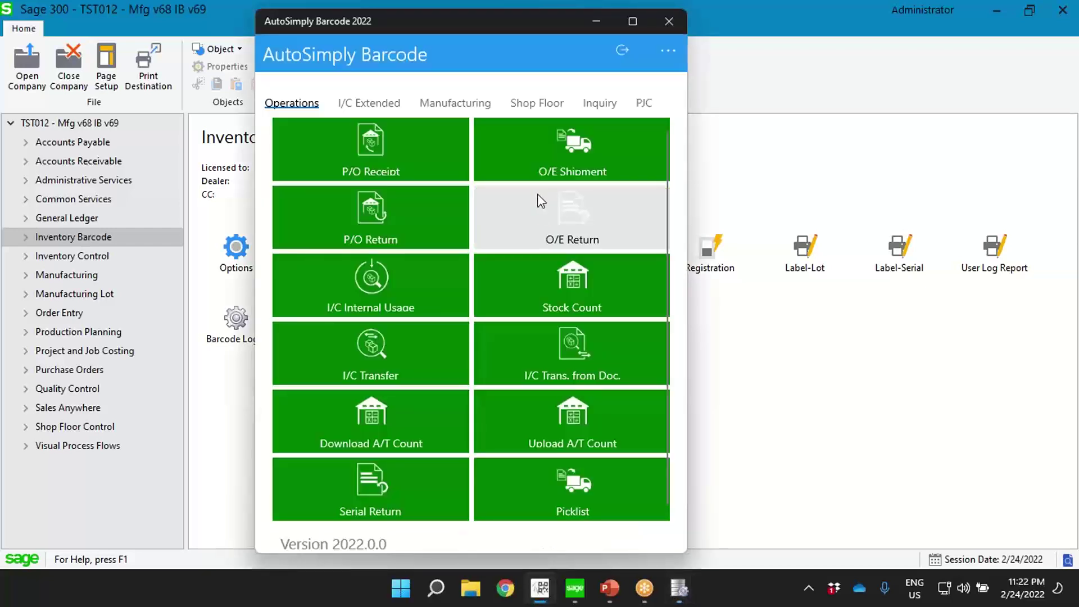
click(535, 168)
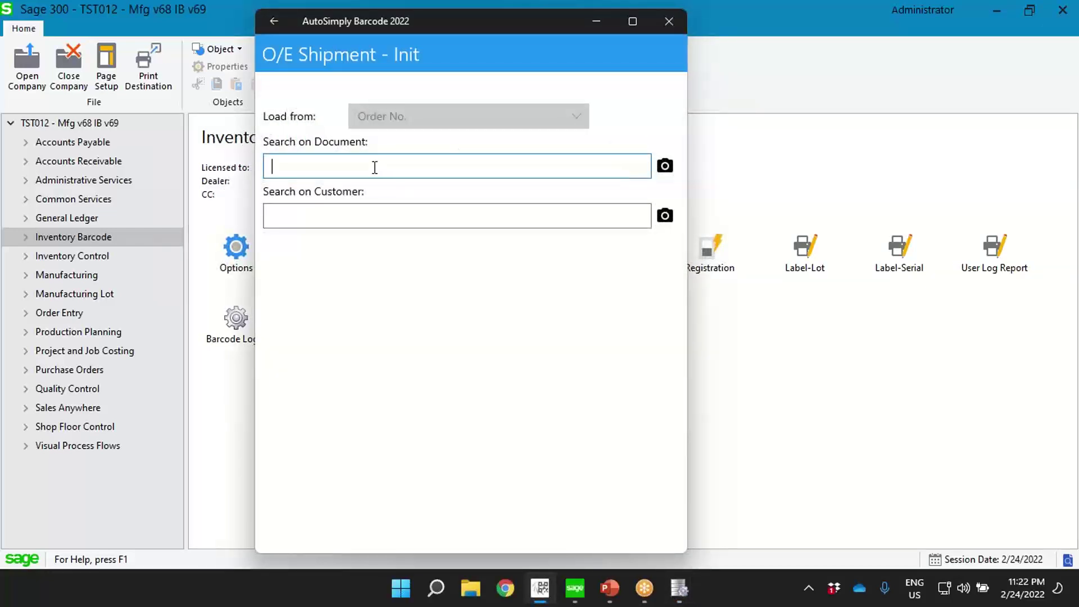
text(100)
click(368, 241)
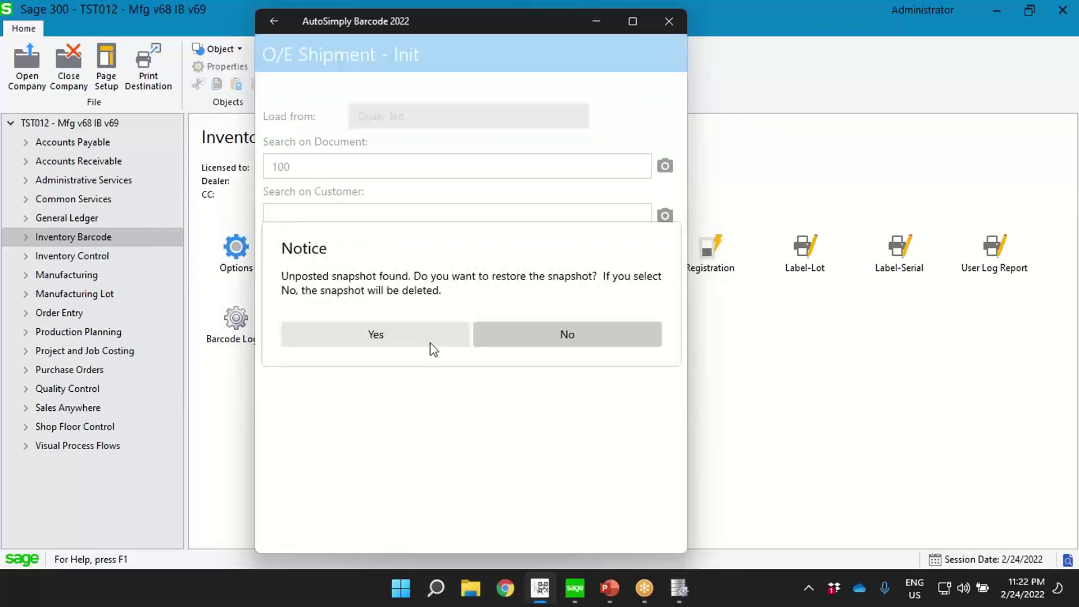
click(523, 342)
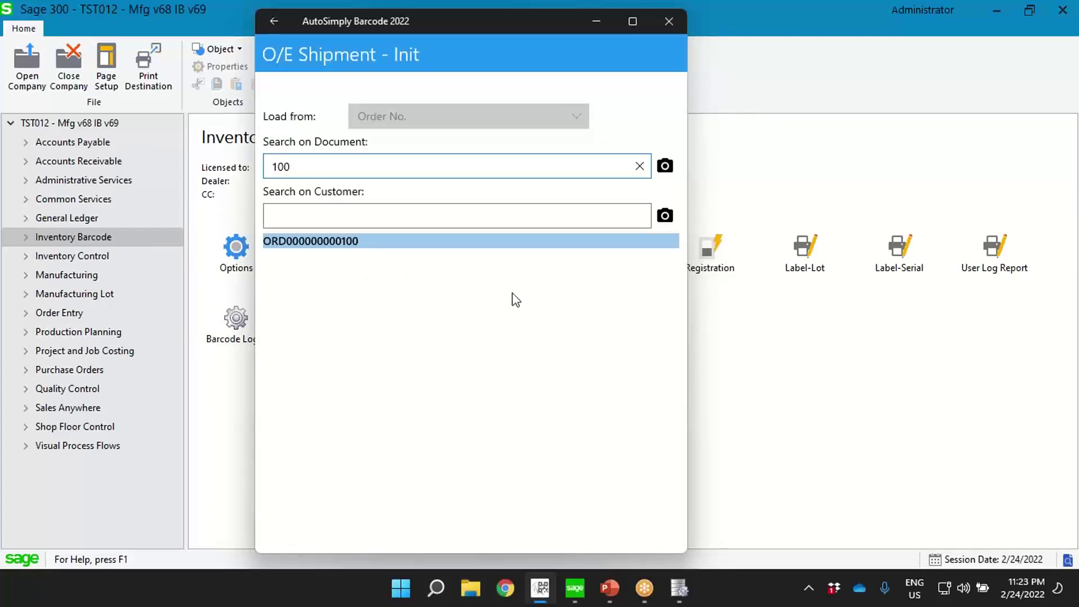
click(375, 240)
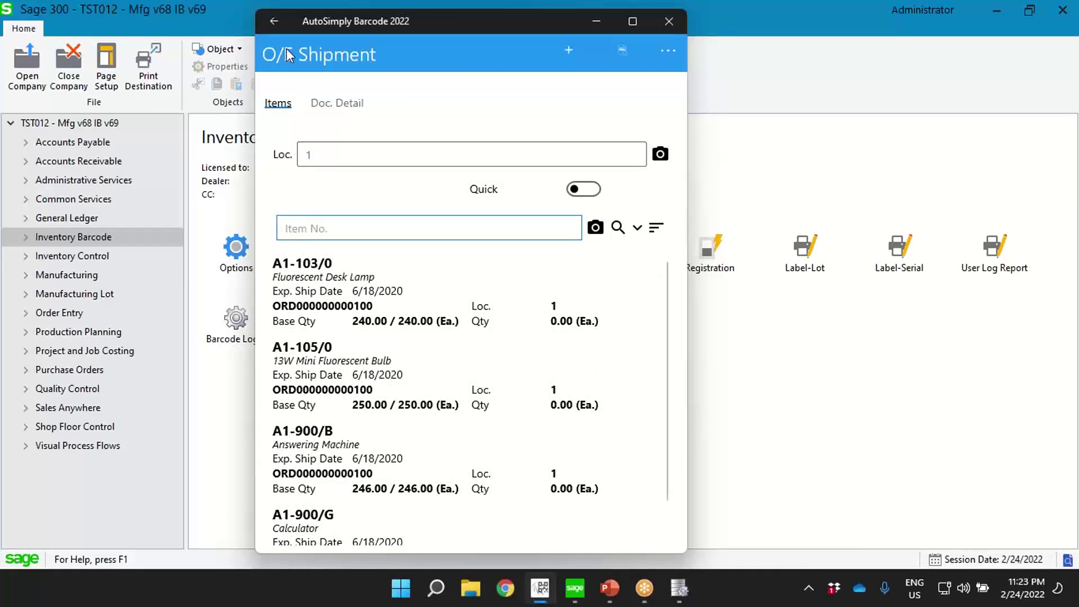
Check the document details and keep CCT as the ship-via carrier
click(344, 102)
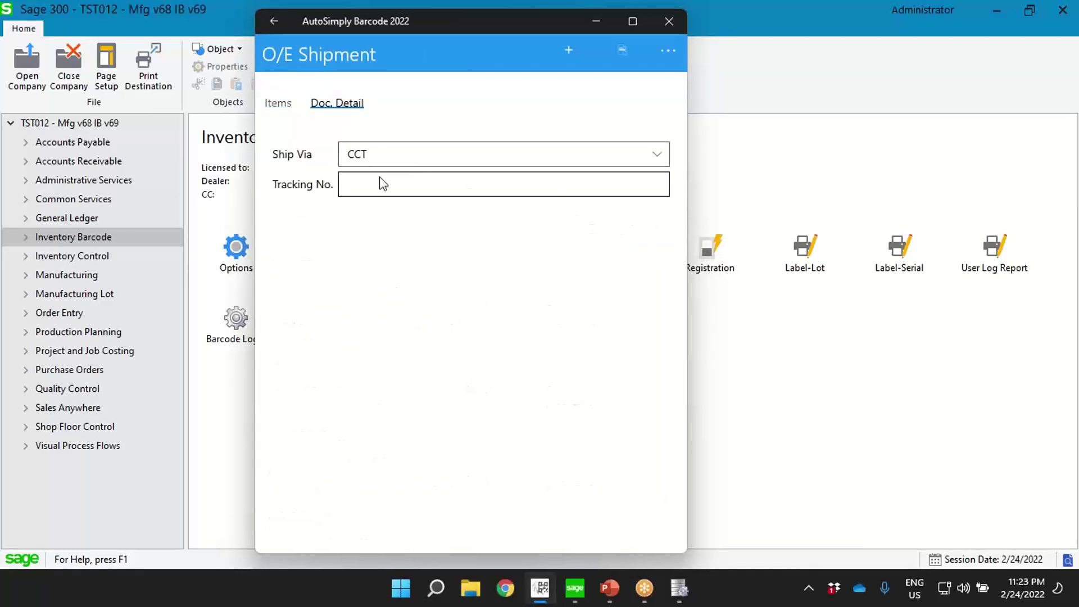
click(393, 158)
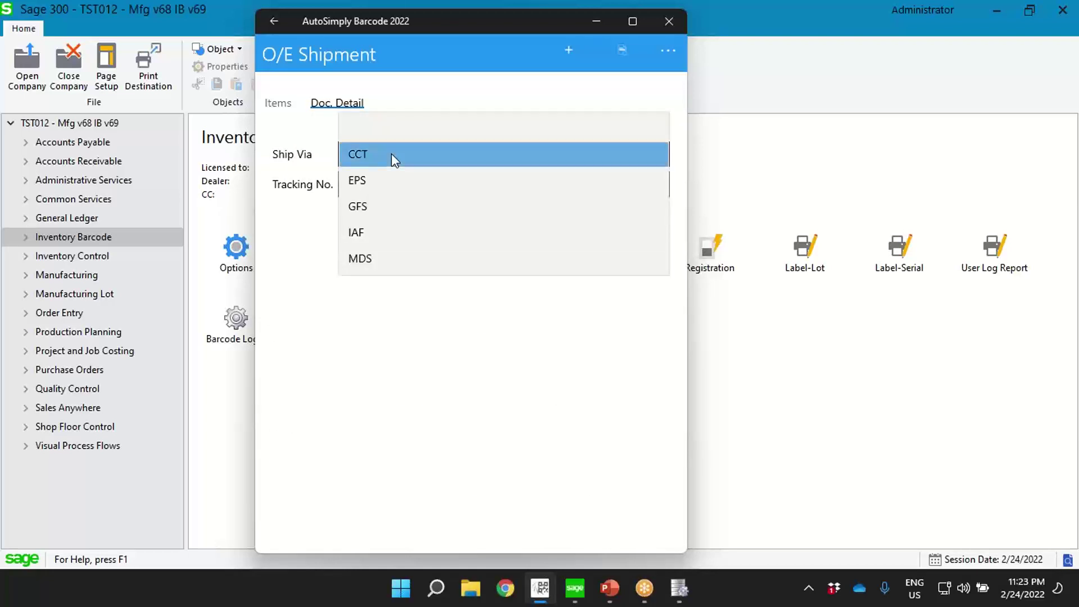
click(392, 154)
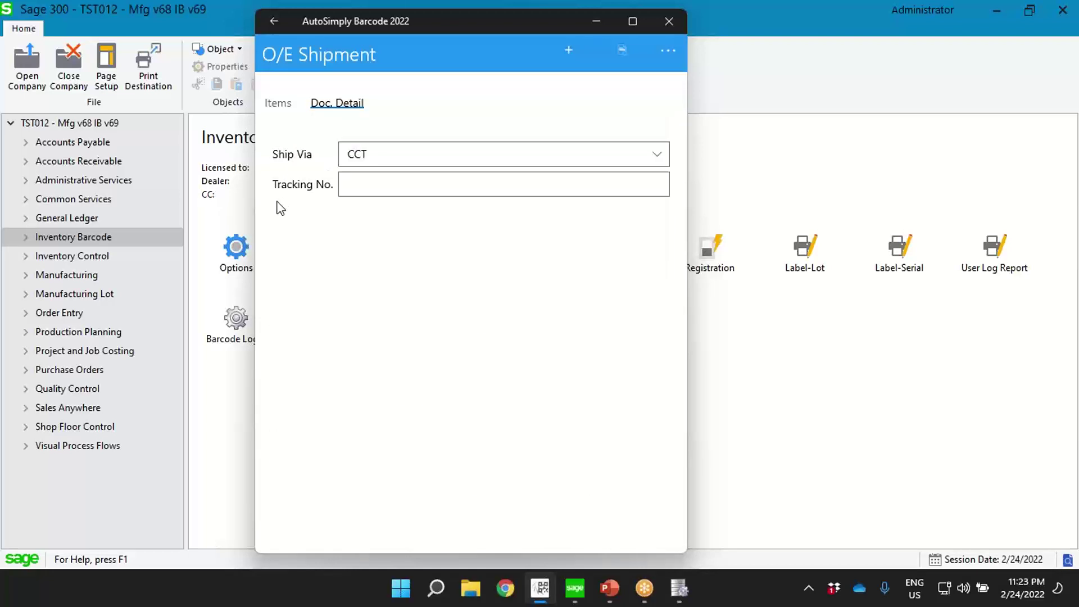
click(364, 186)
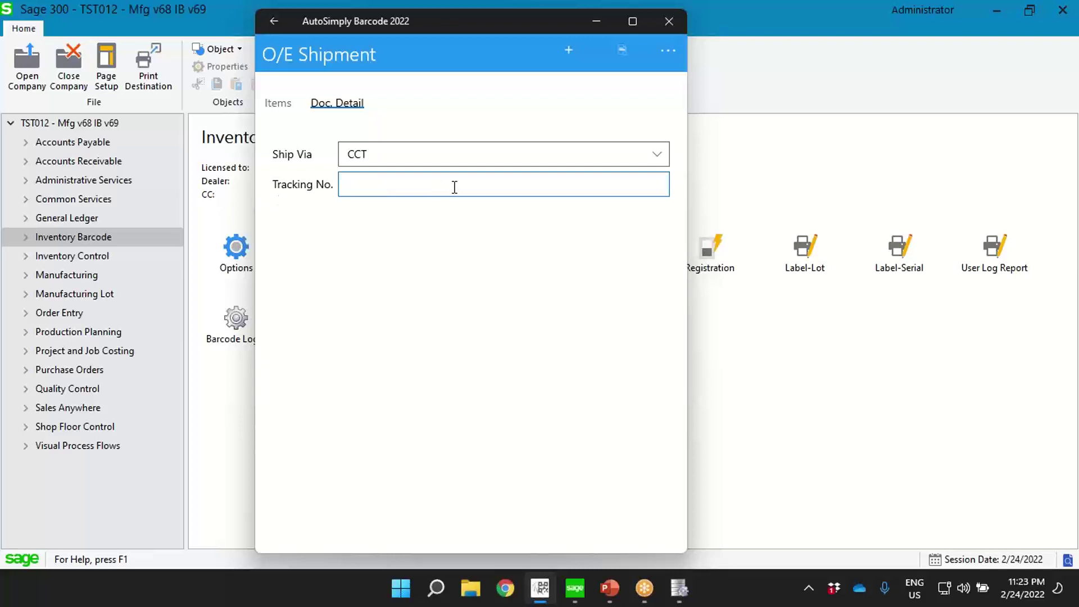
click(278, 107)
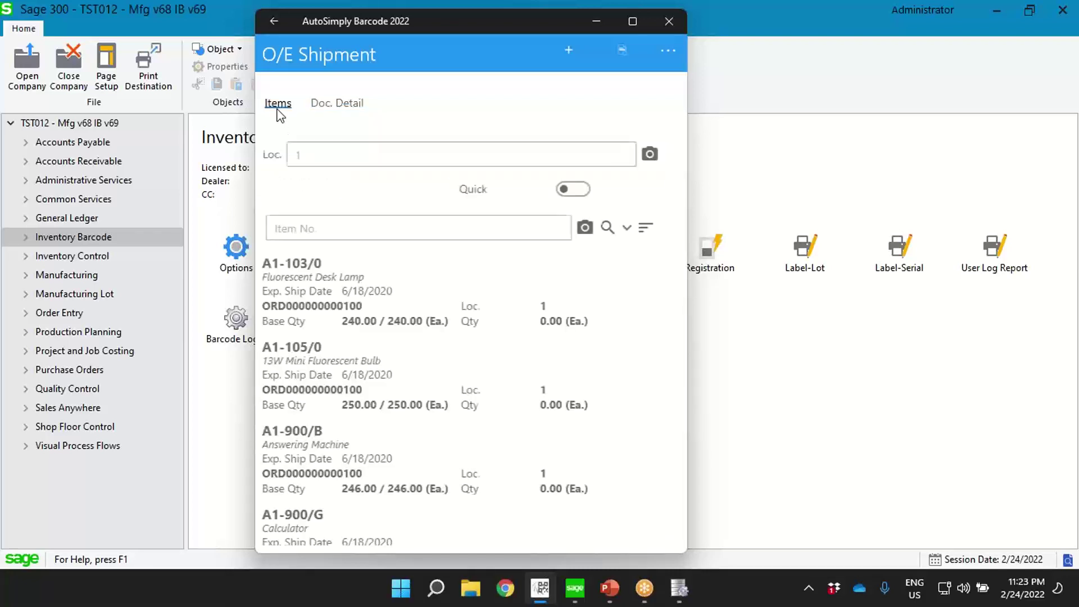
Open the Fluorescent Desk Lamp A1-103/0 details, then reopen Sage 300's User Master
click(389, 298)
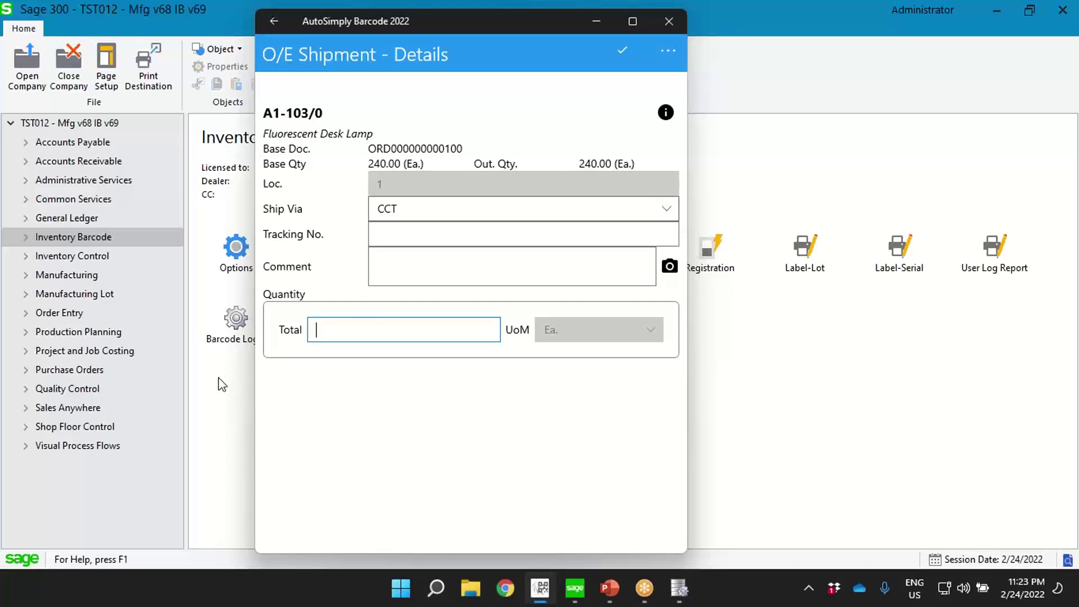
click(269, 19)
click(235, 26)
double_click(332, 248)
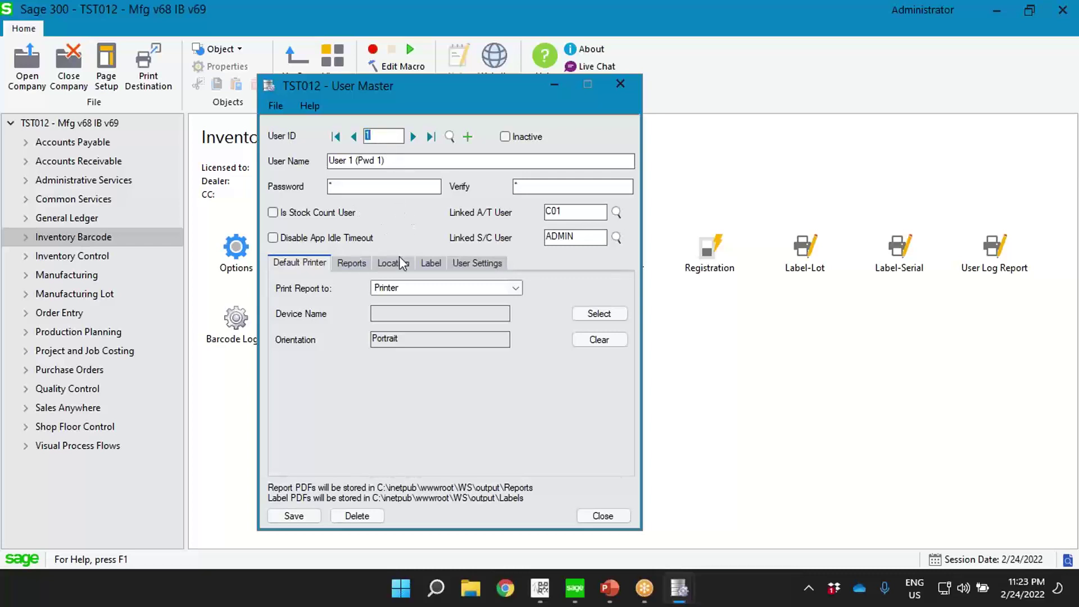
Confirm 'Use order's committed qty for O/E shipment' is off, then view the user's locations
click(471, 266)
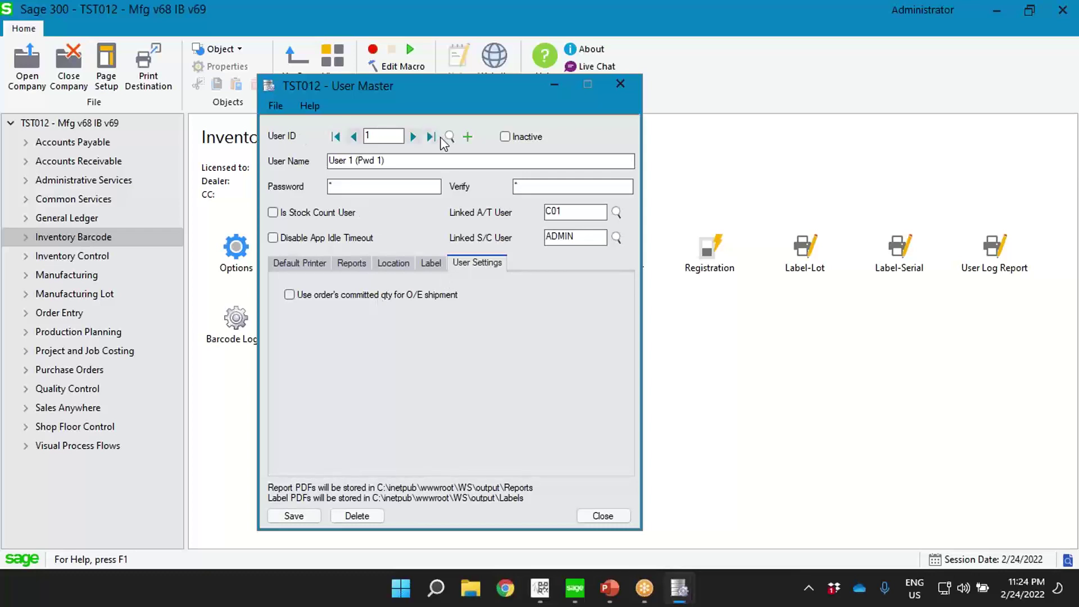
drag(408, 91, 450, 91)
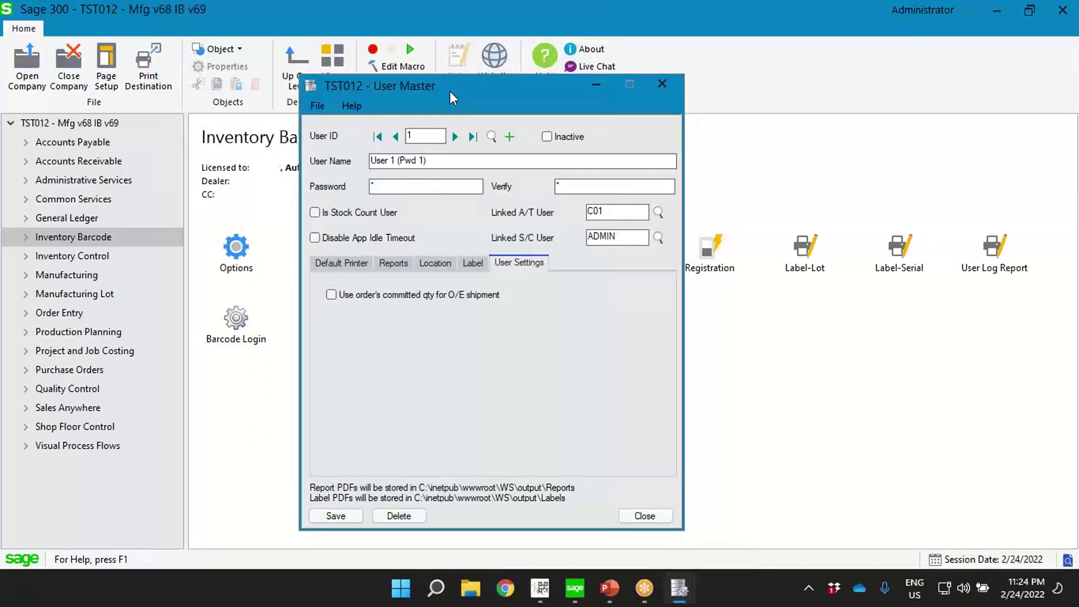
click(436, 262)
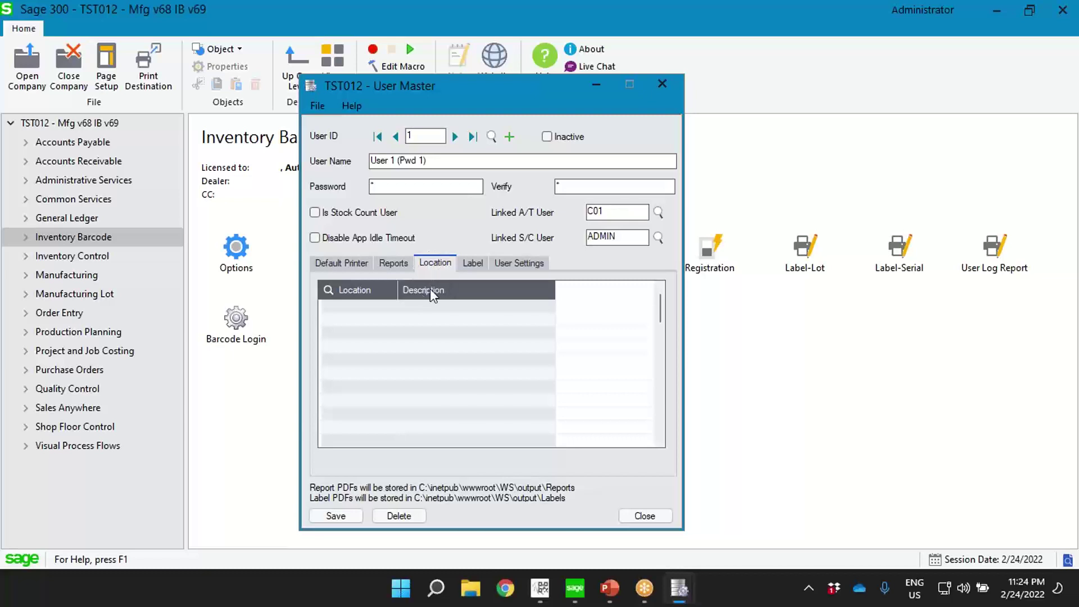
Add location 1 (Central warehouse - Seattle) for the user, save, and view label settings
drag(418, 136, 368, 135)
click(347, 309)
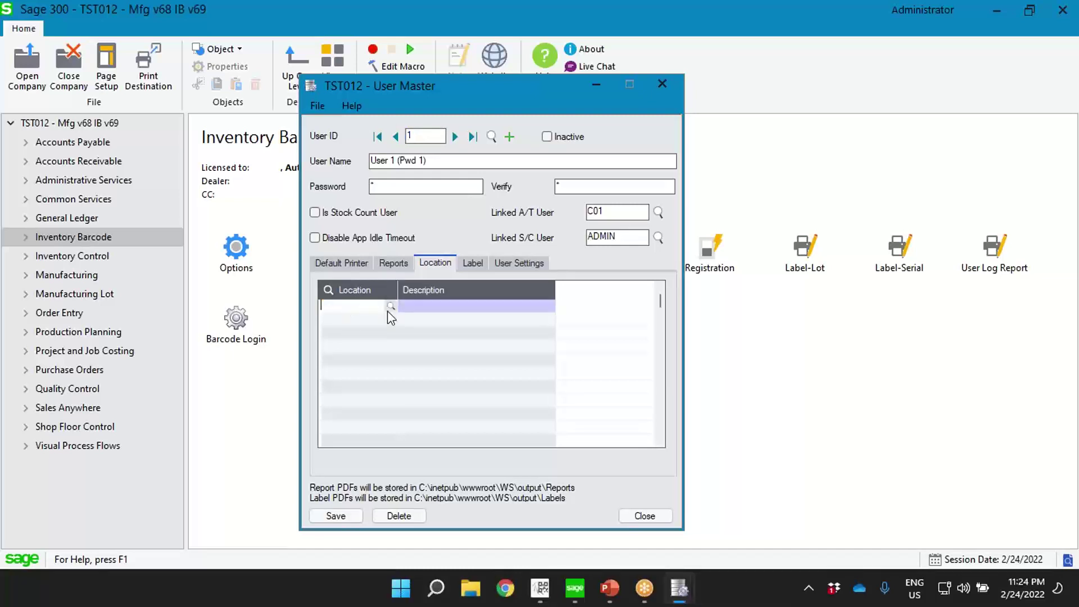
text(1)
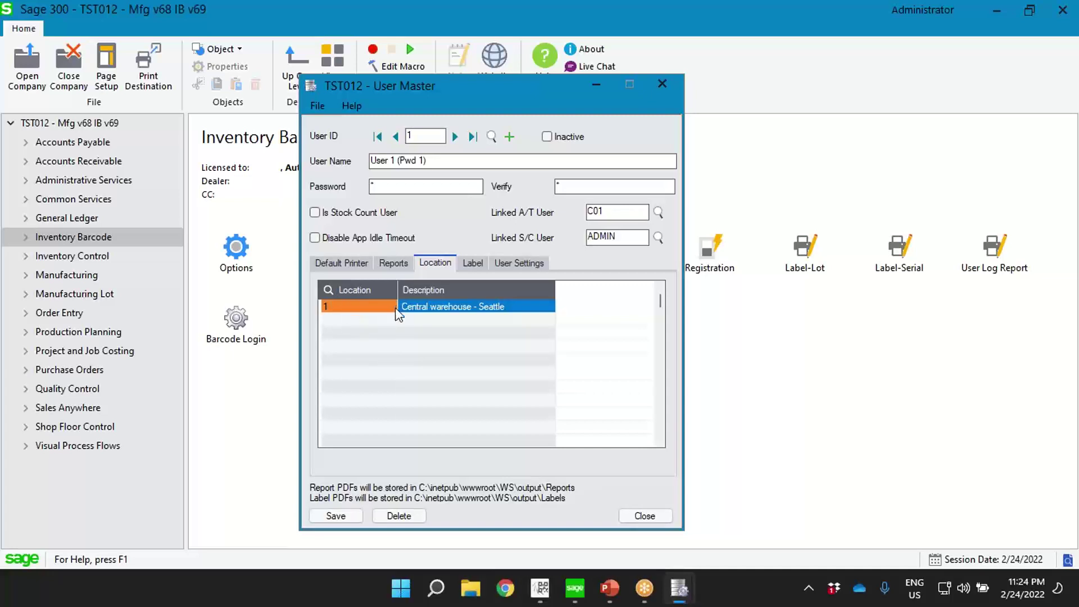
click(337, 516)
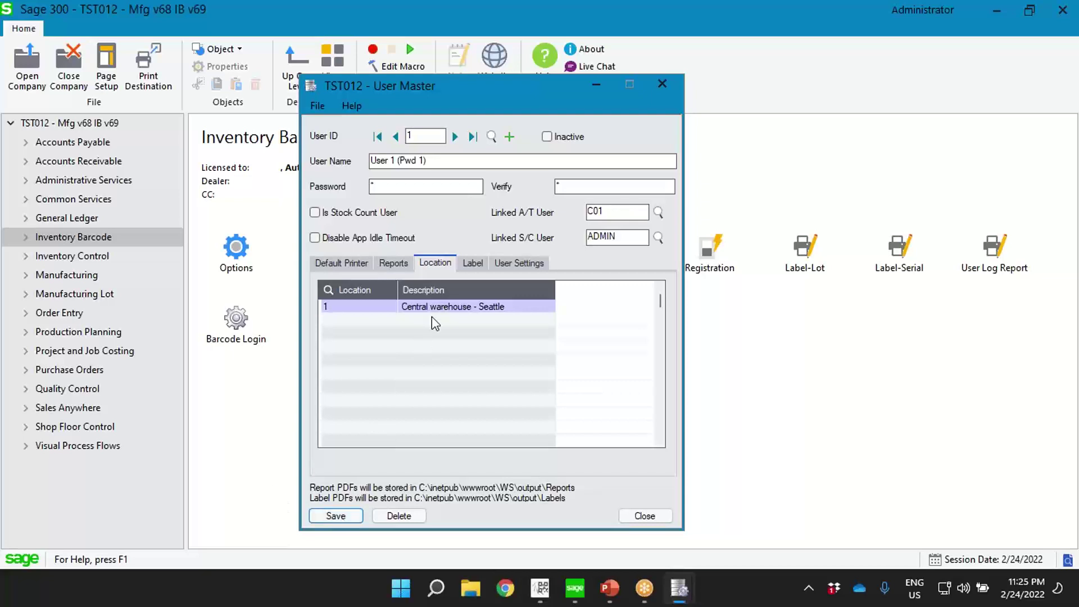
click(470, 264)
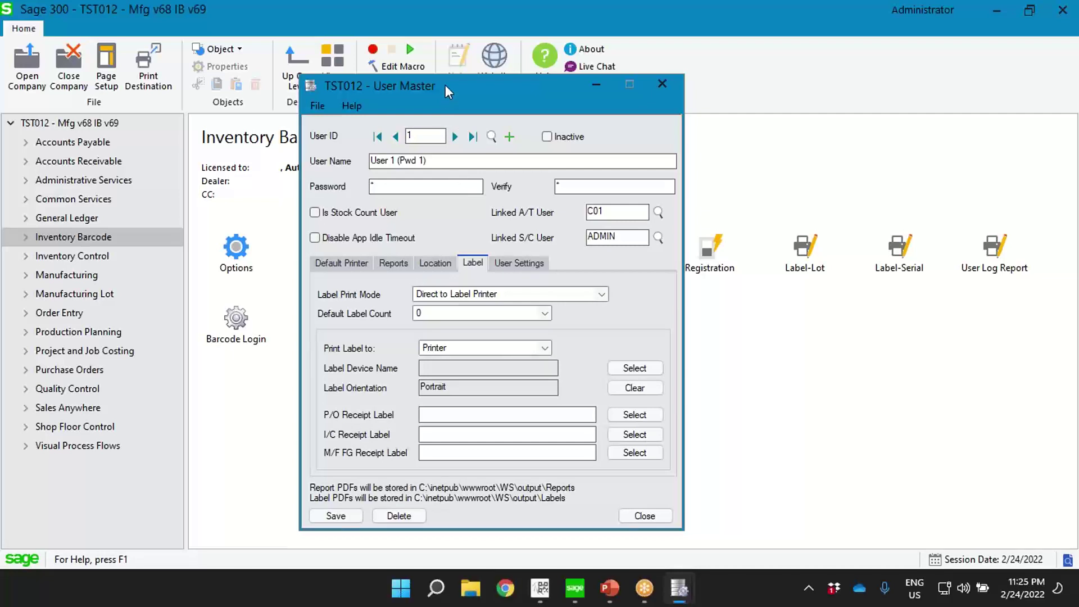
Show the user's Reports tab, with P/O Receipt through M/F Return all blank
drag(445, 85, 447, 75)
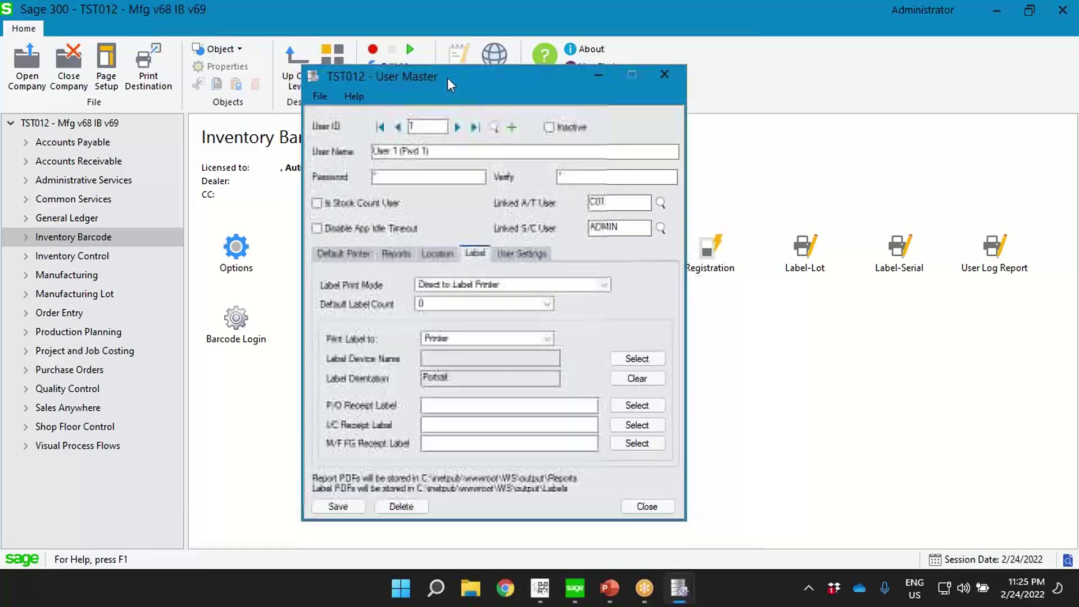
click(399, 252)
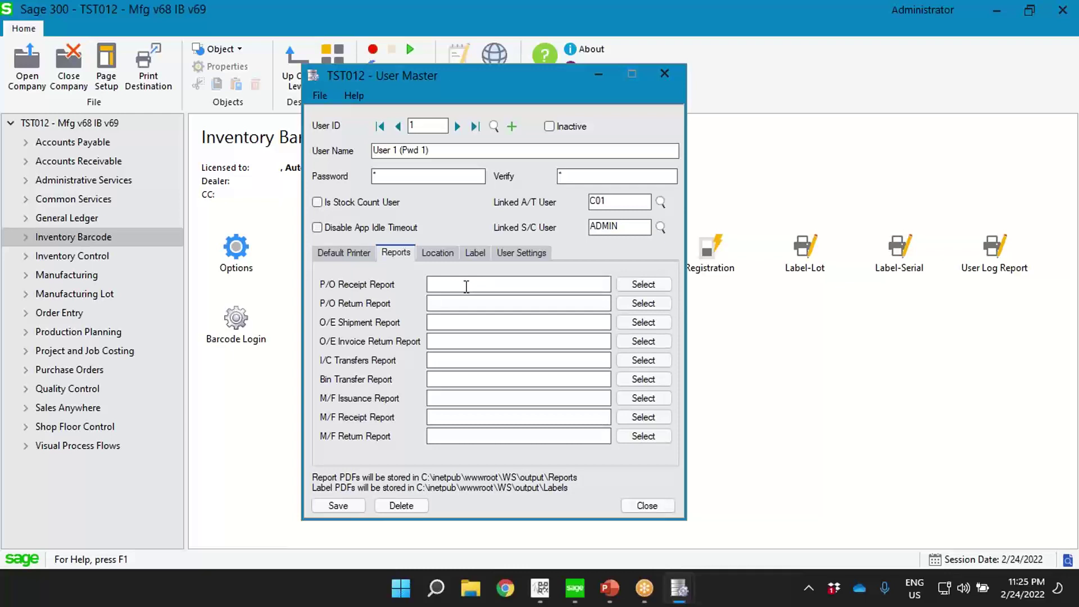
Review the user's default printer and P/O Receipt, P/O Return, O/E Shipment report fields, then label settings
click(337, 253)
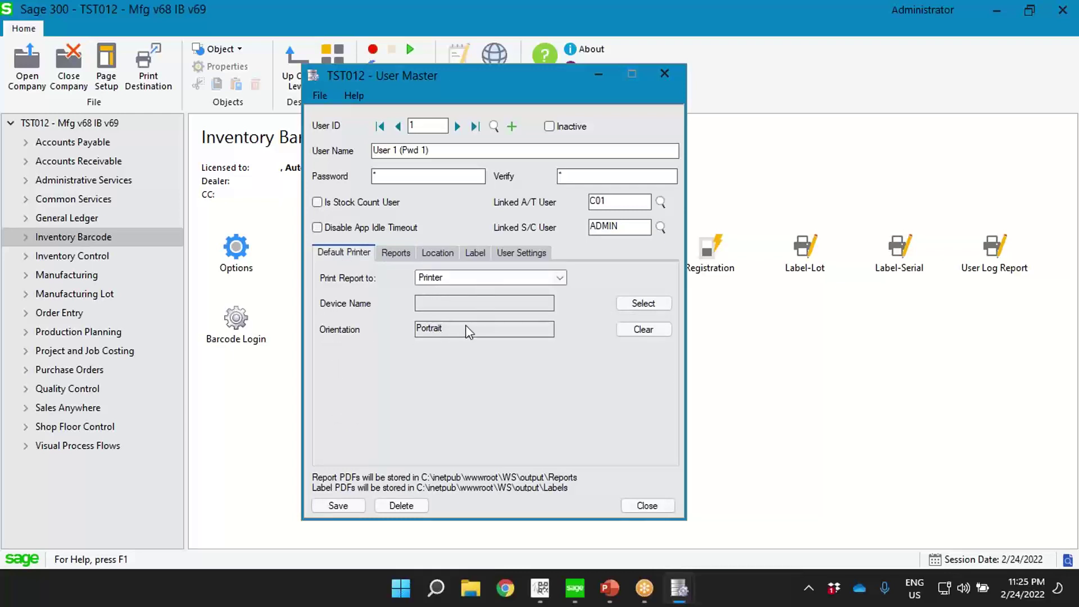
click(404, 253)
click(458, 285)
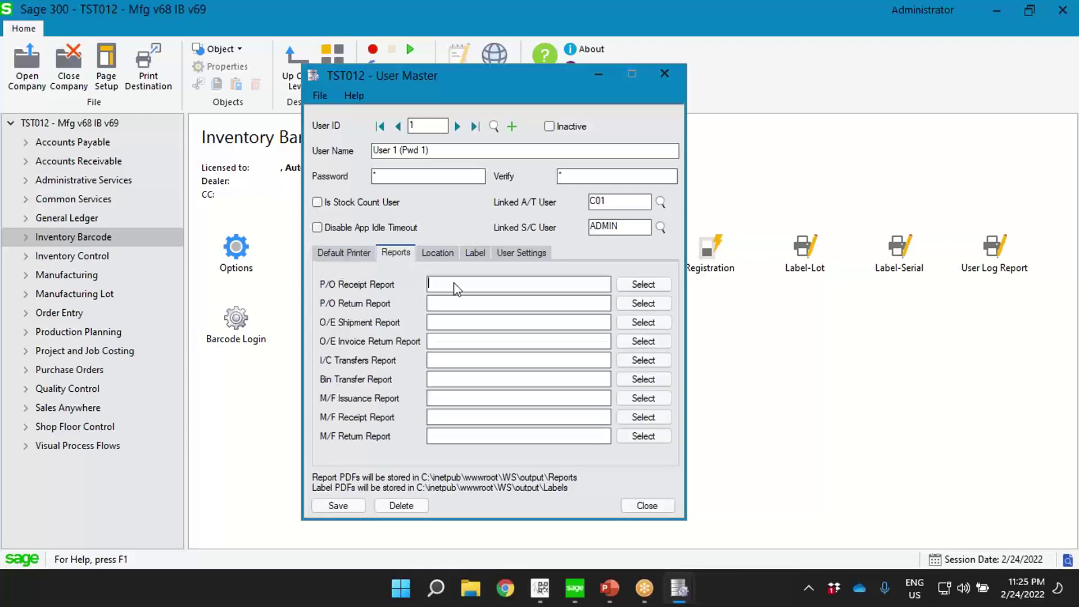
click(452, 304)
click(450, 322)
click(443, 121)
click(479, 251)
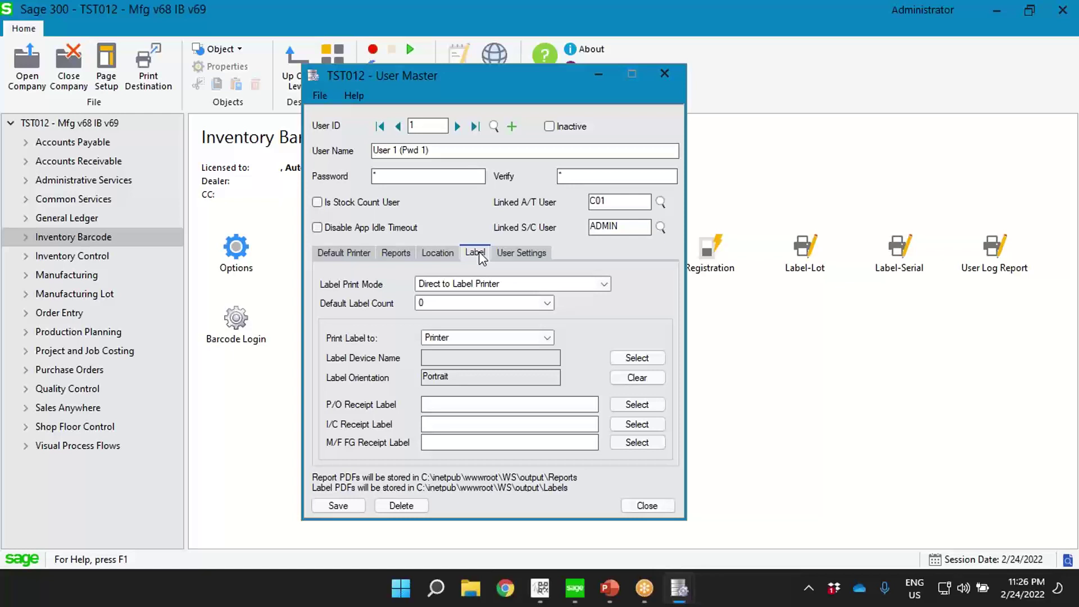
click(462, 405)
click(481, 337)
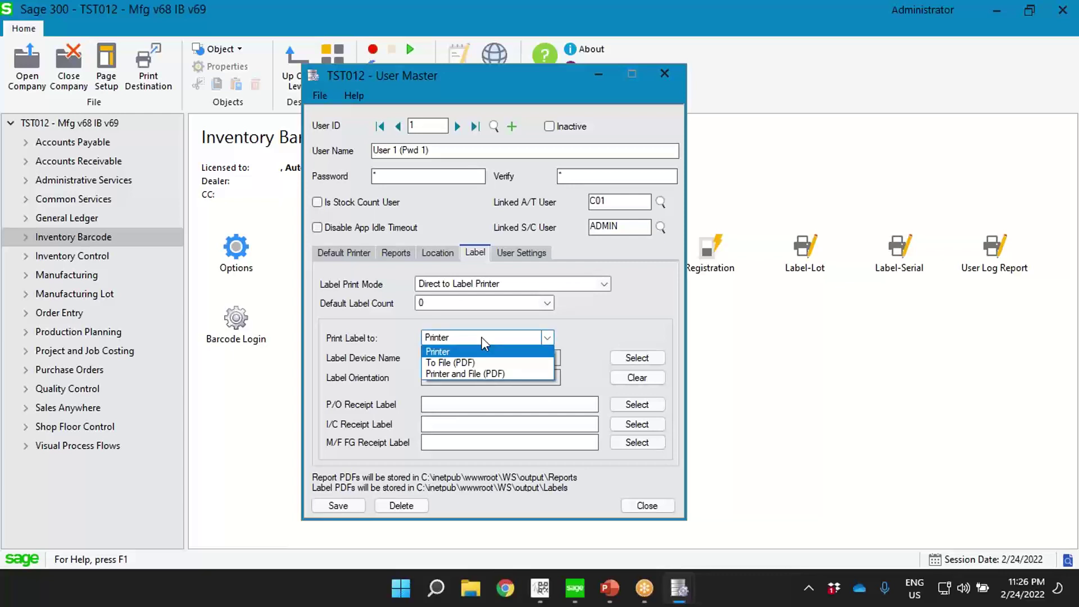
click(603, 338)
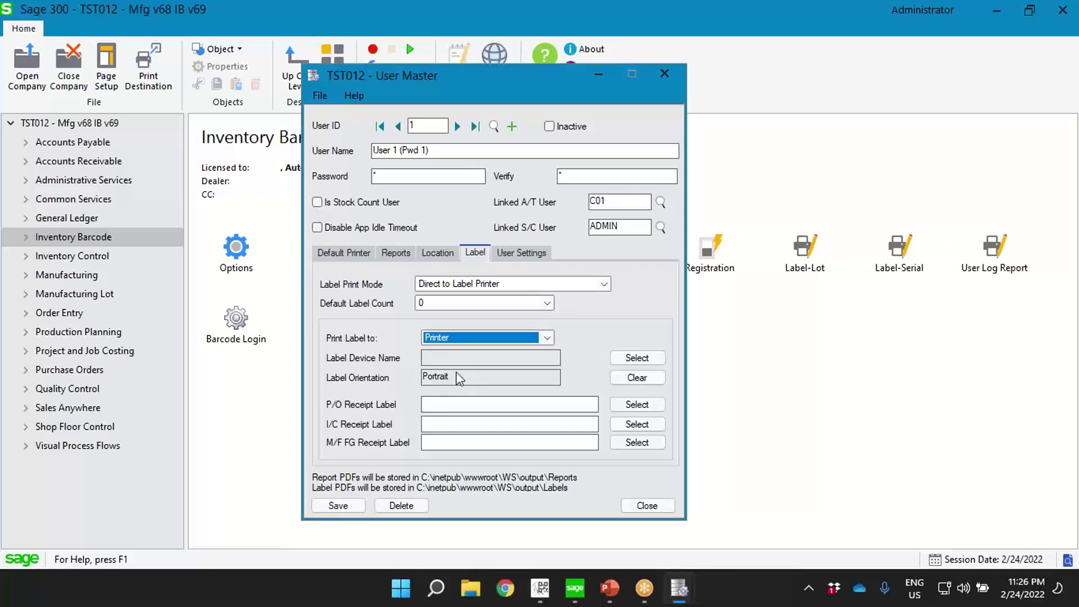
click(430, 407)
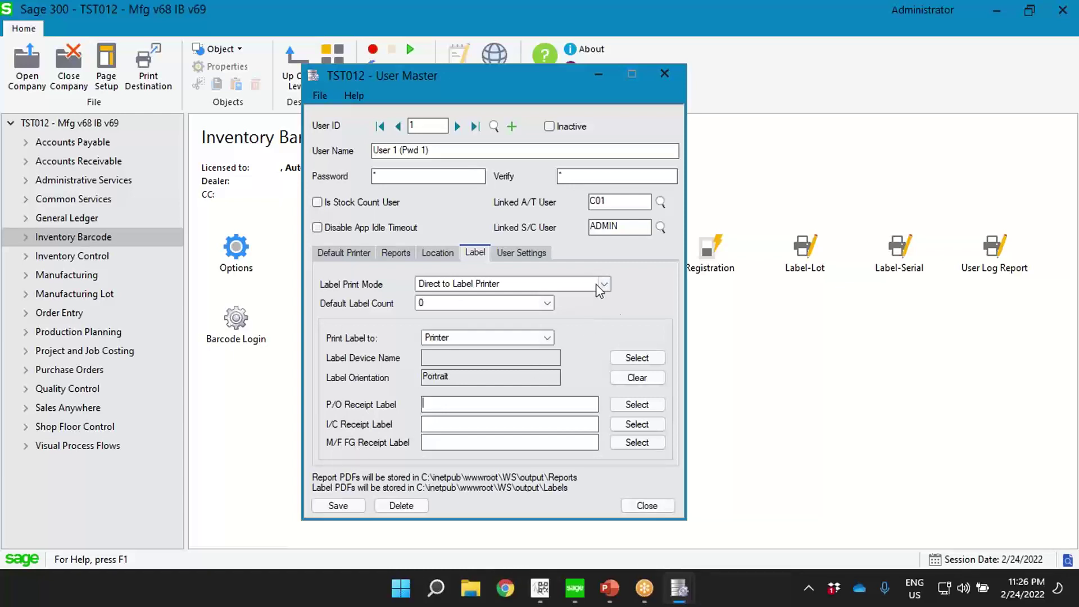
click(546, 338)
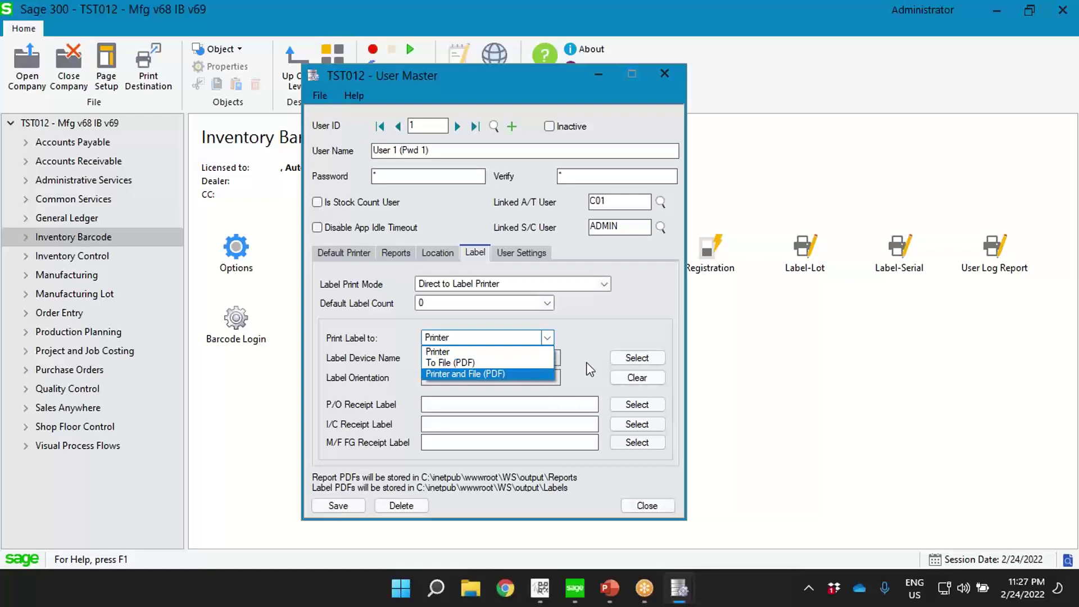
click(584, 345)
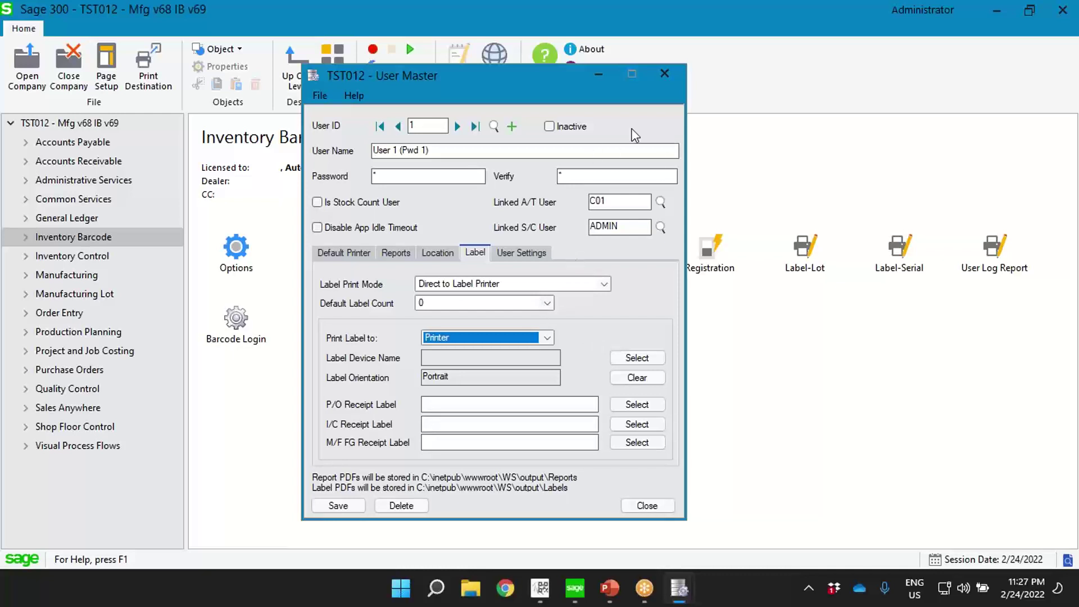
Close User Master and discard the unsaved O/E Shipment in the barcode app
click(653, 69)
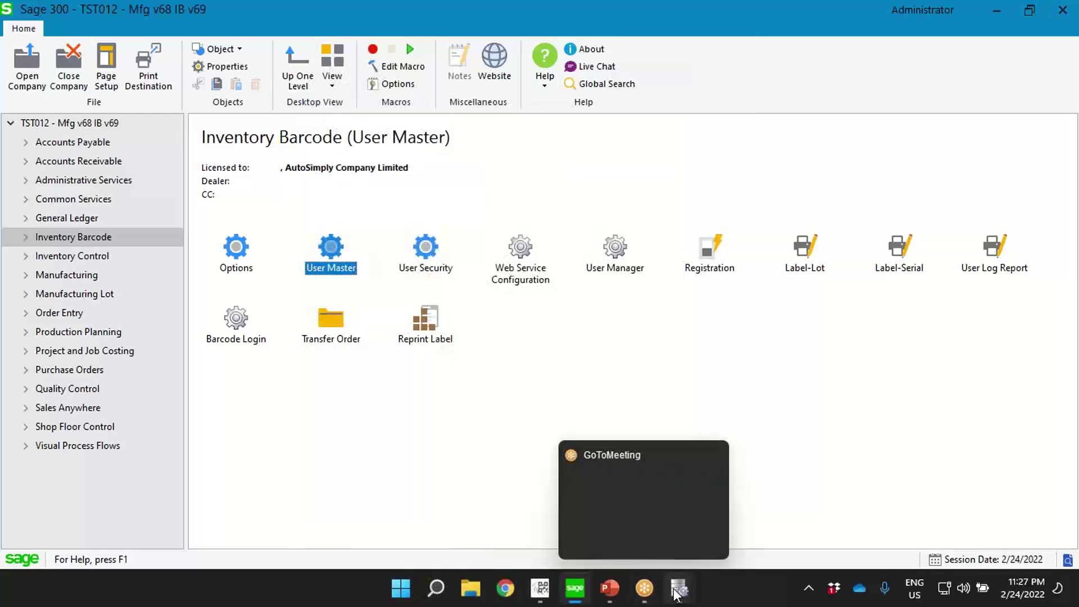
click(541, 588)
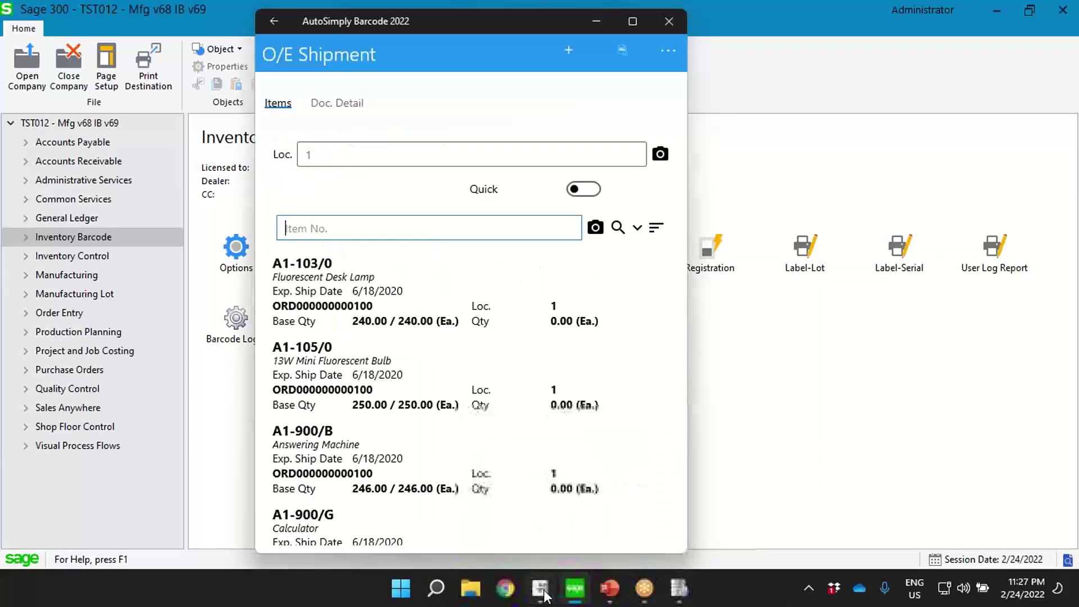
click(277, 23)
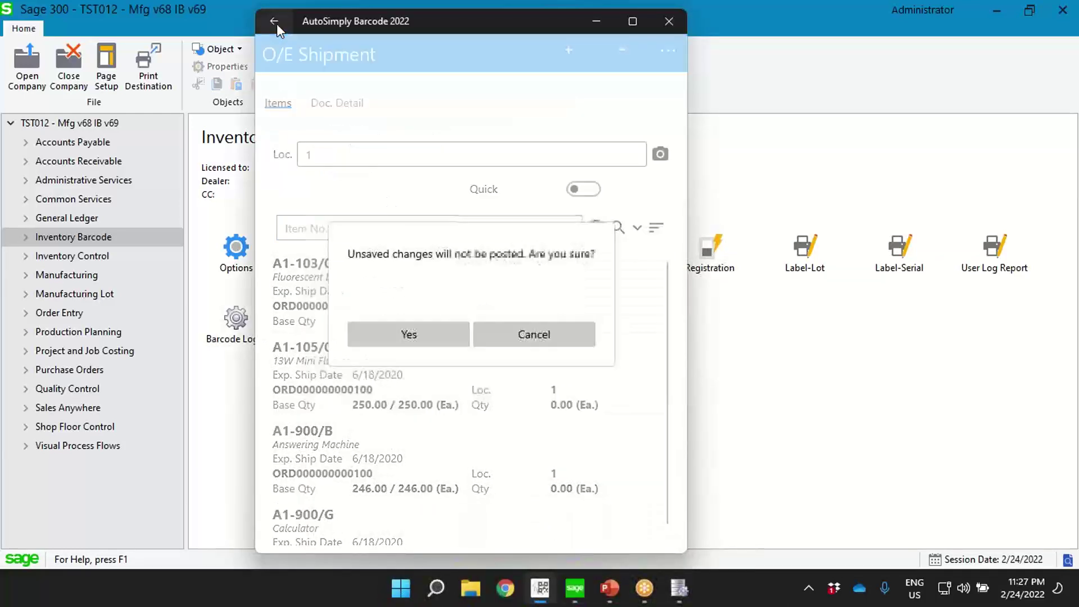
click(404, 335)
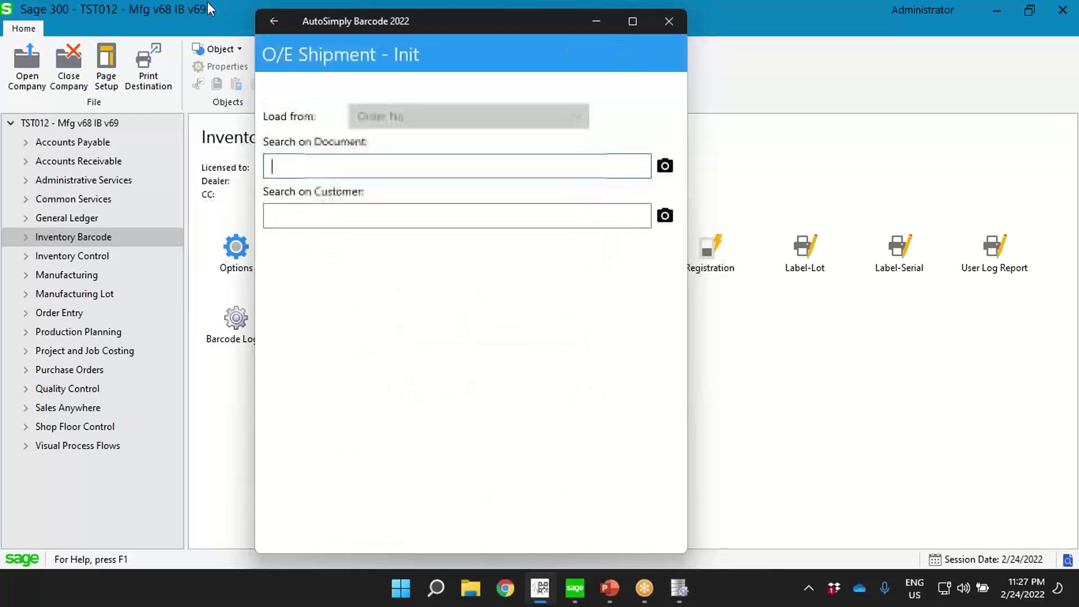
click(270, 22)
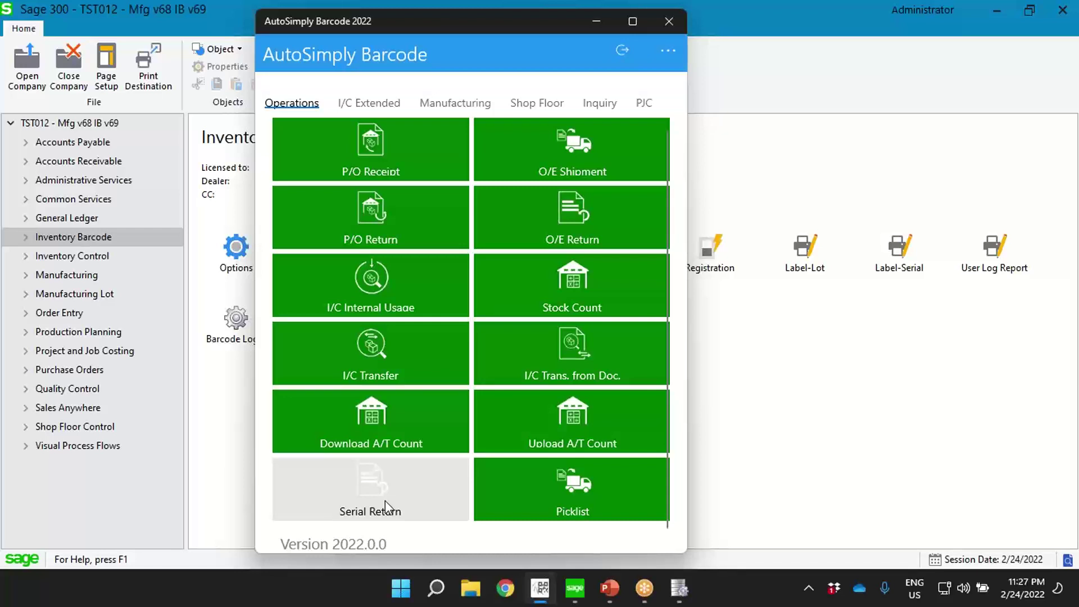
Check that O/E Return loads from O/E Shipment or Invoice, then return to Operations
click(576, 223)
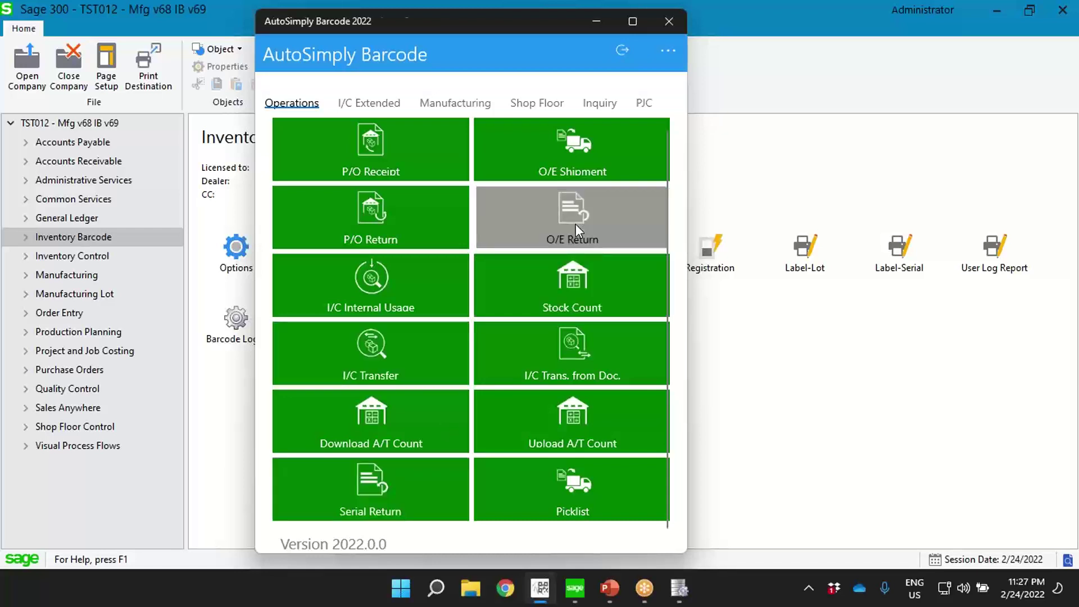
click(585, 124)
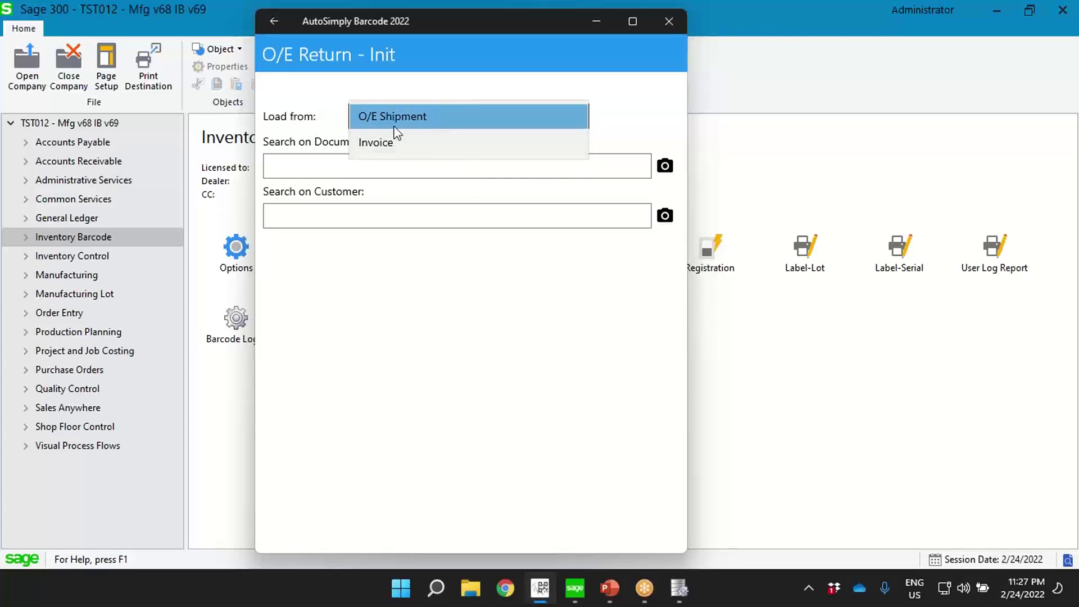
click(273, 21)
click(273, 21)
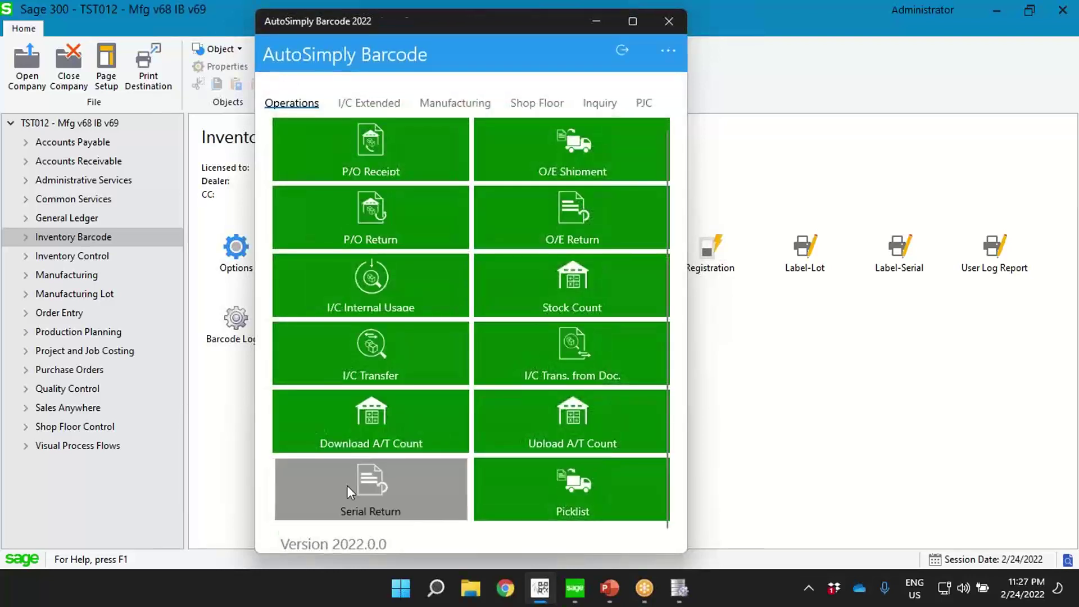
click(347, 486)
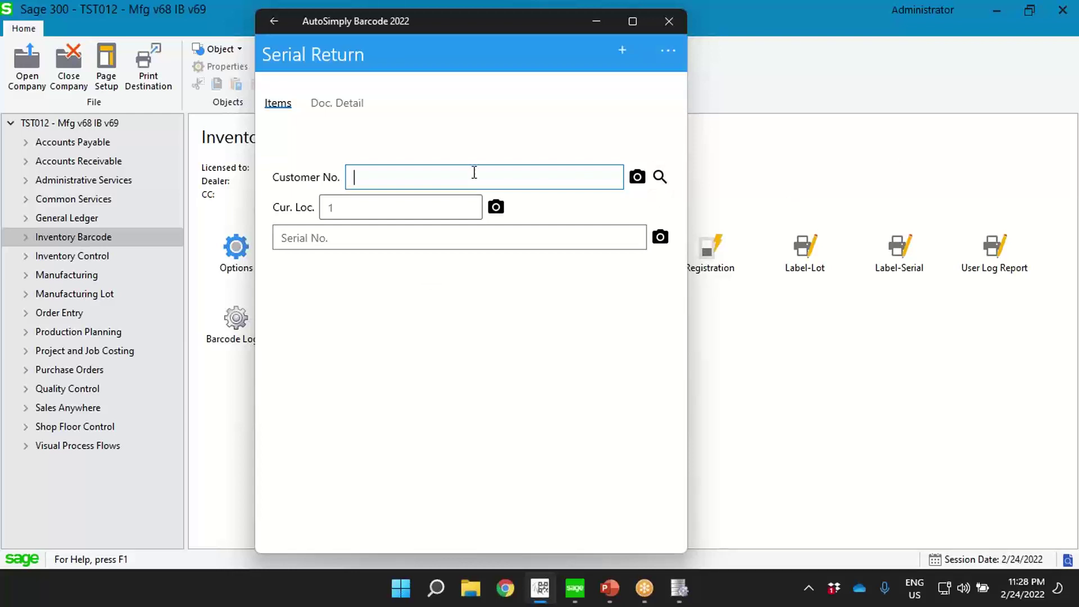
text(1400)
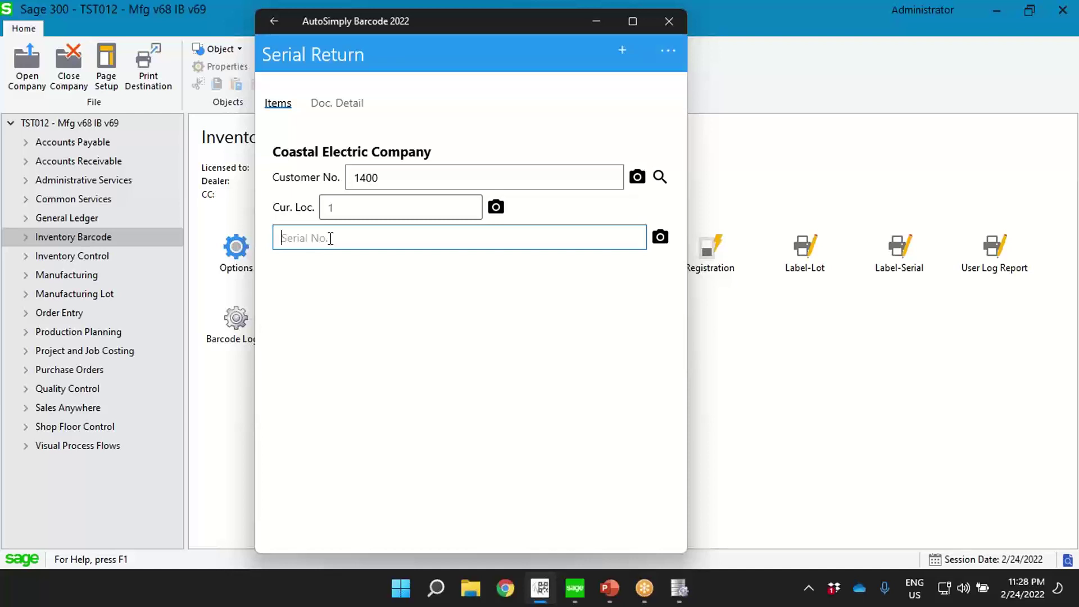
text(April00123)
key(Return)
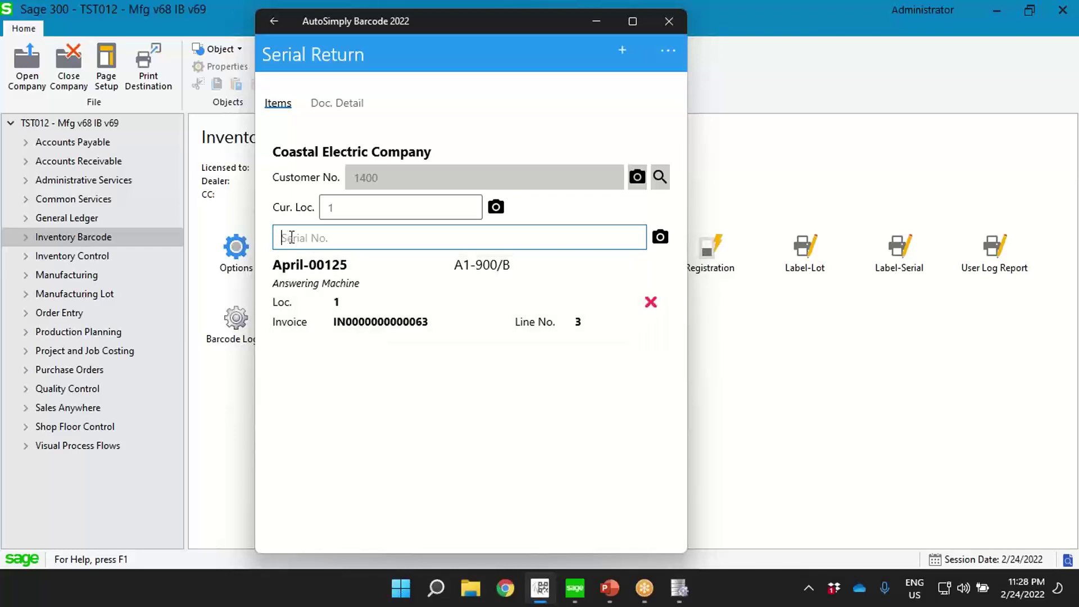
text(April-)
text(00)
text(125)
key(Return)
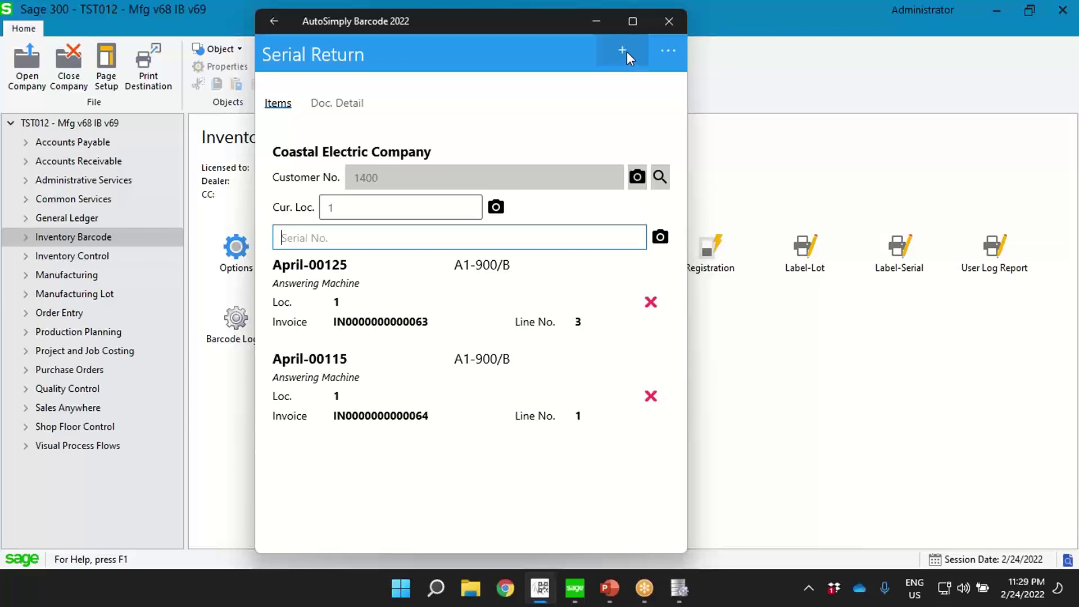
click(280, 25)
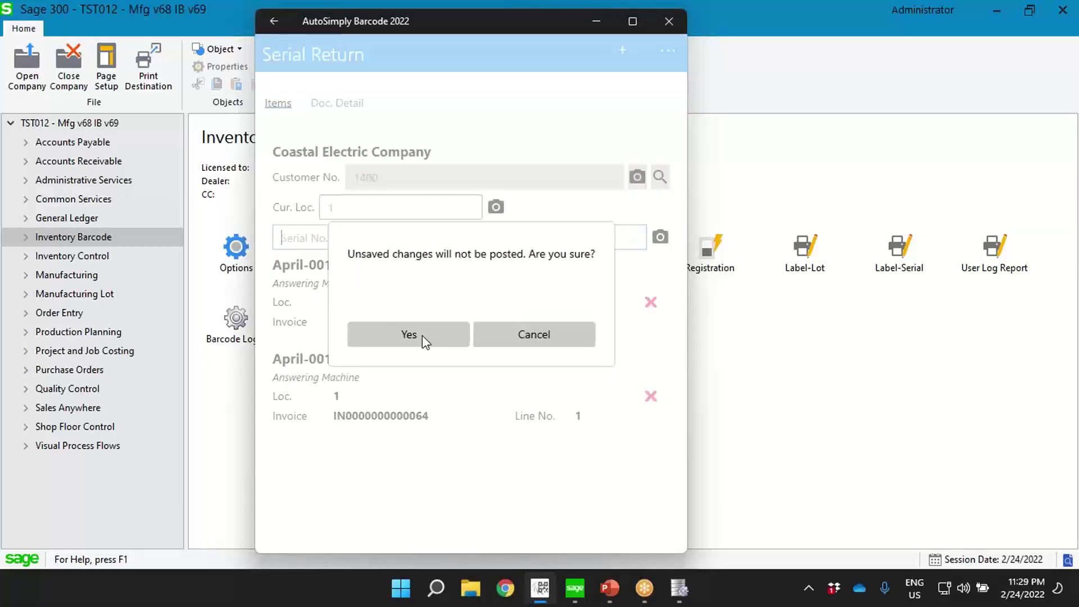
click(409, 335)
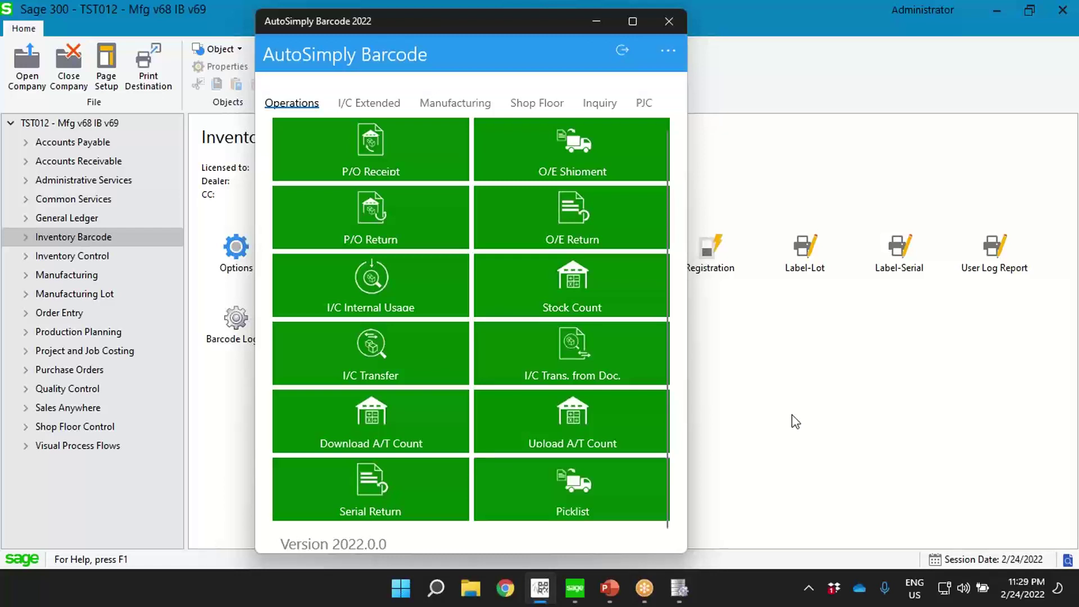
key(alt+Tab)
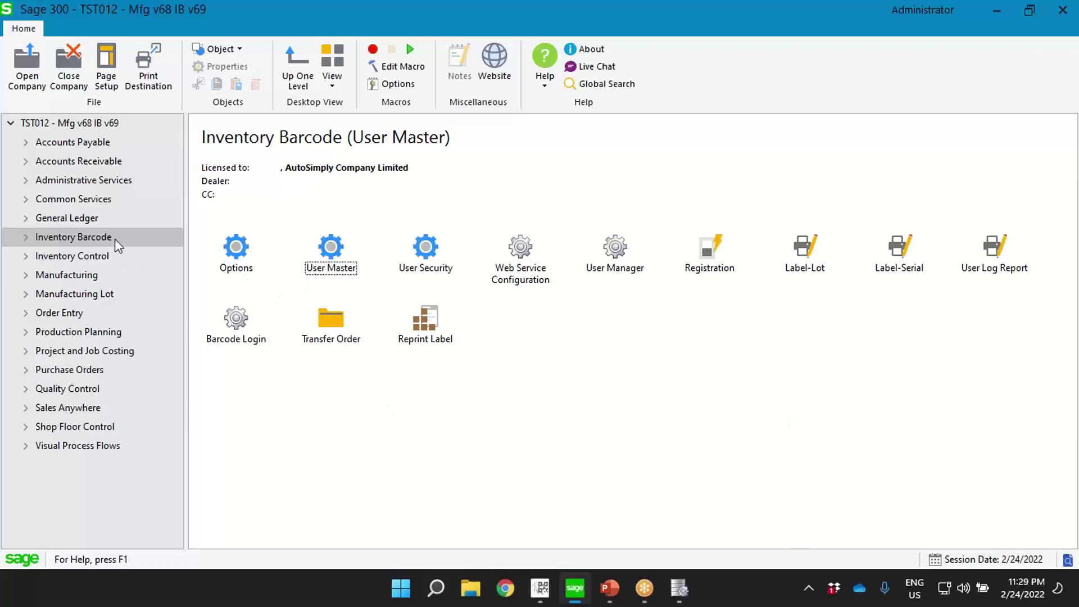
Open the I/B Picklist folder under Order Entry and launch Generate Picklist
double_click(79, 314)
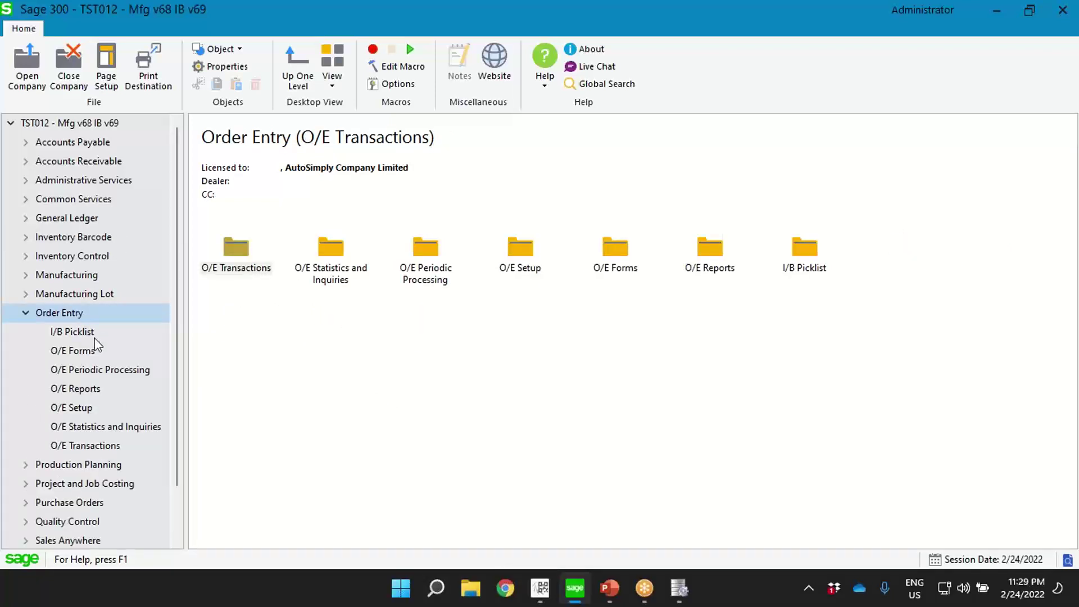
click(82, 335)
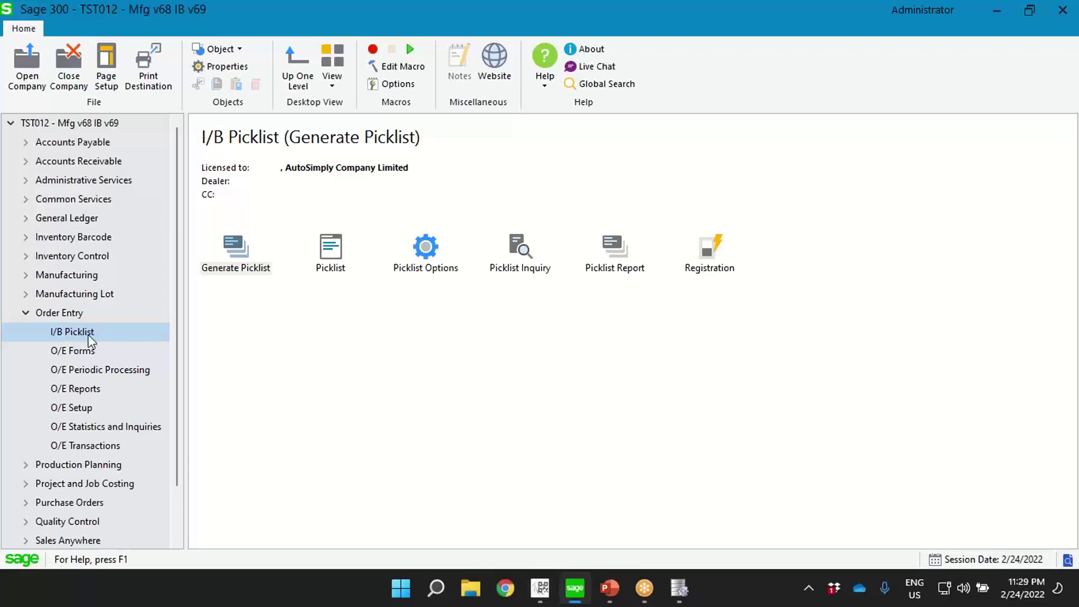
click(80, 314)
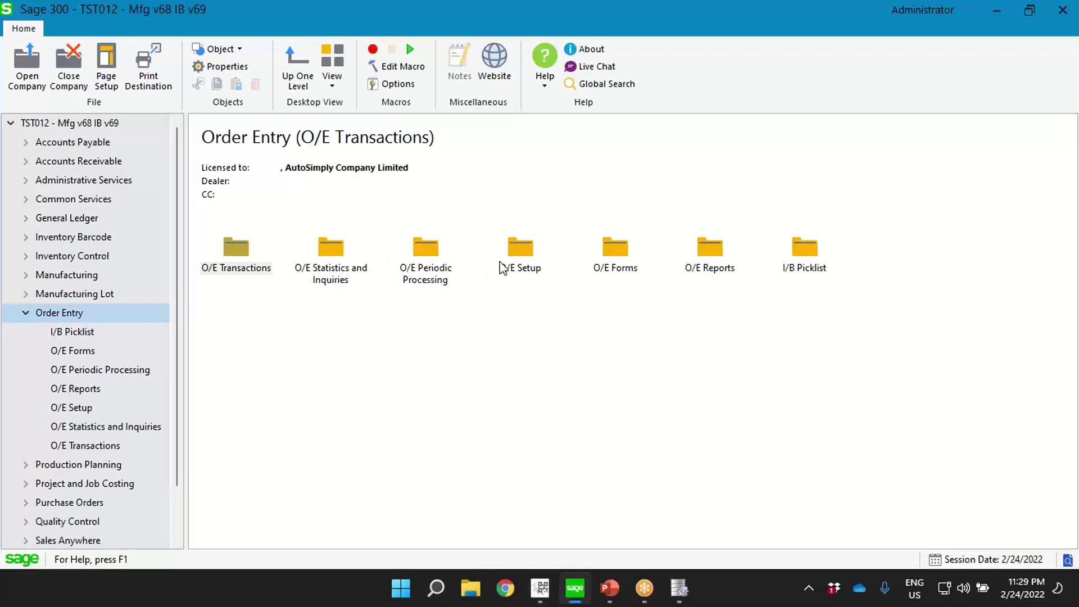
click(810, 267)
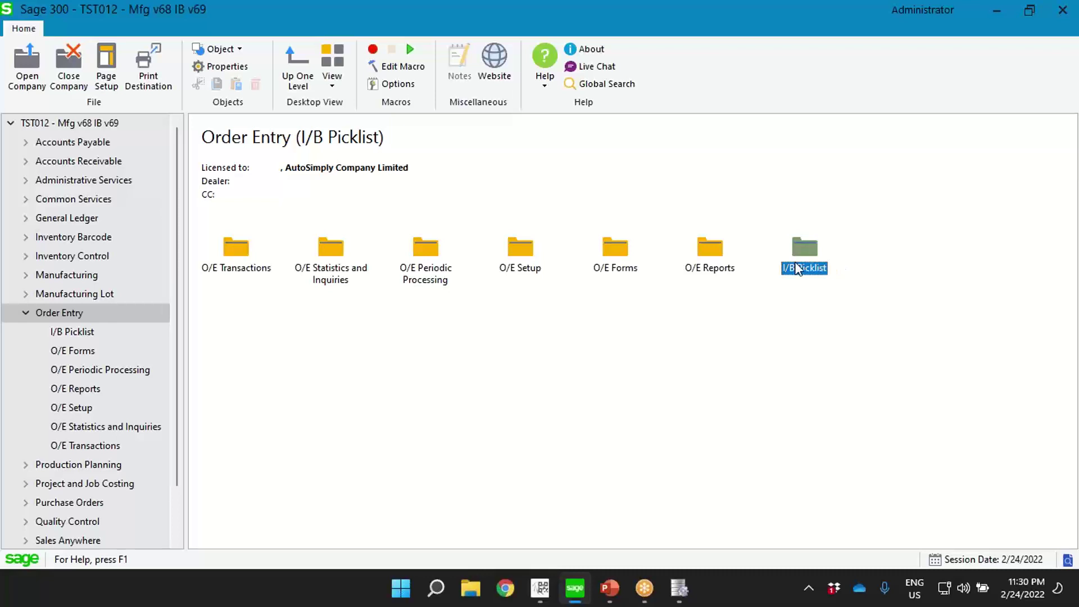
double_click(808, 269)
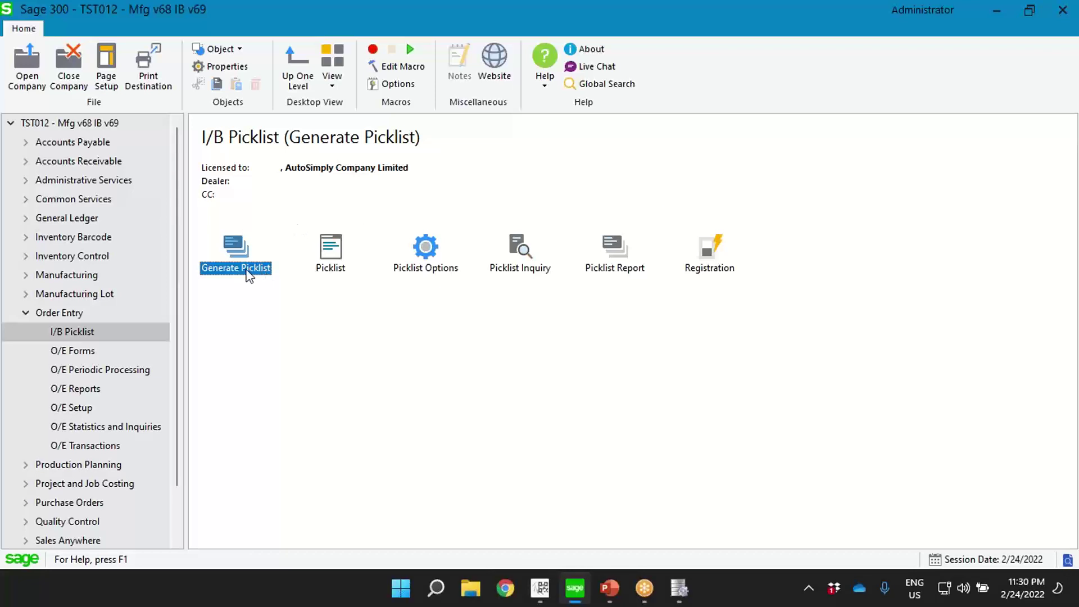
double_click(250, 276)
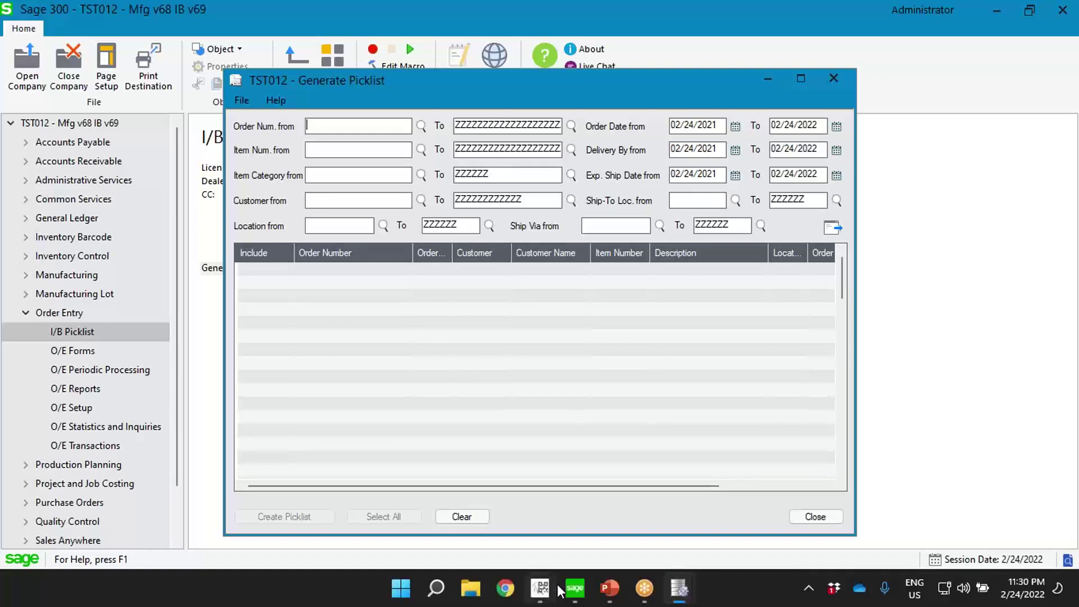
Switch back to the main Sage 300 desktop window
mouse_move(544, 591)
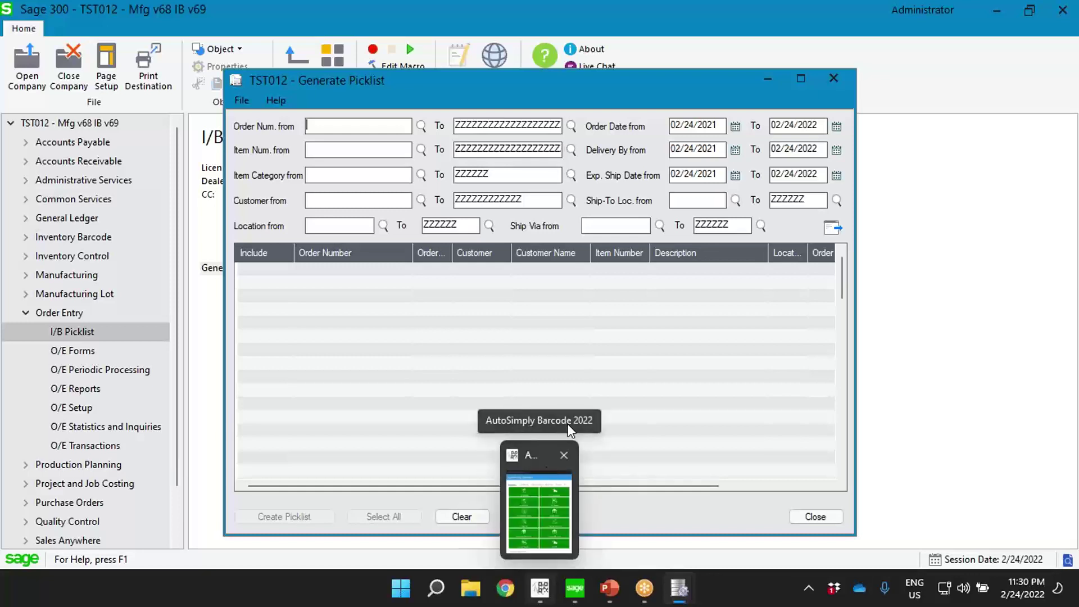
click(59, 313)
double_click(234, 248)
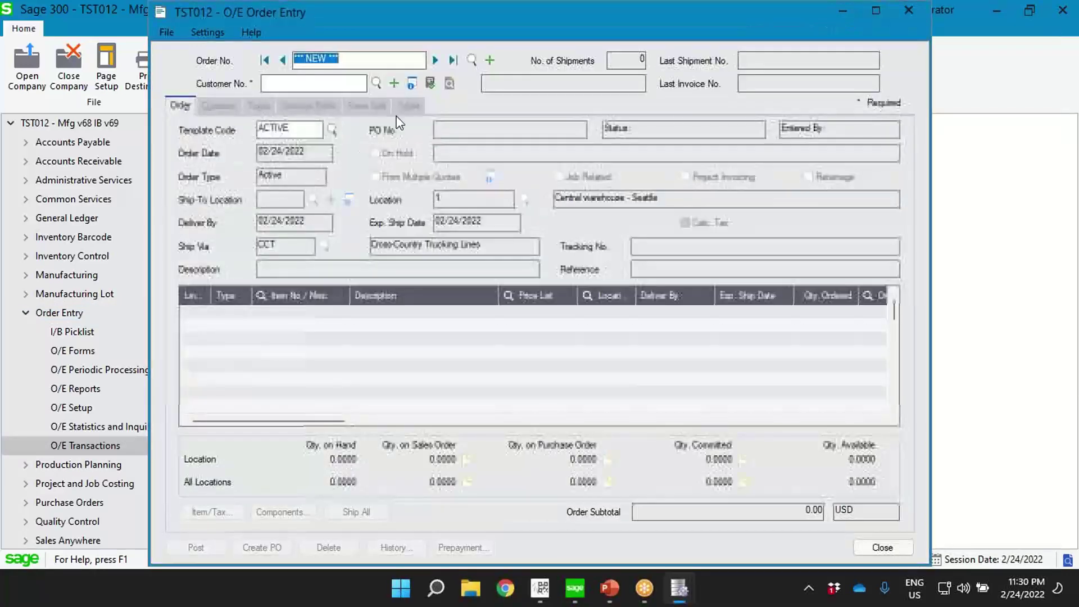
click(475, 60)
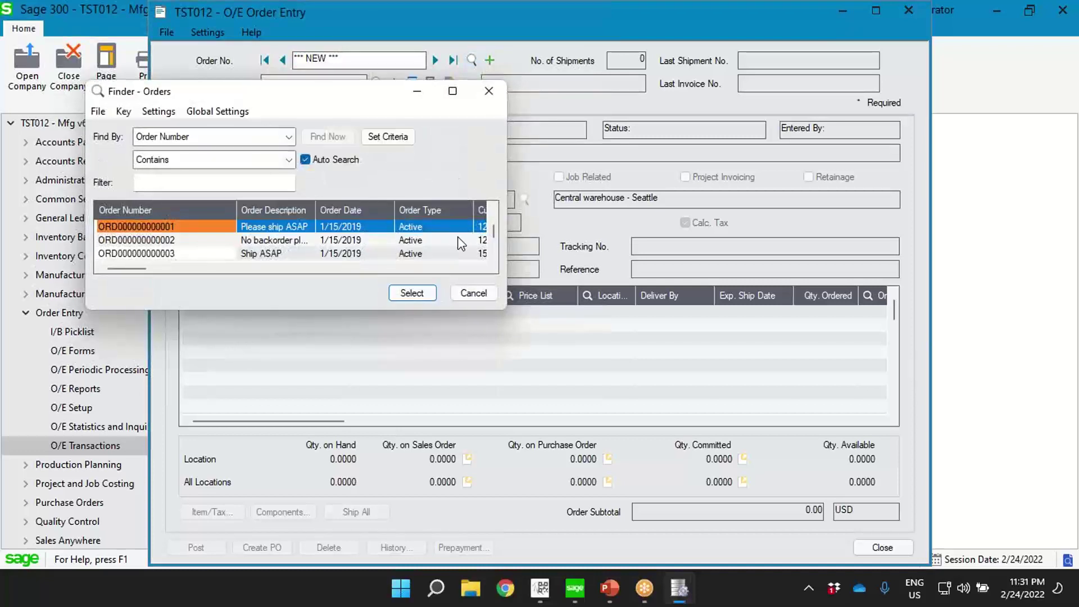
drag(496, 239, 495, 254)
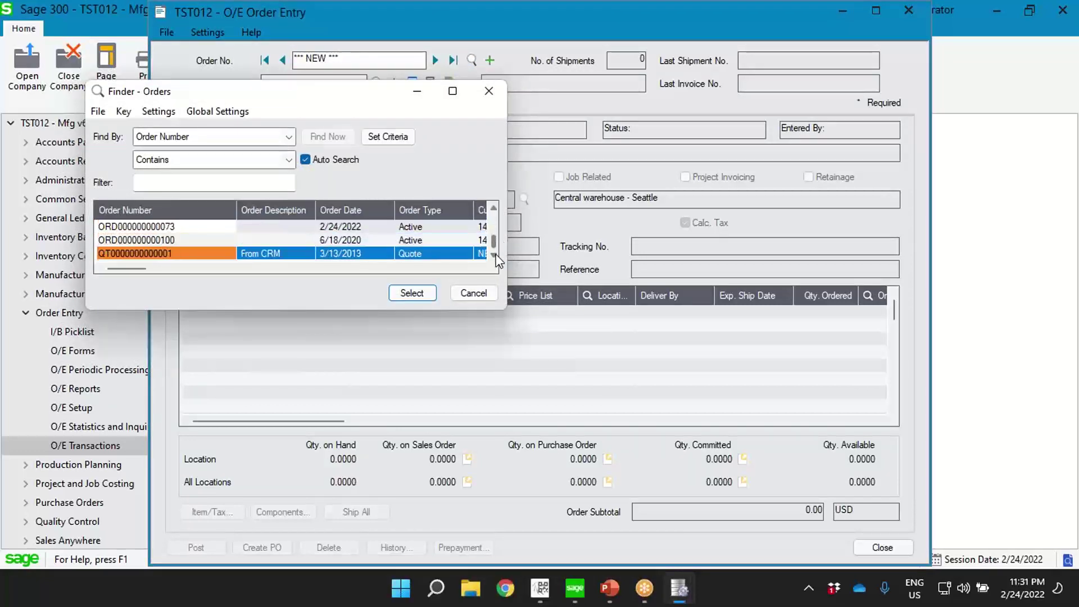
double_click(233, 239)
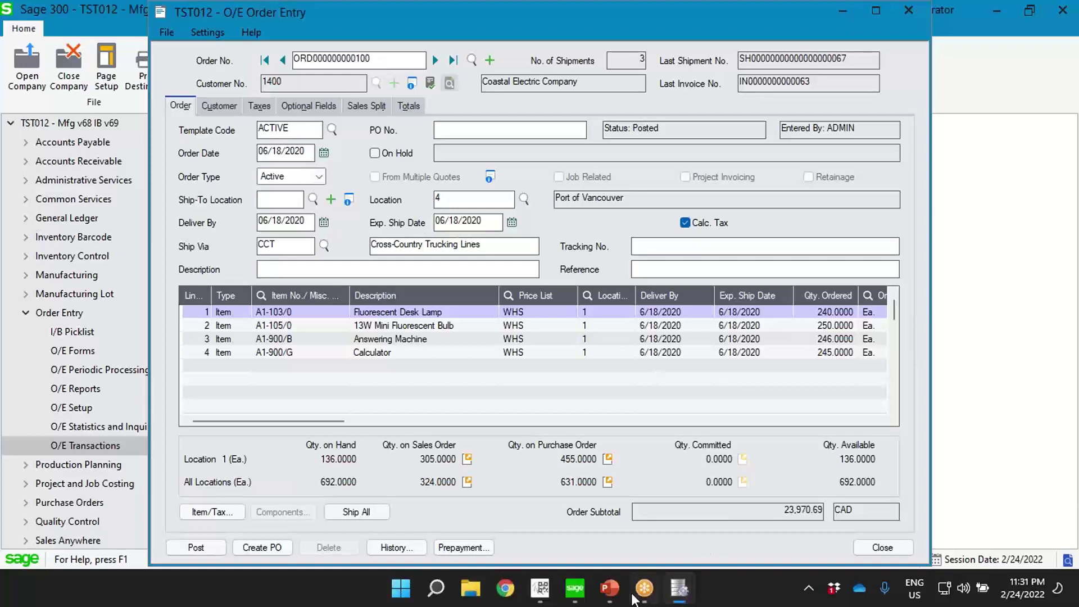
mouse_move(539, 600)
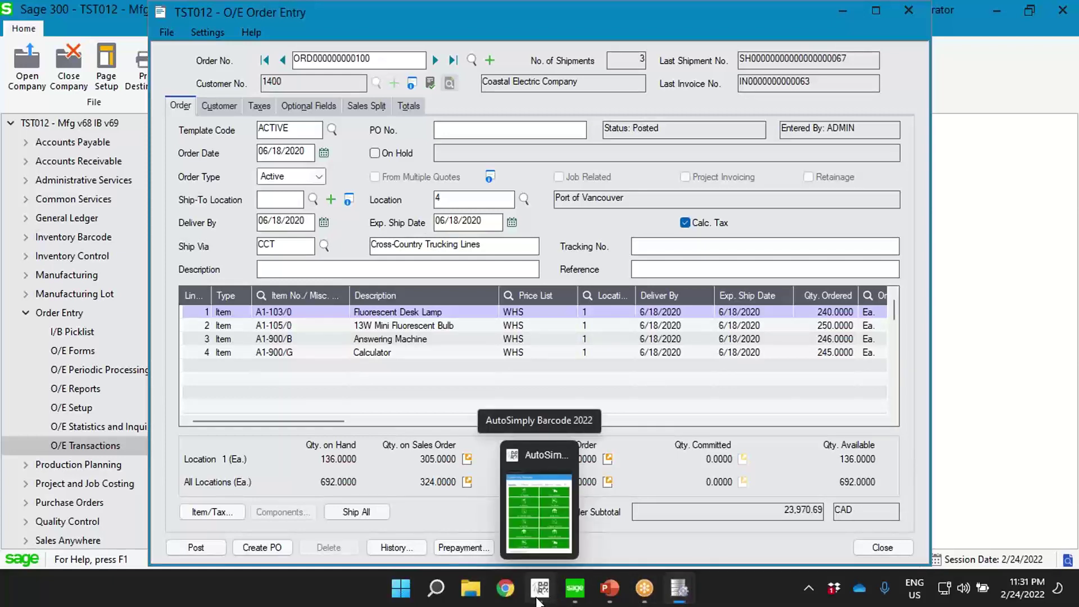
click(538, 600)
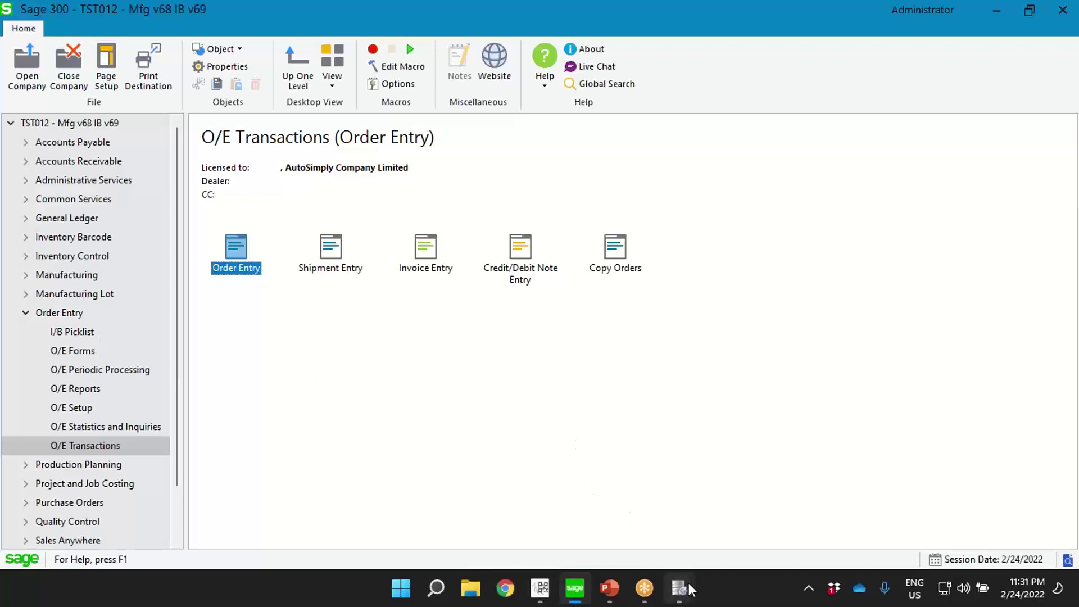
mouse_move(687, 584)
click(776, 511)
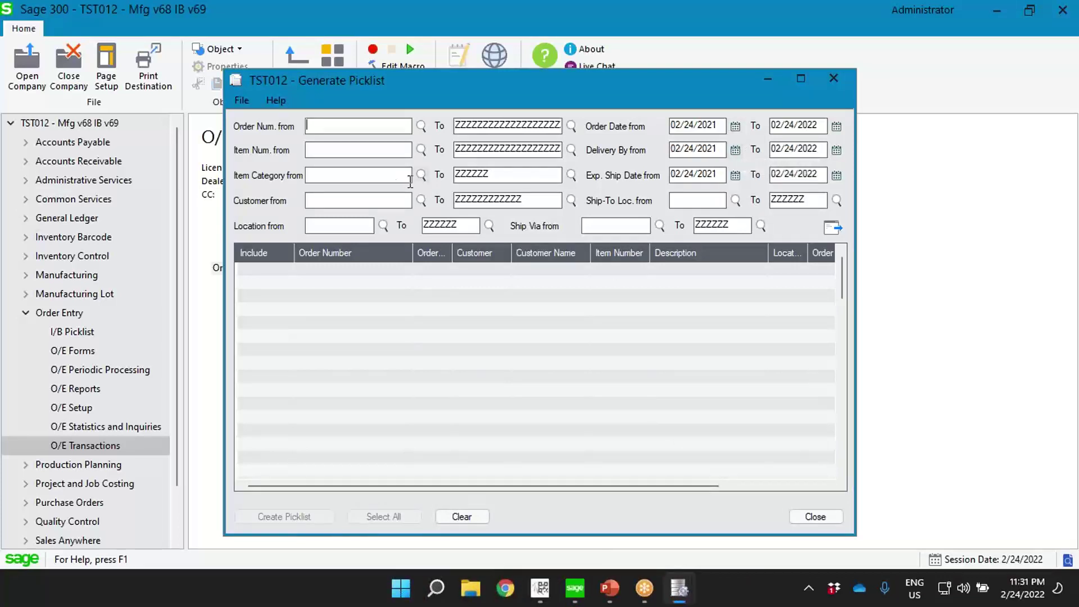
click(421, 126)
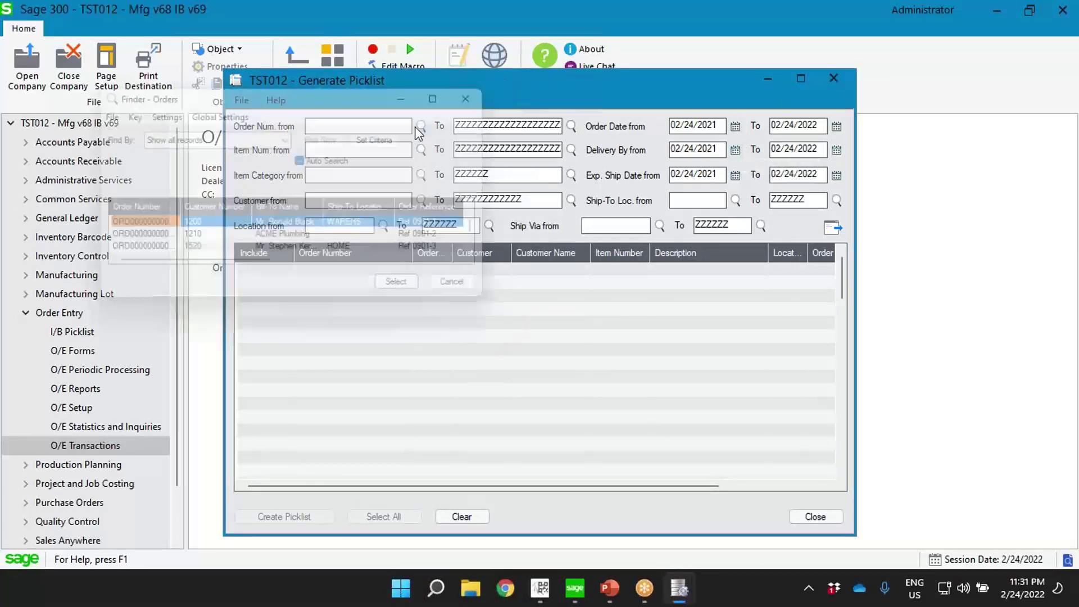
drag(172, 209, 238, 215)
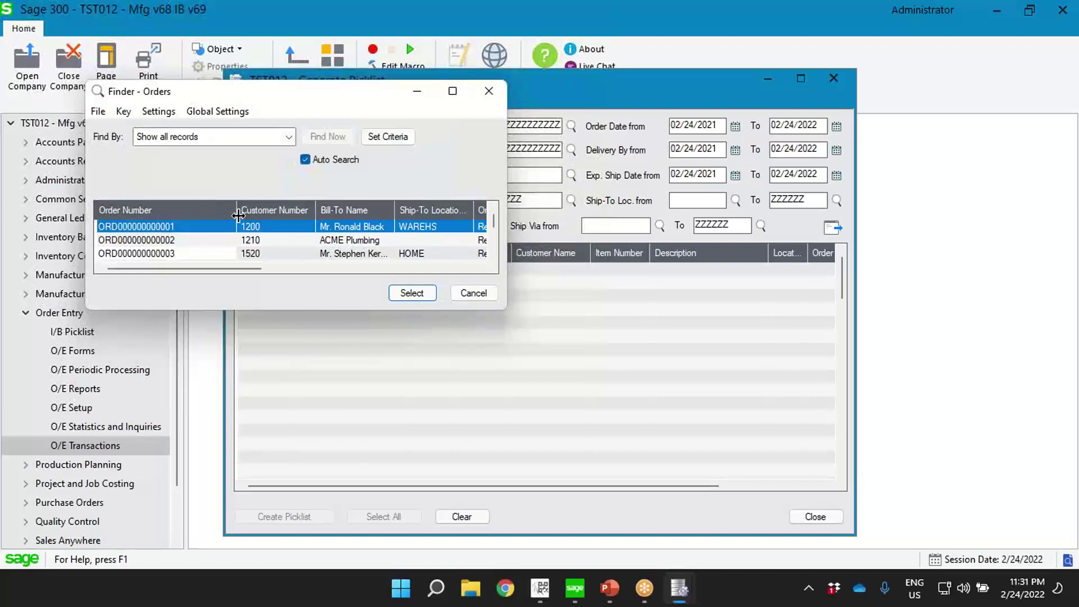
click(494, 234)
double_click(272, 249)
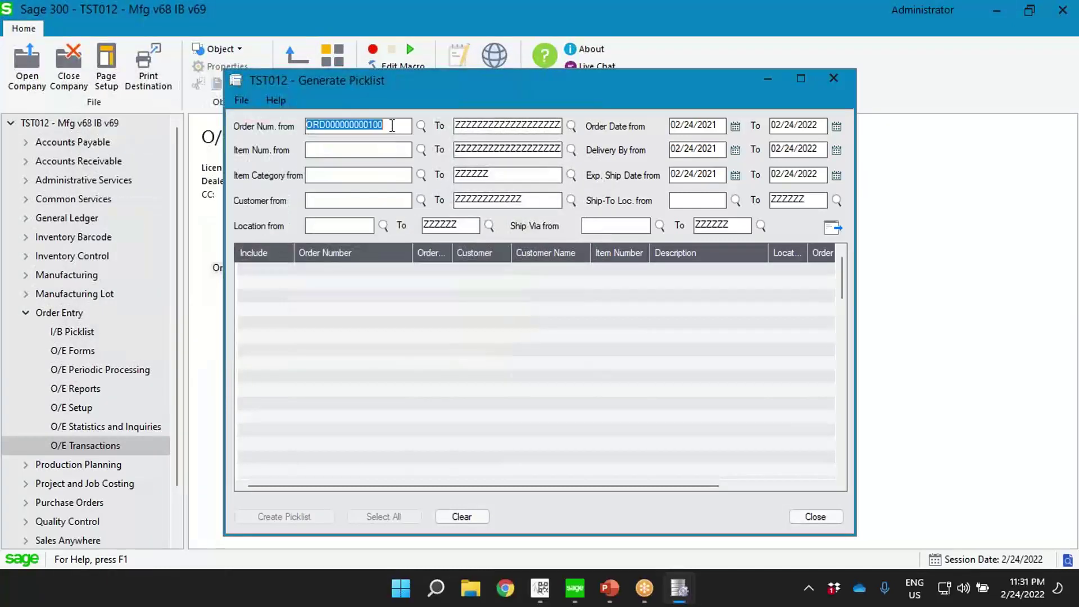
key(BackSpace)
text(V)
key(Tab)
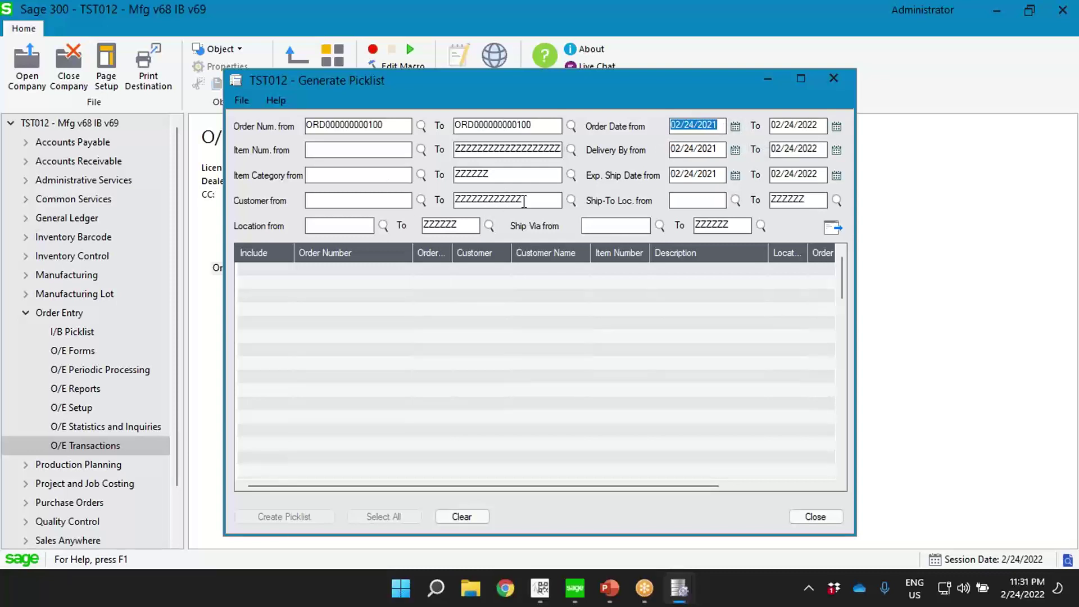
click(833, 227)
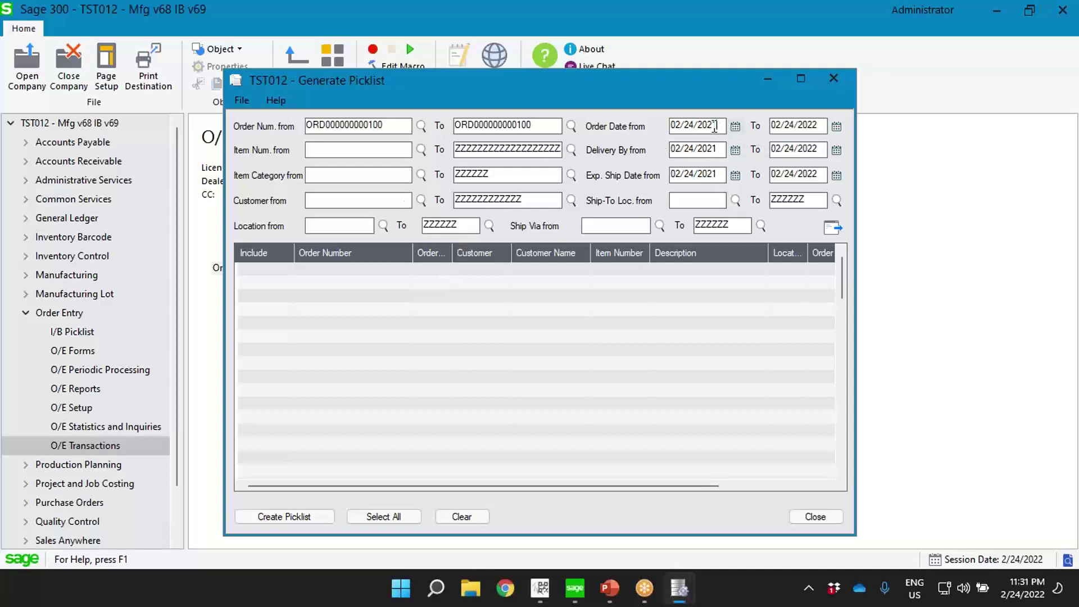
Change the order, delivery and expected ship start years to 2020 and reload
key(BackSpace)
text(0)
click(722, 150)
key(BackSpace)
text(0)
drag(719, 174, 712, 175)
text(0)
click(831, 226)
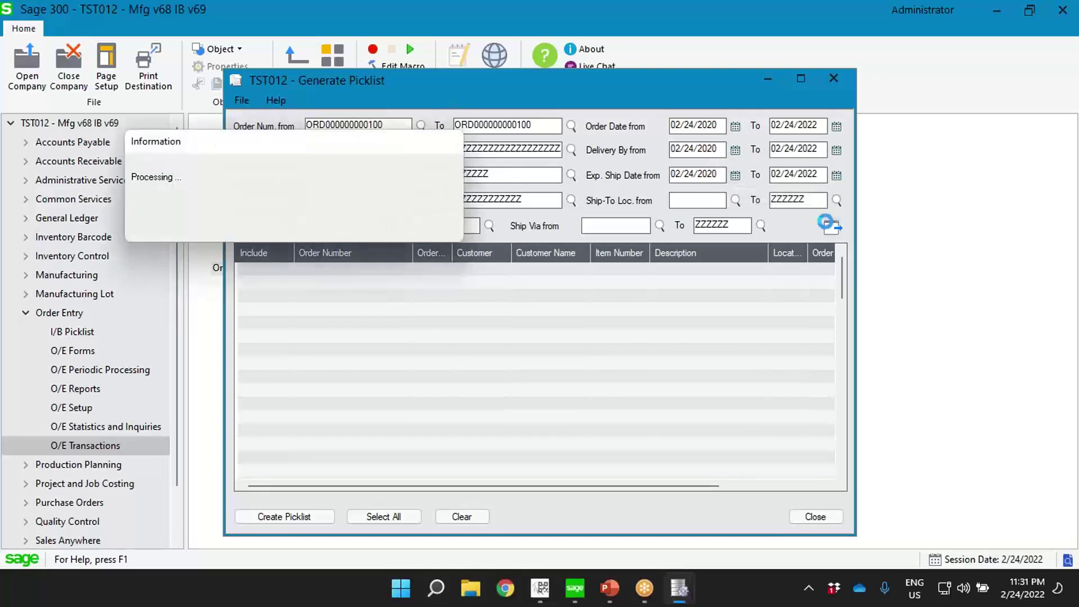
Reopen Order Entry from the main Sage 300 window
mouse_move(582, 601)
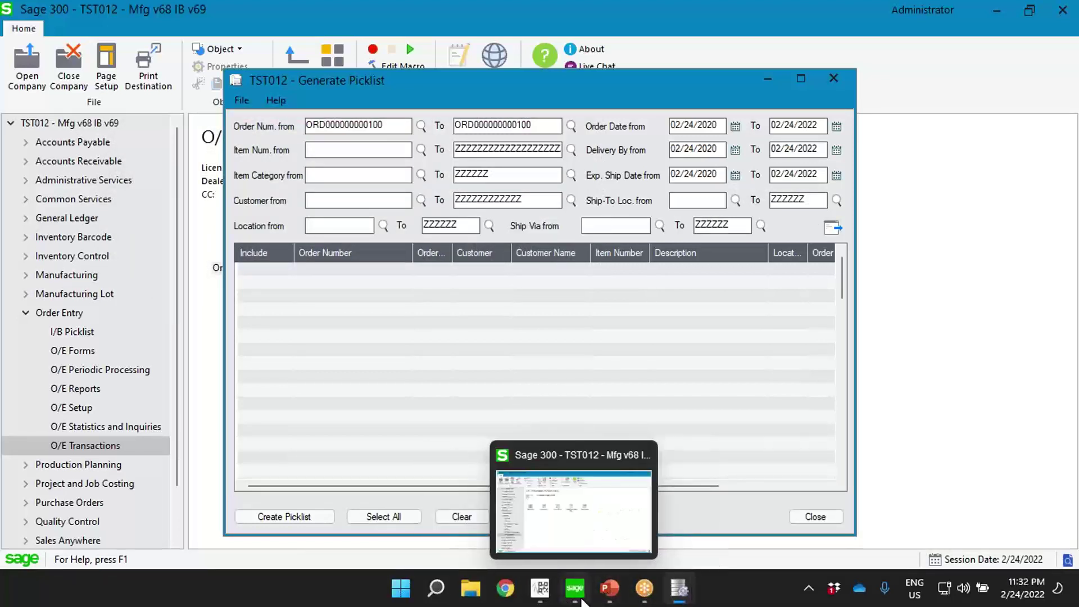
click(582, 601)
double_click(247, 270)
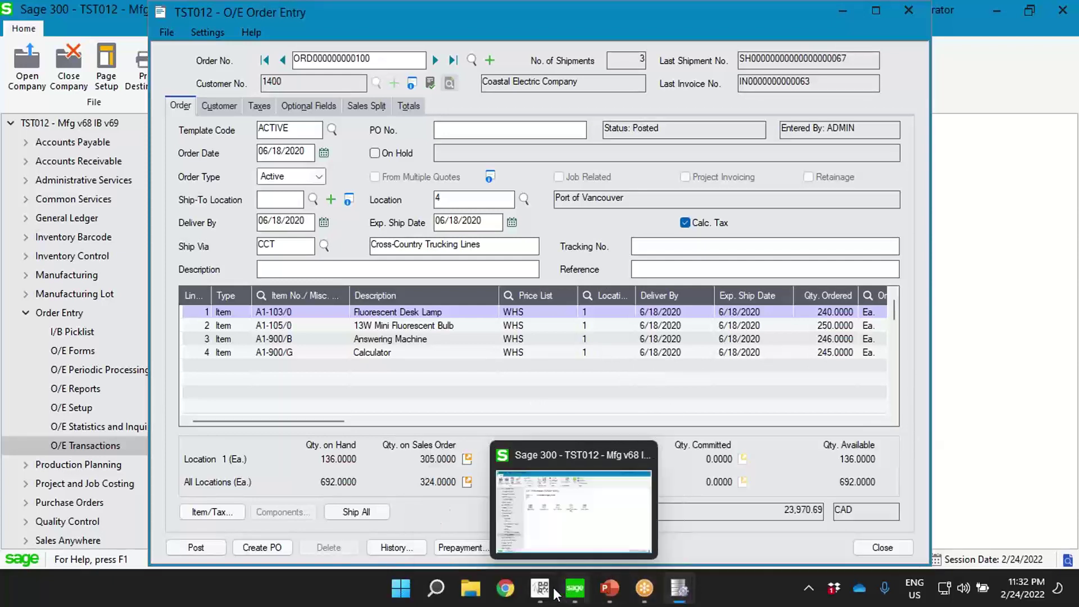
click(573, 590)
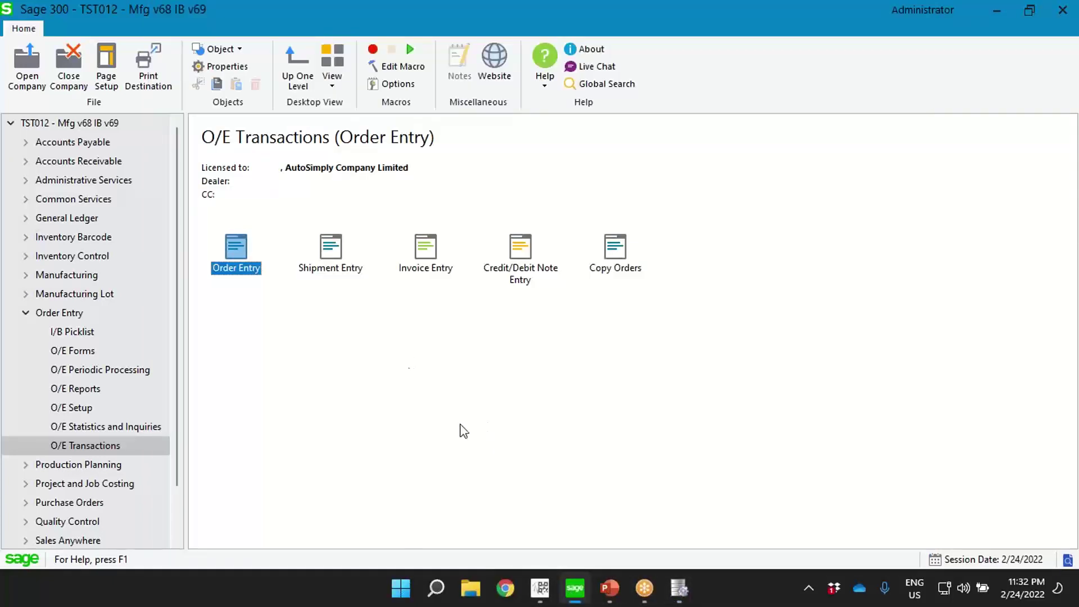
mouse_move(681, 587)
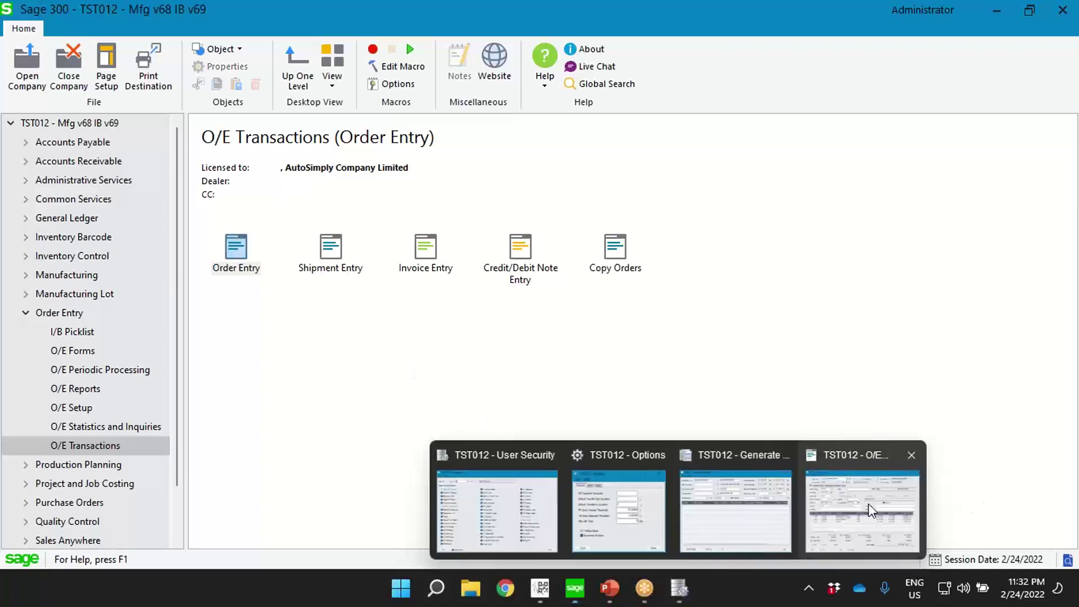
click(872, 509)
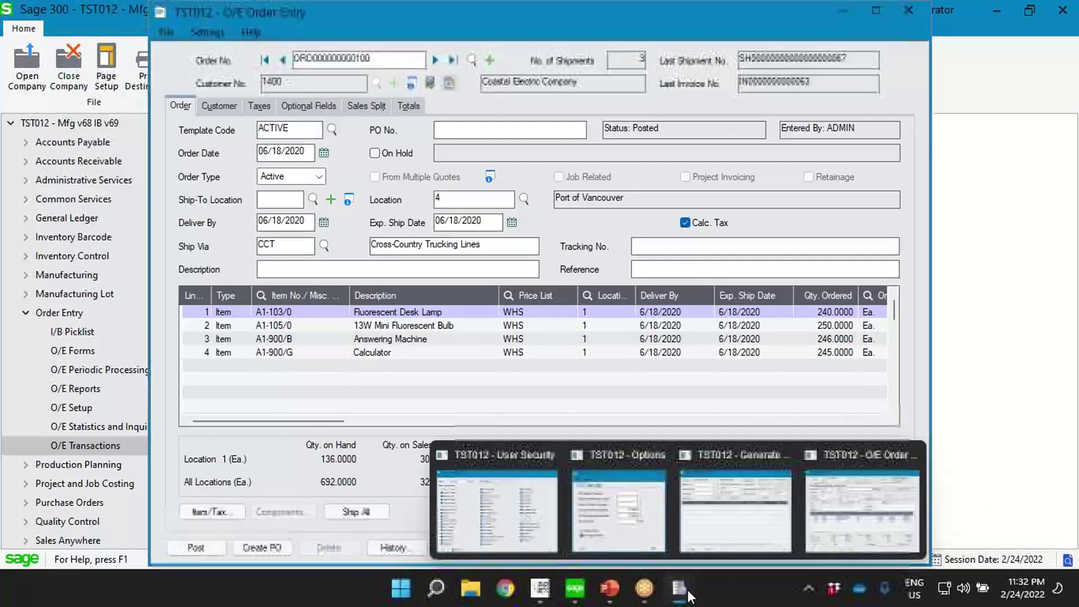
click(705, 529)
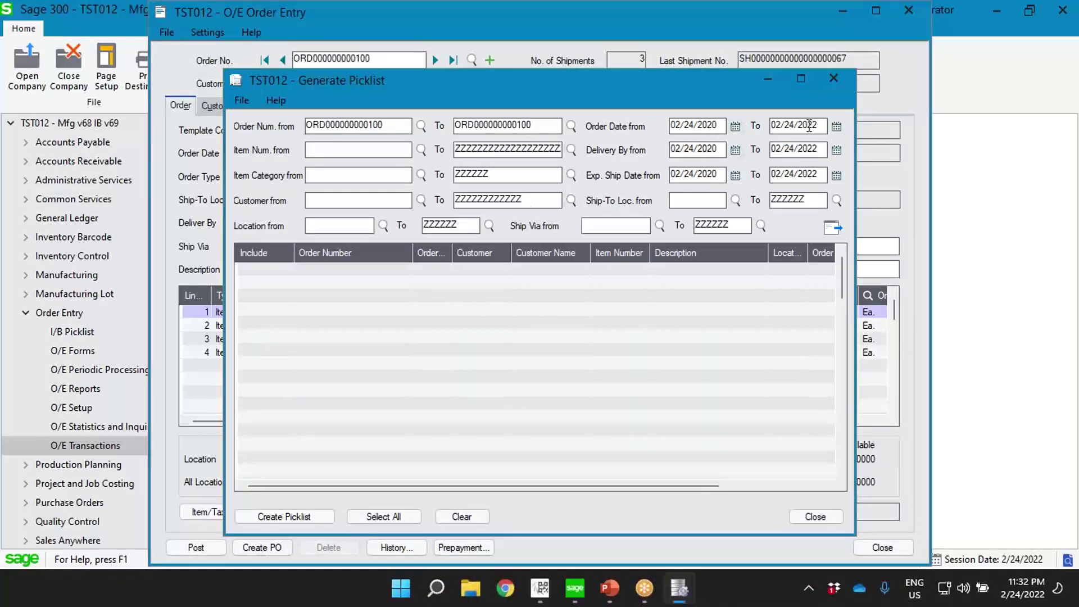
click(736, 128)
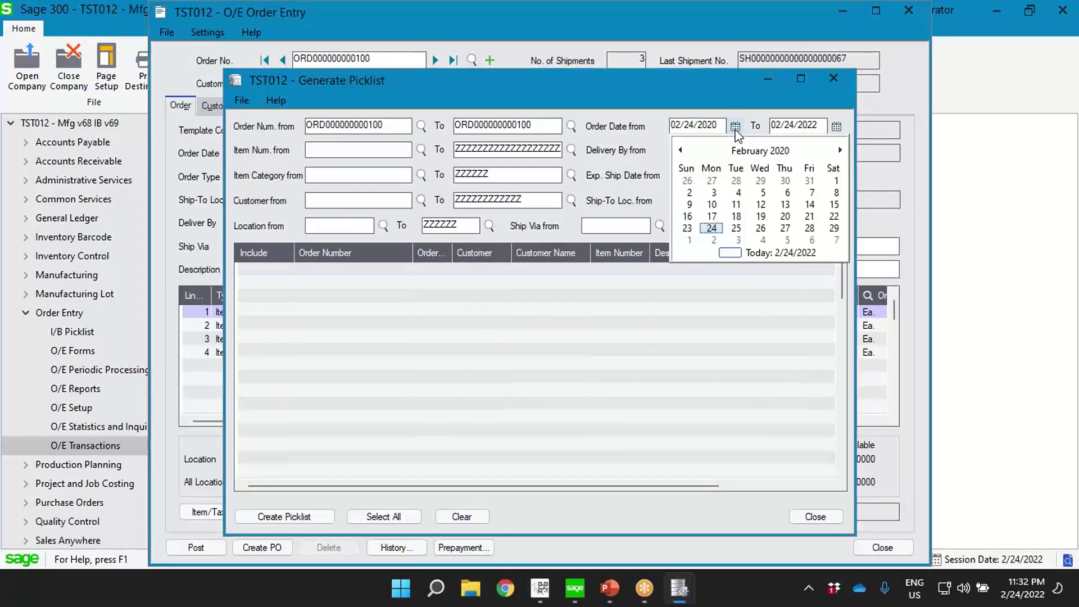
click(181, 257)
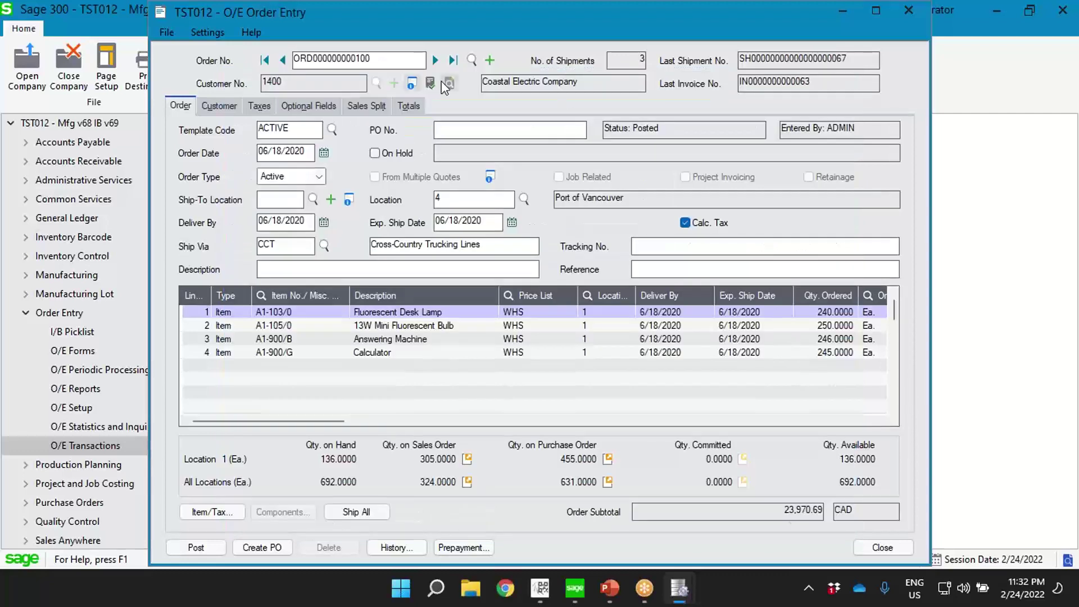
click(489, 60)
Start an order for customer 1400 with 100 of item A1-103/0 on line 1
click(294, 84)
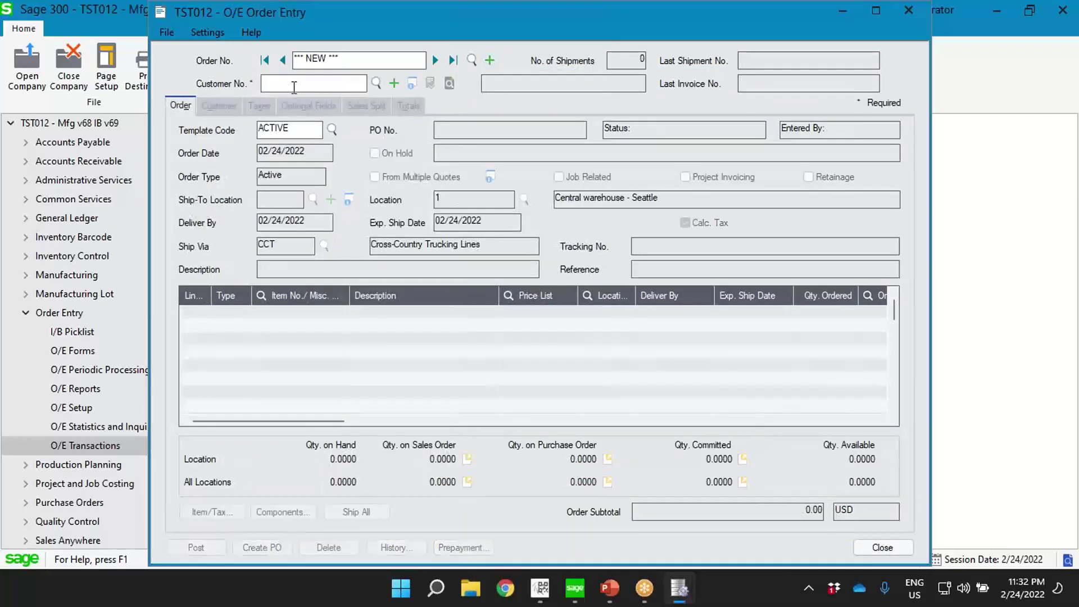
text(1400)
key(Tab)
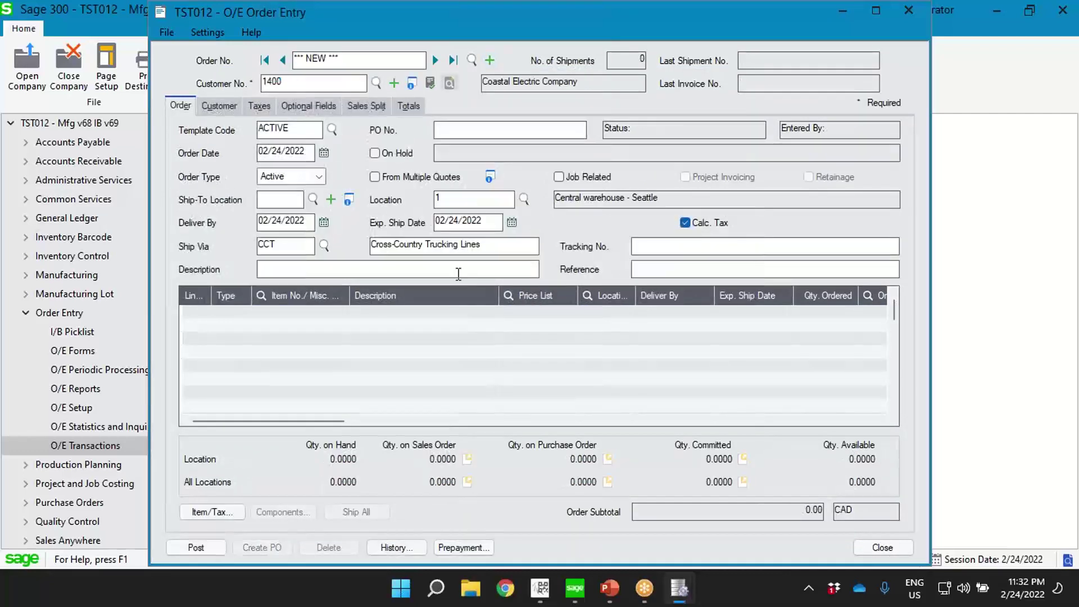
click(283, 312)
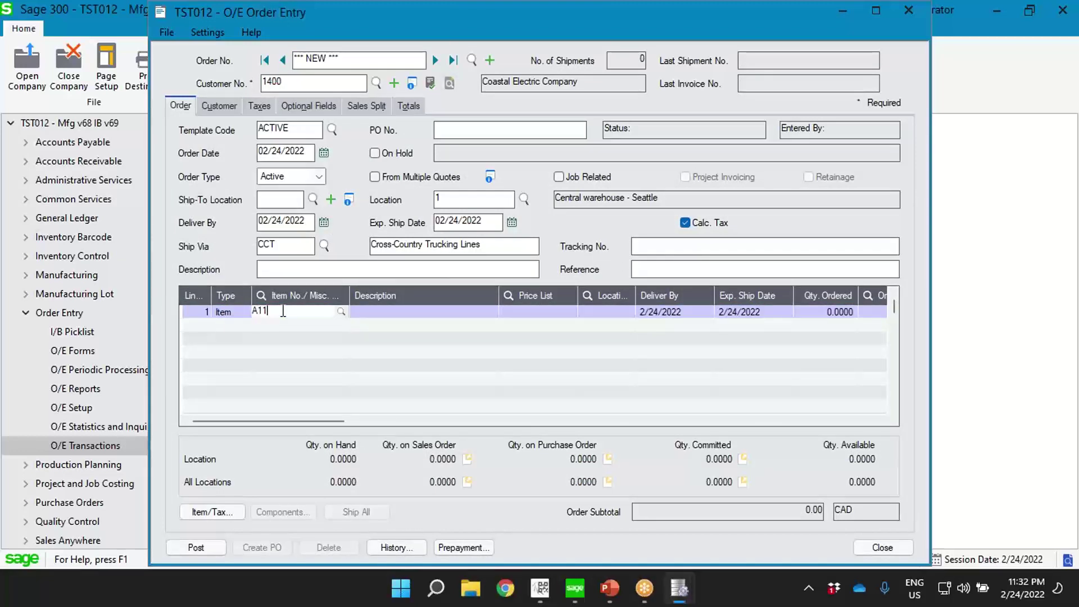
key(Tab)
key(Tab)
key(Tab)
key(Tab)
key(Tab)
key(Tab)
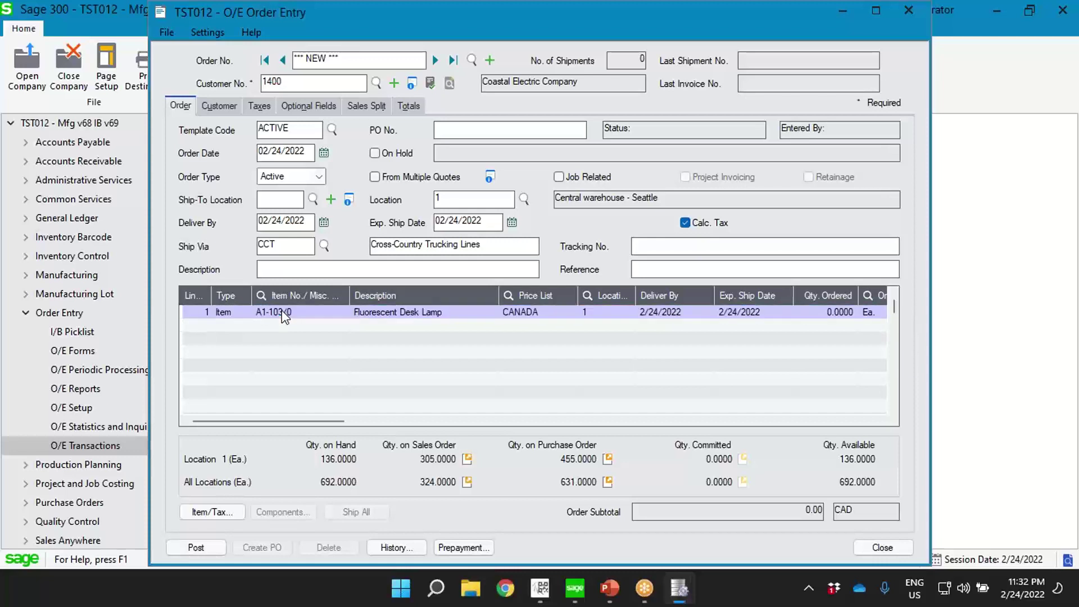
text(100)
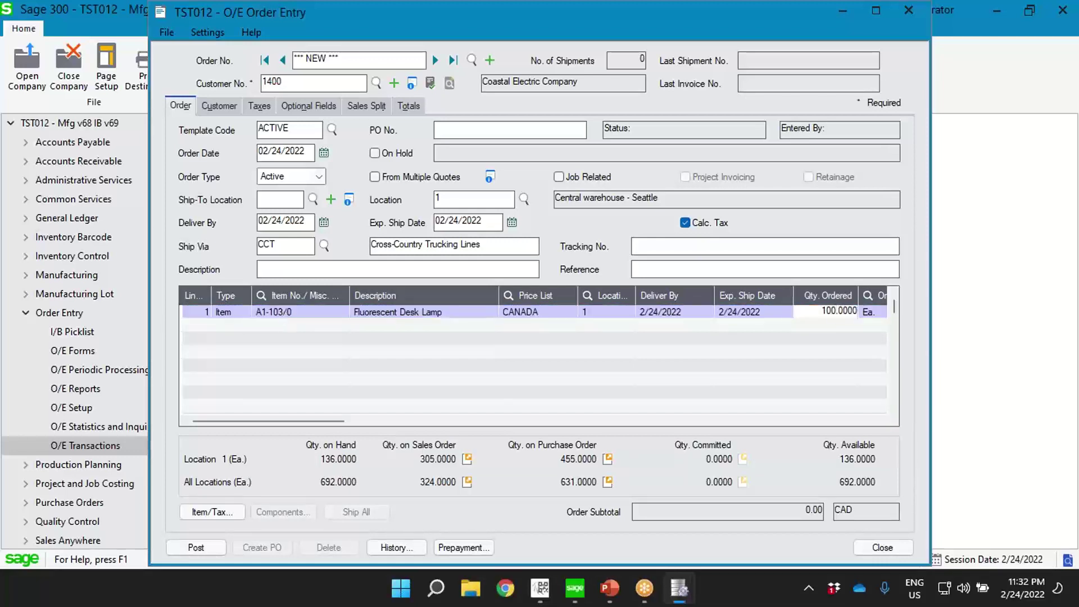
key(Insert)
Add 100 of item A1-900/G at location 1, then post without printing a confirmation
click(301, 325)
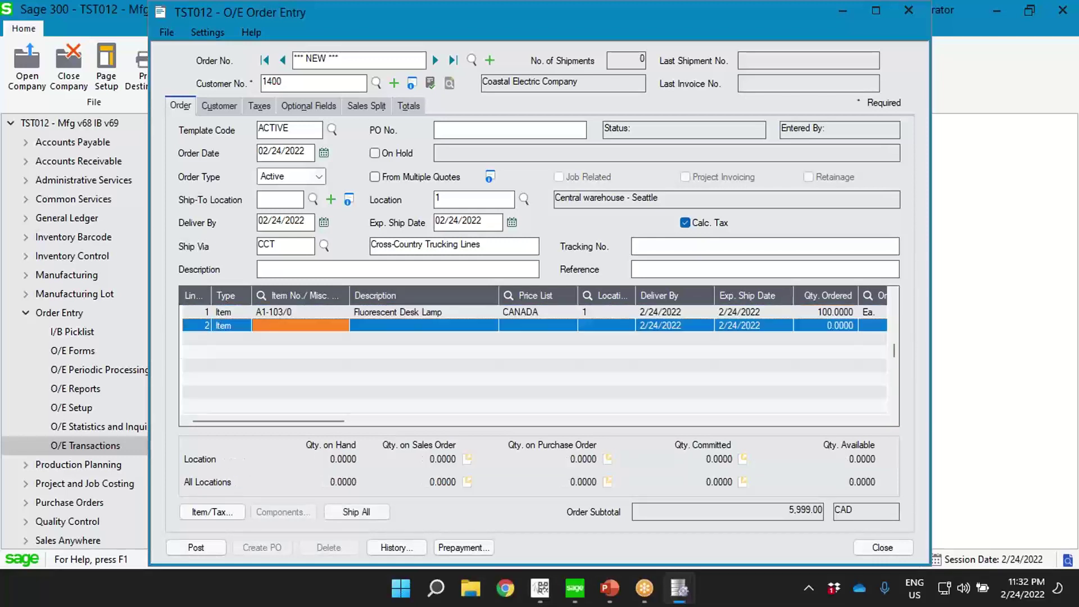
text(A1-)
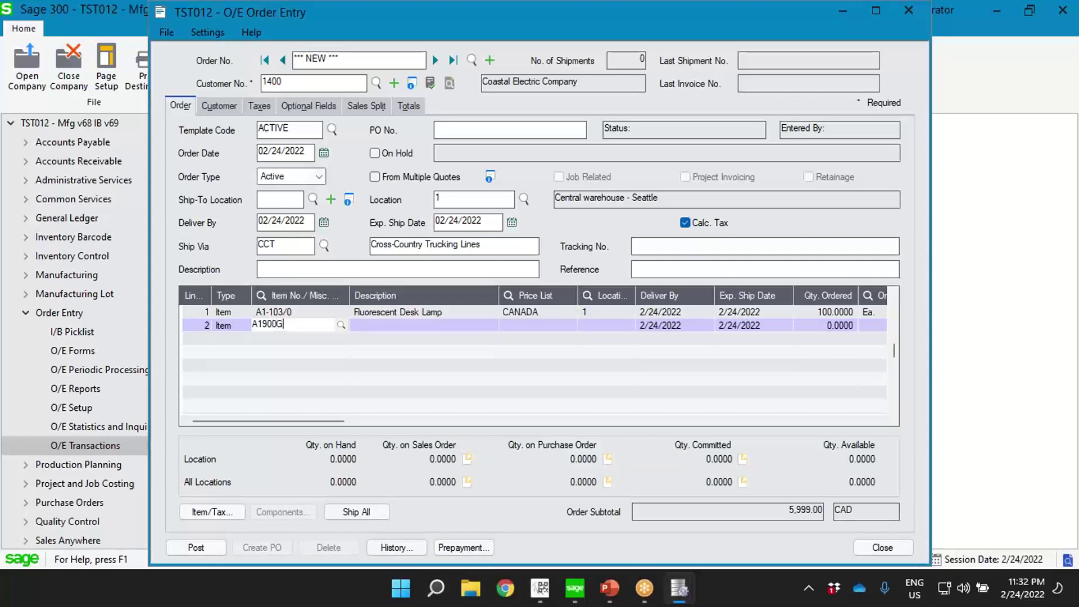
text(900/G)
key(Tab)
key(Tab)
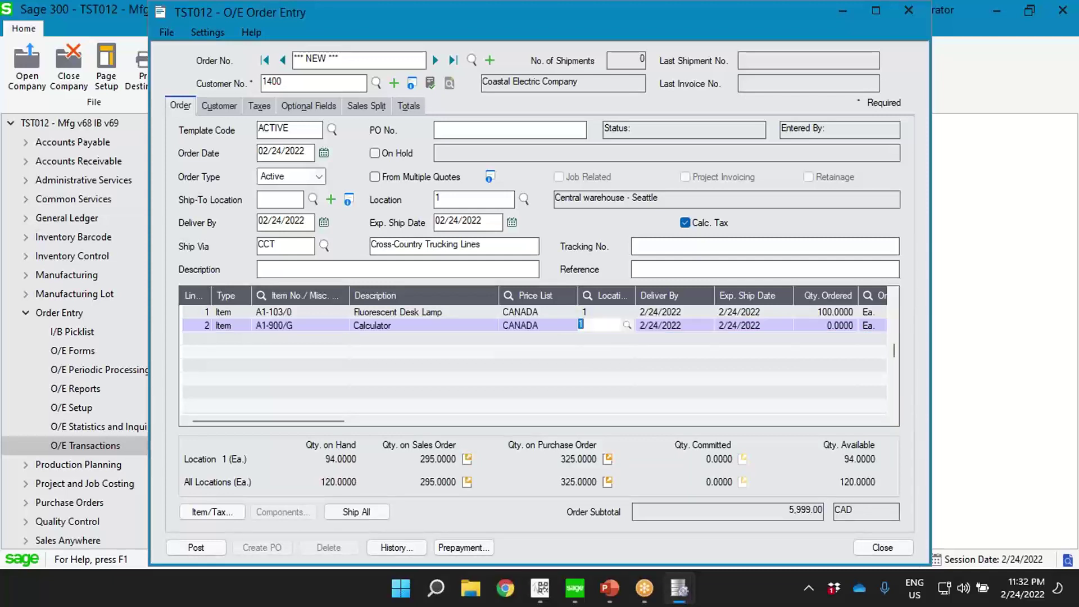
key(Tab)
key(Tab)
key(Tab)
text(1)
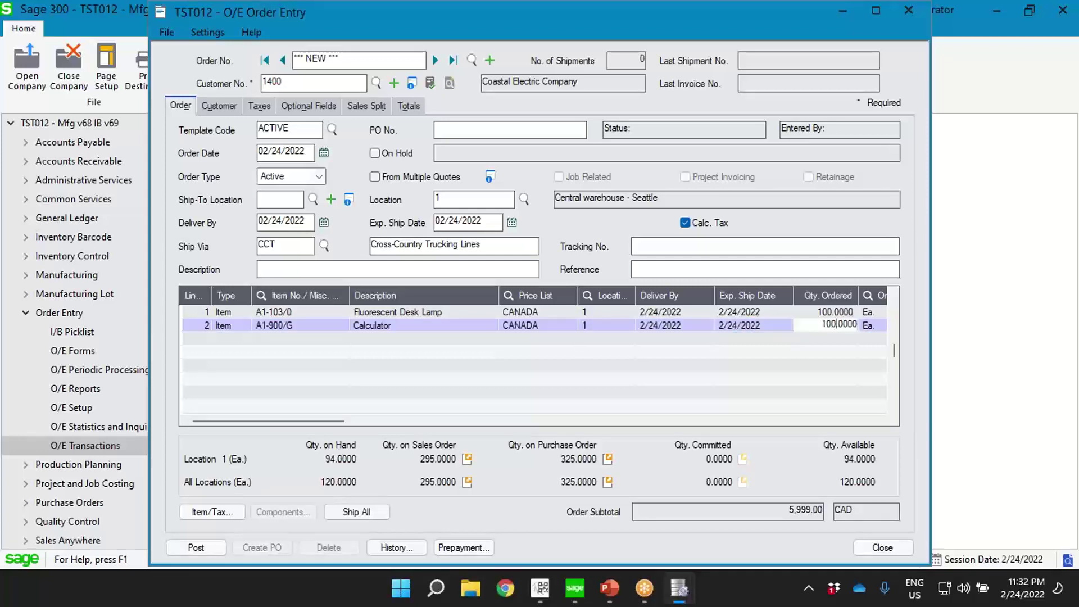
key(Tab)
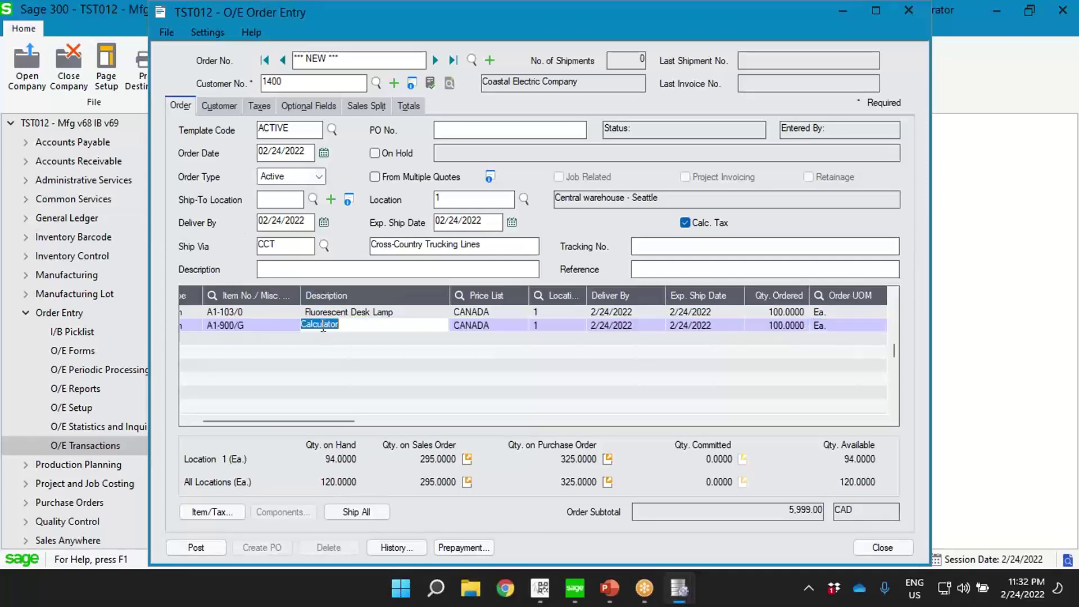
click(205, 546)
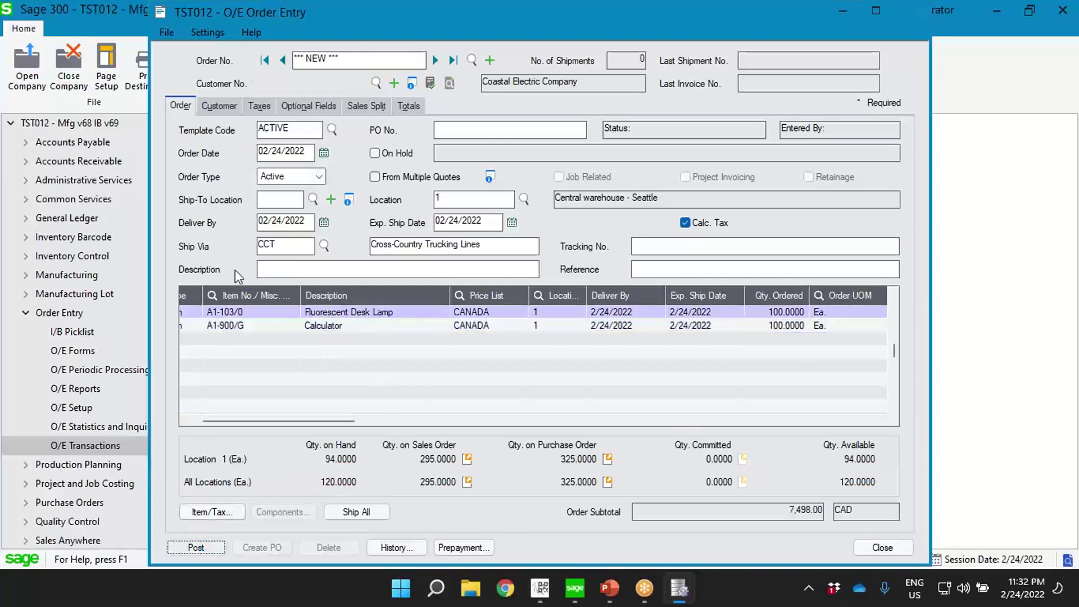
click(634, 364)
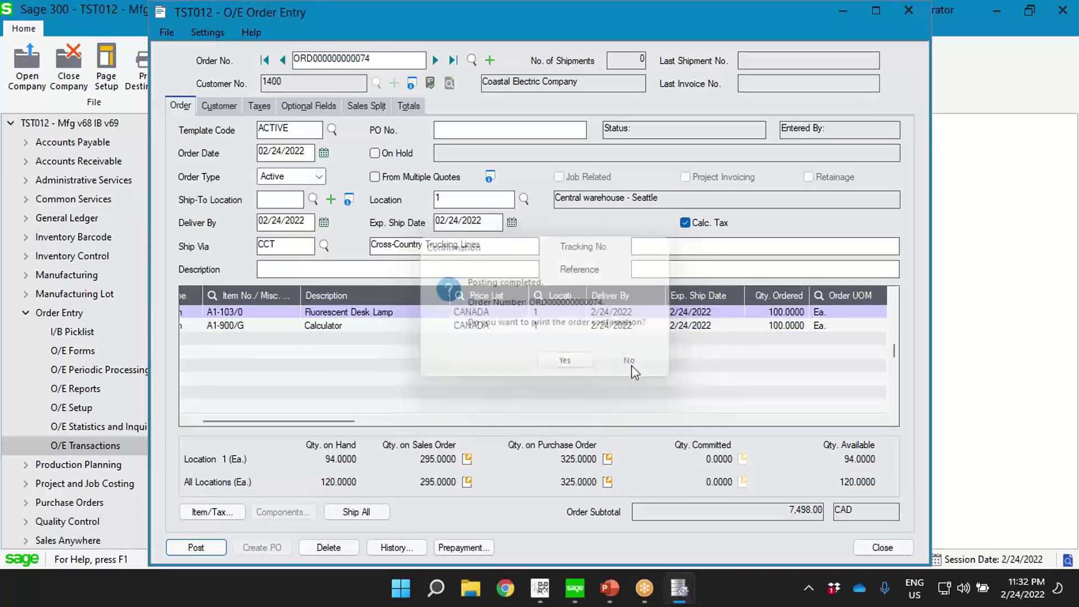
mouse_move(679, 588)
click(727, 511)
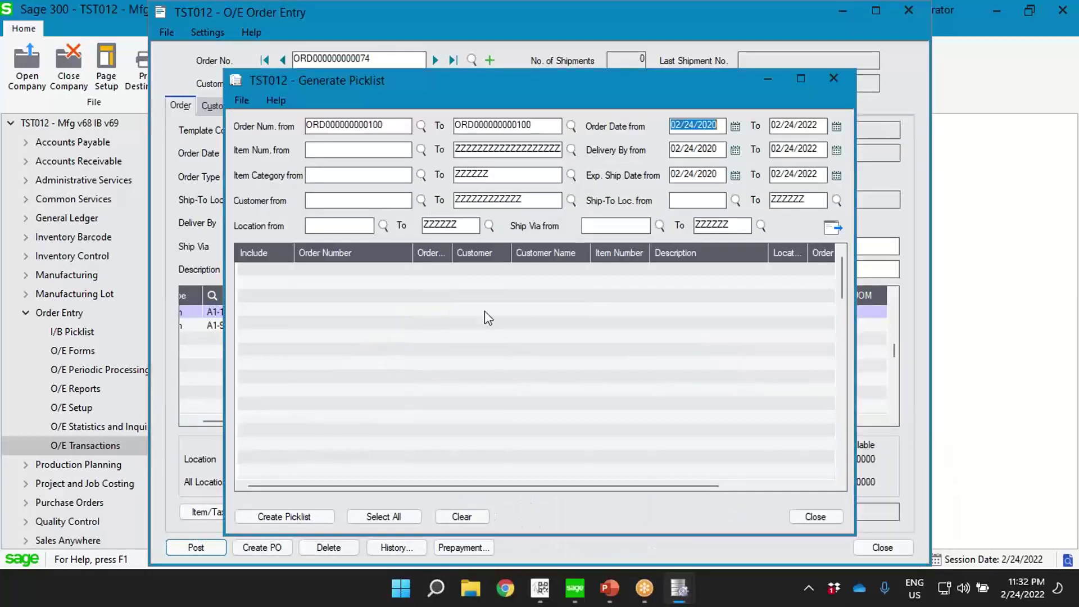
double_click(403, 122)
key(BackSpace)
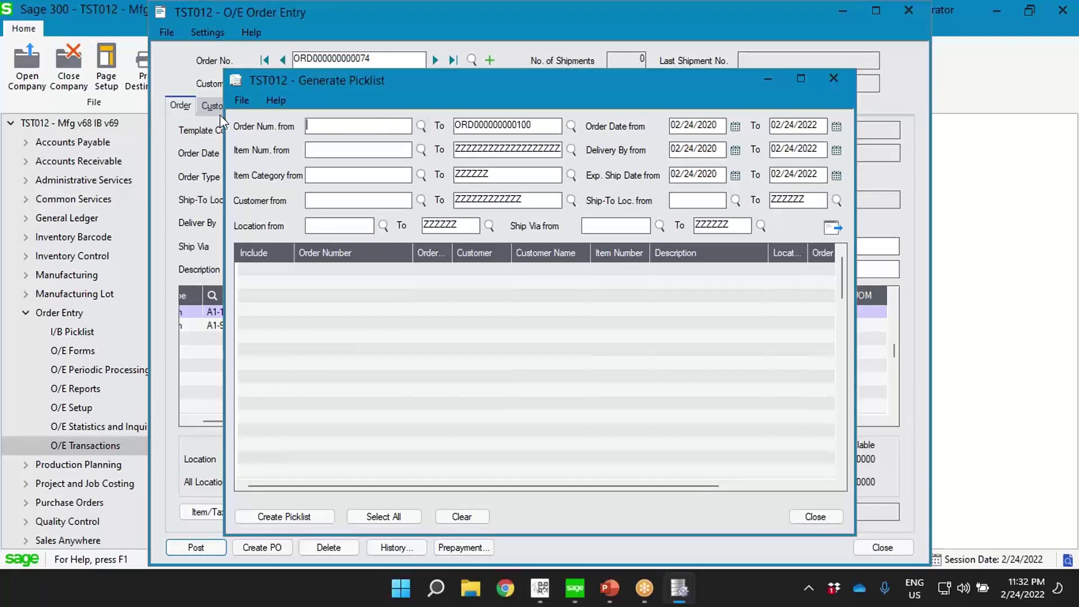
click(420, 127)
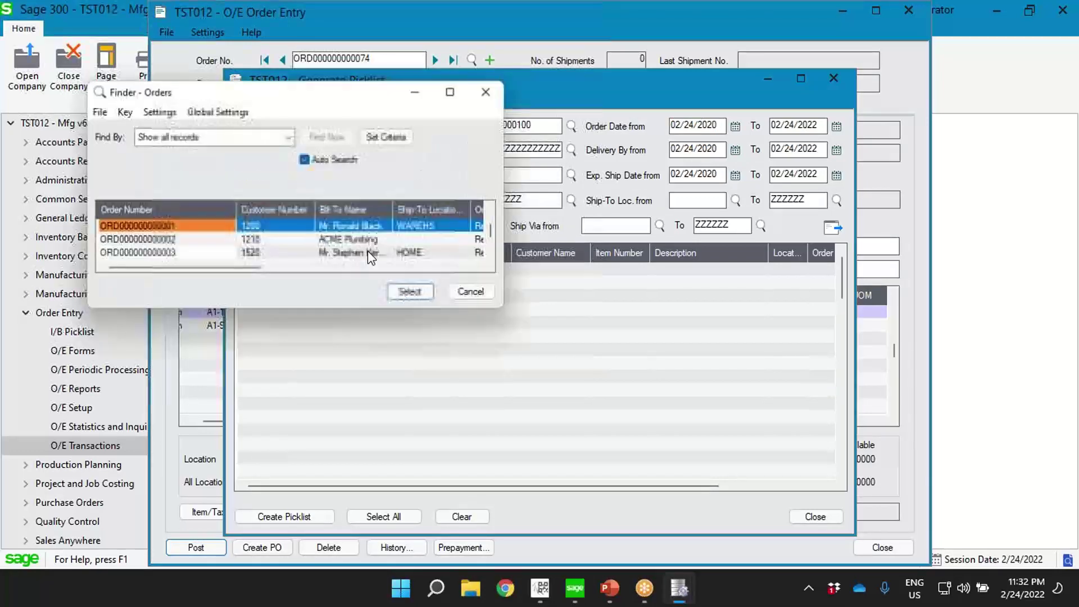
drag(493, 236, 493, 252)
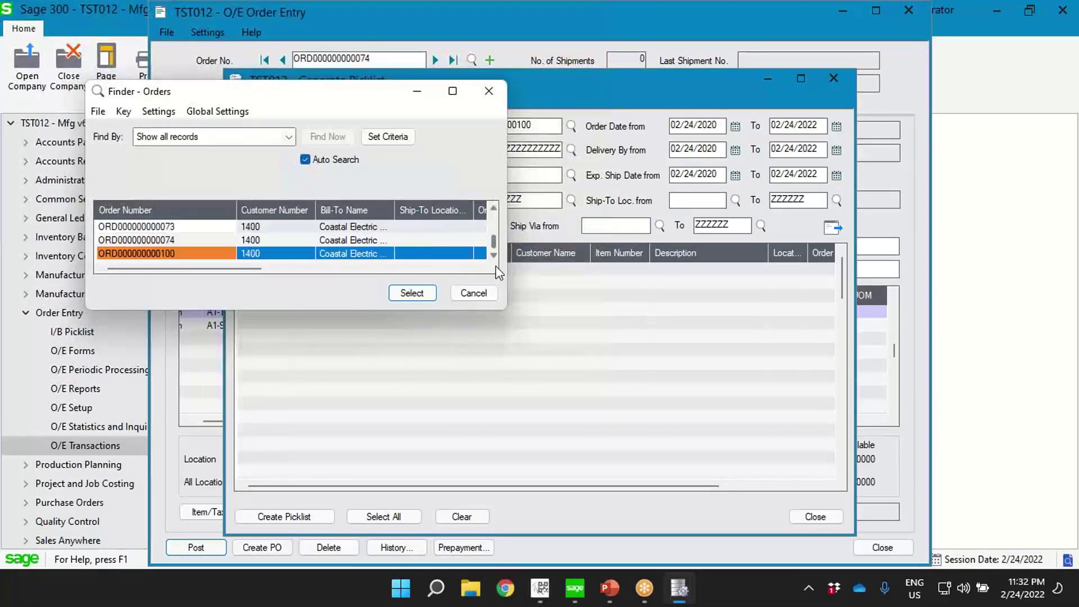
double_click(231, 244)
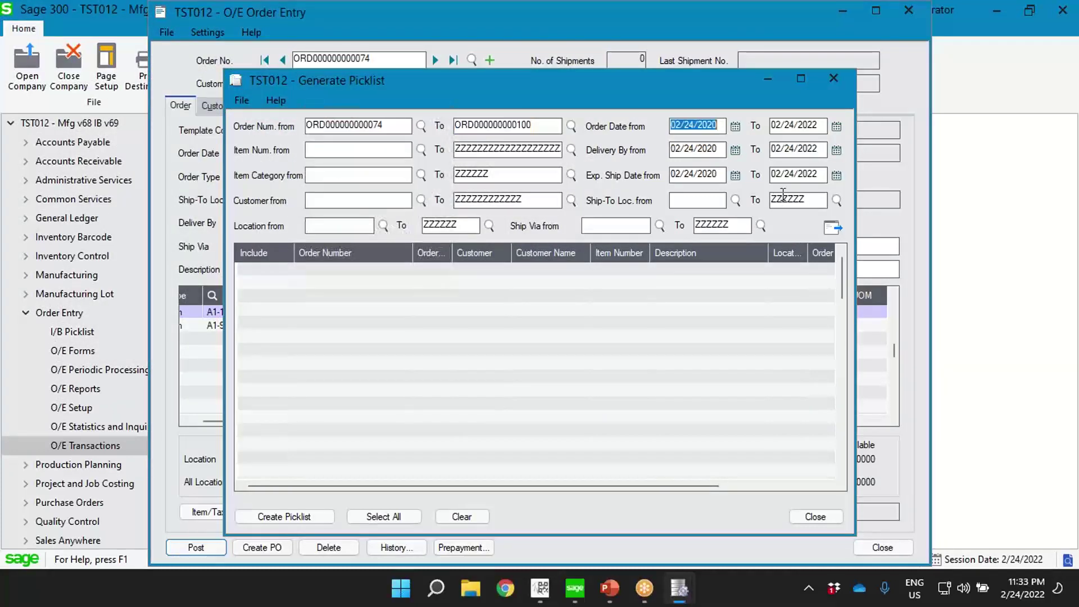
click(834, 226)
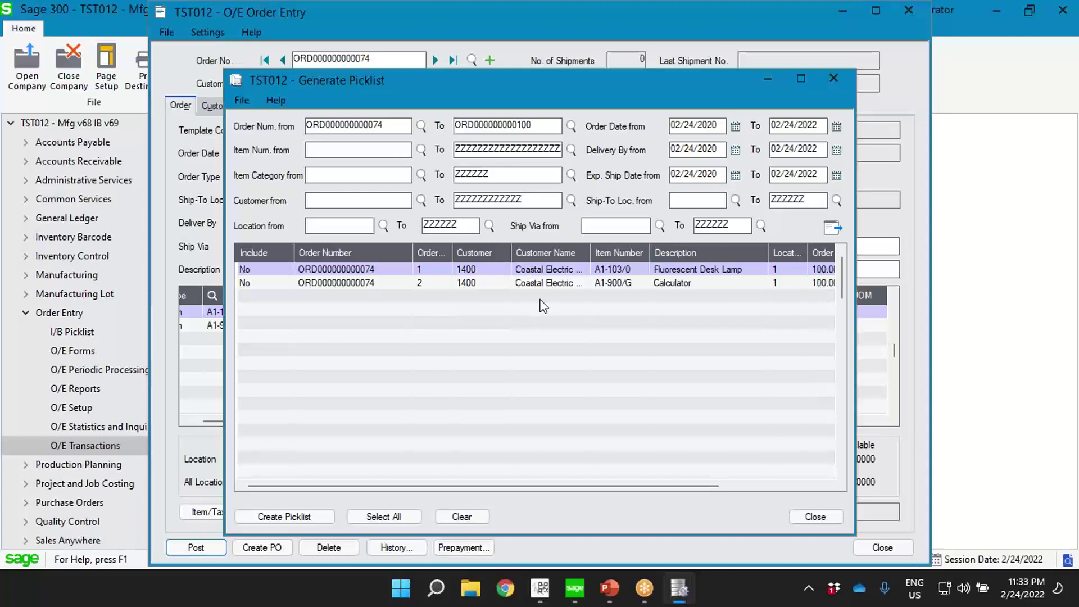
Include both order lines and create picklist PL00000003
click(248, 272)
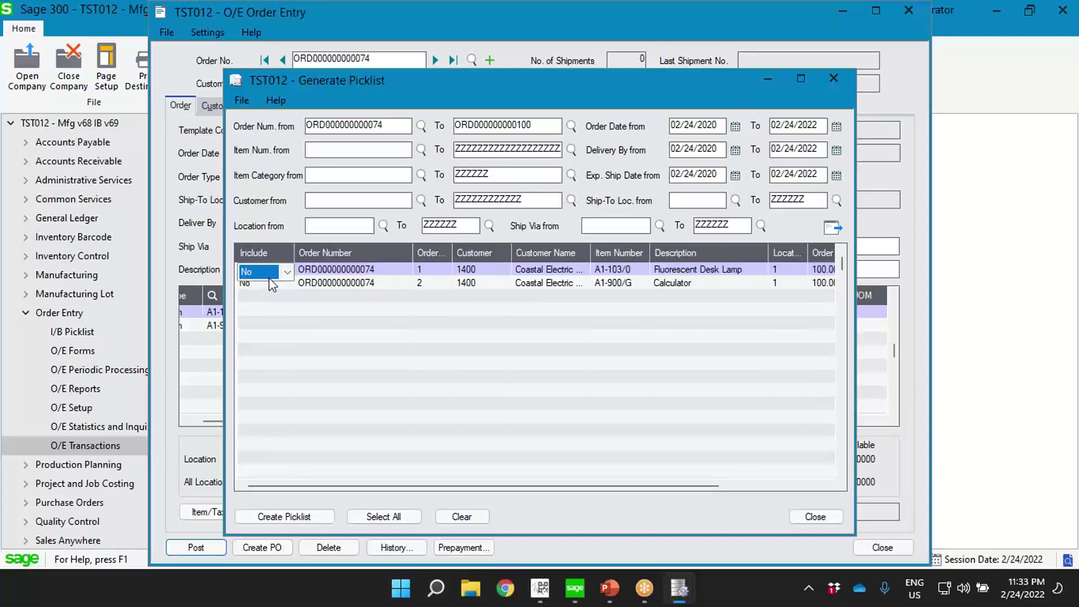
click(309, 292)
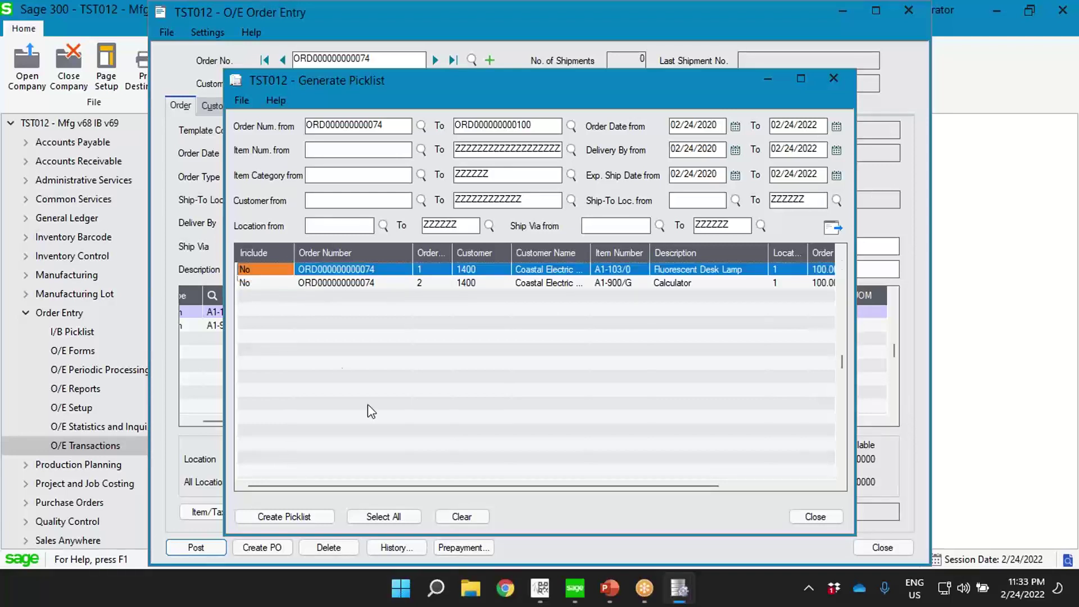
click(375, 516)
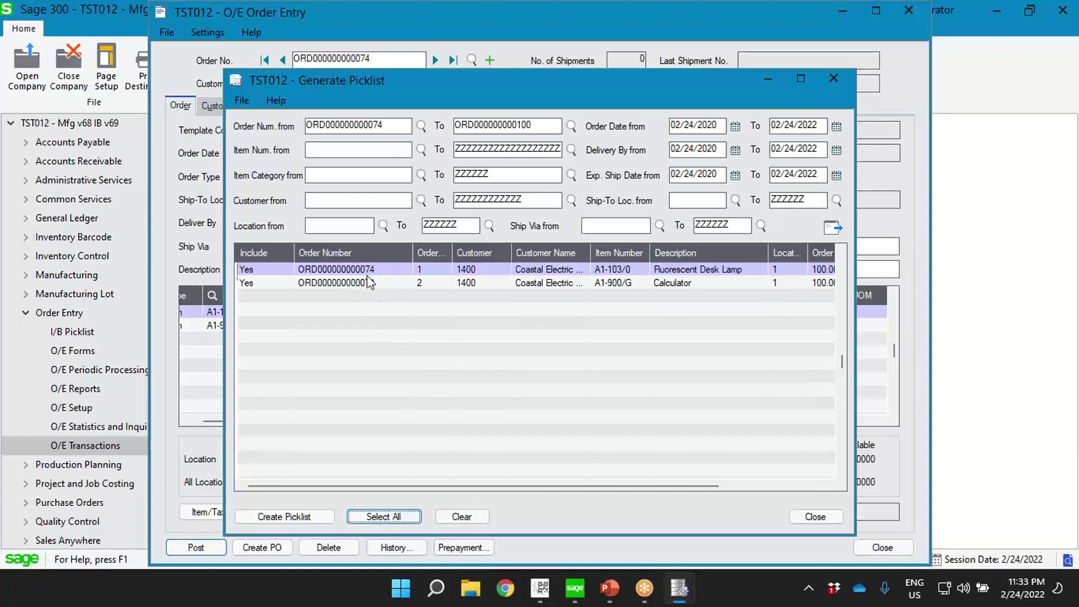
click(282, 517)
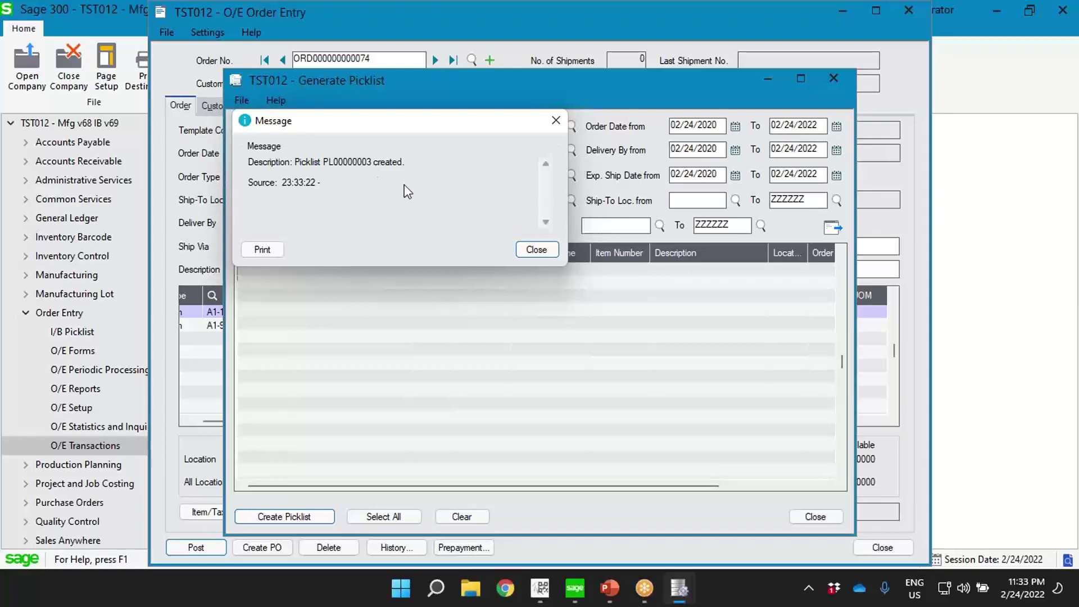
click(536, 250)
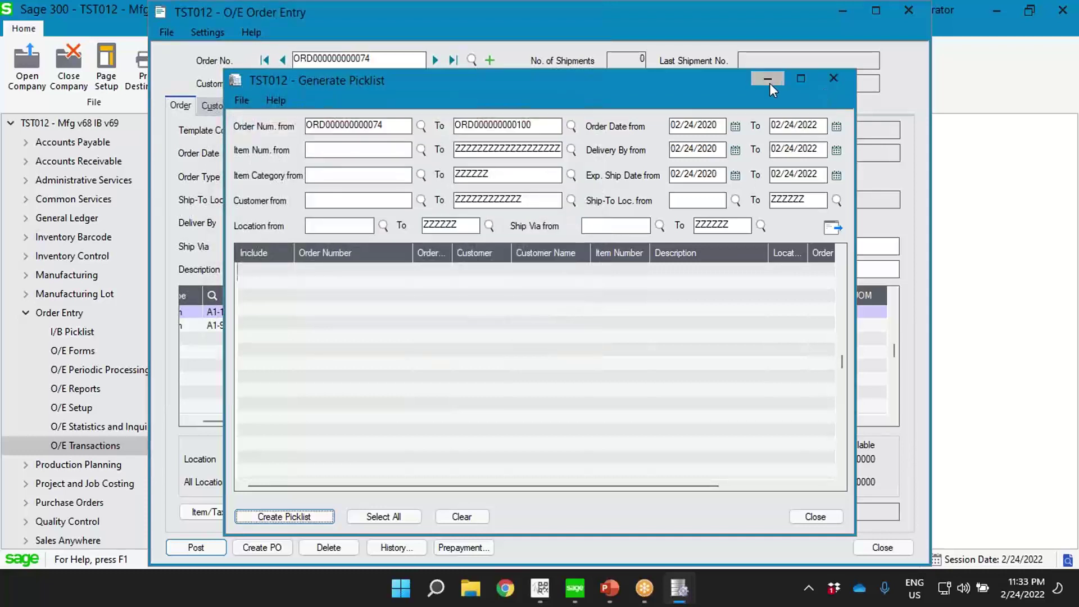
Open picklist PL00000003 in I/B Picklist maintenance
click(769, 80)
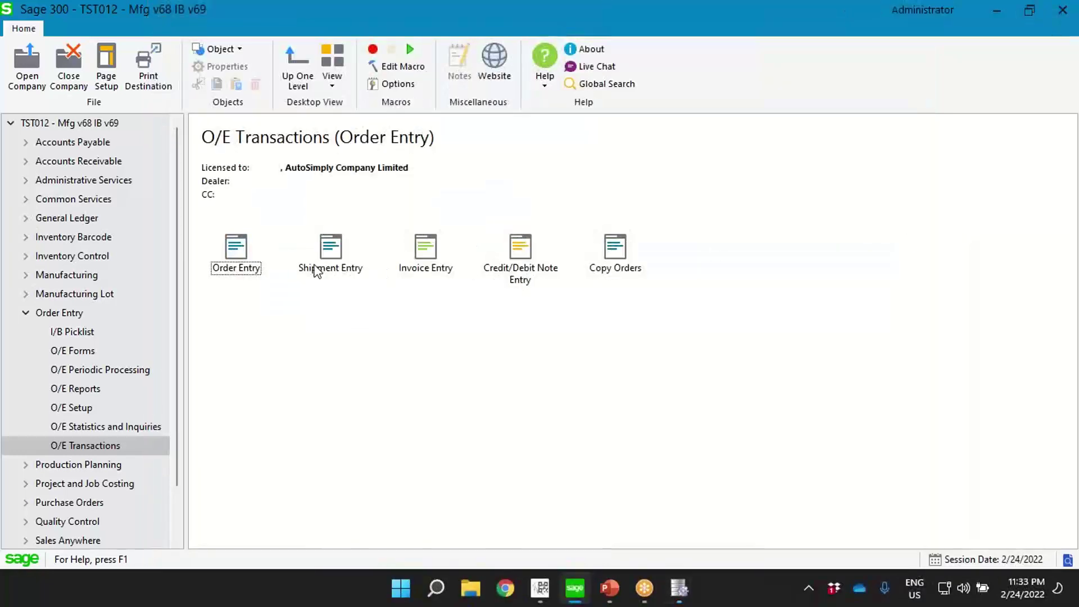
click(95, 333)
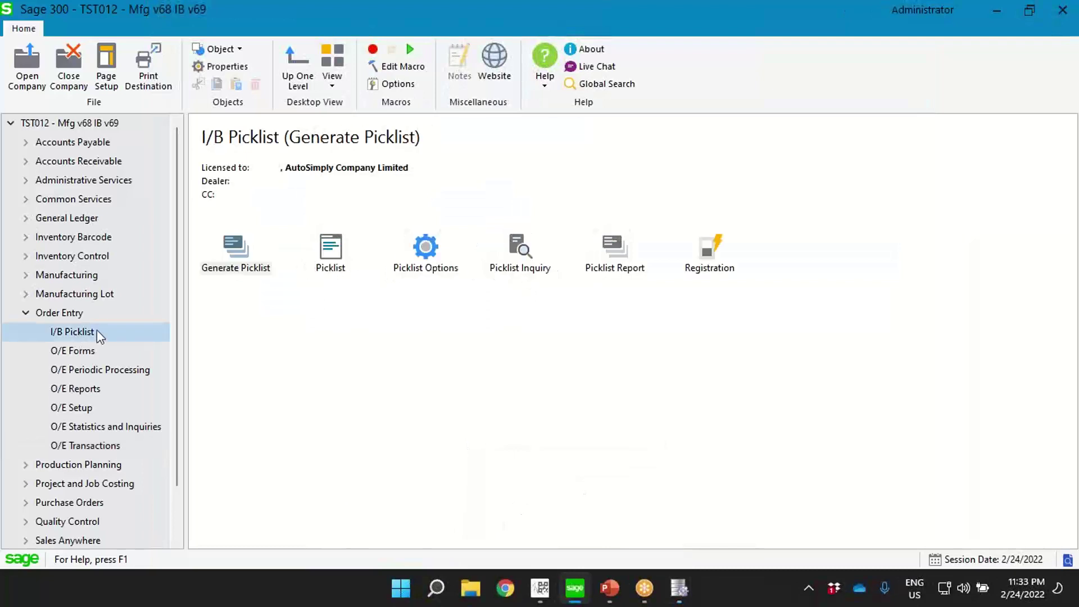
click(324, 255)
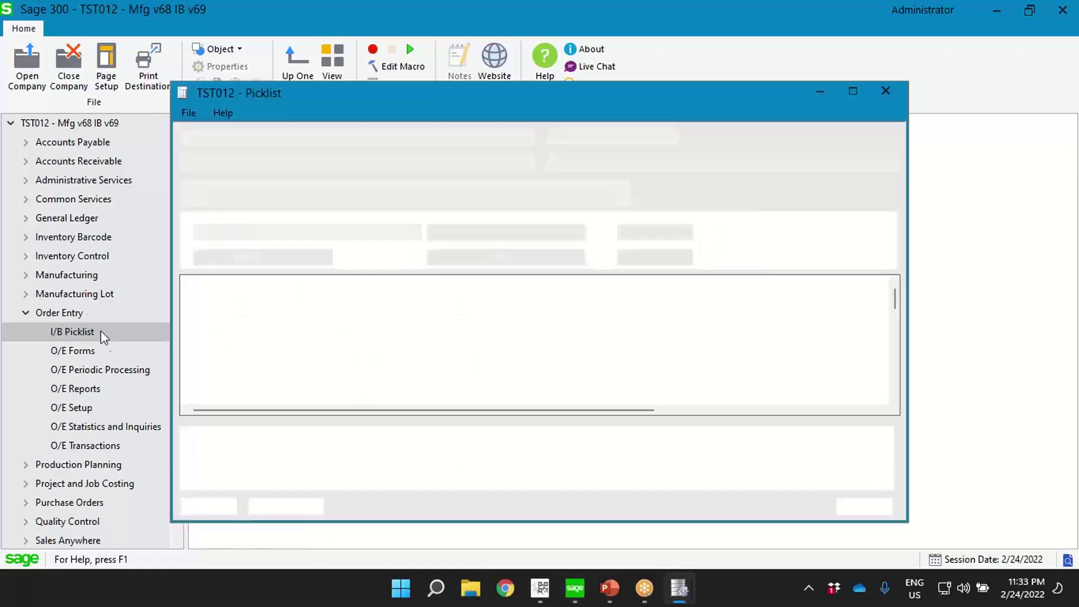
click(526, 138)
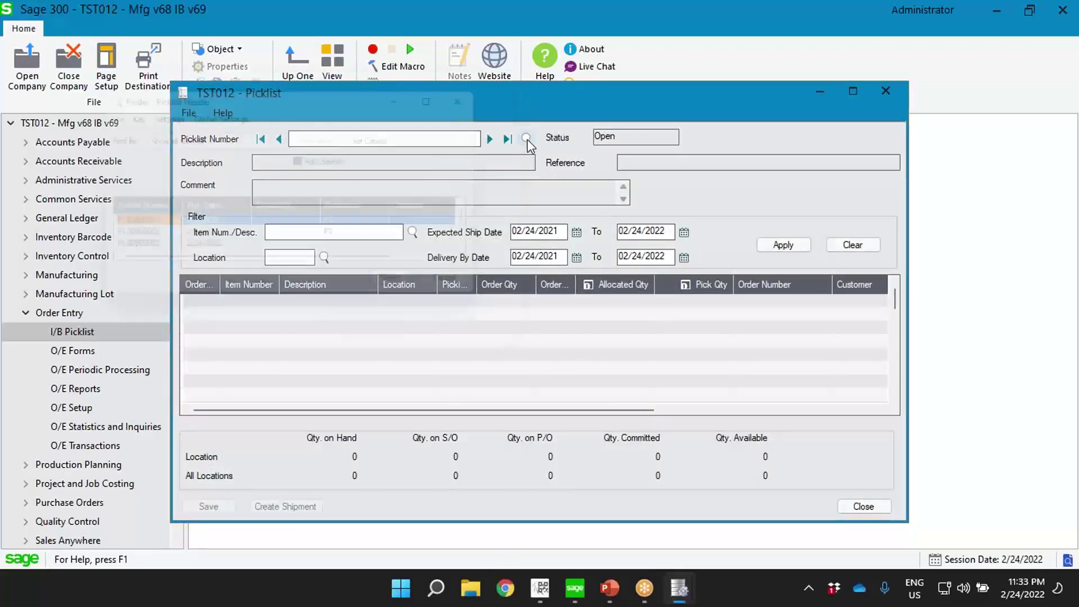
double_click(221, 254)
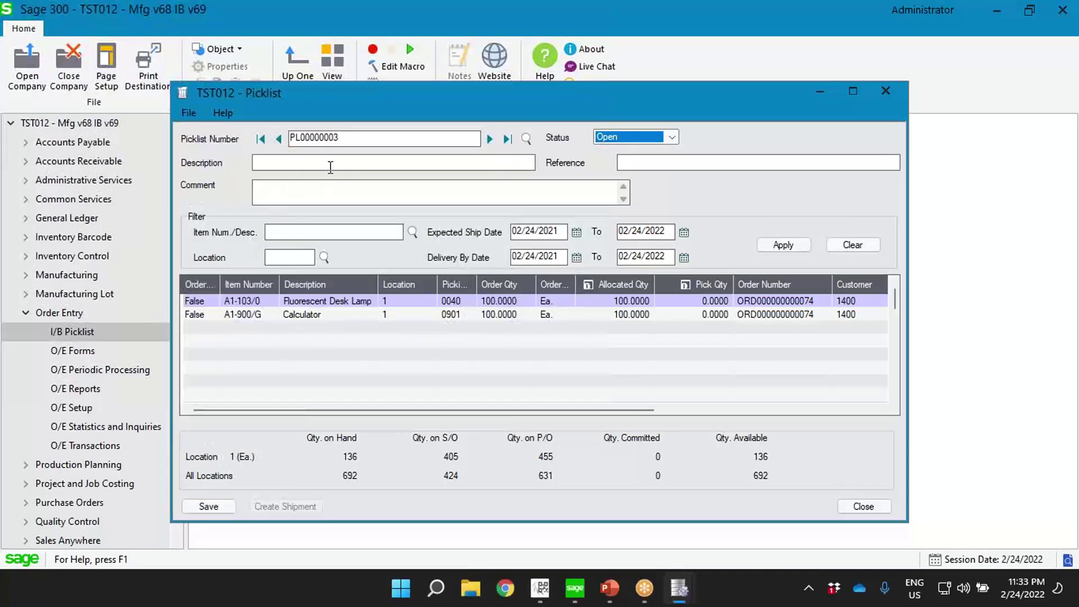
click(291, 167)
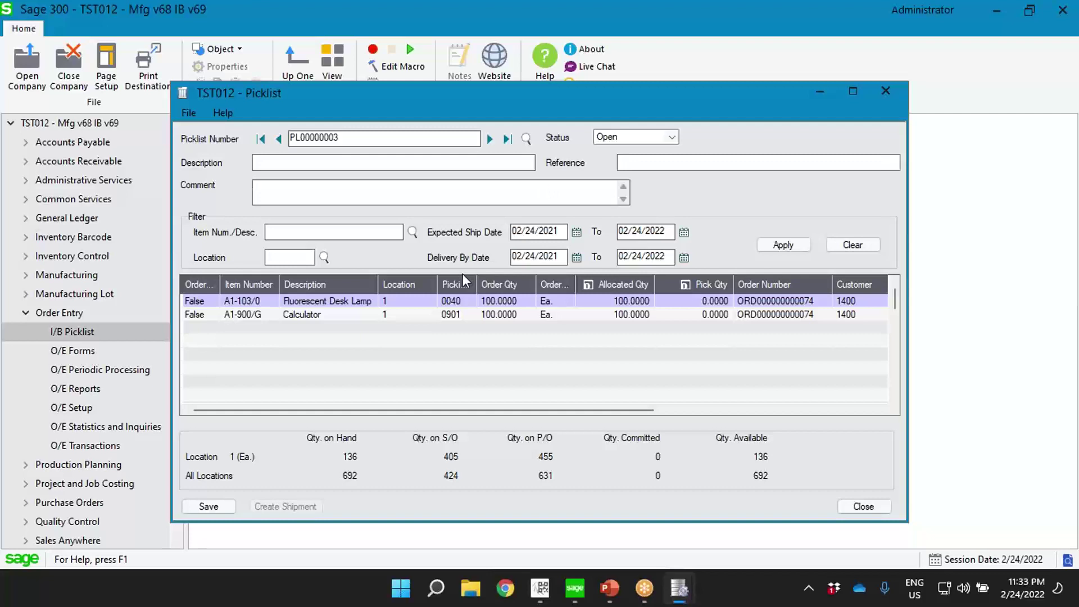
Set the Calculator A1-900/G line's allocated quantity to 10
click(633, 306)
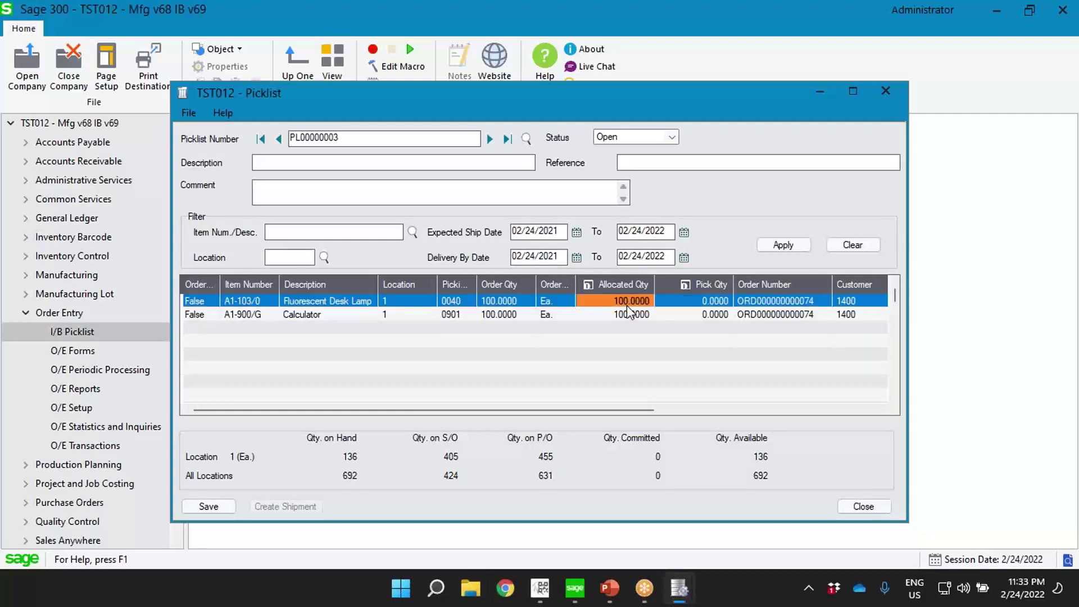
click(633, 306)
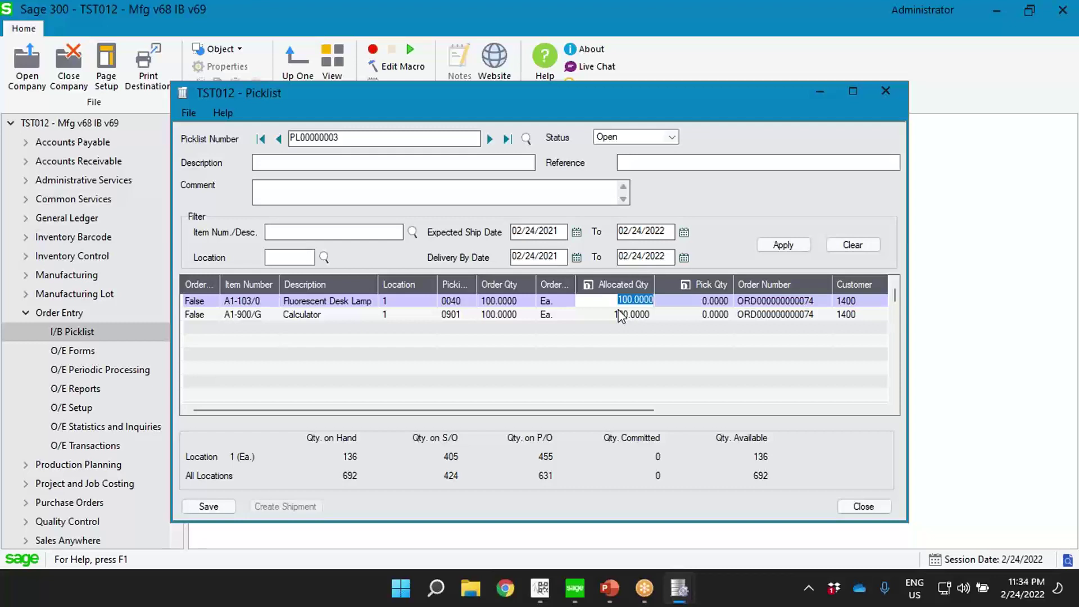
click(623, 314)
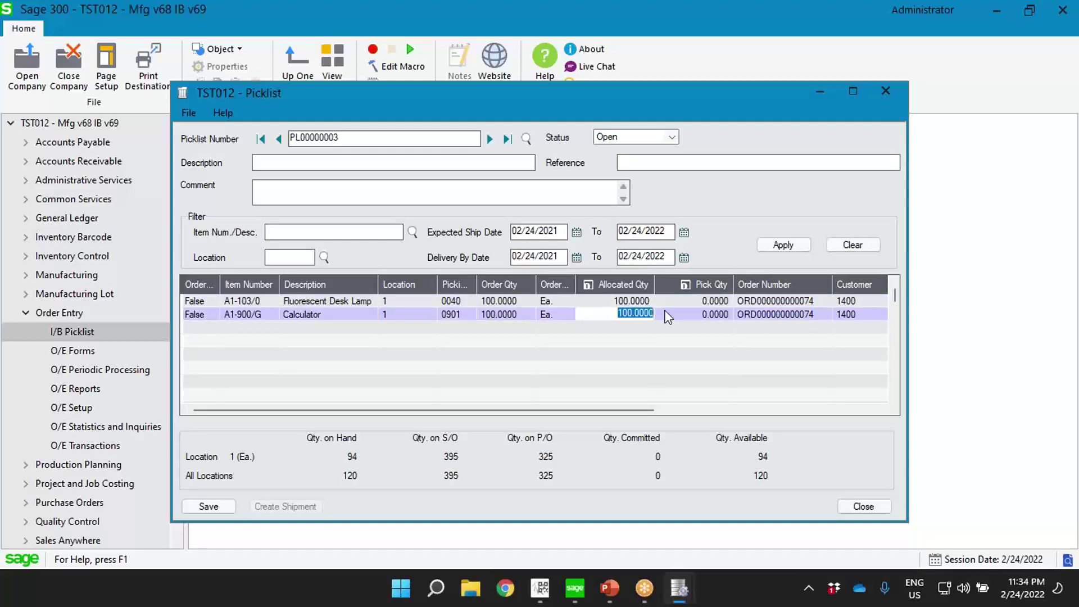
text(10)
key(Return)
Allocate 5 Calculator units from lot 00017-April
click(425, 210)
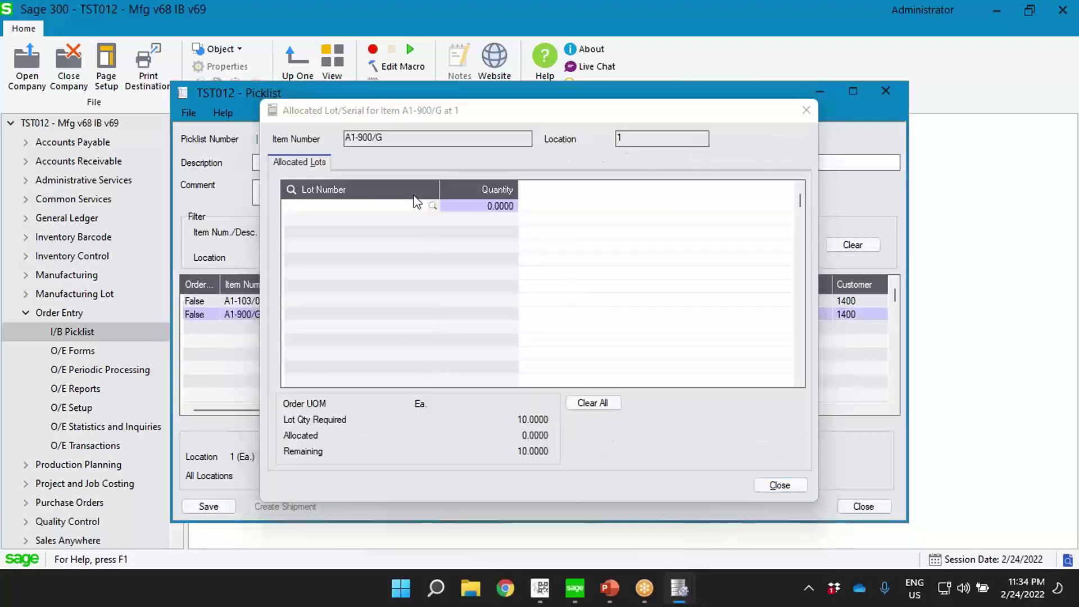
click(417, 206)
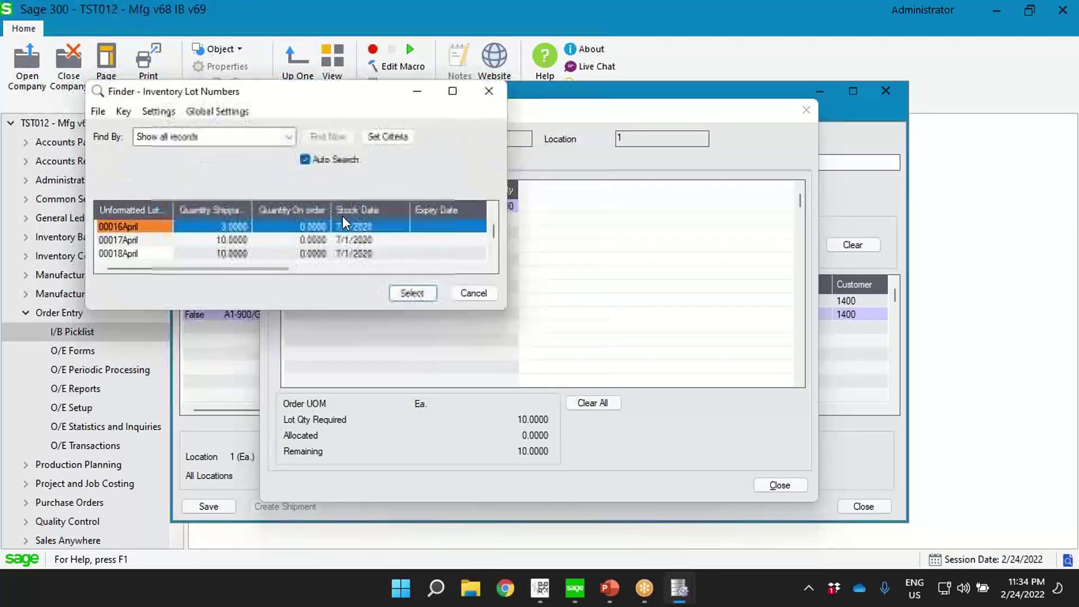
click(283, 242)
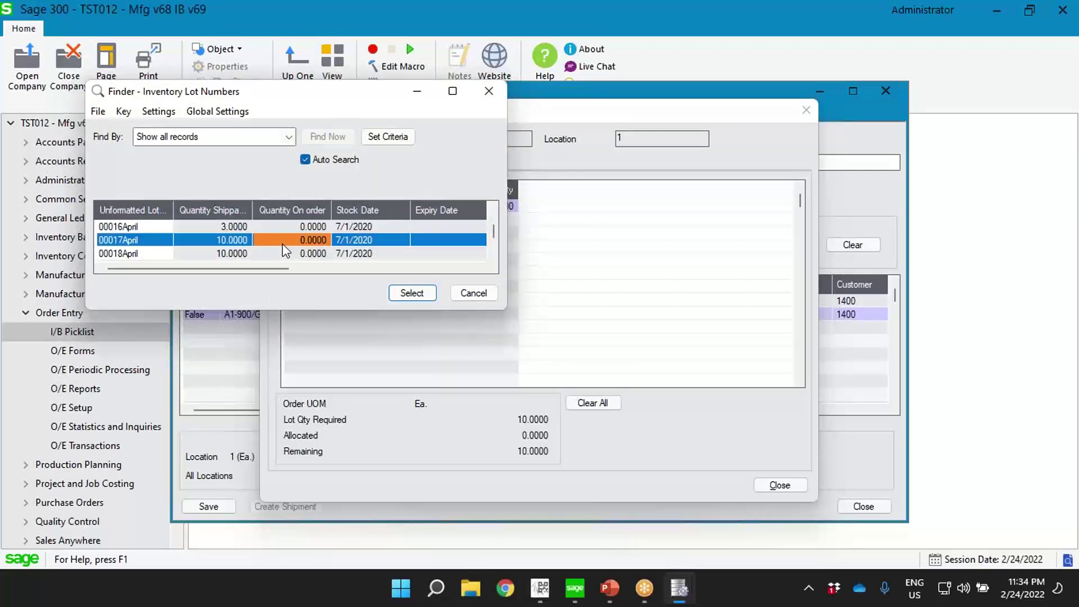
double_click(282, 244)
key(Tab)
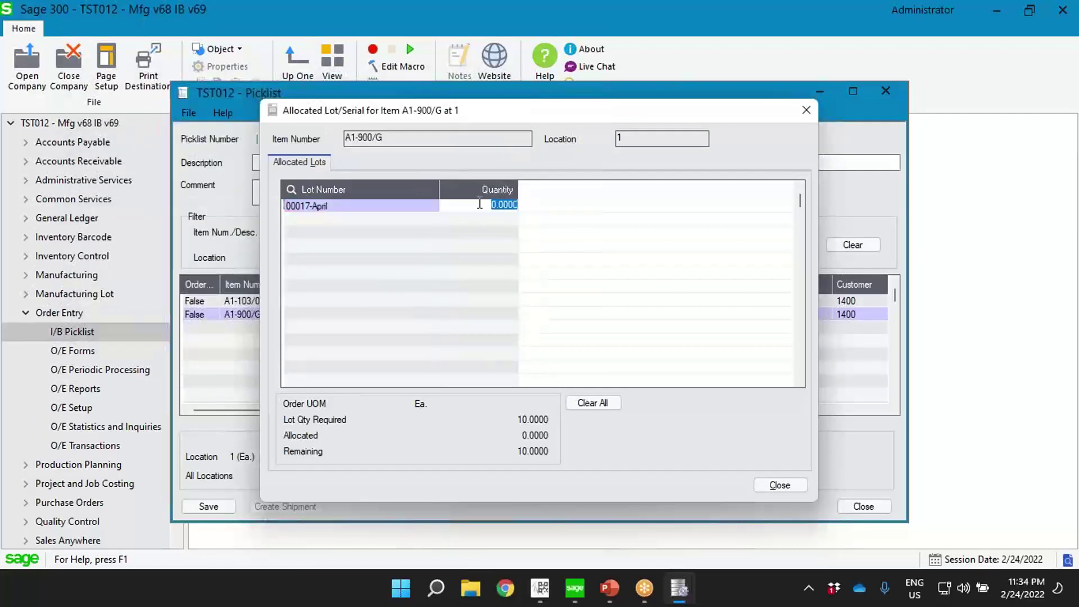
text(5)
key(Return)
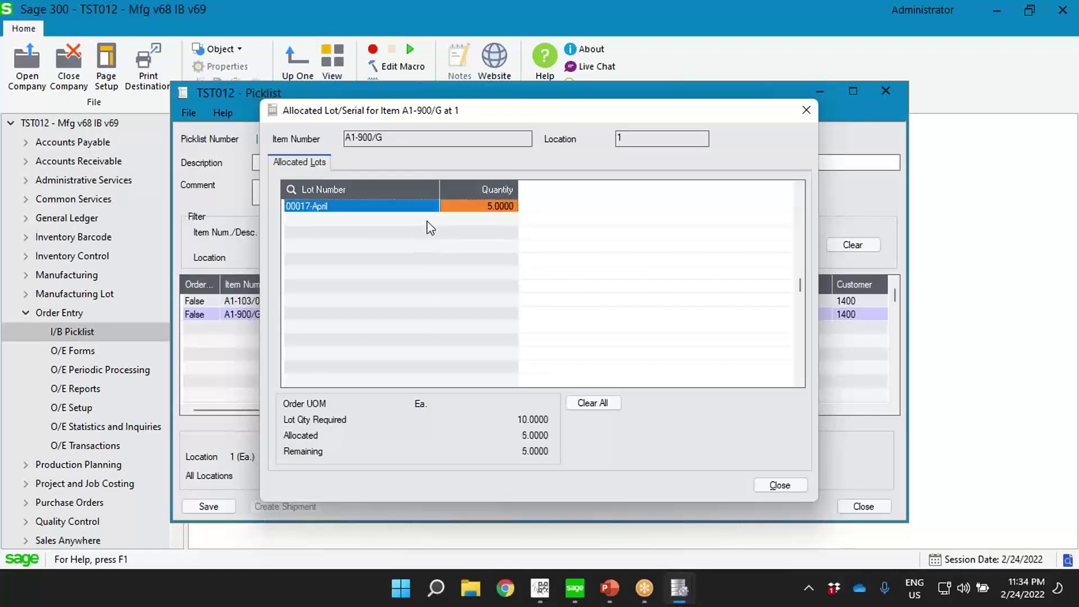
Allocate the remaining 5 from lot 00018-April and return to the picklist
click(399, 214)
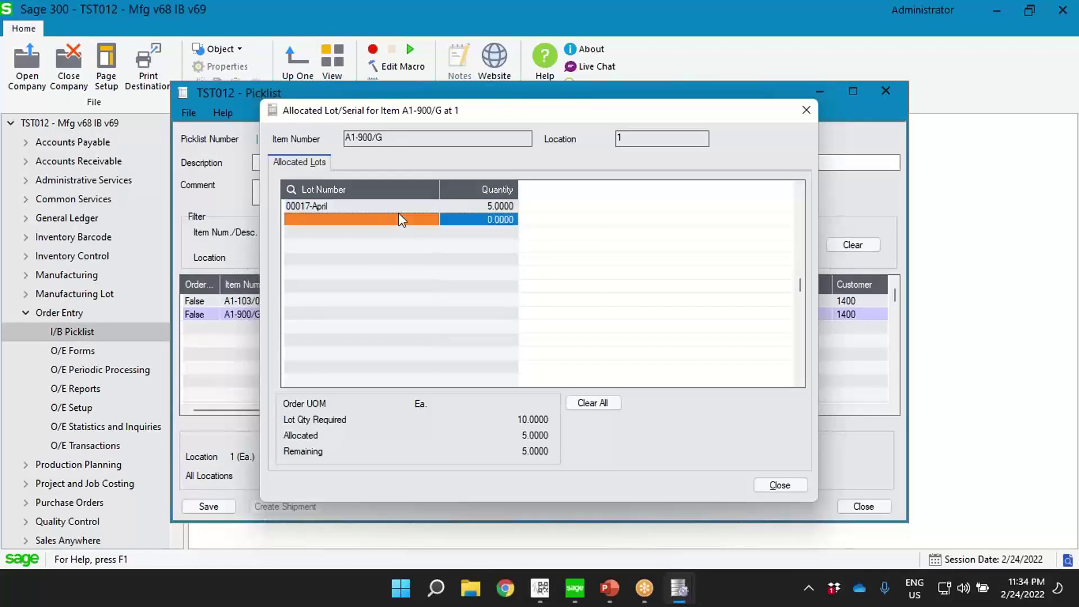
click(400, 218)
click(447, 220)
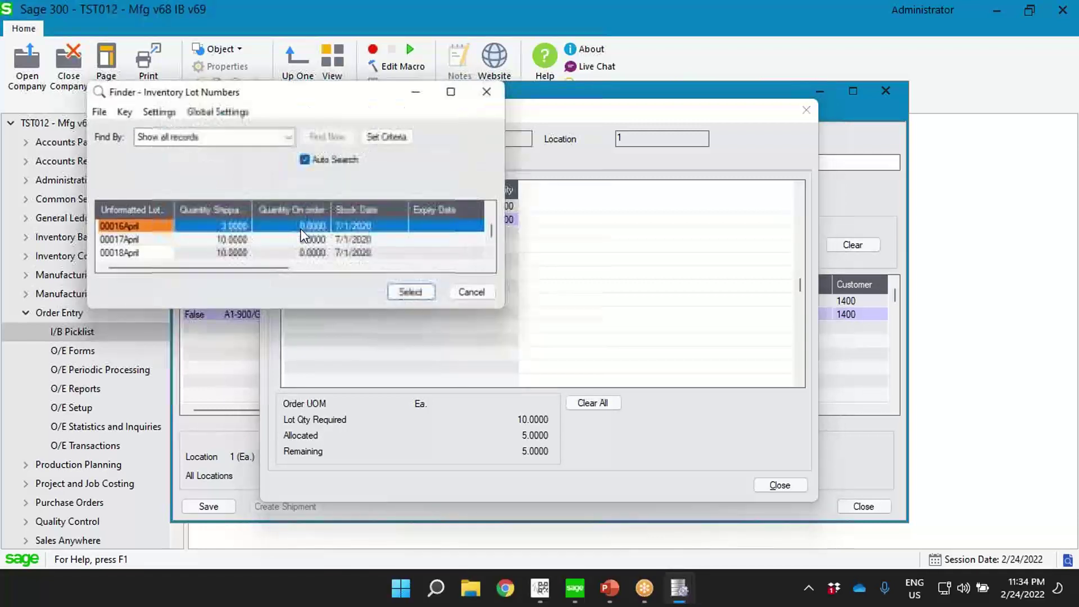
double_click(194, 253)
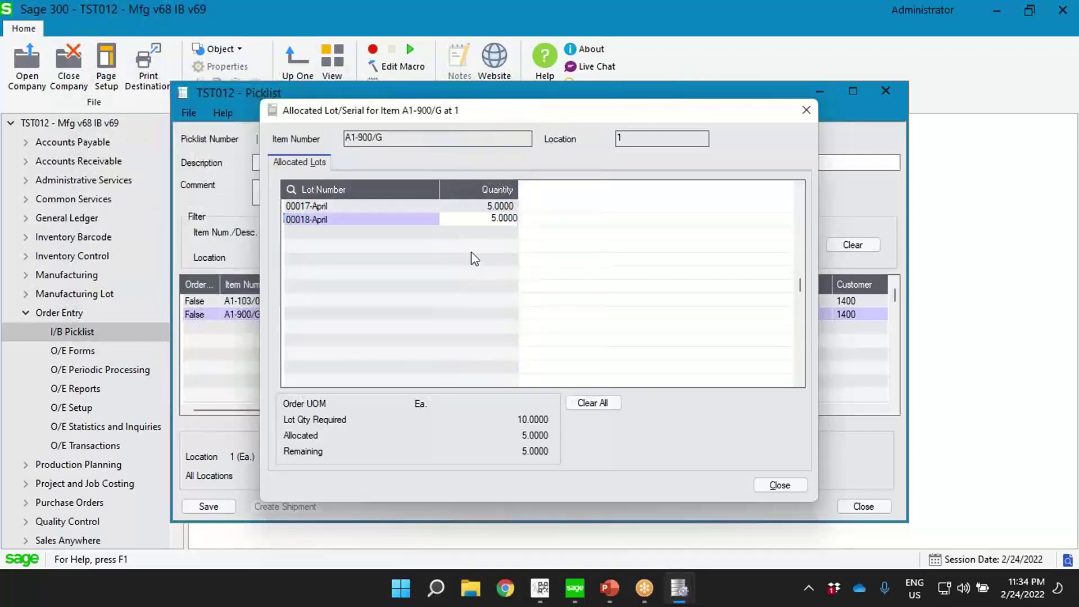
key(Tab)
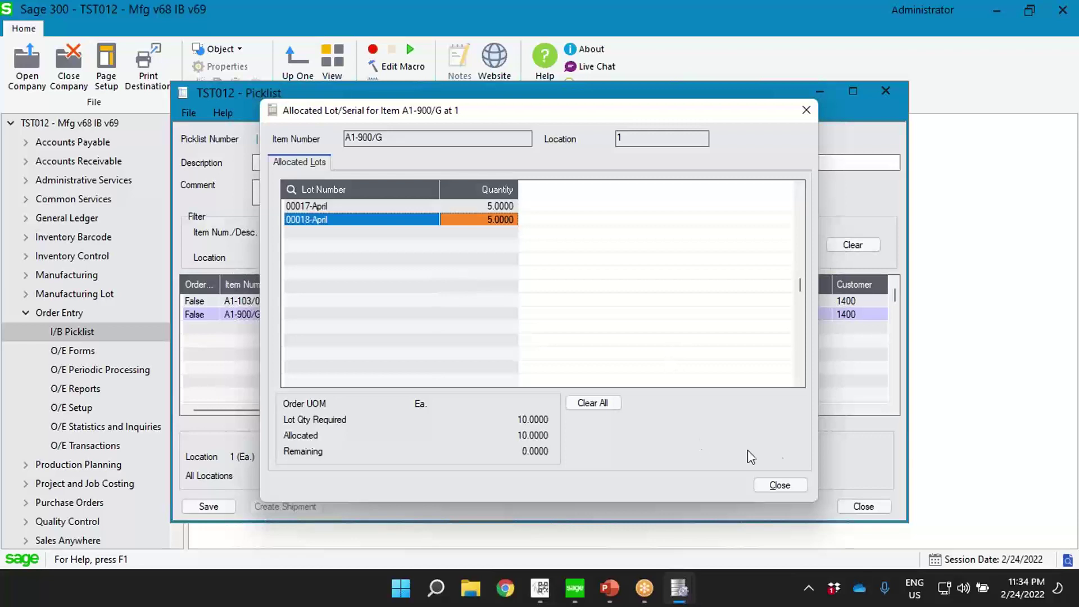
click(780, 485)
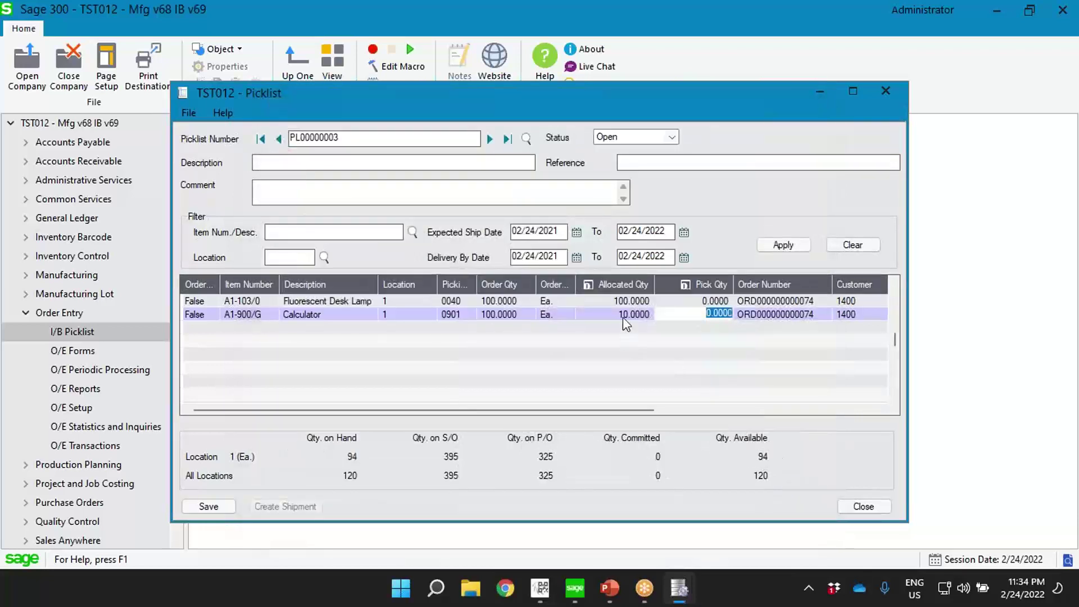
Set the Fluorescent Desk Lamp's allocated quantity to 10, then save and close PL00000003
click(624, 315)
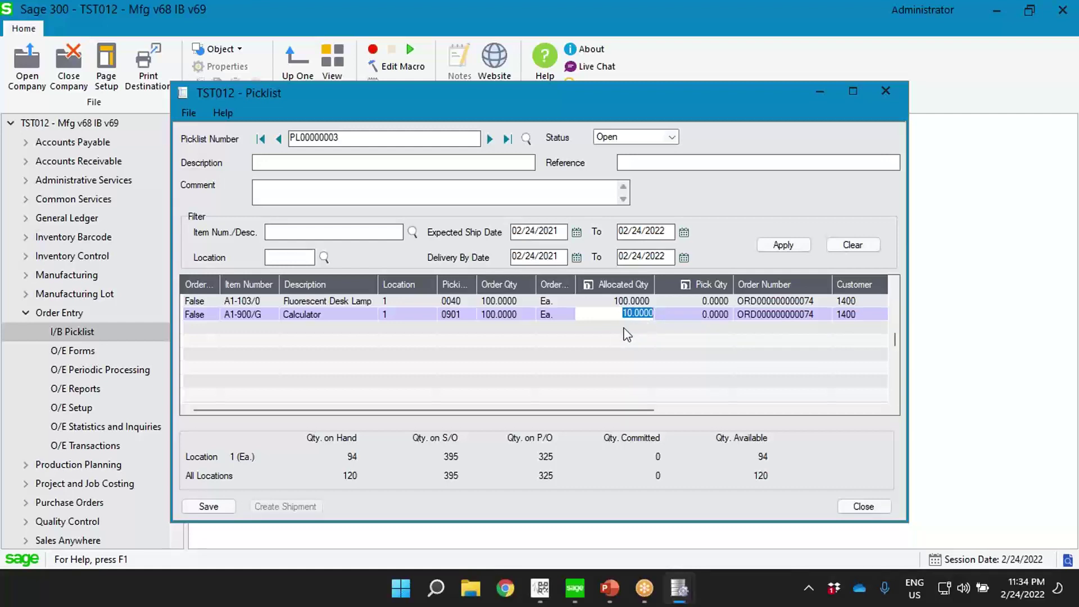
click(625, 302)
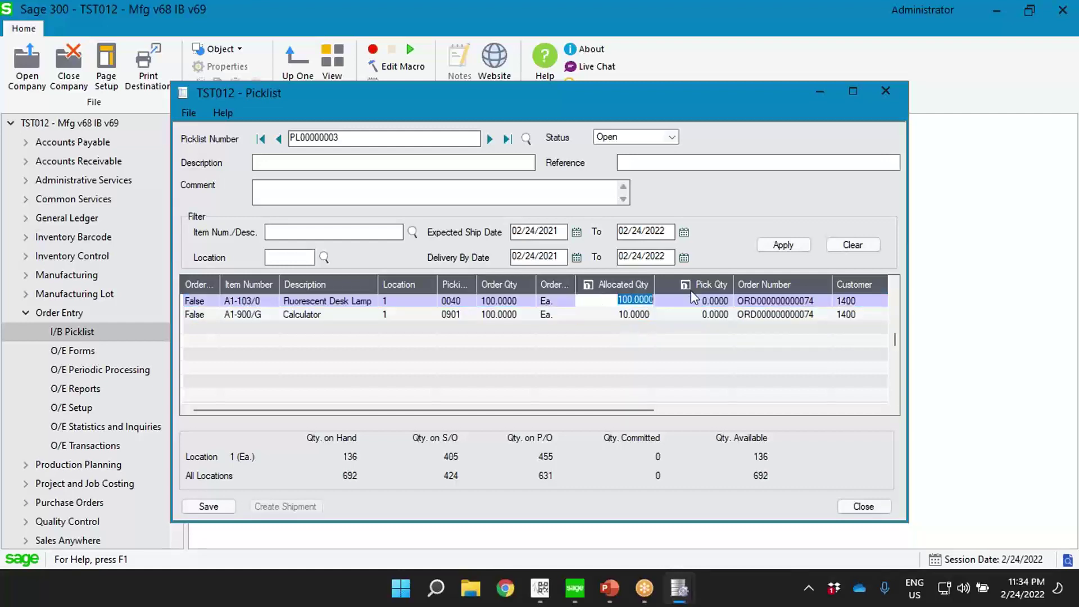
text(10)
click(648, 356)
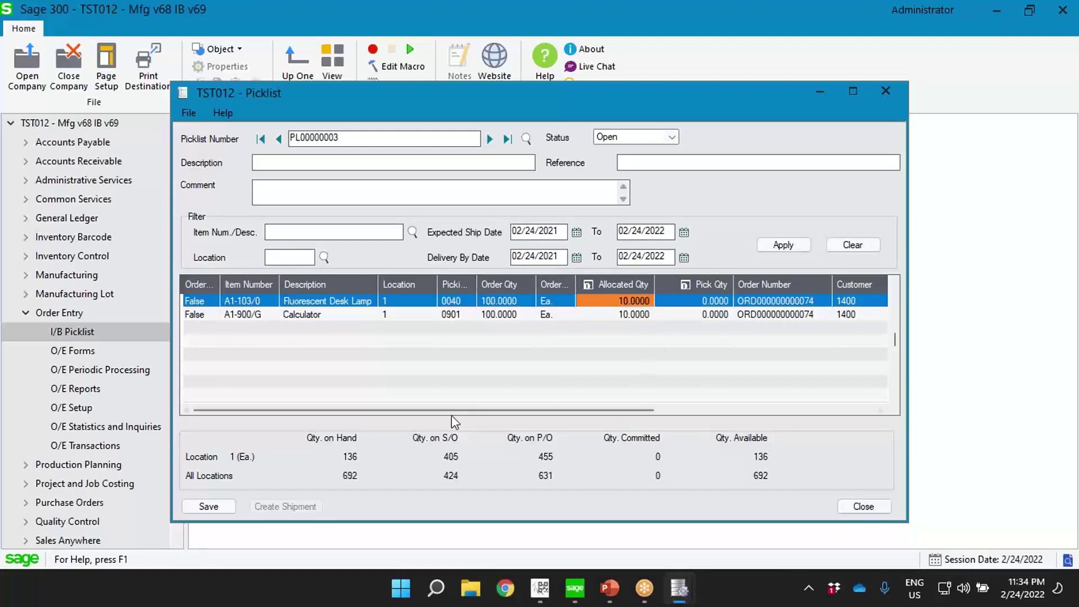
click(227, 508)
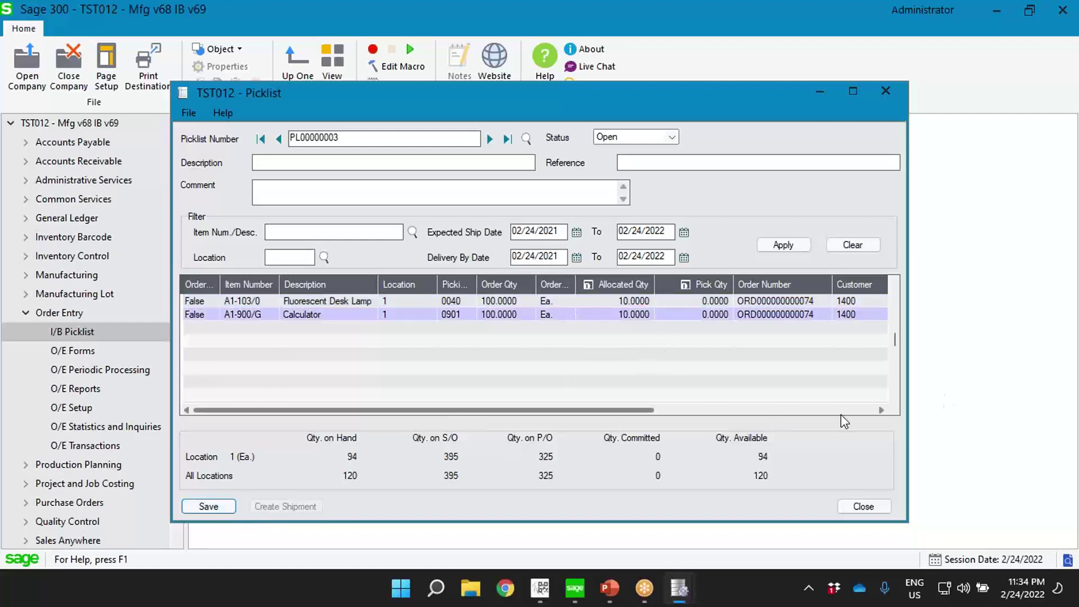
key(alt+F4)
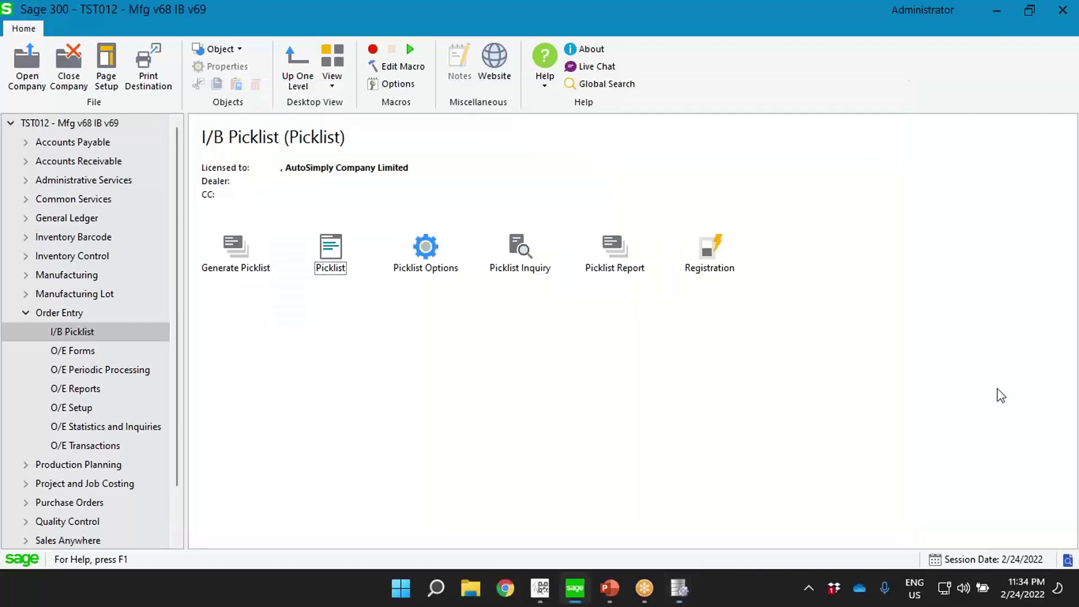
Preview the Picklist Report for PL00000003, check its lamp and calculator lots, then close it
double_click(629, 271)
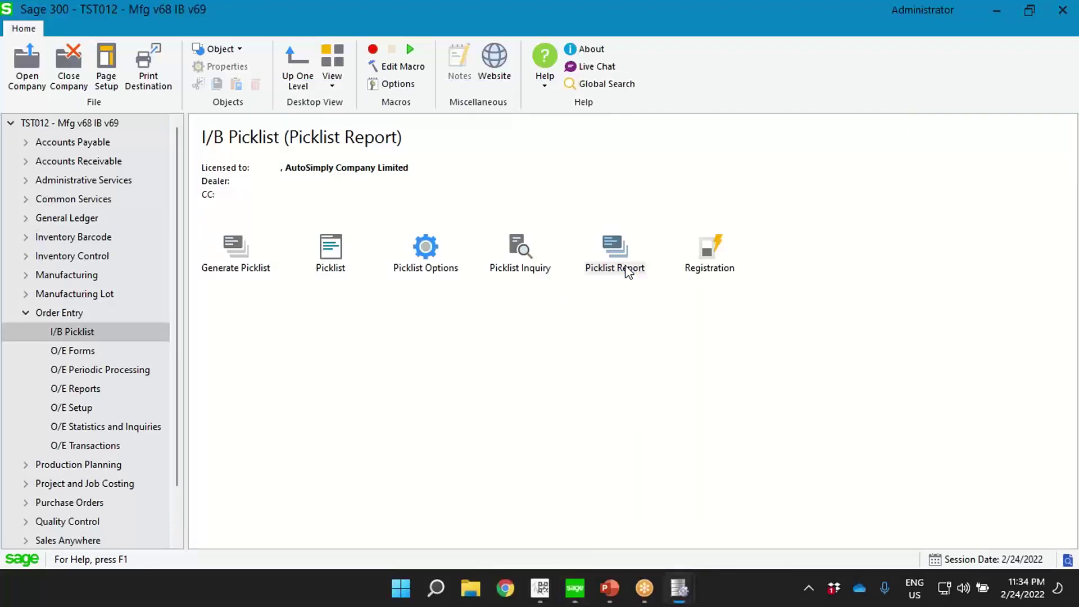
click(393, 343)
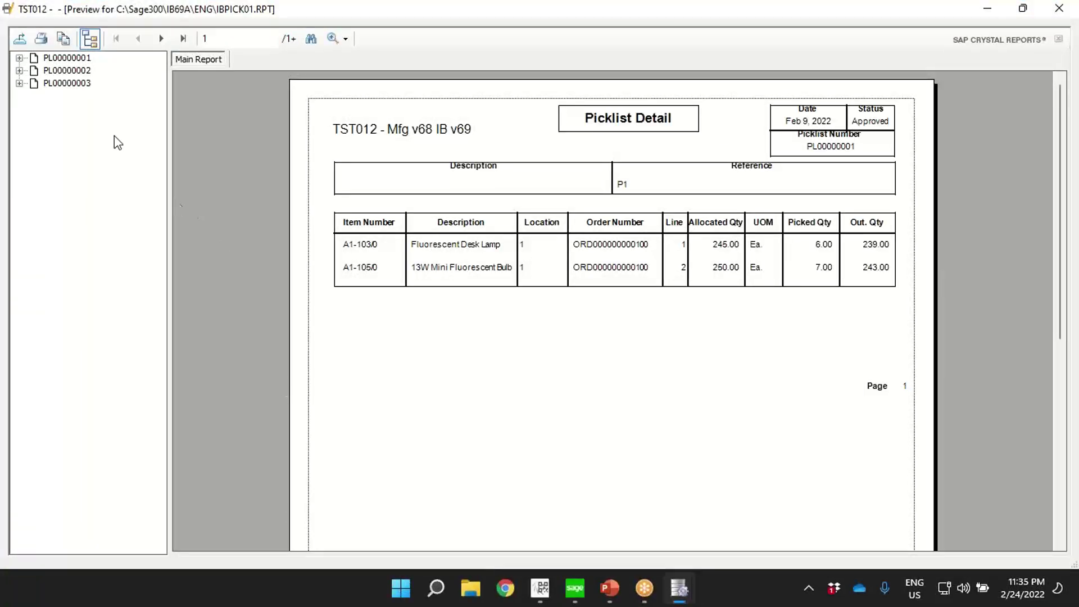
click(76, 84)
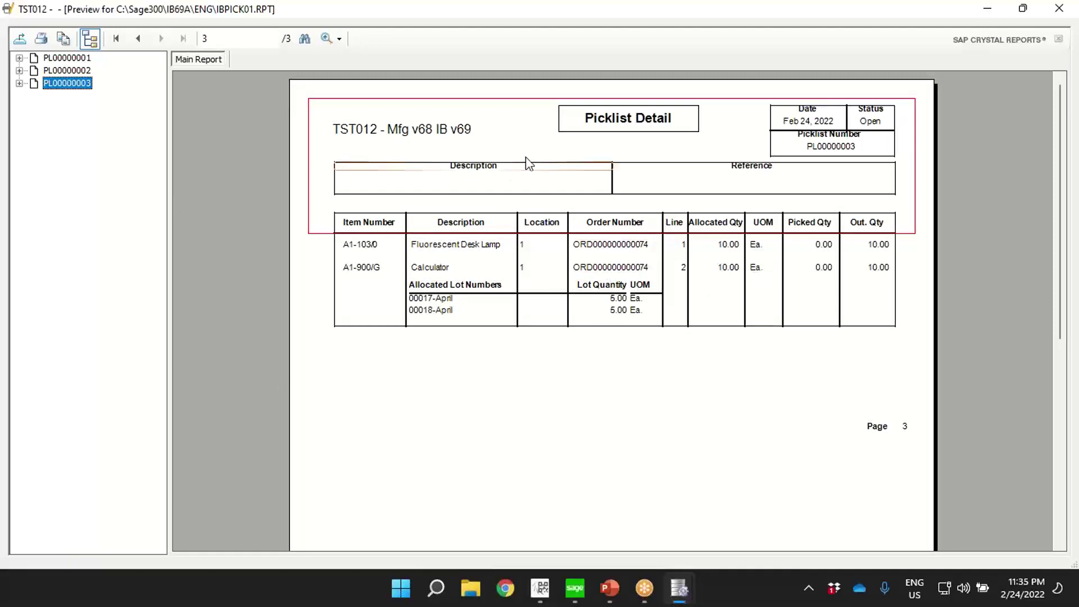
drag(258, 12, 288, 136)
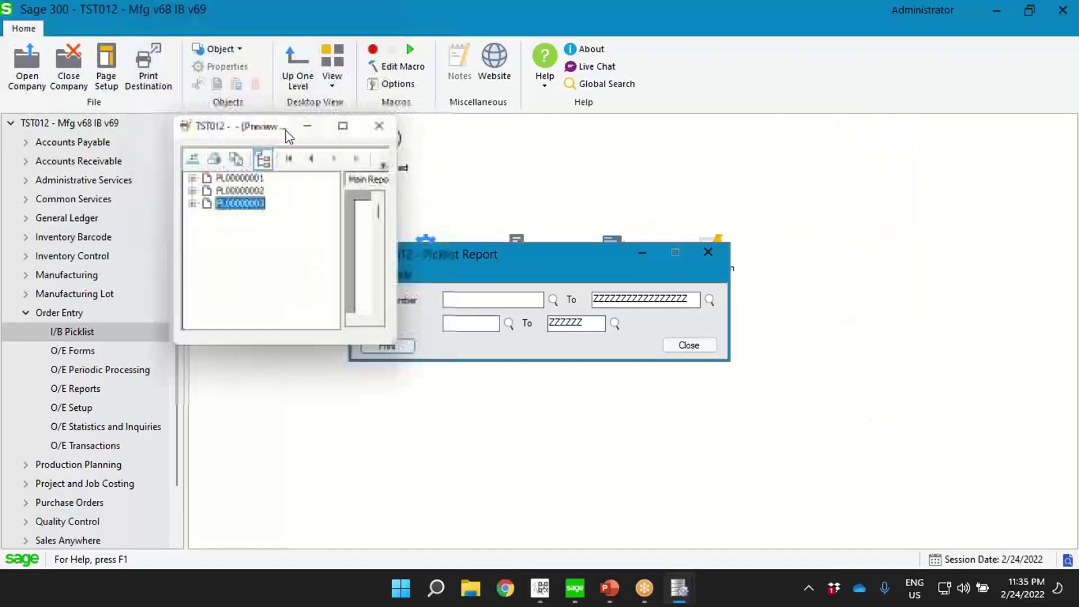
click(379, 126)
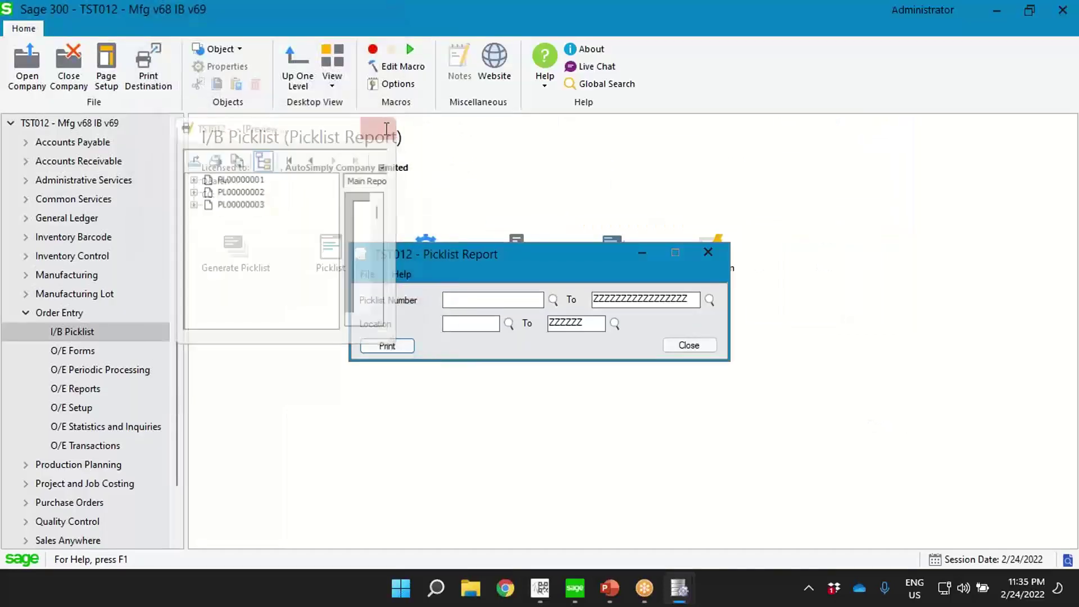
click(647, 257)
Enter a pick quantity of 5 for both the desk lamp and Calculator lines
double_click(331, 264)
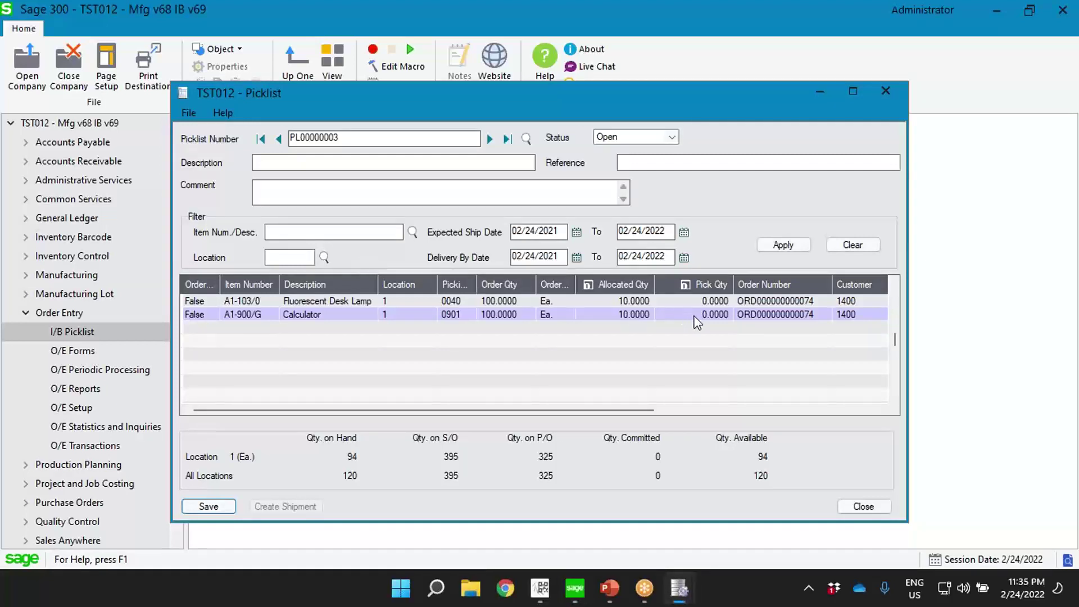
click(704, 300)
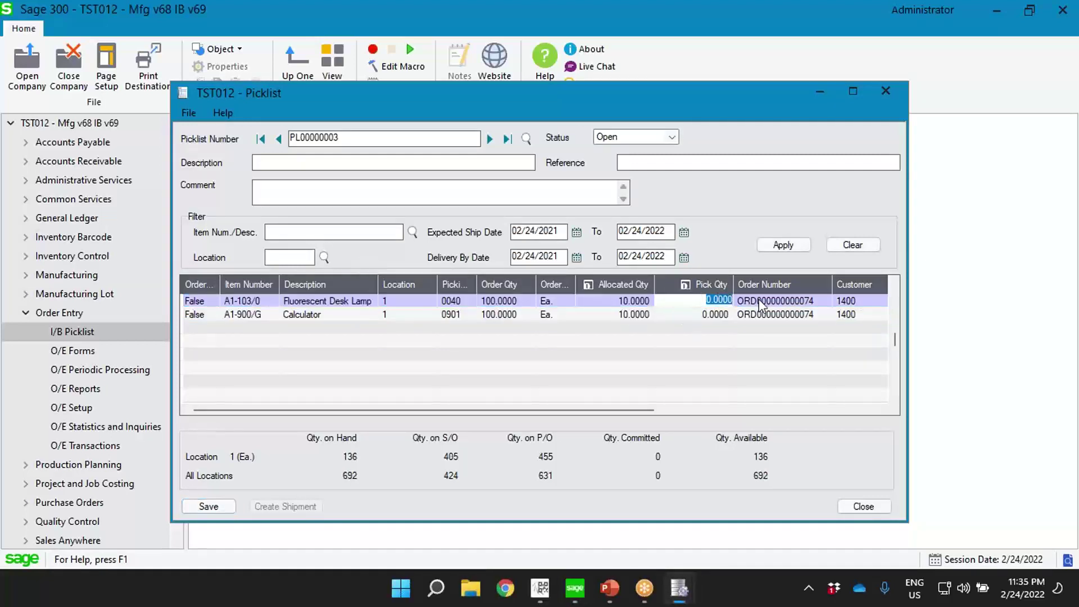
text(5)
click(701, 314)
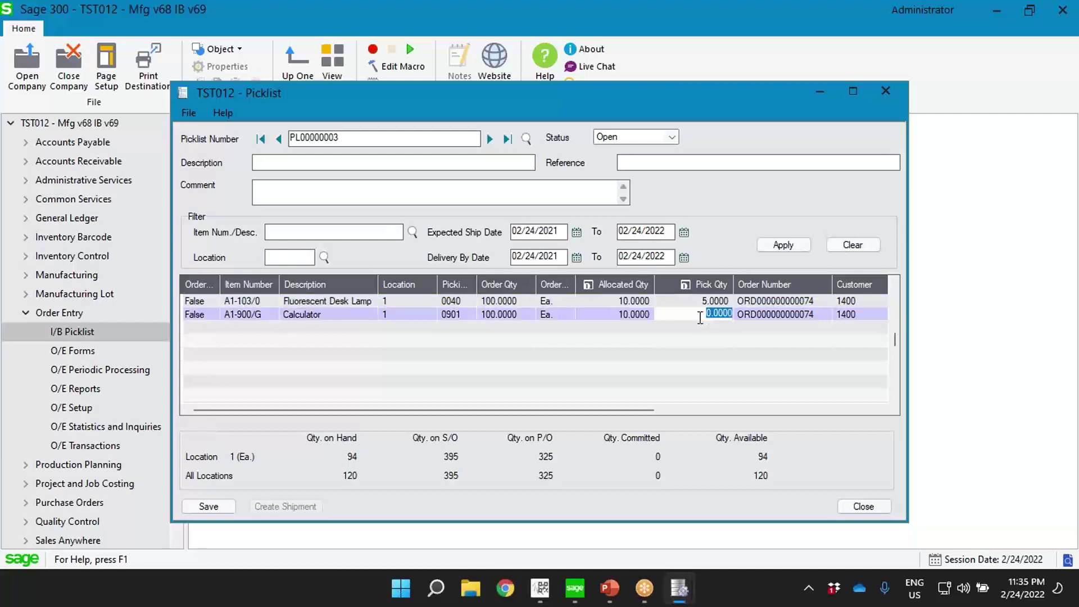
drag(700, 318, 721, 314)
text(5)
key(Tab)
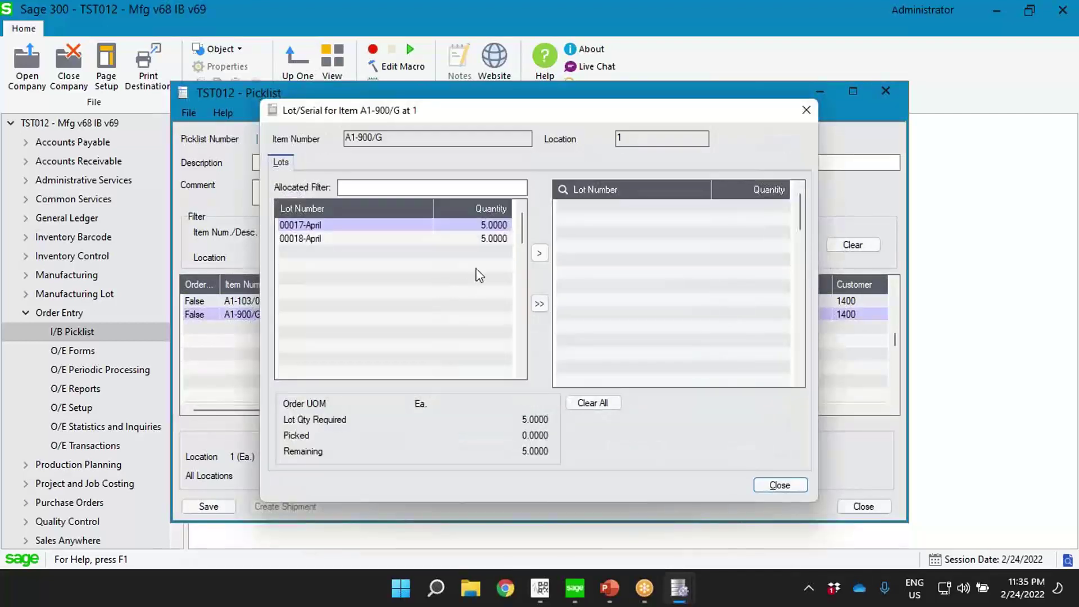
Pick 2 Calculators from lot 00017-April and 3 from 00018-April, then save
click(368, 228)
click(538, 254)
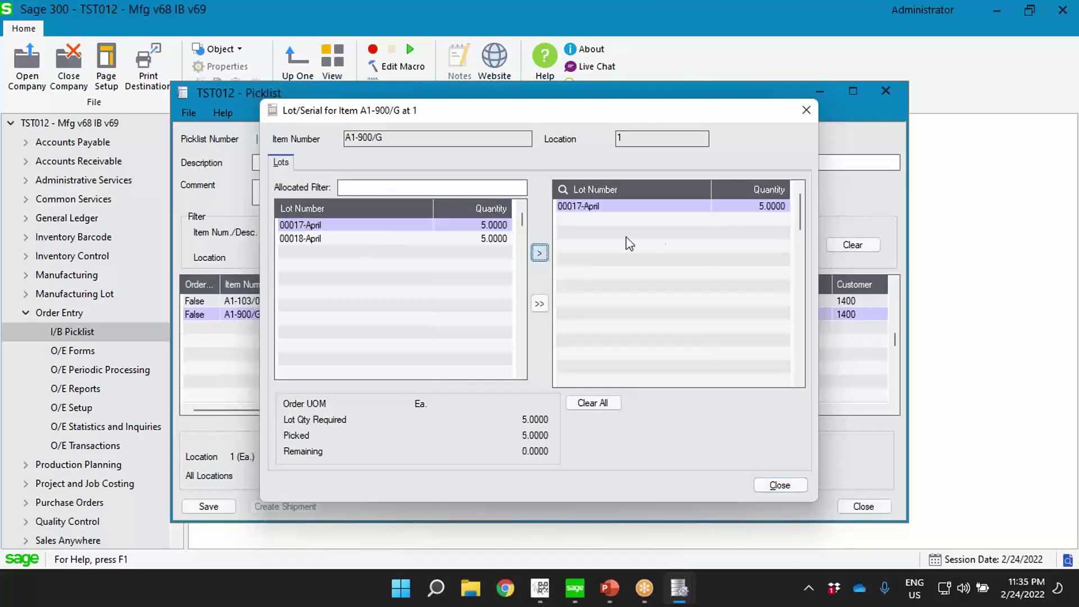
click(765, 207)
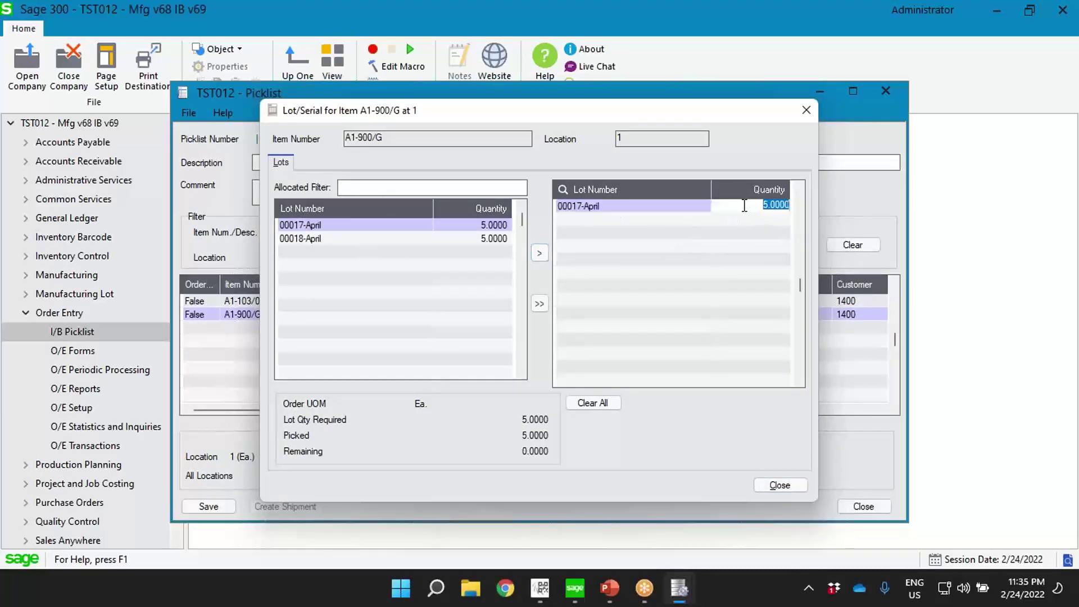
click(710, 235)
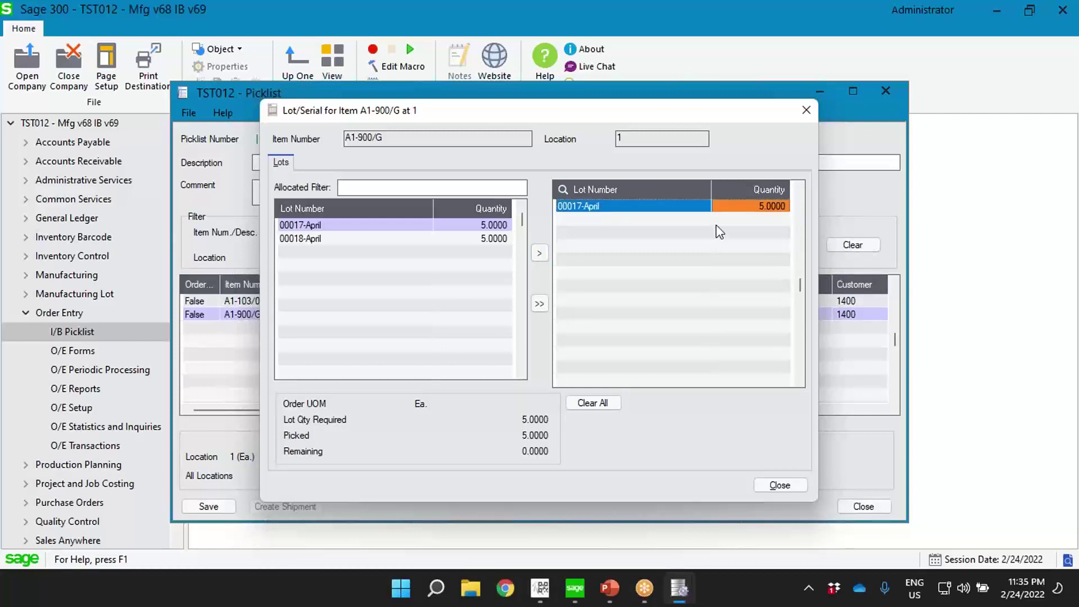
double_click(765, 206)
text(2)
key(Tab)
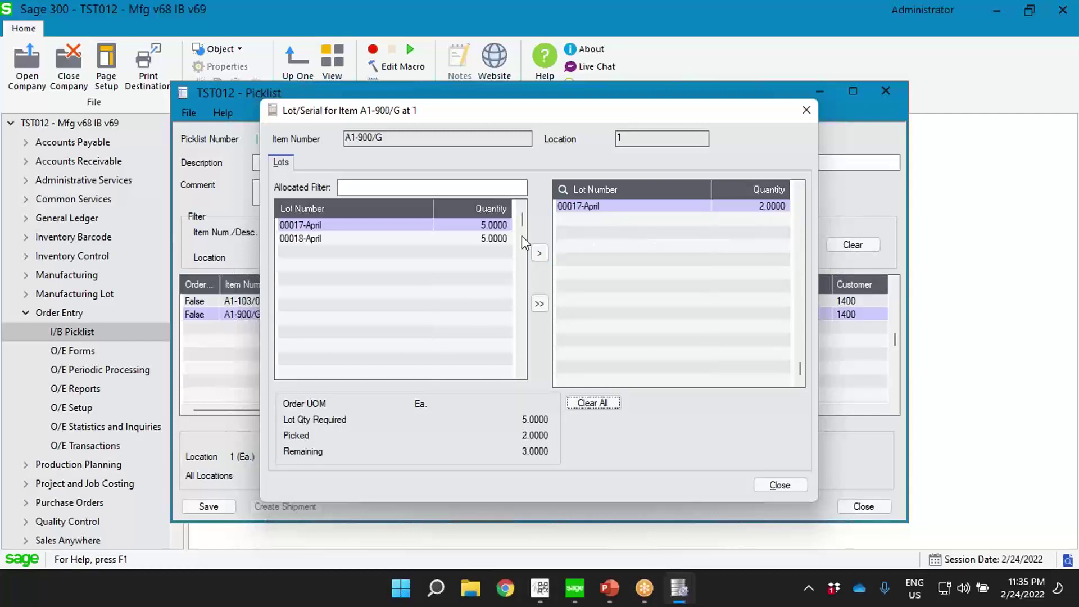
click(492, 239)
click(540, 253)
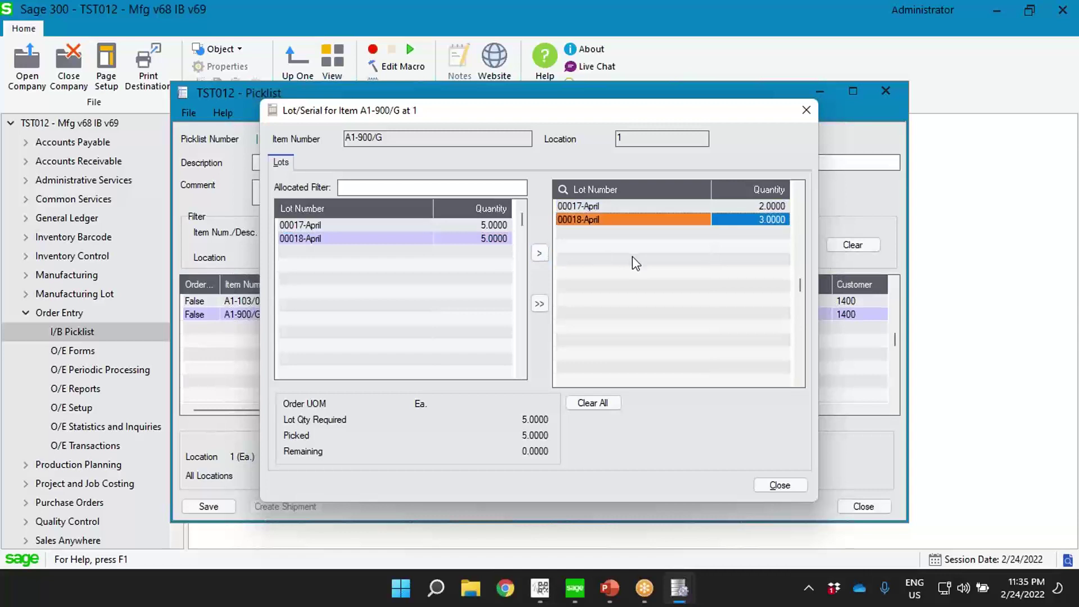
click(780, 487)
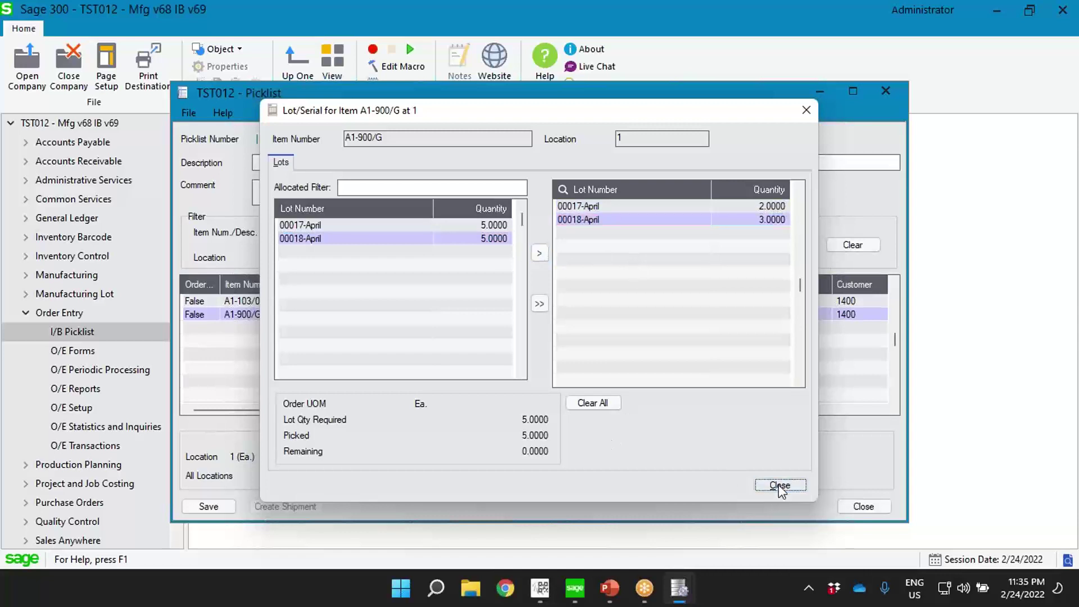
click(209, 504)
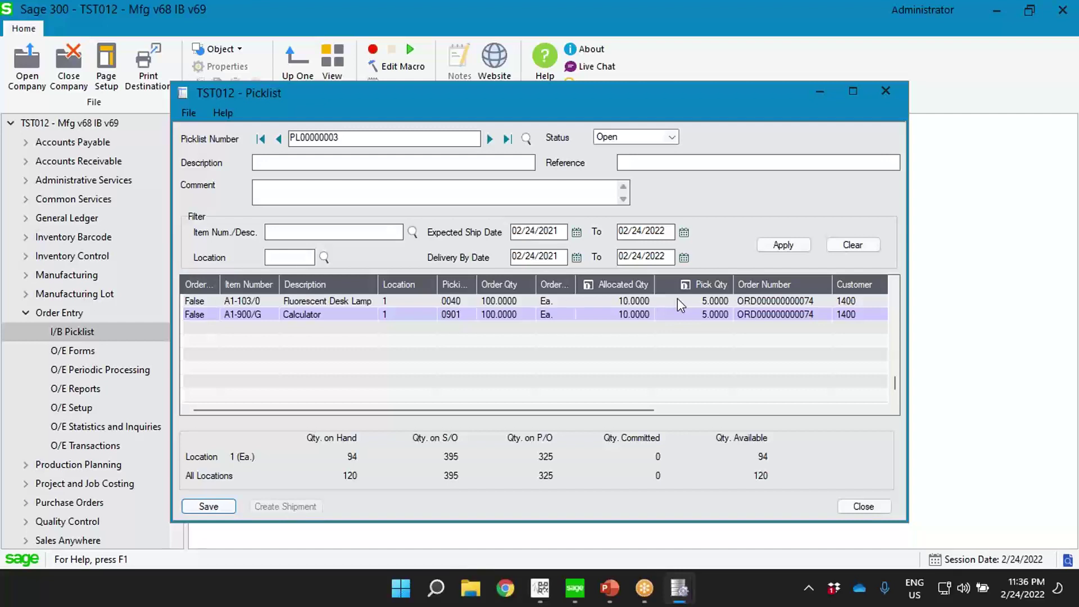
Start Picklist picking in AutoSimply Barcode 2022 and load PL00000002
click(543, 596)
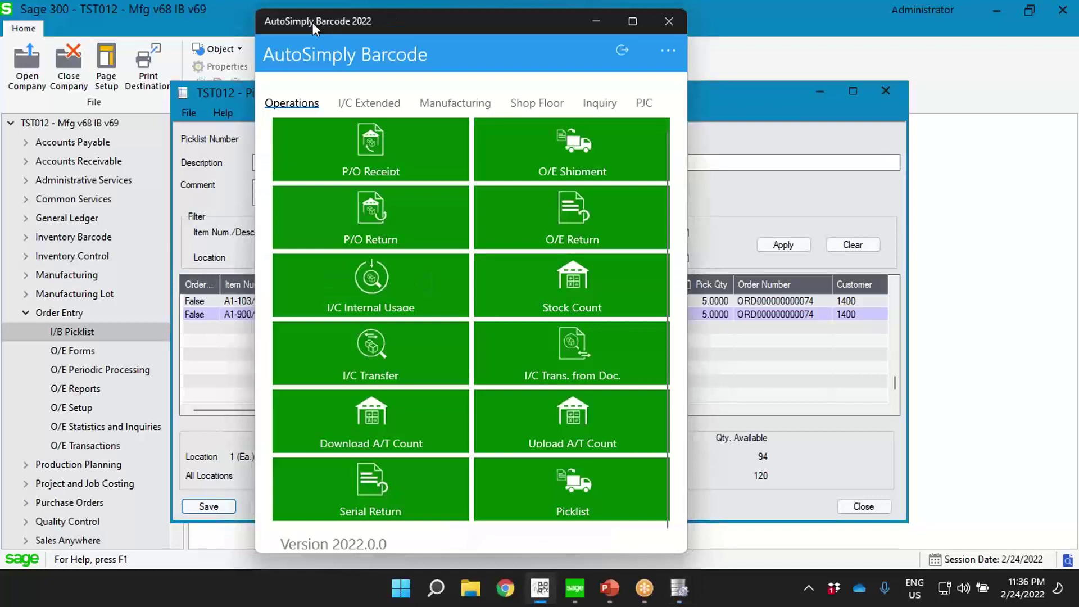
drag(310, 22, 392, 30)
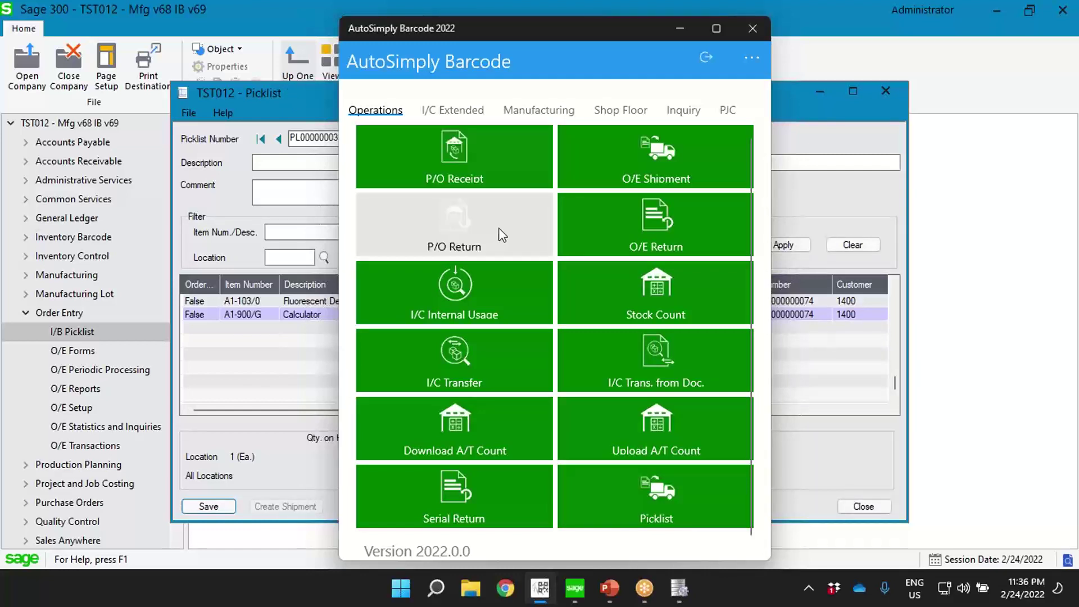
click(672, 498)
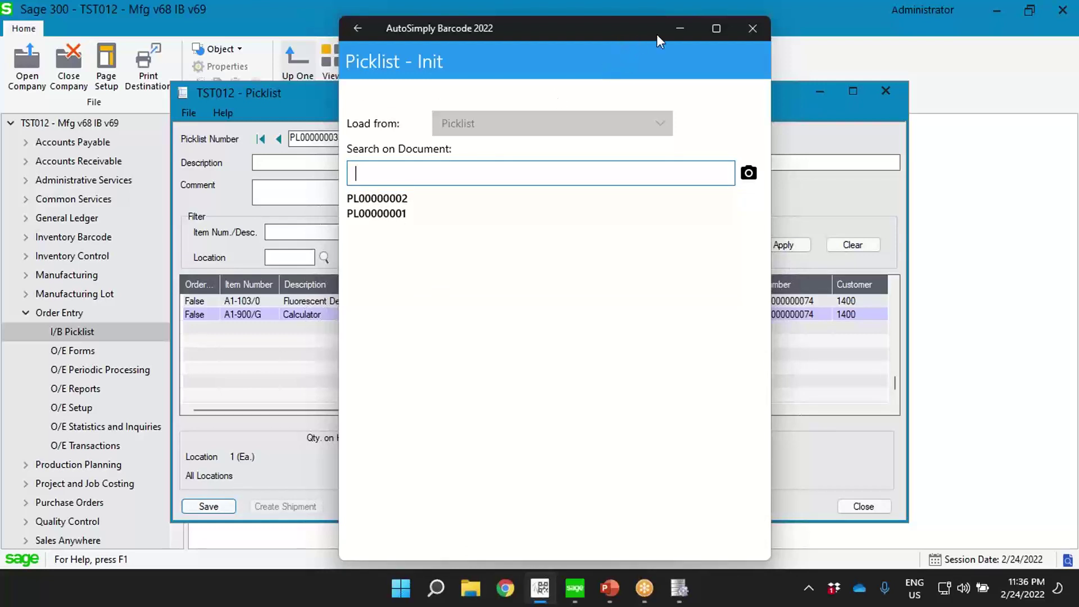
click(431, 203)
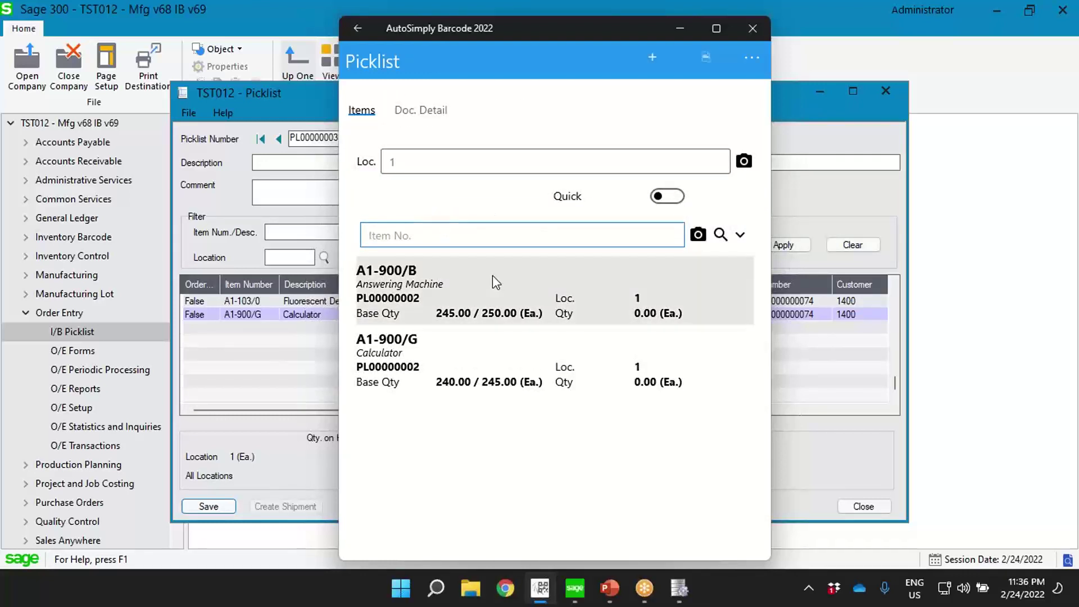
Change the Answering Machine's allocate quantity from 245 to 15
click(454, 320)
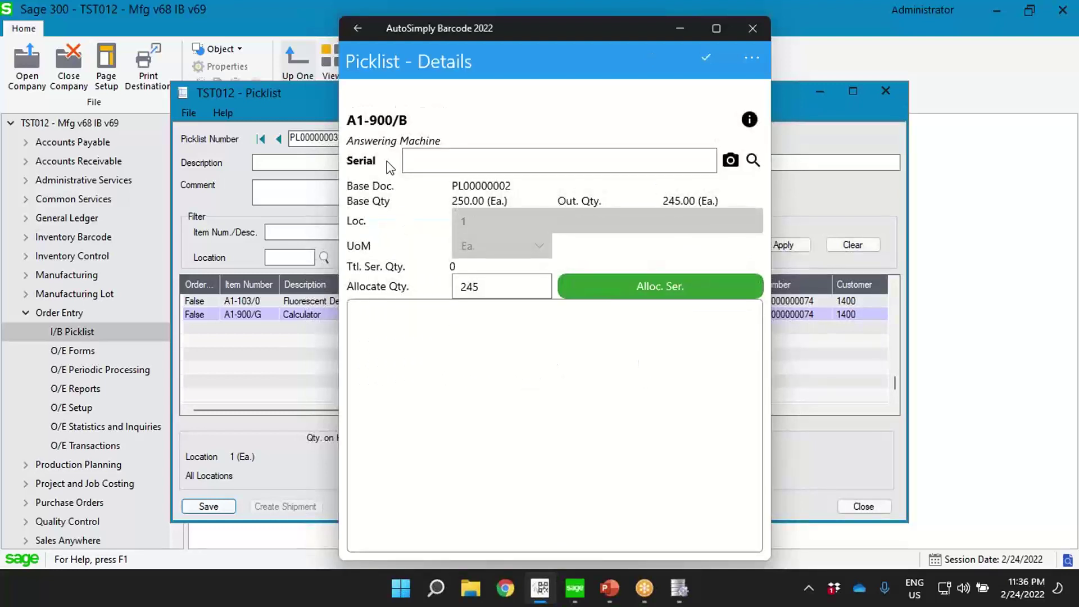
click(479, 286)
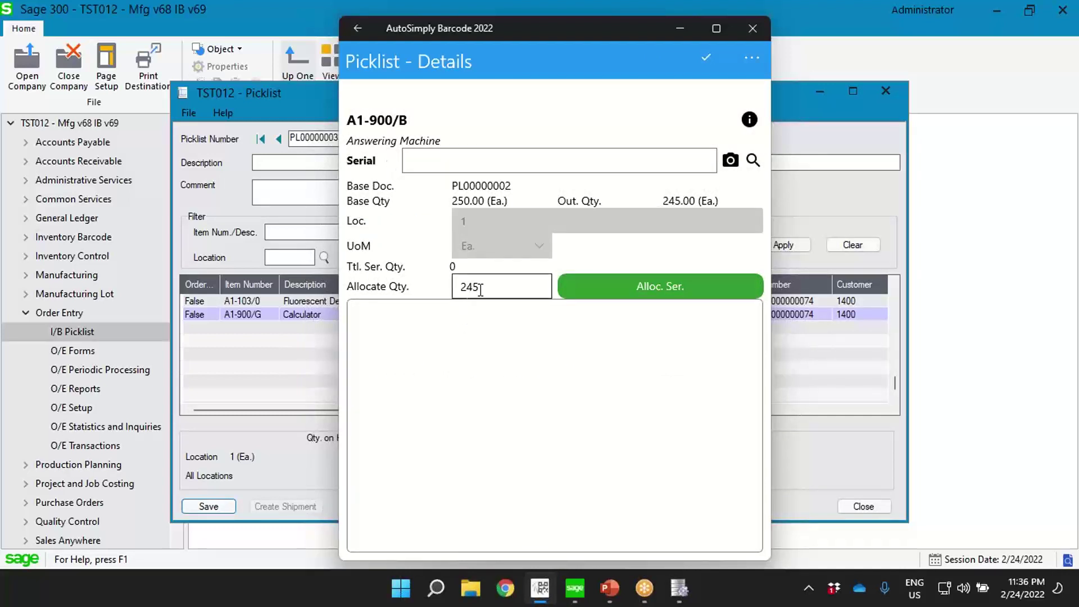
double_click(479, 287)
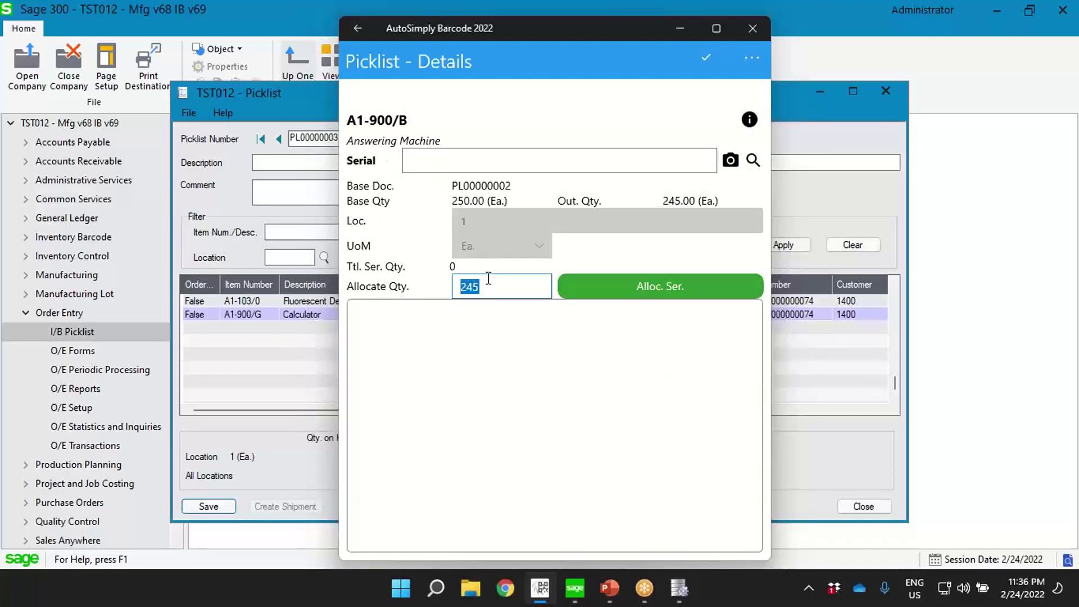
text(15)
click(596, 276)
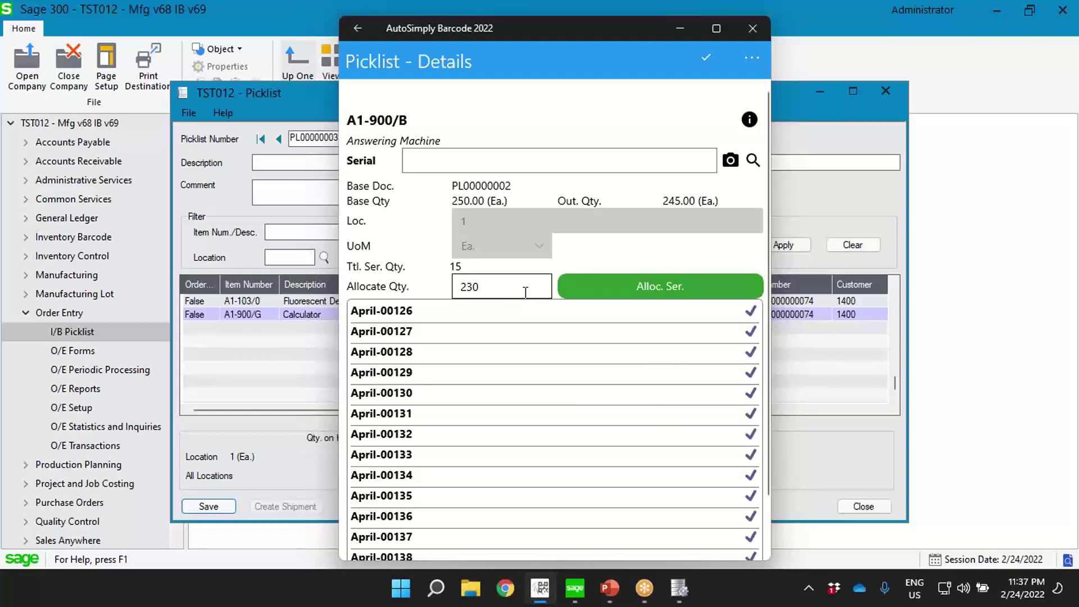
click(356, 29)
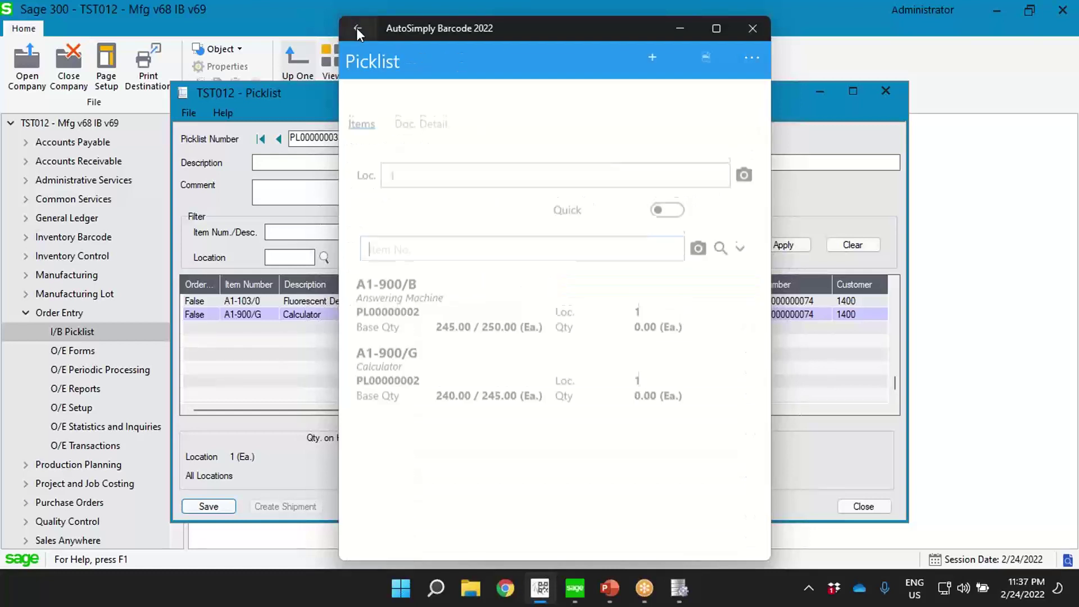
Pick serials April-00126 through April-00130 for A1-900/B
click(427, 305)
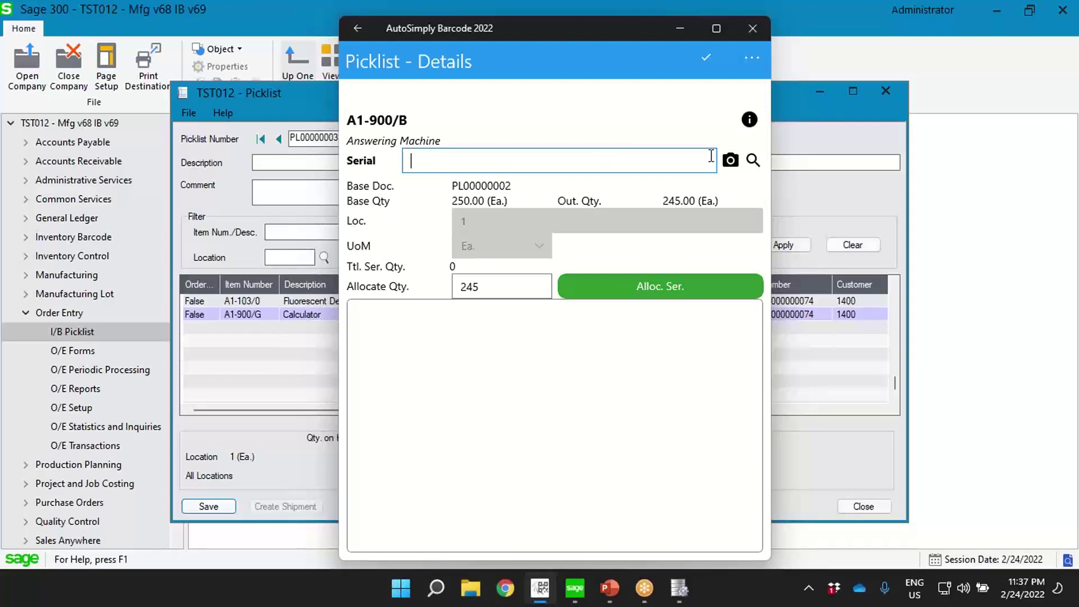
click(753, 162)
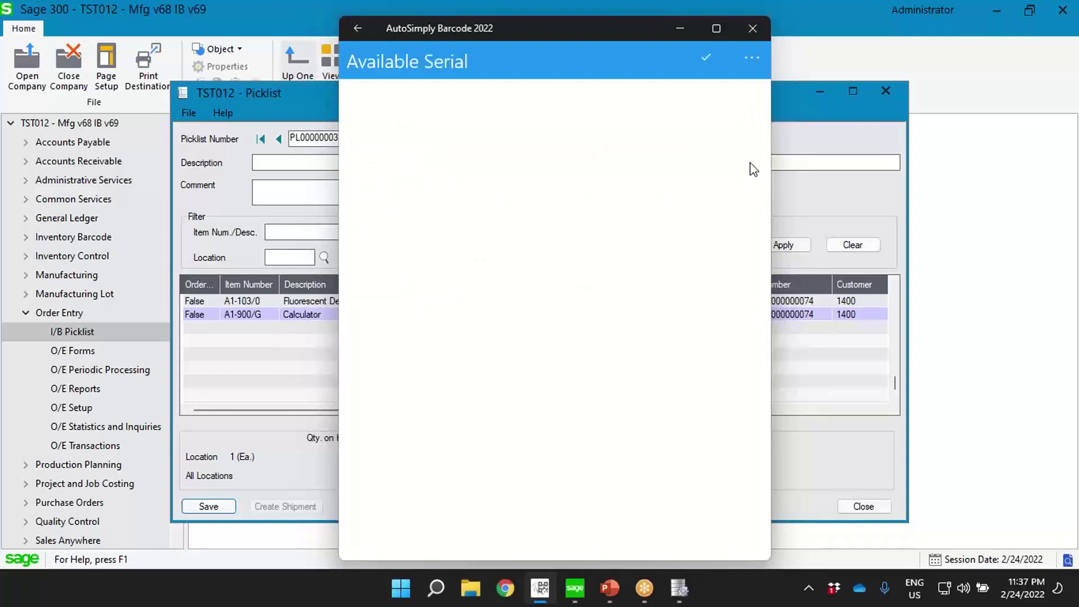
click(726, 175)
click(726, 228)
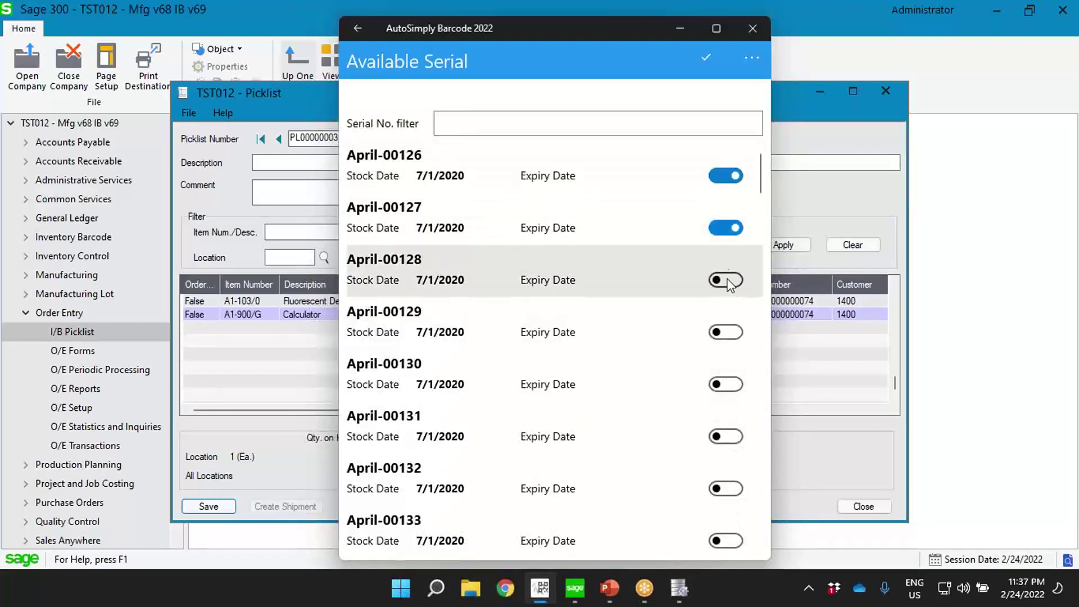
click(726, 280)
click(730, 332)
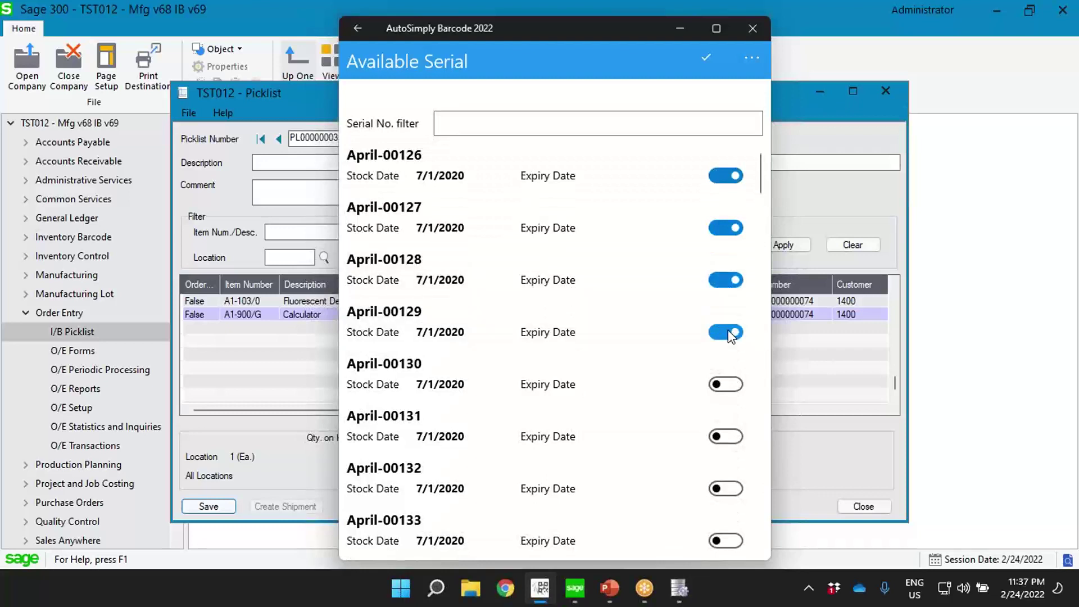
click(732, 385)
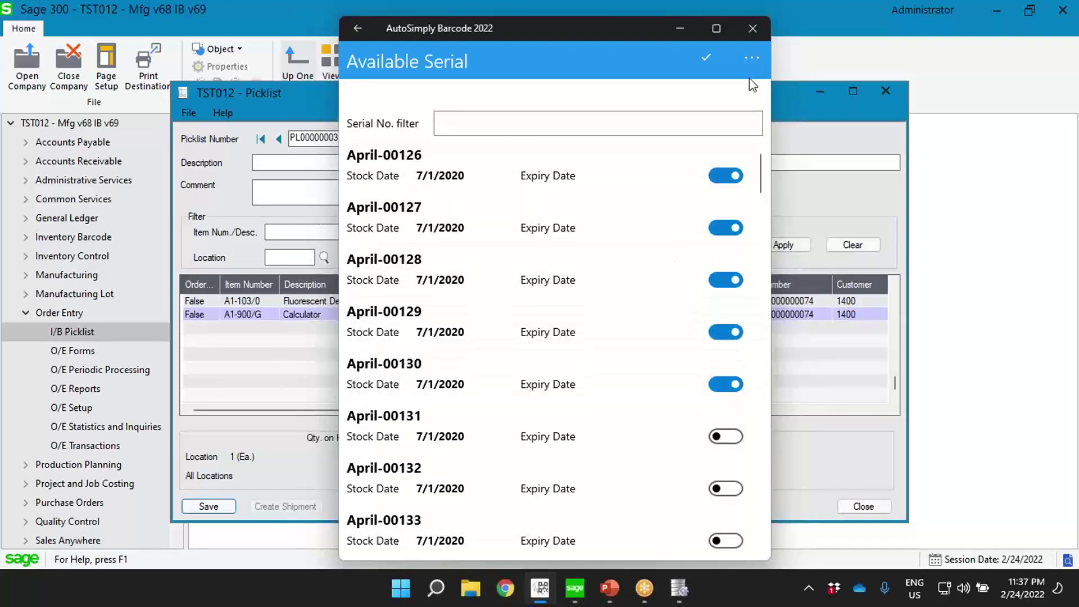
click(705, 60)
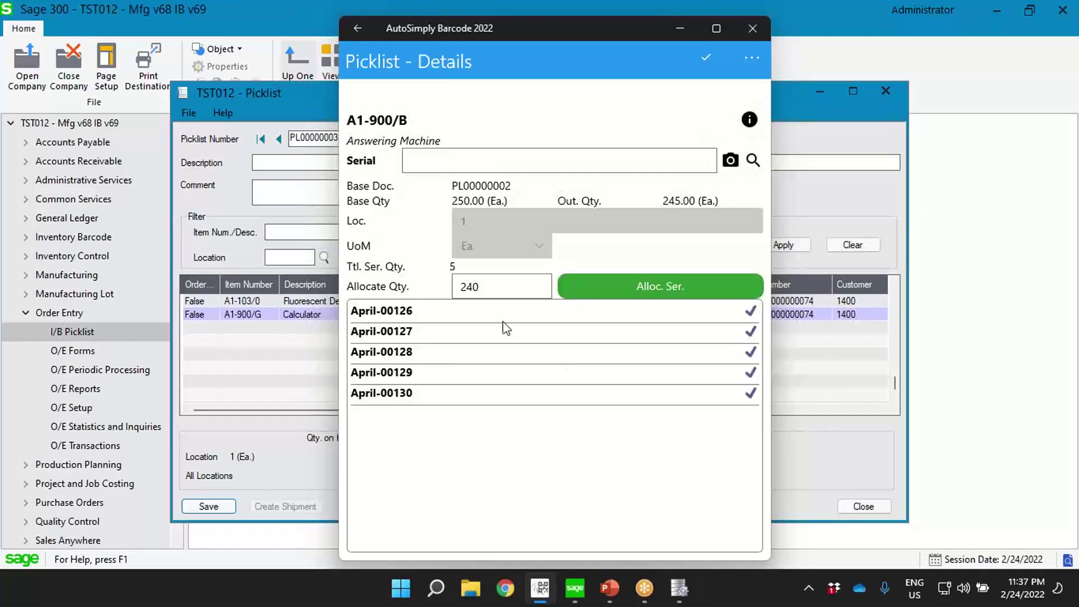
click(705, 58)
Pick 3 each from lots 00020-April and 00021-April for calculator A1-900/G
click(561, 368)
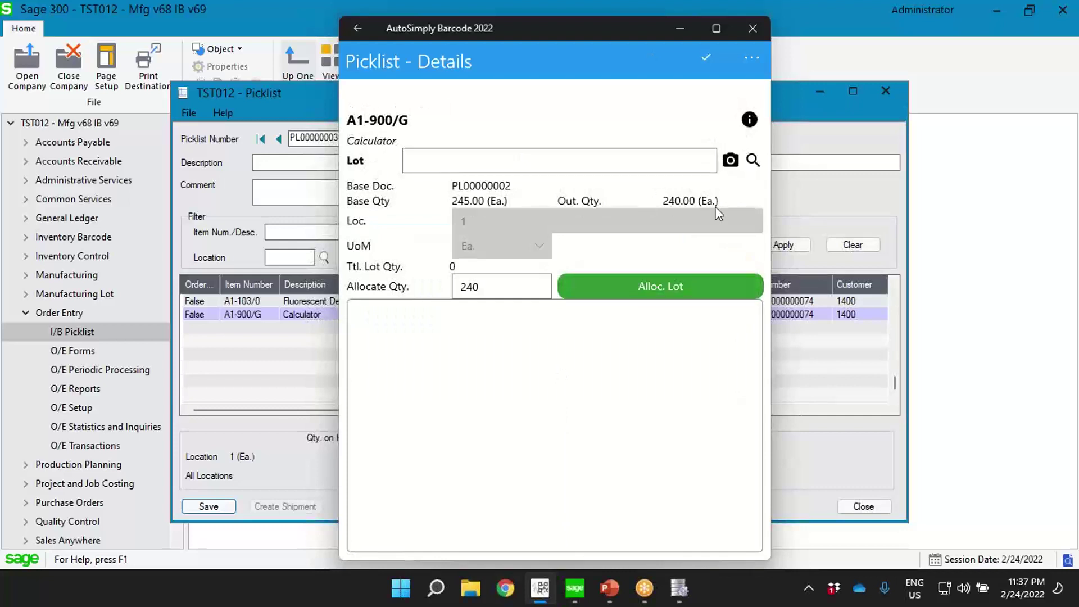
click(753, 161)
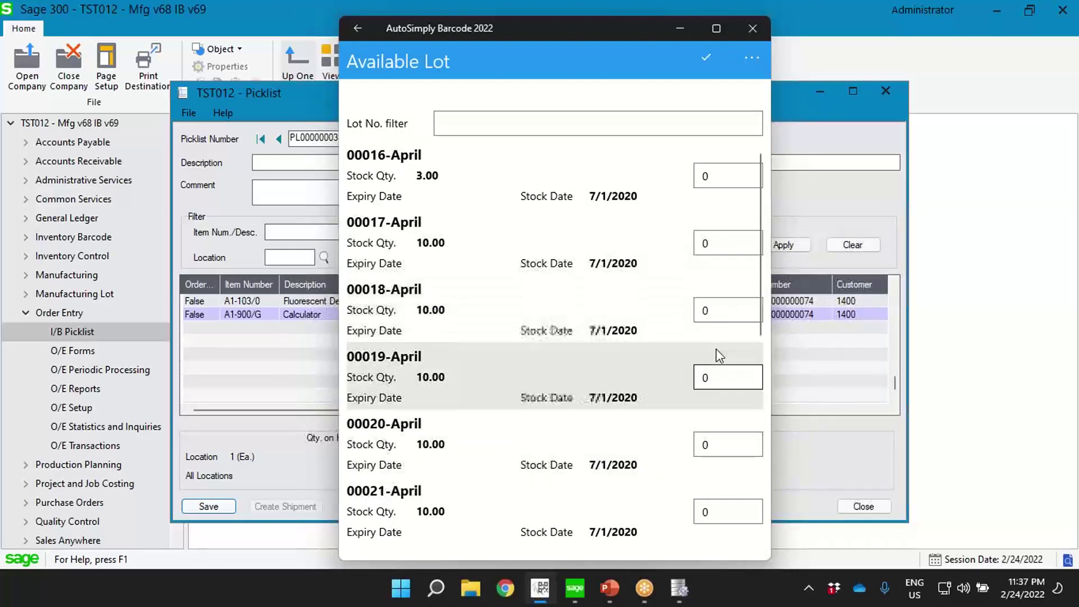
click(700, 446)
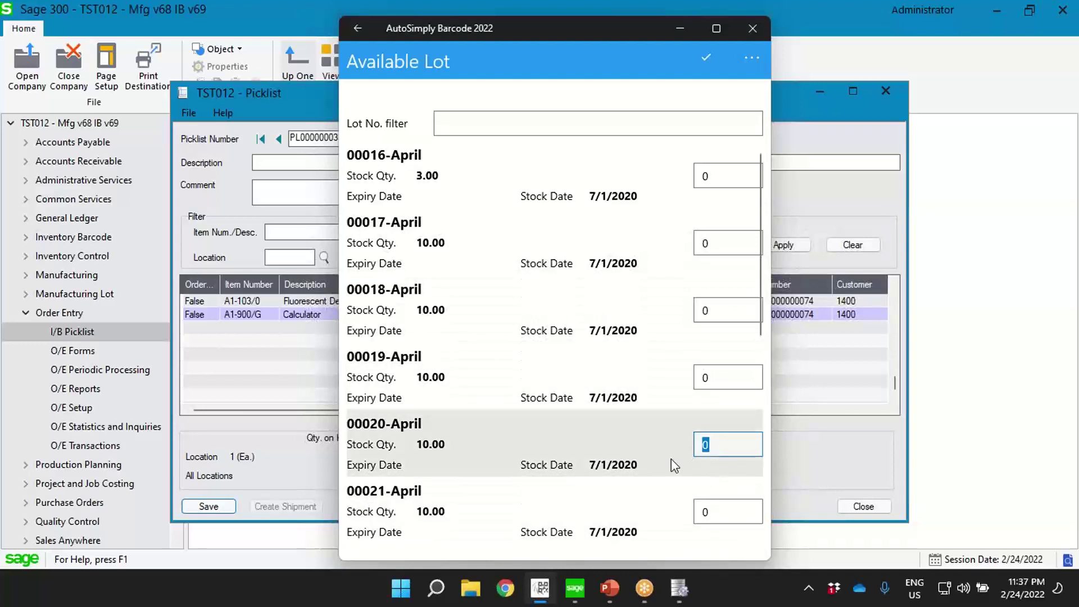
text(3)
click(721, 511)
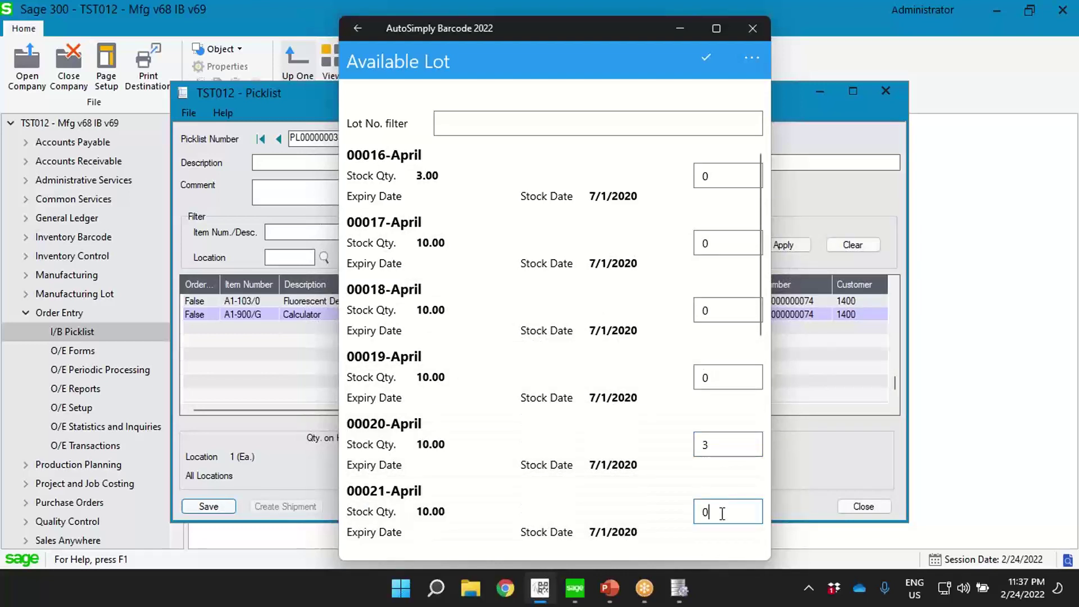
text(3)
click(705, 60)
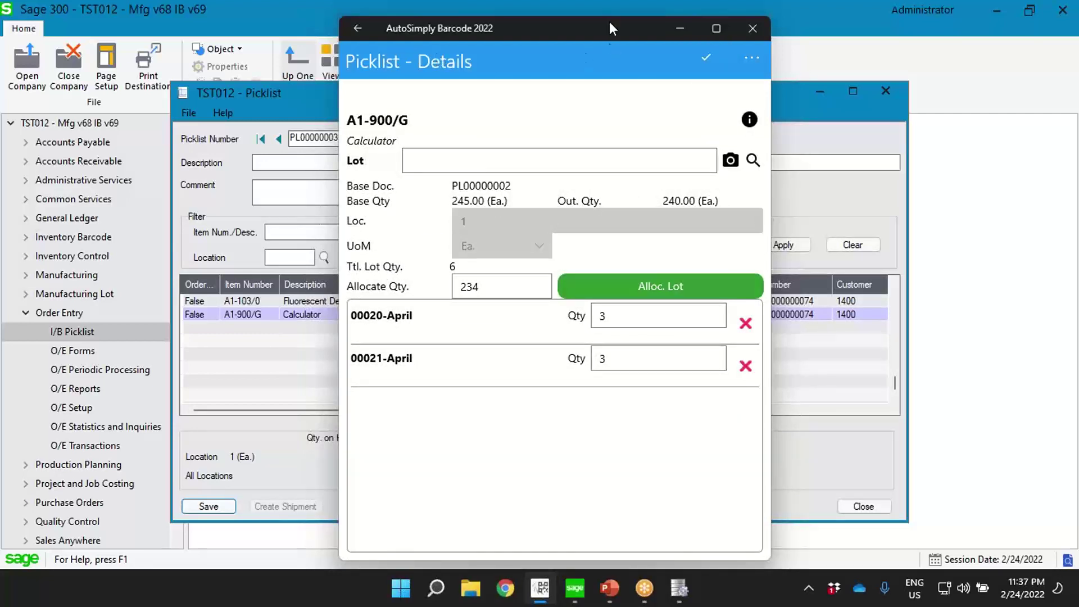
drag(512, 34, 450, 37)
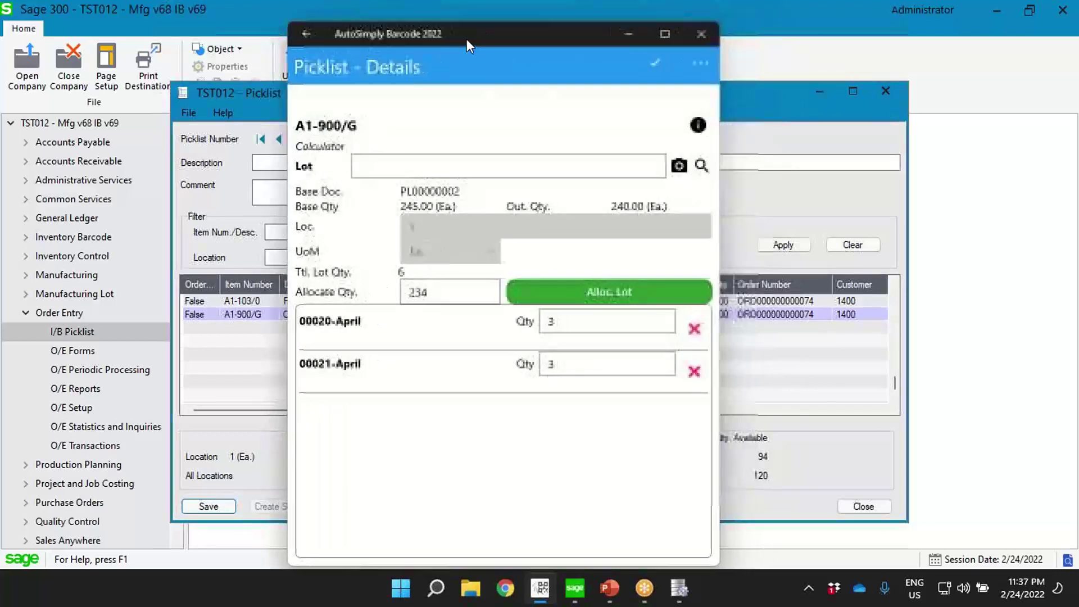
click(644, 63)
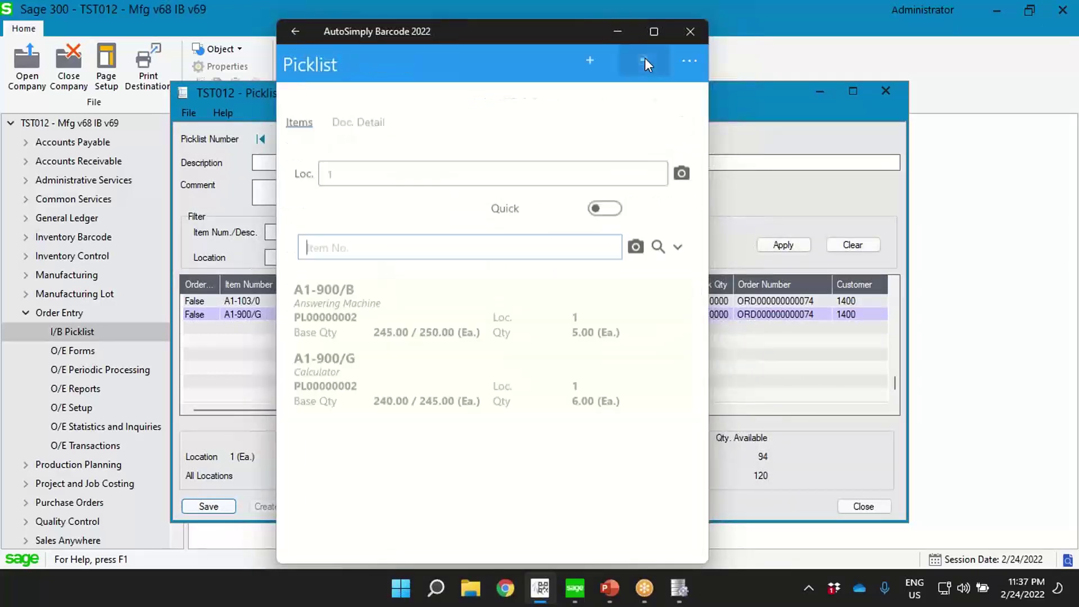
Review the picked serials and lots, then post picklist PL00000002
click(591, 61)
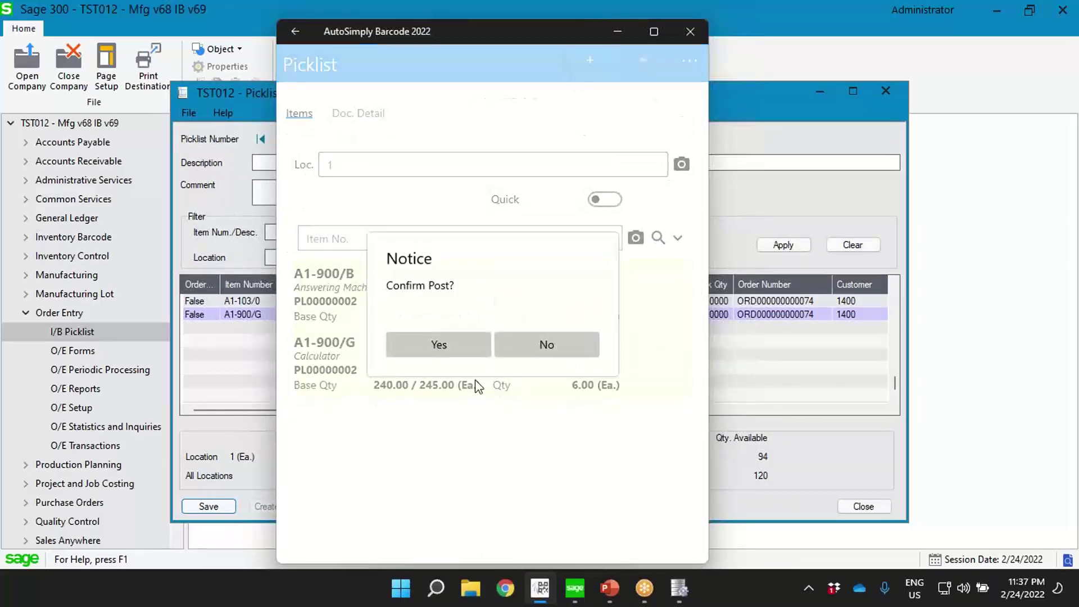
click(521, 345)
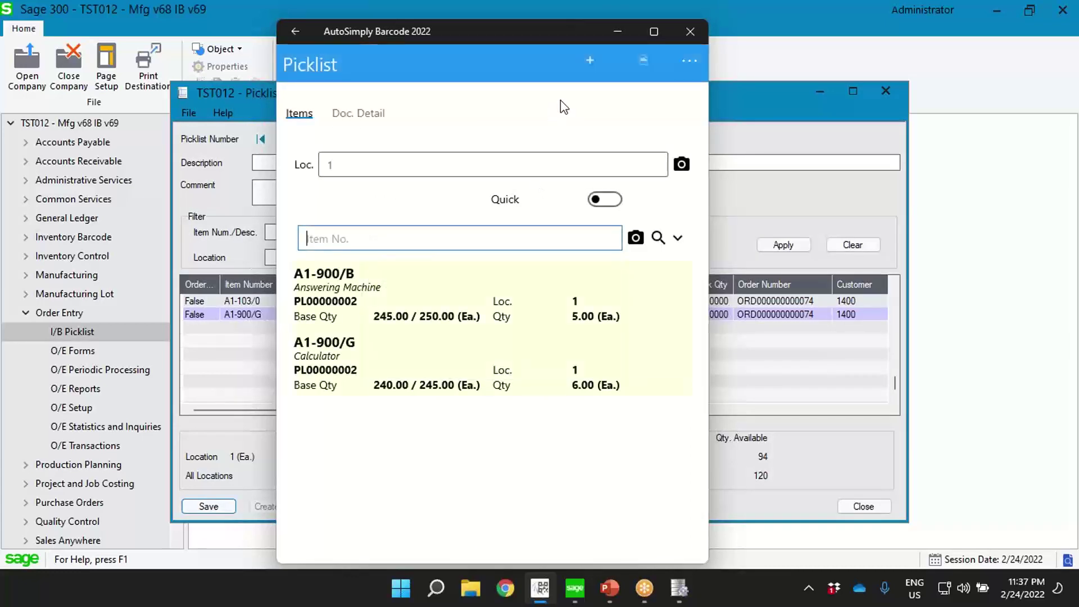
click(645, 72)
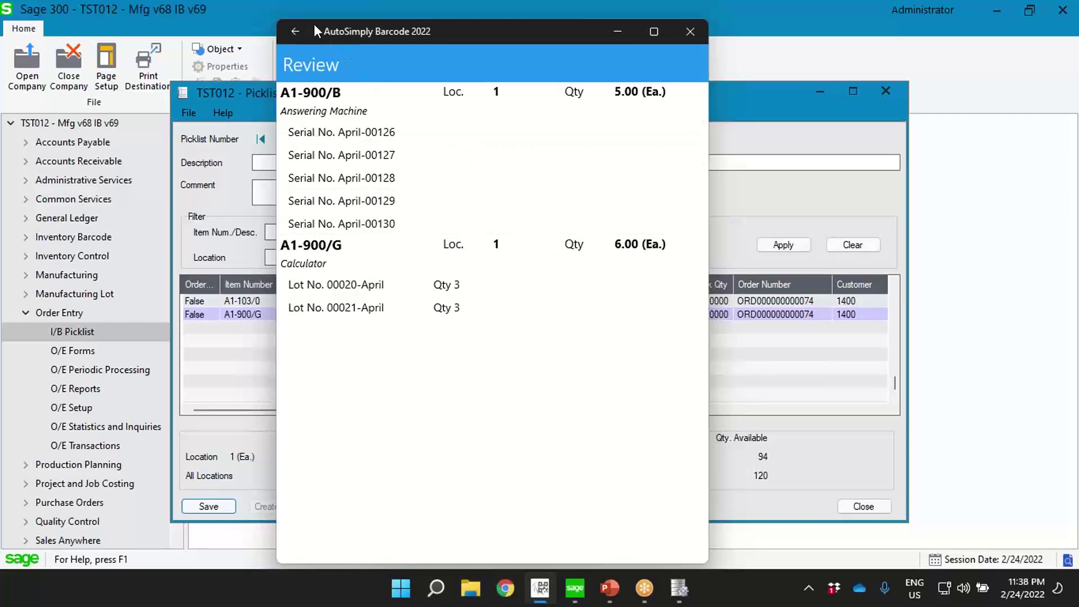
click(296, 32)
click(592, 62)
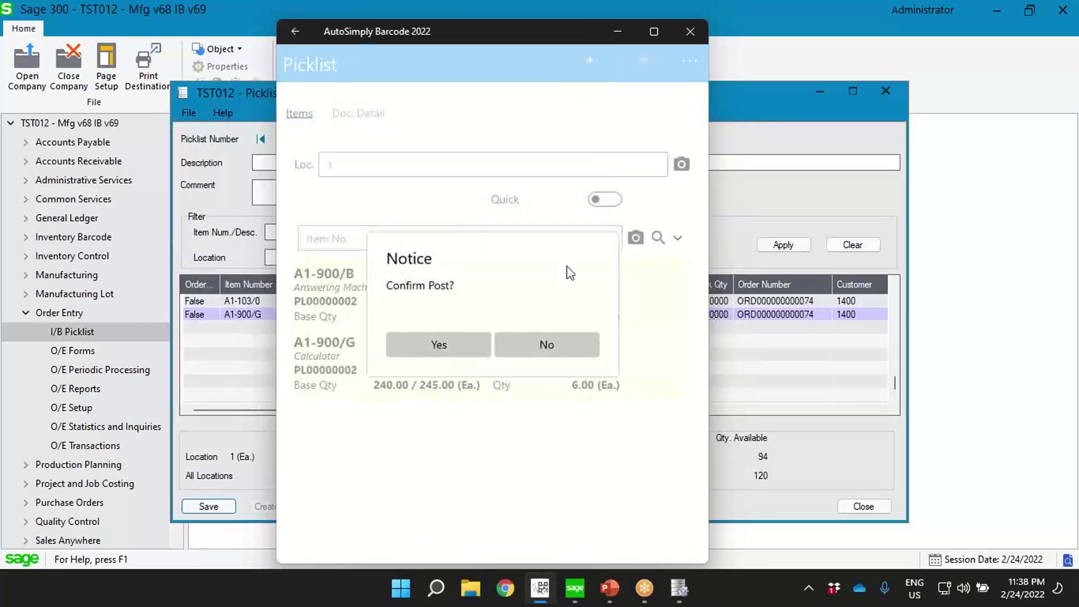
click(441, 341)
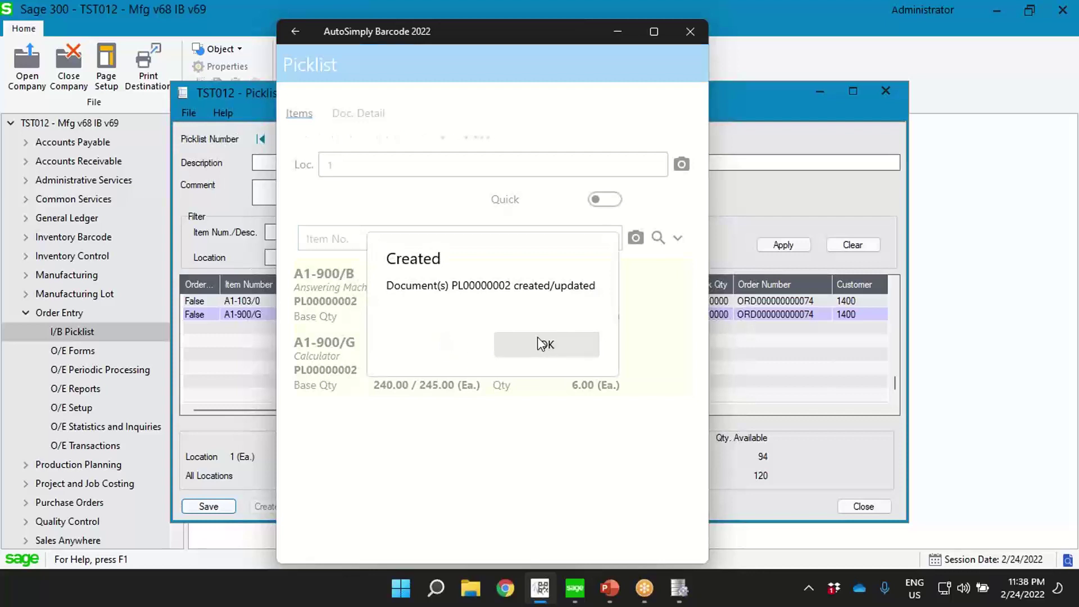
click(546, 344)
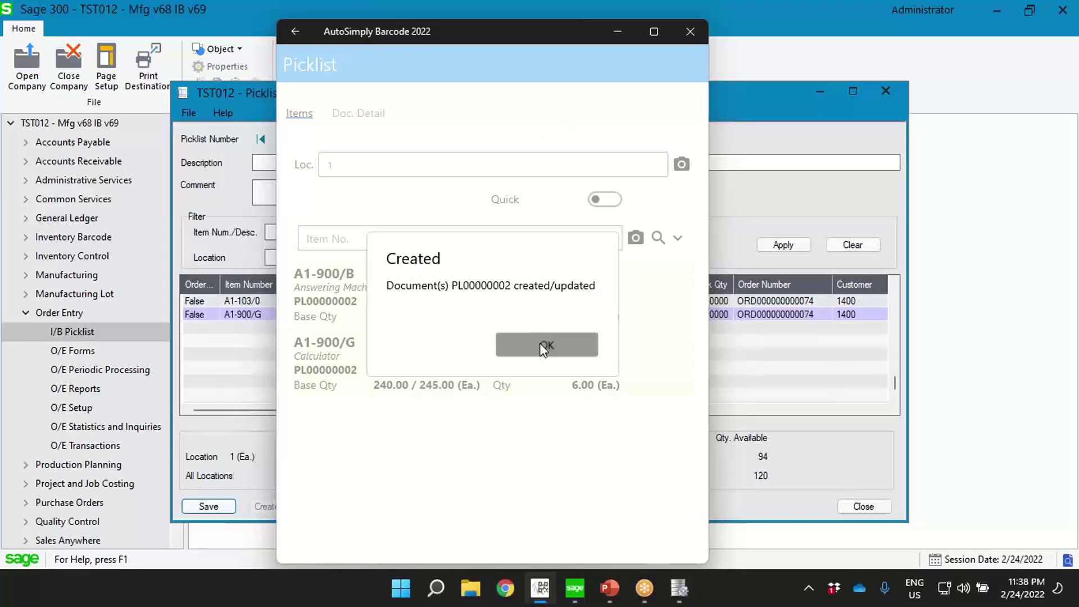
Load PL00000002 in Sage 300 and inspect the picked answering machine serials and calculator lots
click(222, 113)
click(338, 128)
click(278, 139)
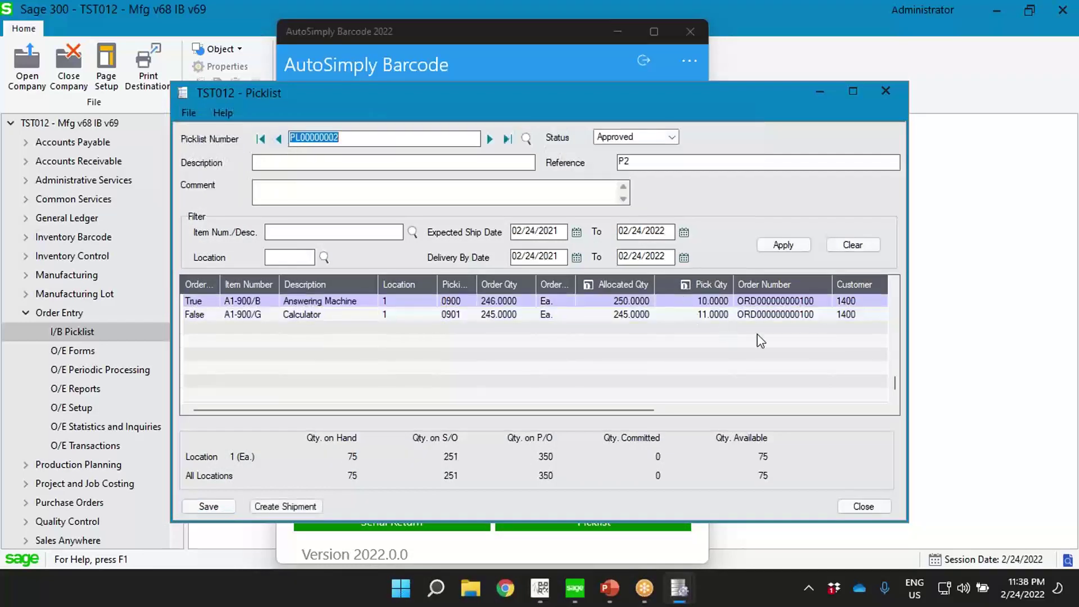
double_click(698, 298)
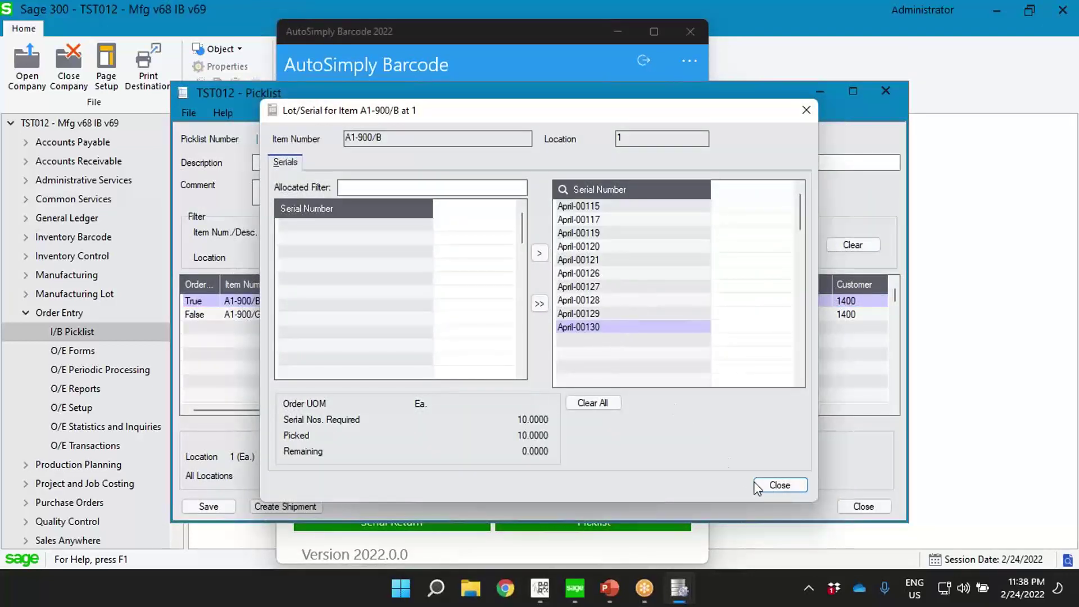
click(773, 485)
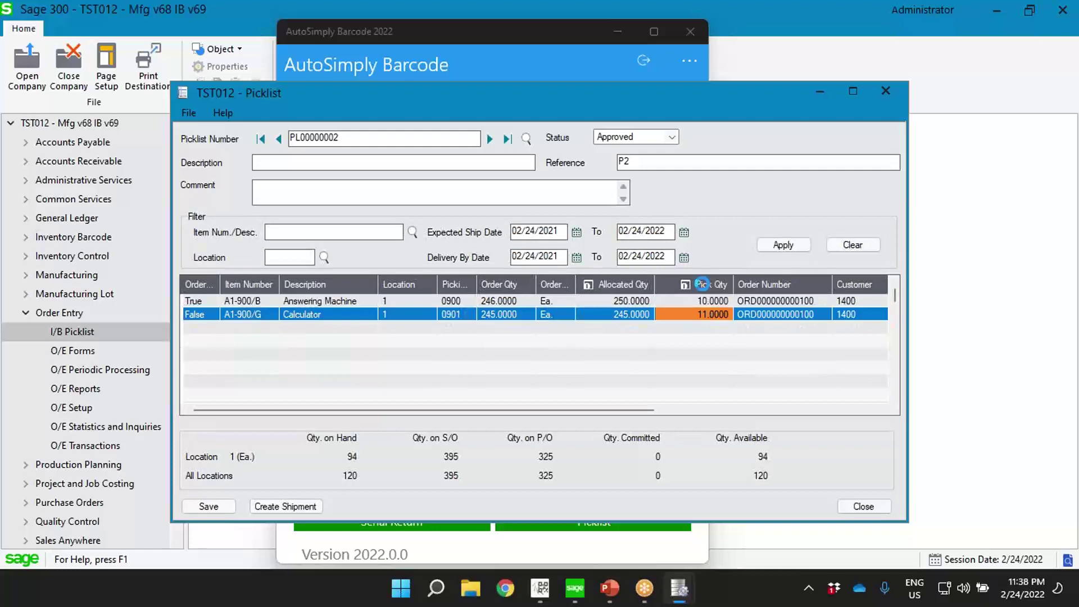
click(703, 284)
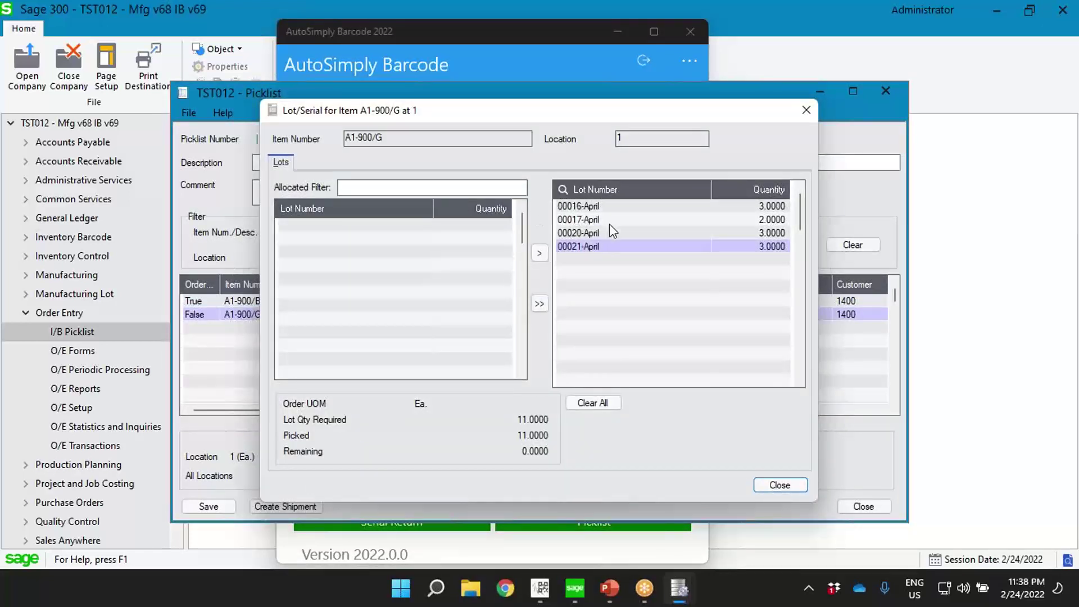
click(775, 486)
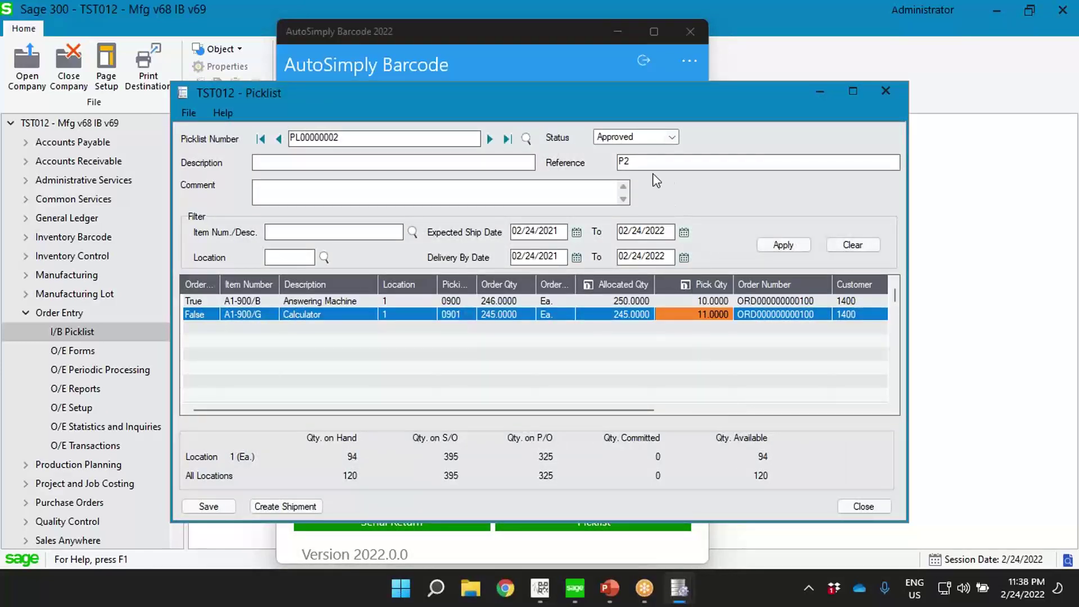
click(628, 143)
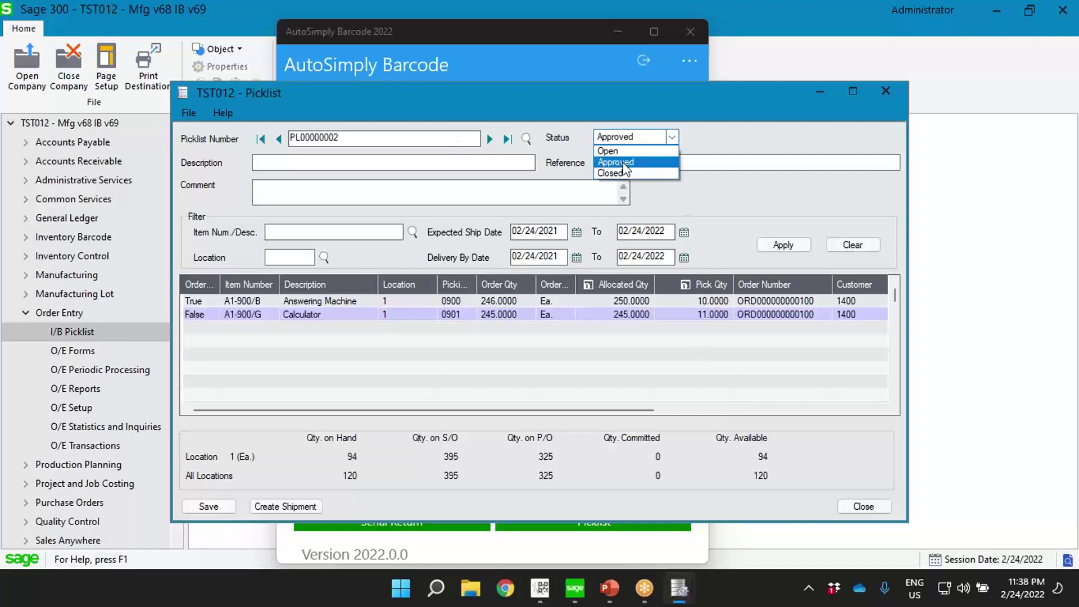
Keep the picklist Approved, try a shipment, dismiss the serial-not-in-stock error, and load PL00000001
click(625, 162)
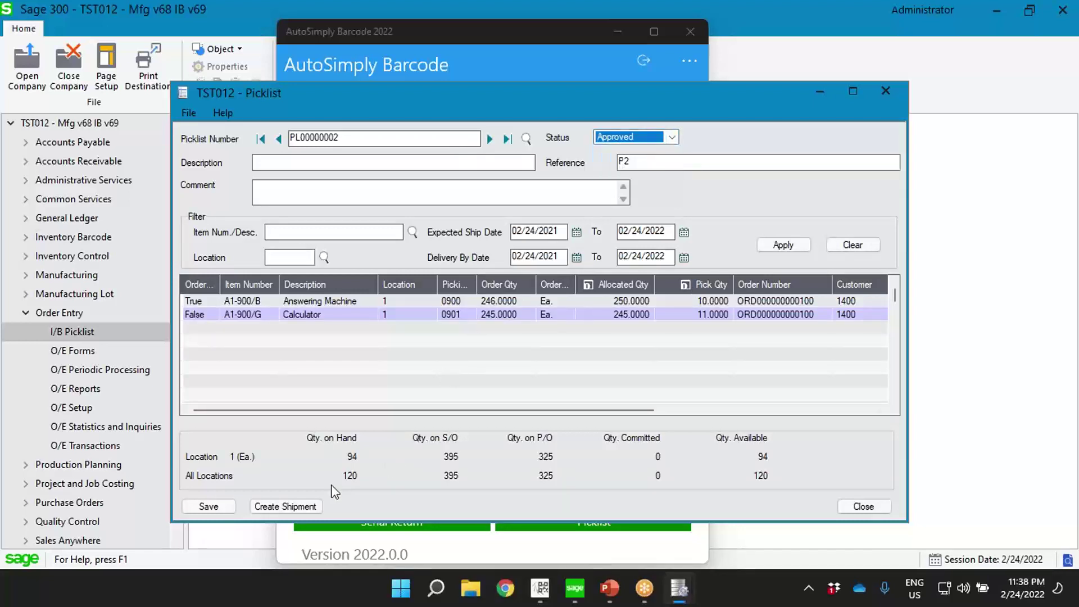
click(280, 507)
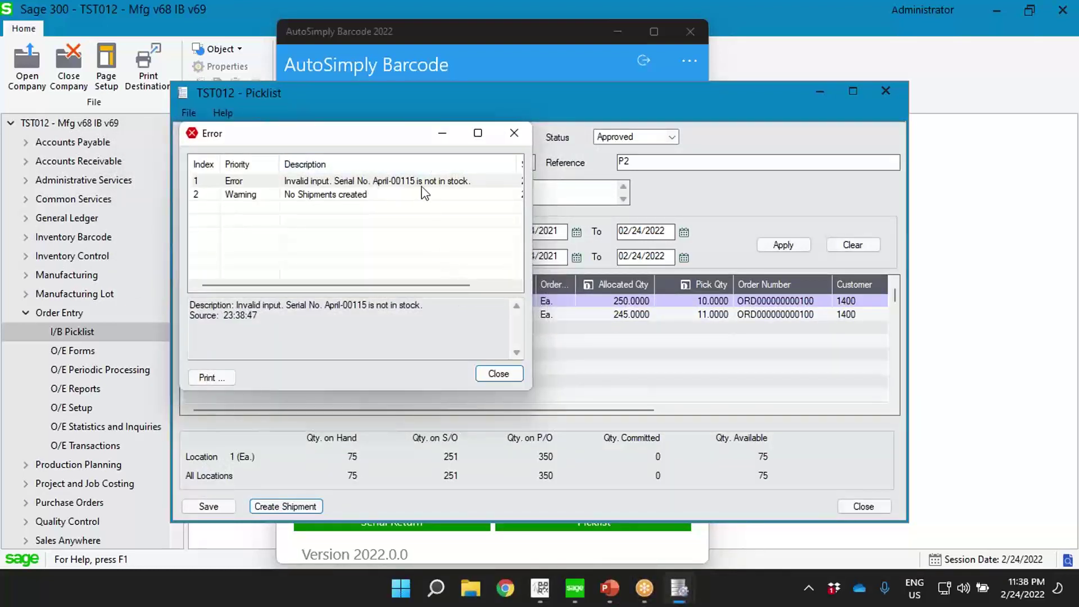
click(498, 374)
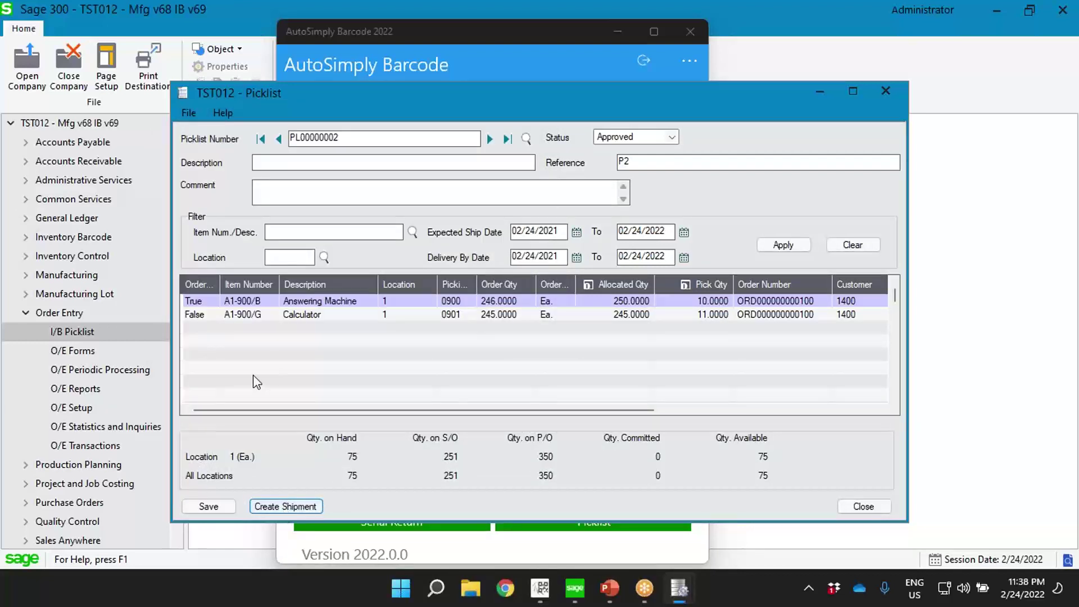
click(278, 139)
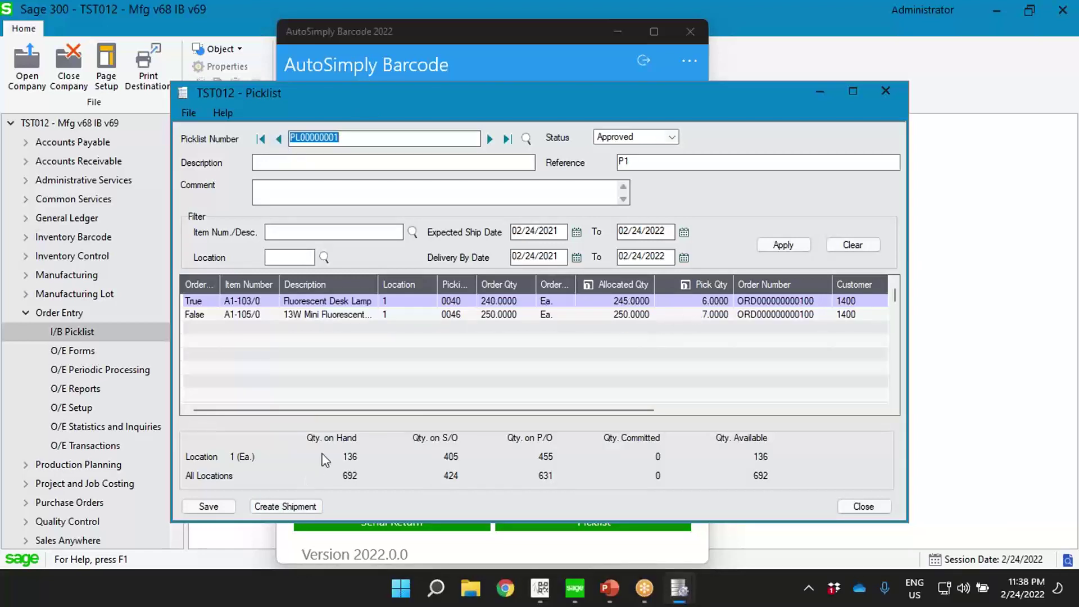
Create the shipment from PL00000001, dismiss the confirmation message, and select the Location filter field
click(285, 507)
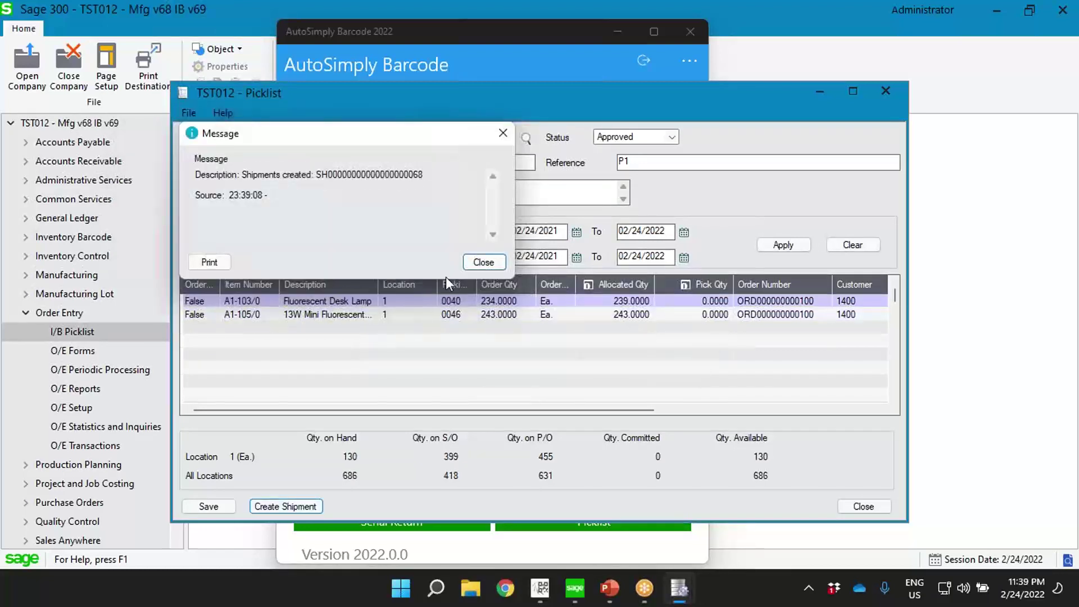
click(487, 265)
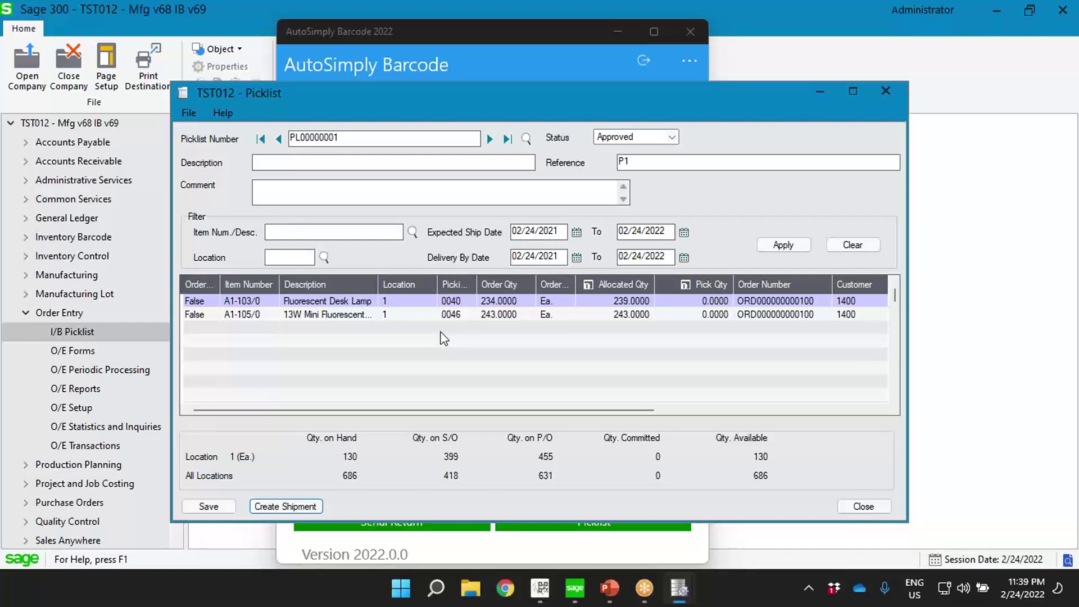
click(297, 254)
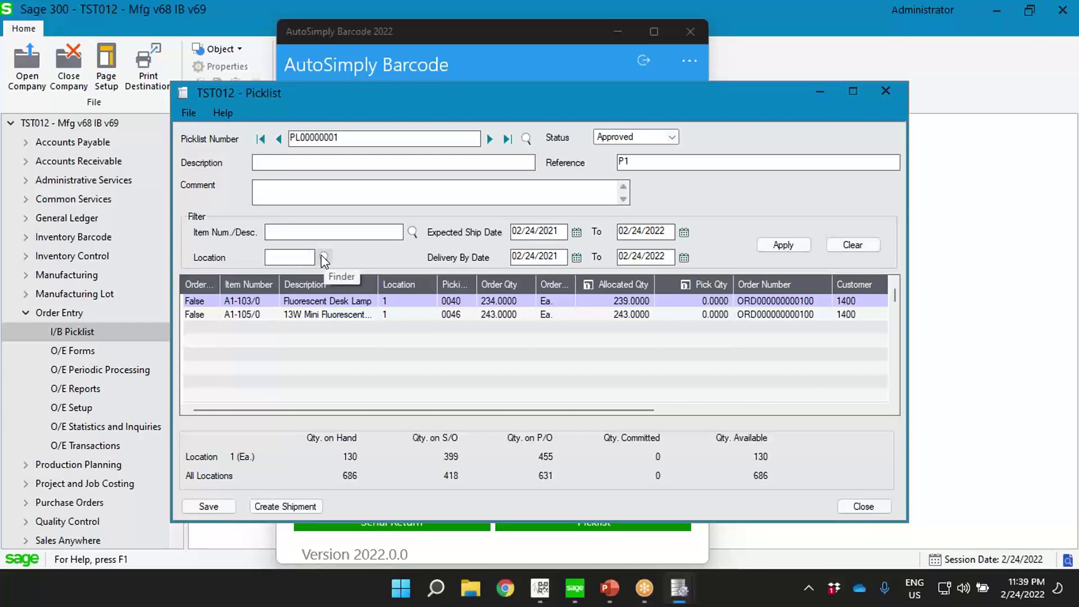
Filter the picklist lines by item 'lamp'
click(299, 231)
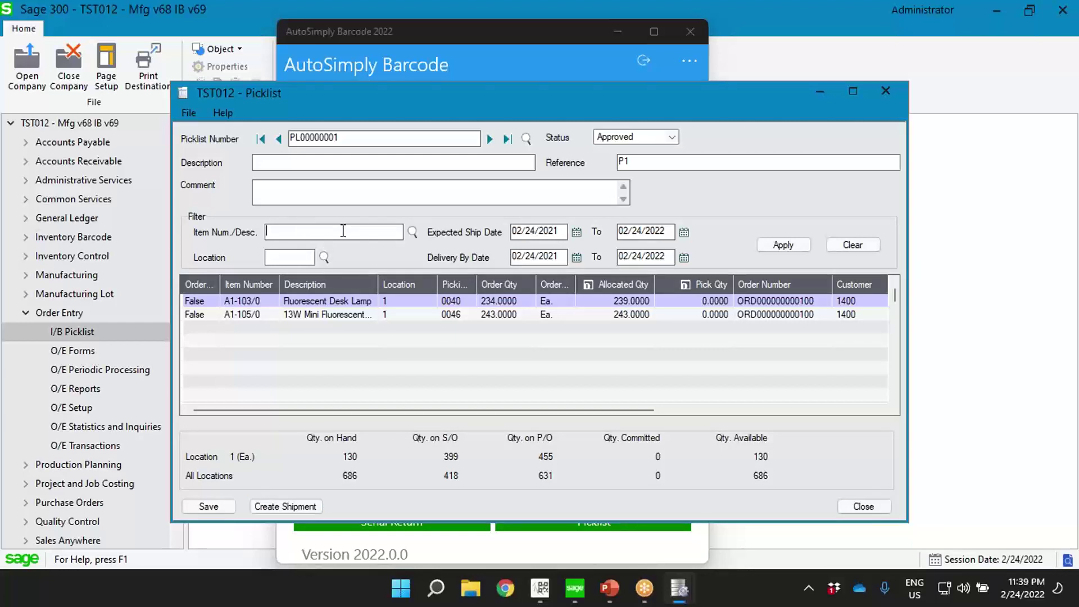
text(lamp)
click(784, 245)
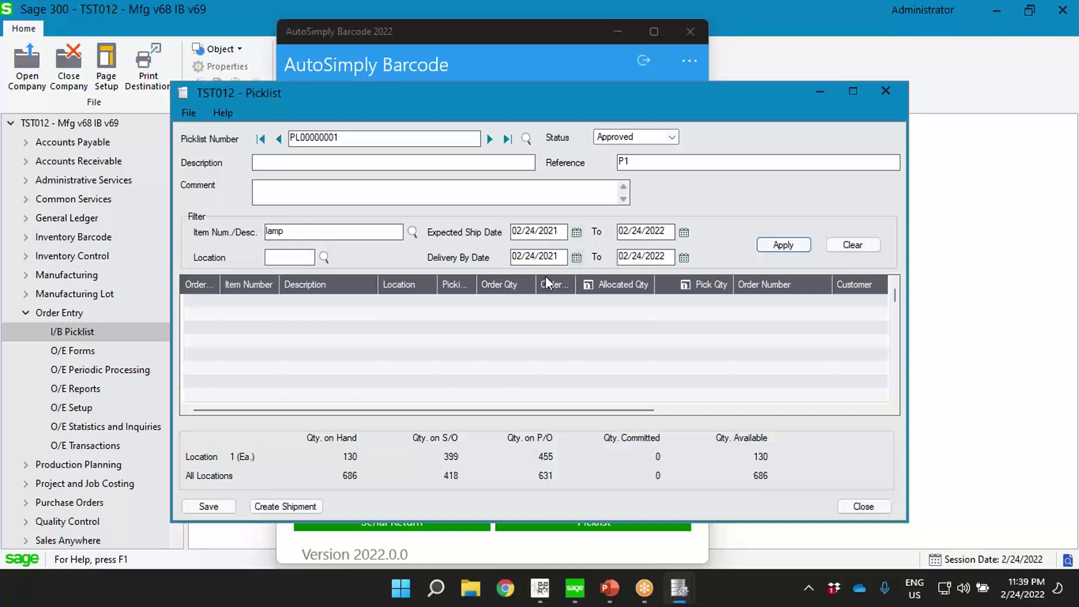
Change both start dates to 02/24/2020, reapply the filters, and minimise the Picklist window
drag(561, 231, 550, 231)
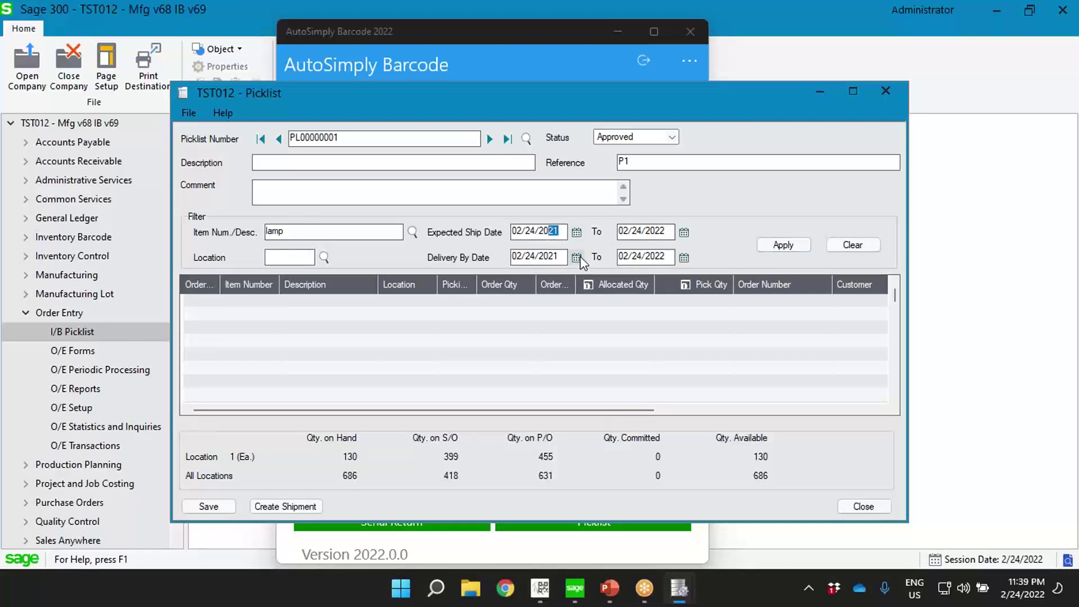
text(20)
click(553, 260)
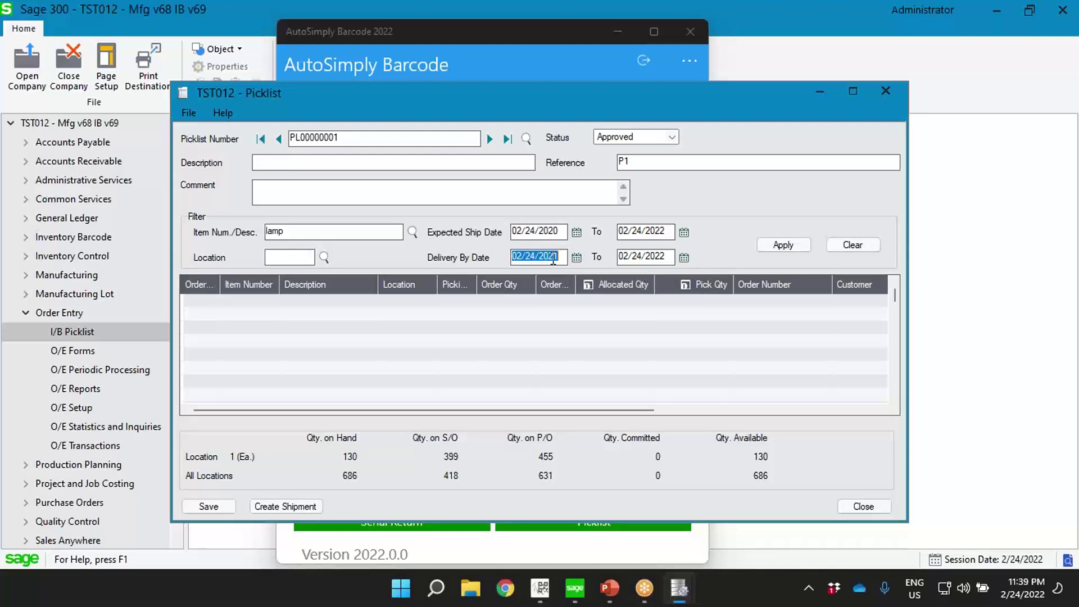
click(553, 260)
key(BackSpace)
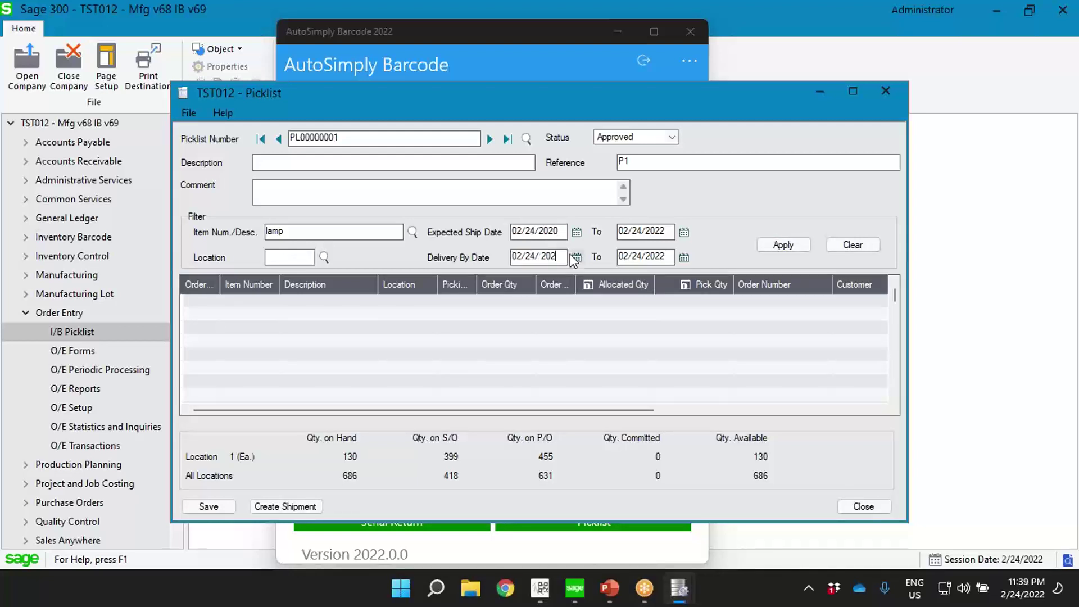
text(0)
click(762, 246)
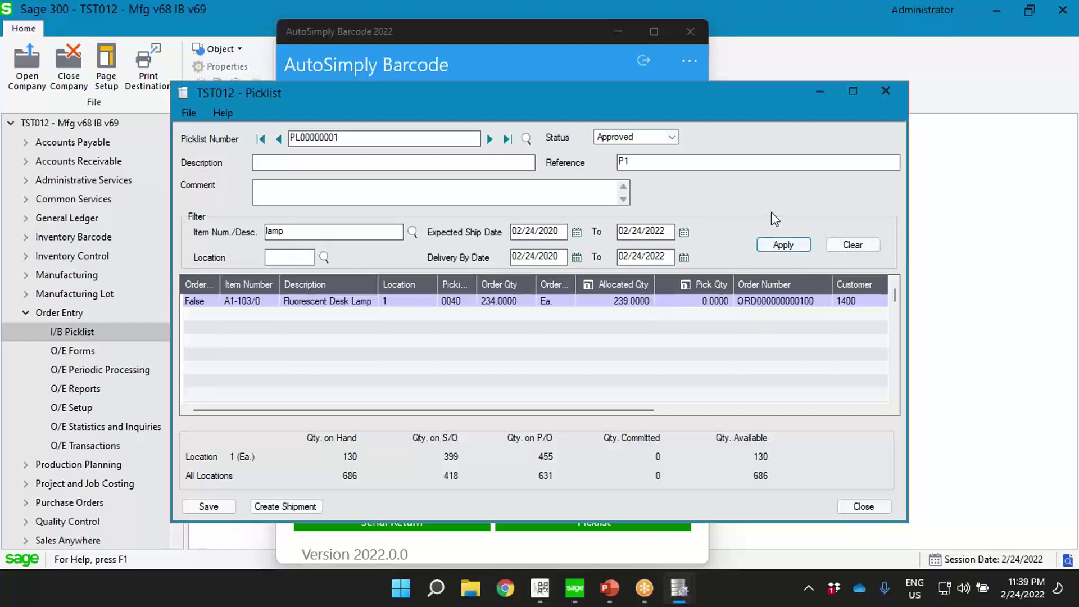
click(820, 93)
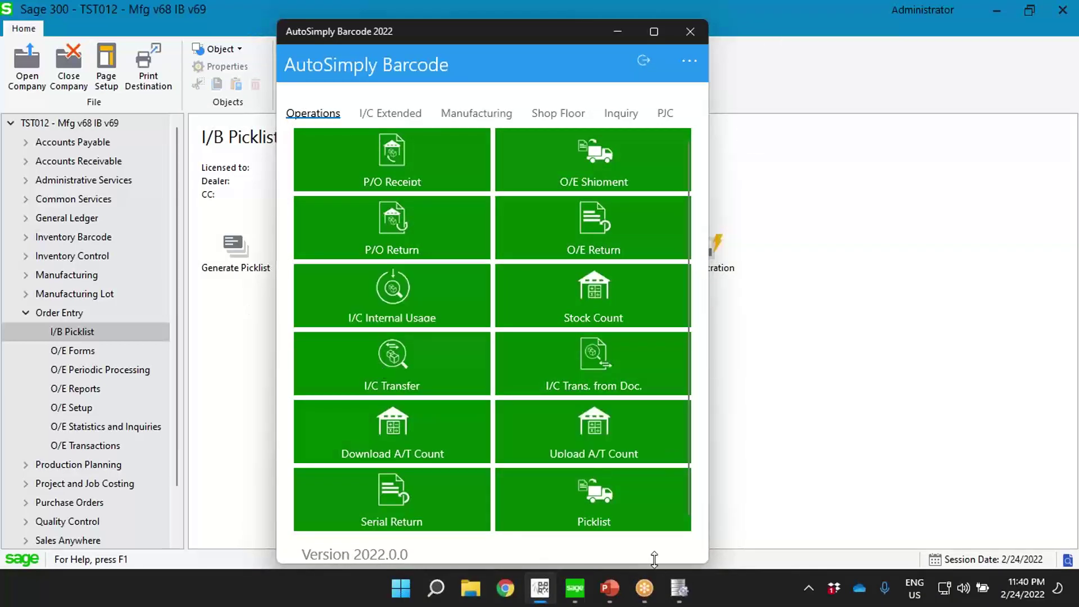
Bring Sage 300's I/B Picklist folder in front of the AutoSimply Barcode window
mouse_move(679, 586)
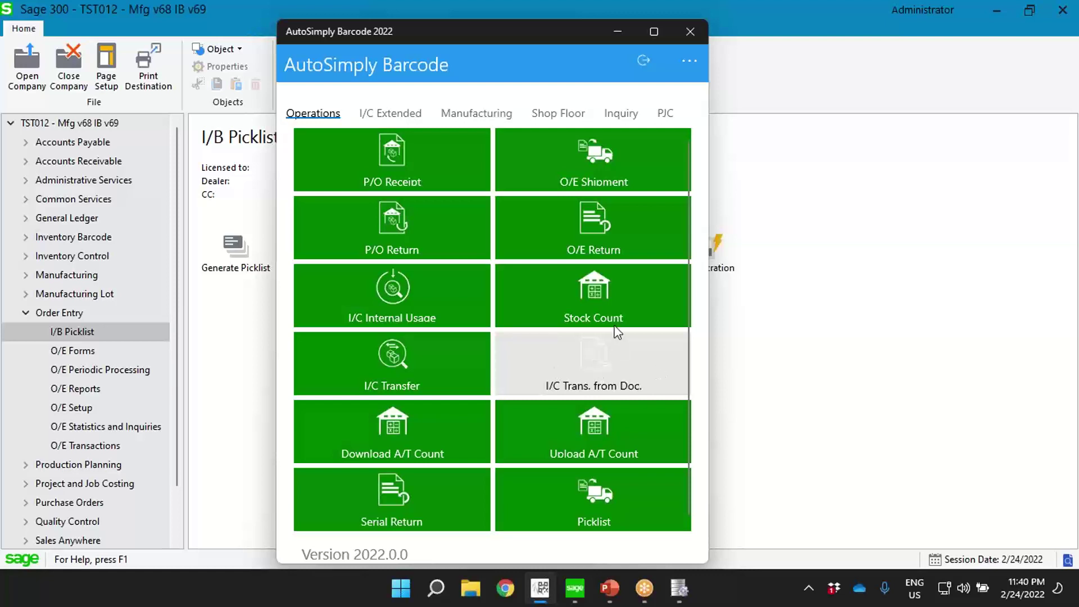
click(713, 395)
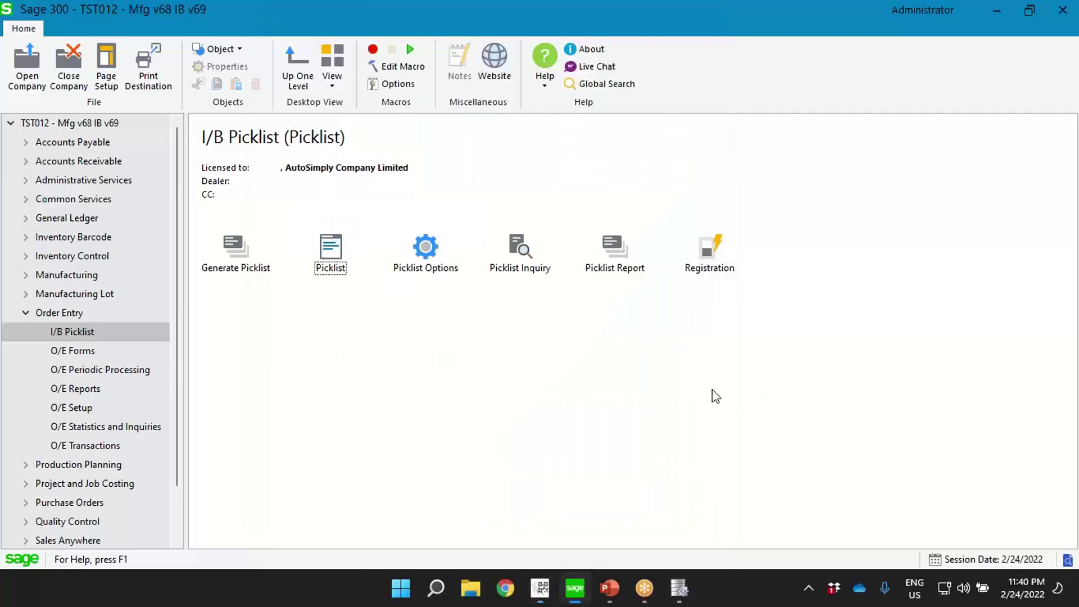
double_click(325, 272)
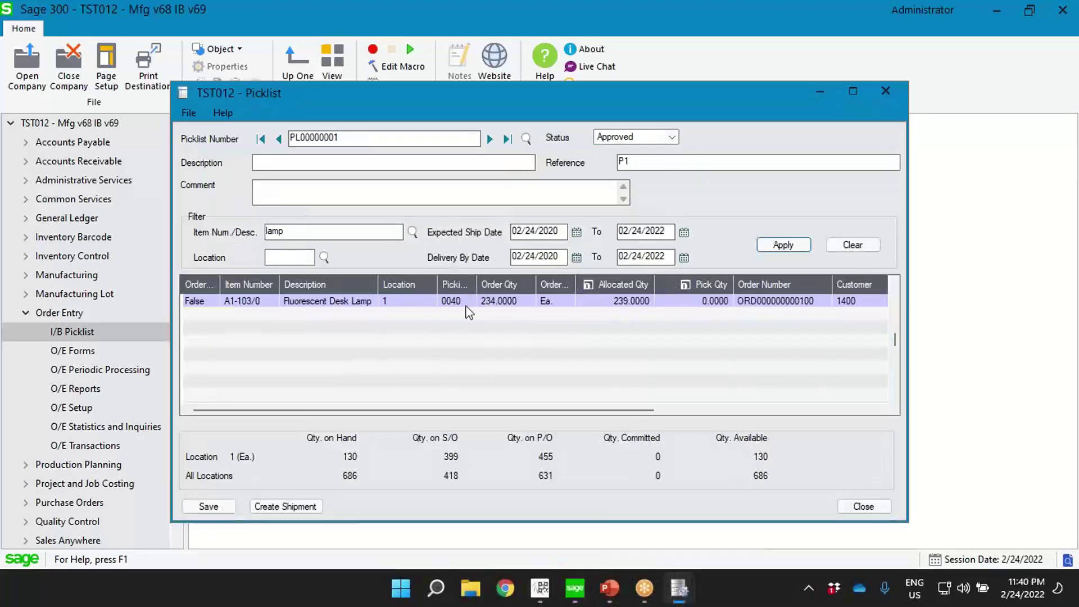
click(613, 302)
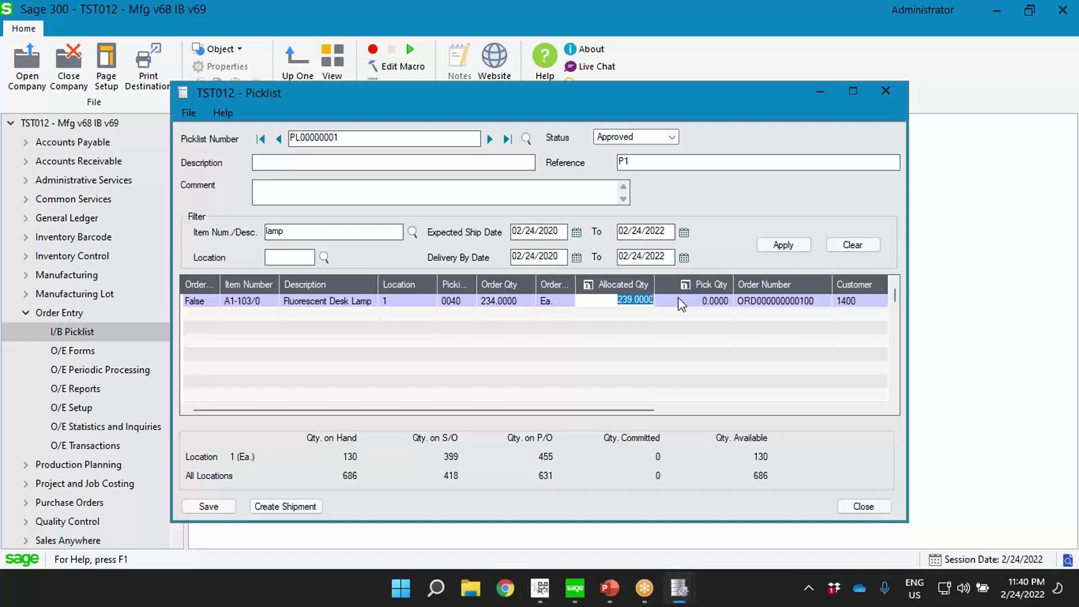
drag(655, 415, 736, 417)
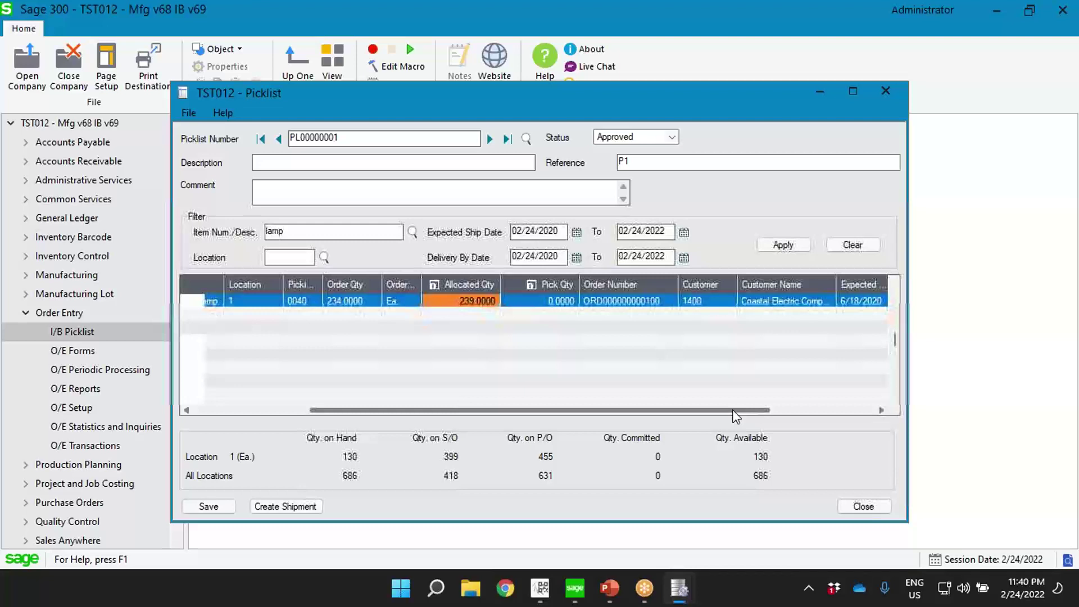
scroll(736, 417, left, 1)
drag(736, 417, 626, 317)
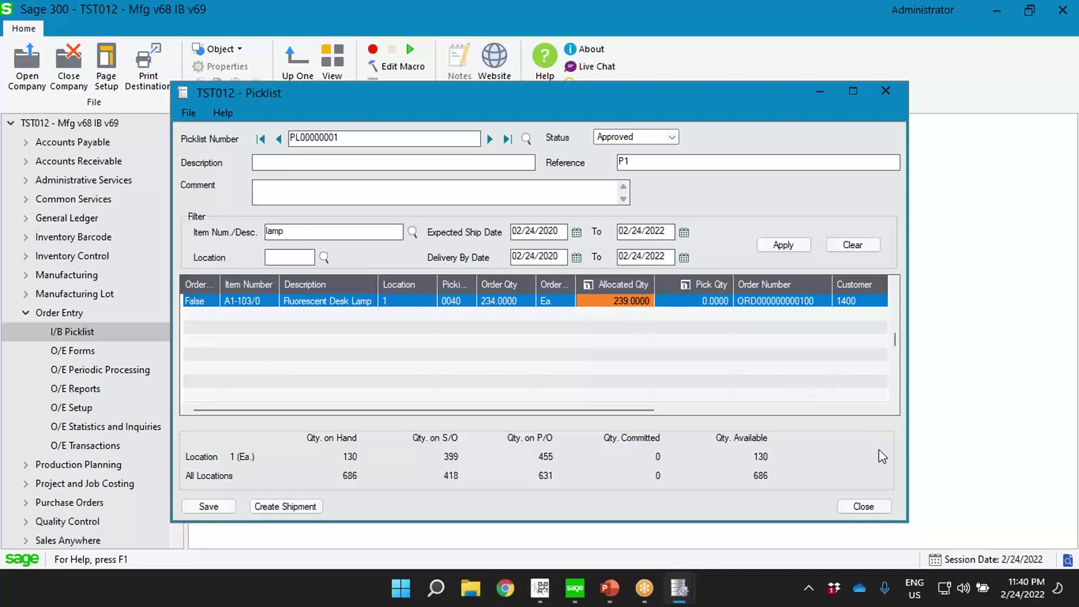
key(alt+F4)
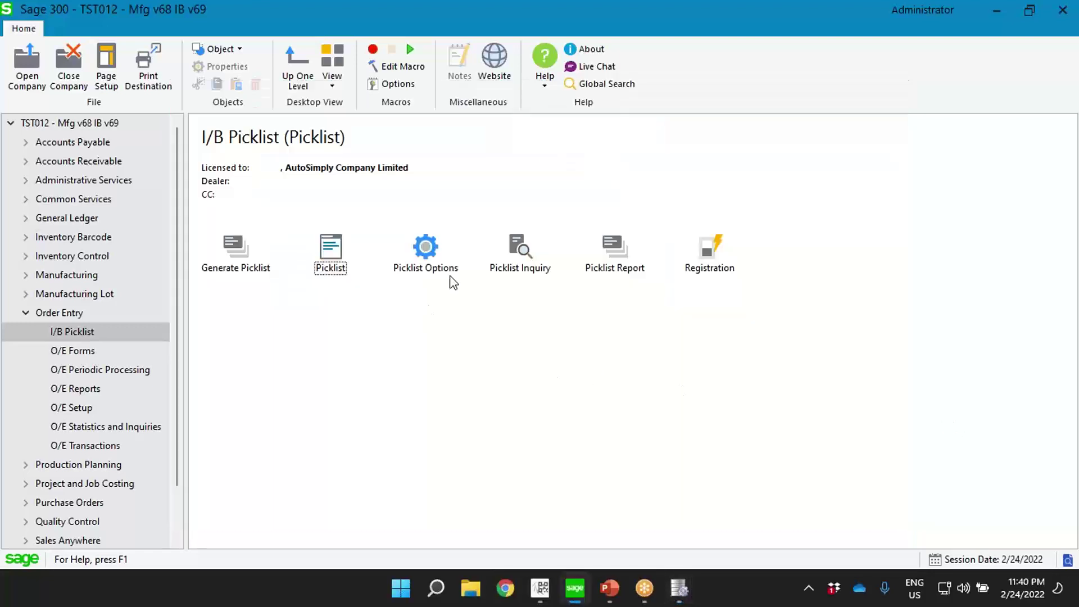
Open I/B Picklist Options, keep Init Allocated Qty at Order Qty, and move the dialog lower
click(430, 272)
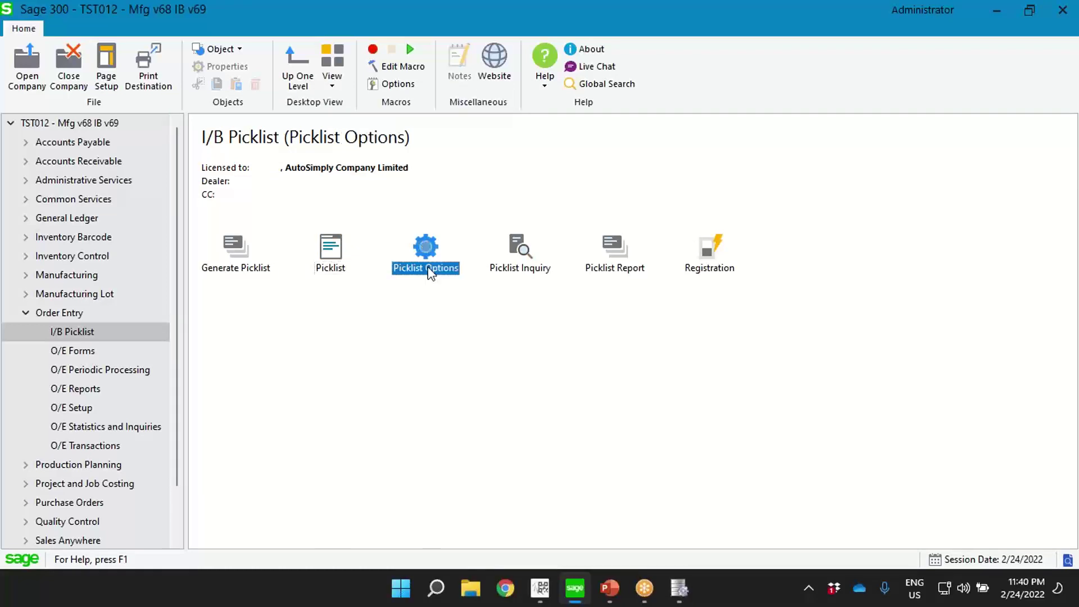
double_click(430, 273)
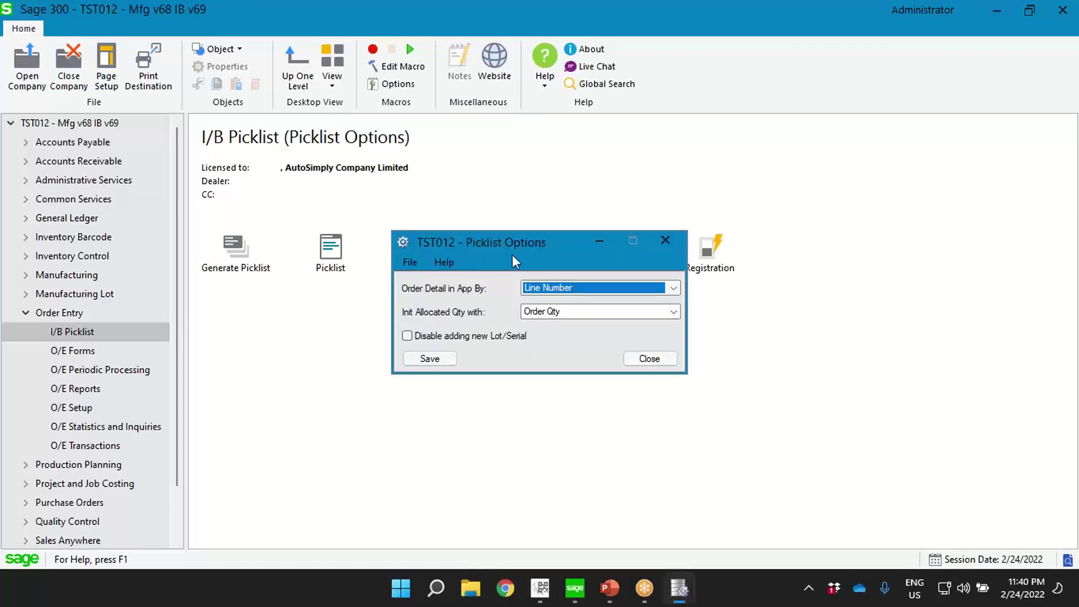
click(554, 312)
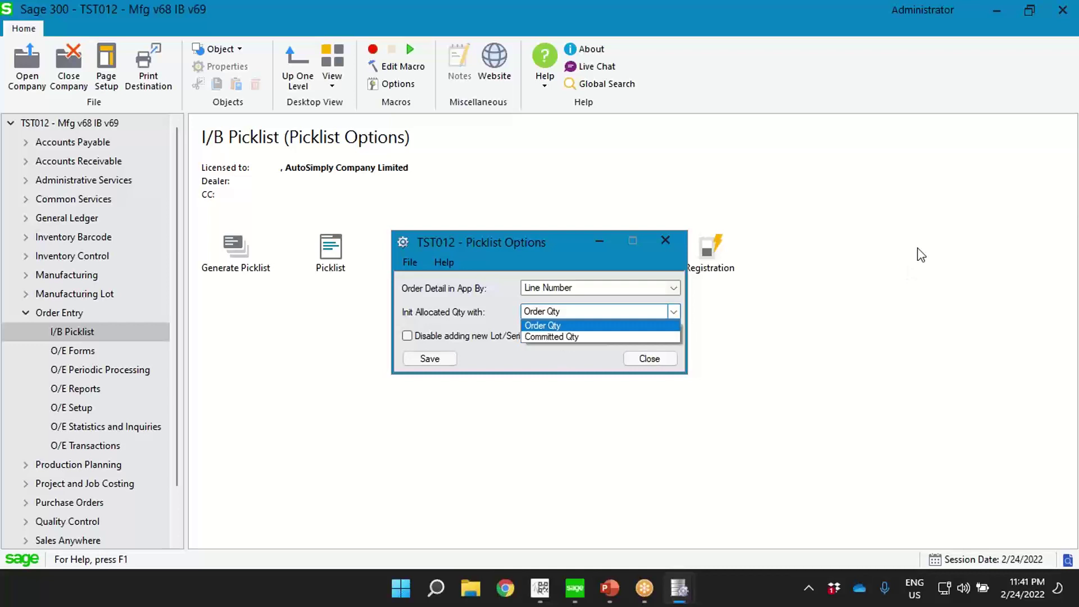
click(798, 37)
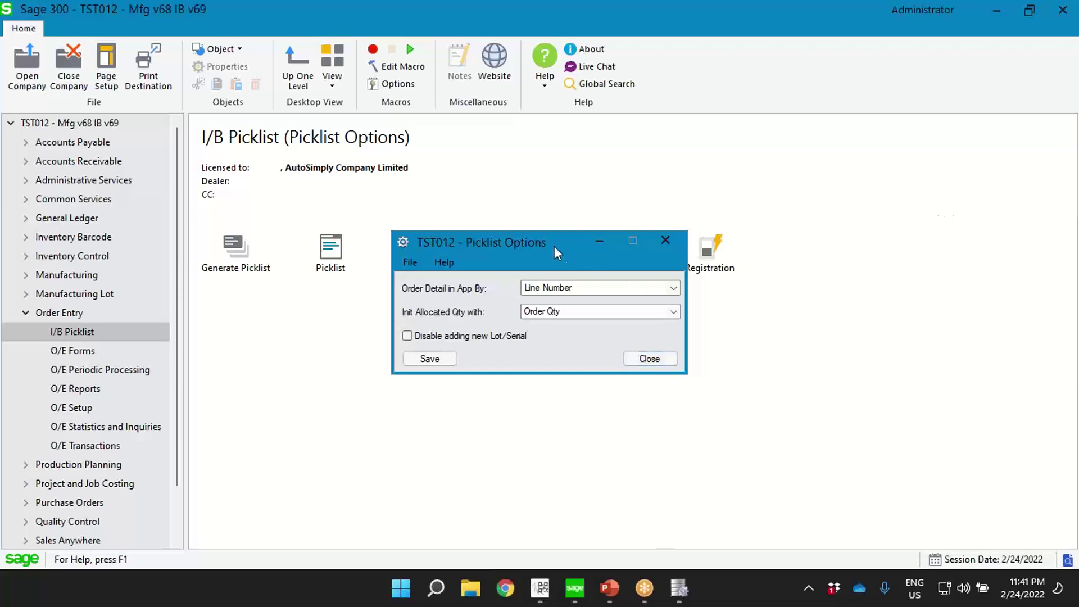
drag(555, 247, 499, 315)
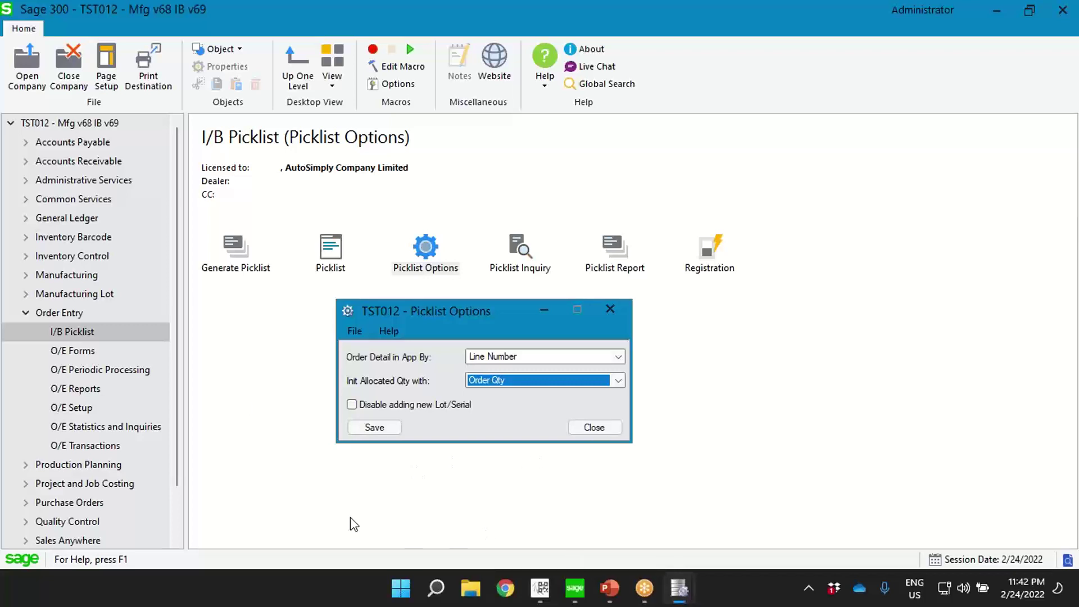
Reopen picklist PL00000001 (reference P1) and select its Fluorescent Desk Lamp line
double_click(332, 268)
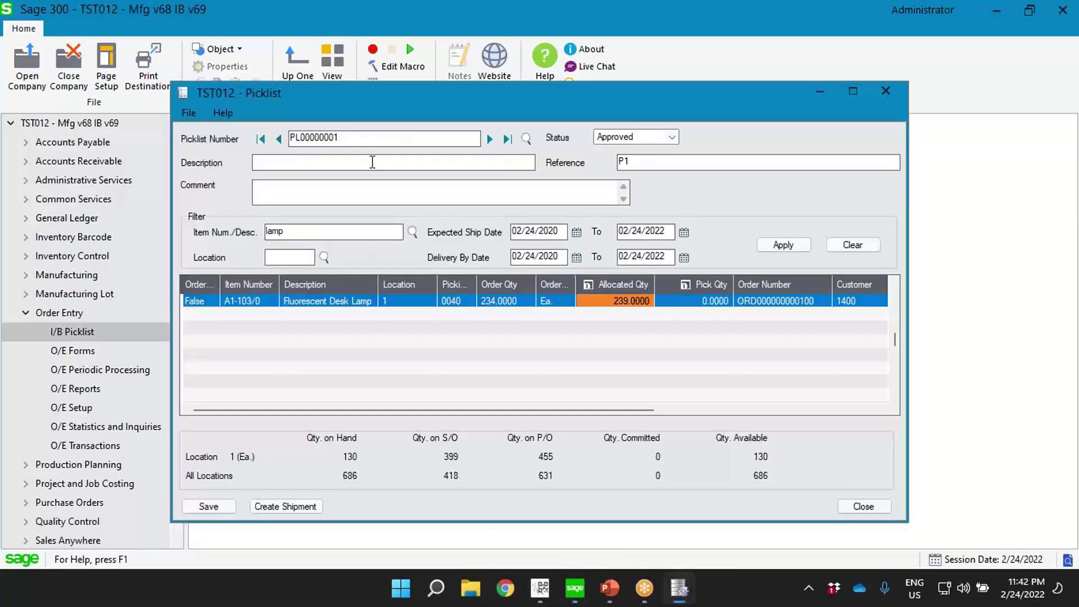
click(635, 163)
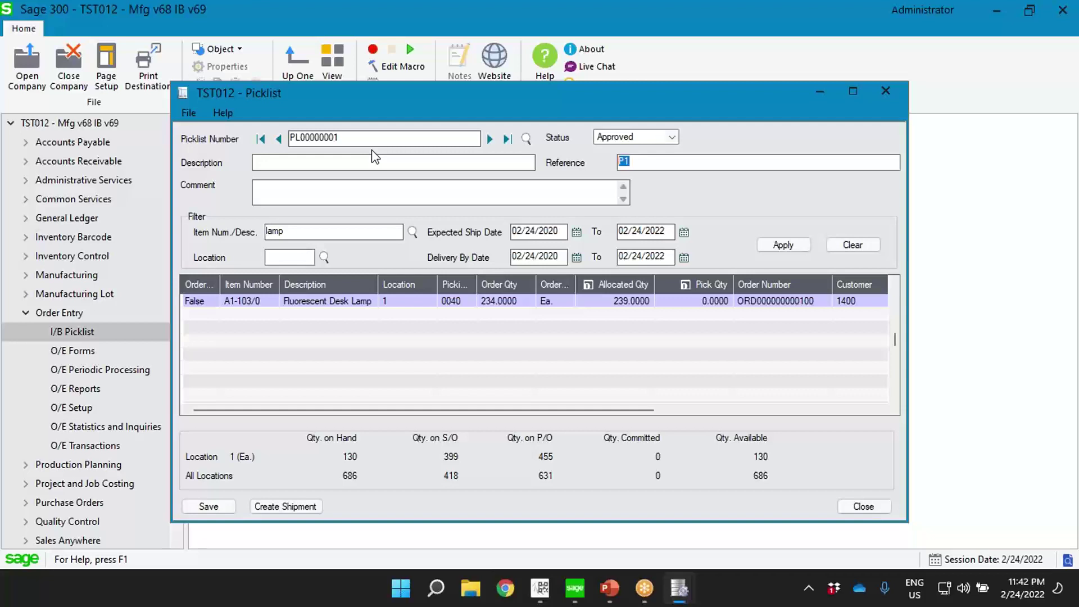
click(402, 302)
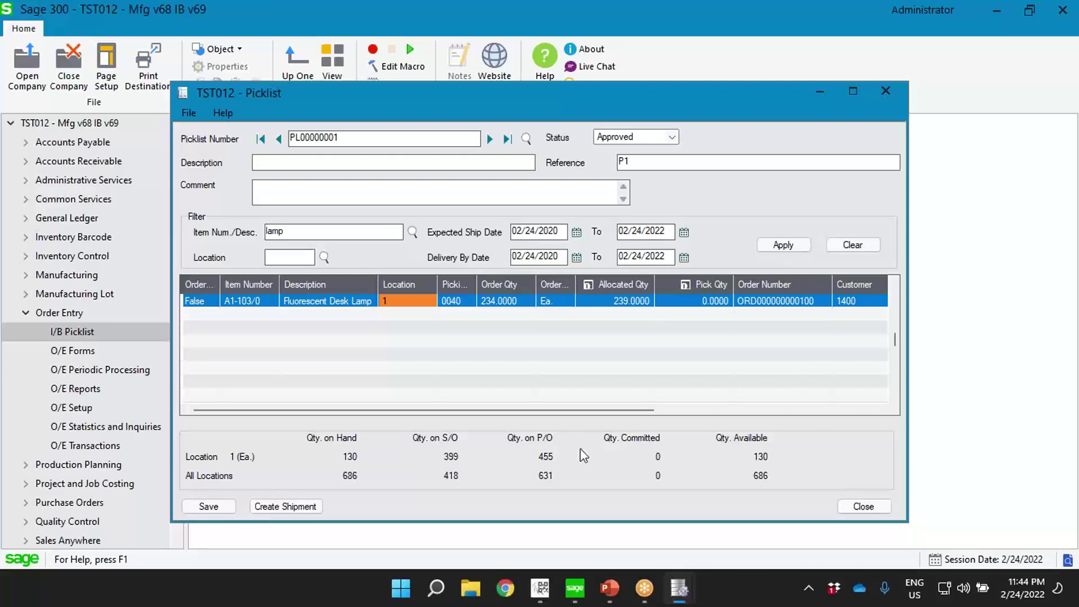
Check the Fluorescent Desk Lamp line (allocated 239, pick 0), then close the Picklist Report window
click(625, 301)
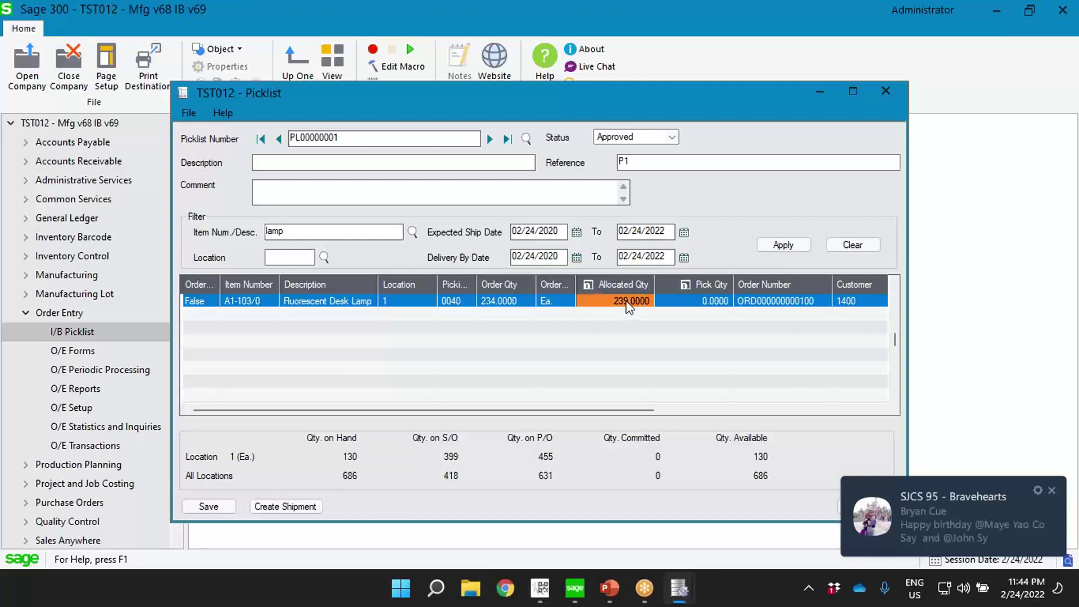
click(690, 301)
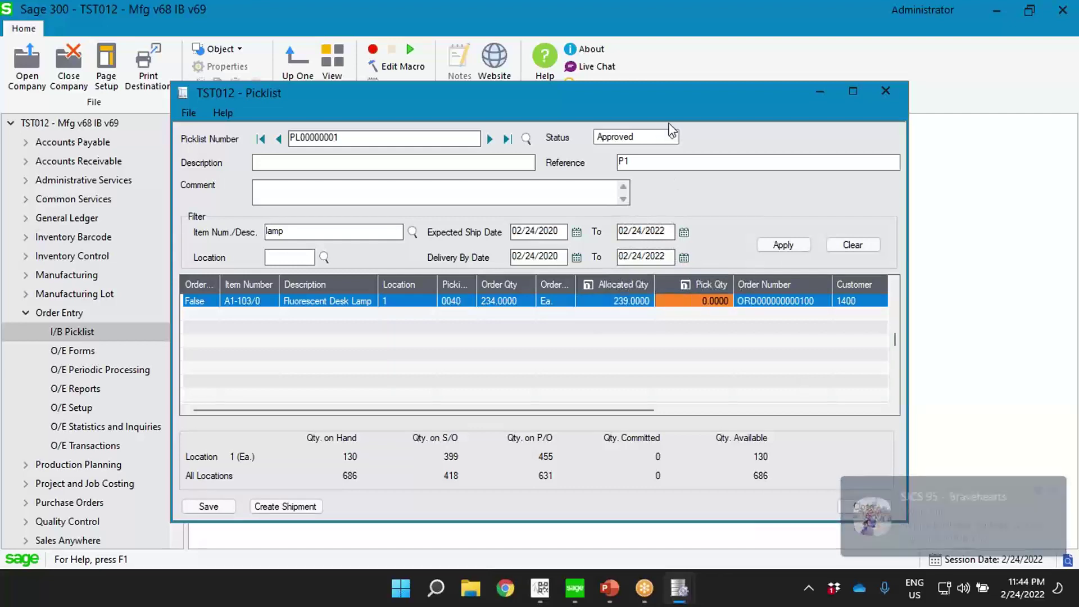
mouse_move(679, 588)
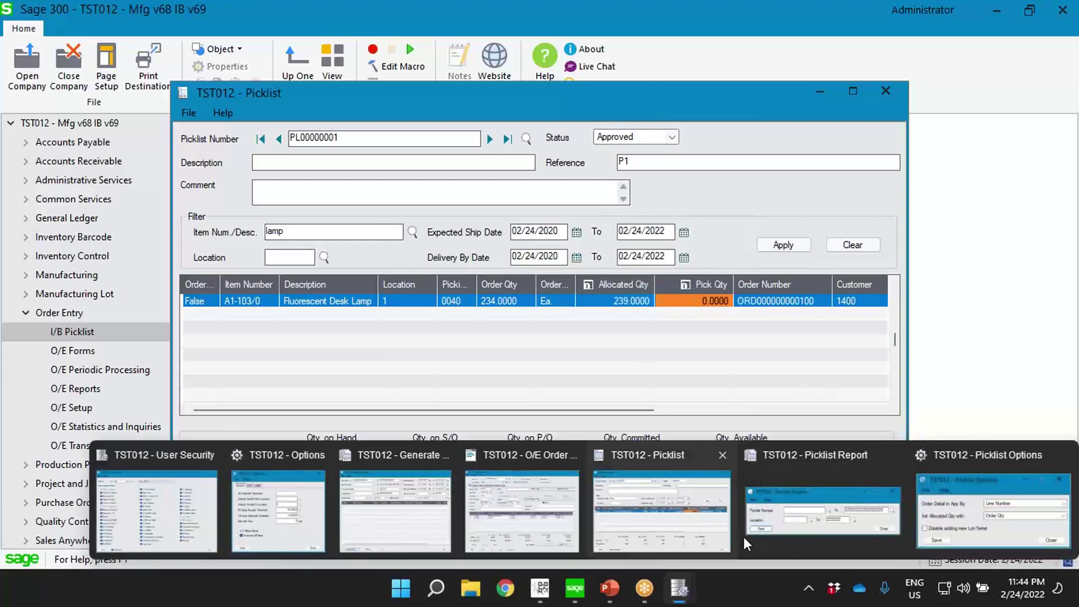
click(767, 518)
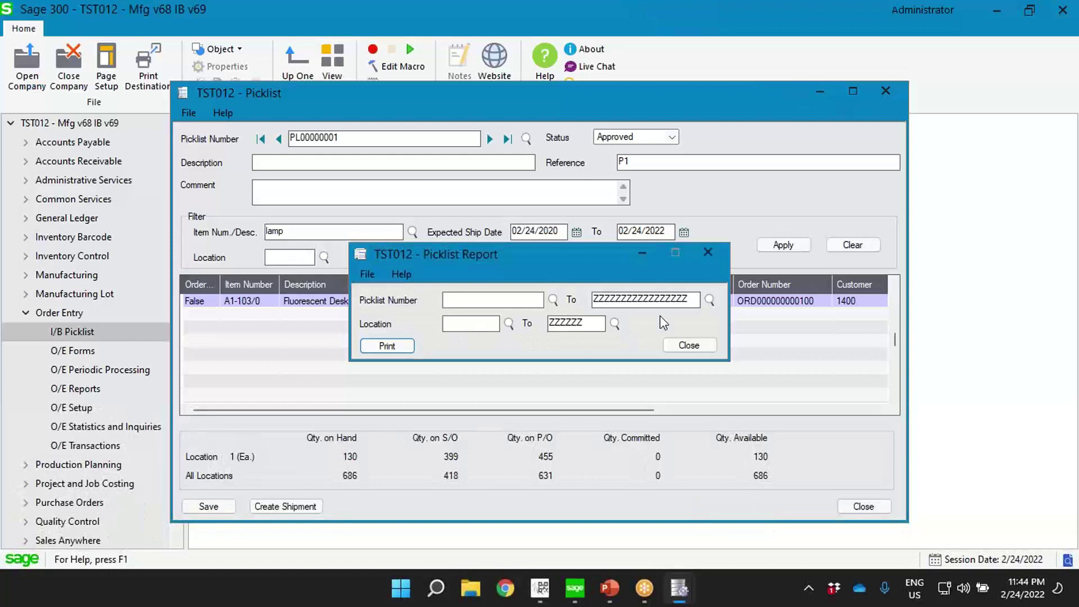
click(687, 345)
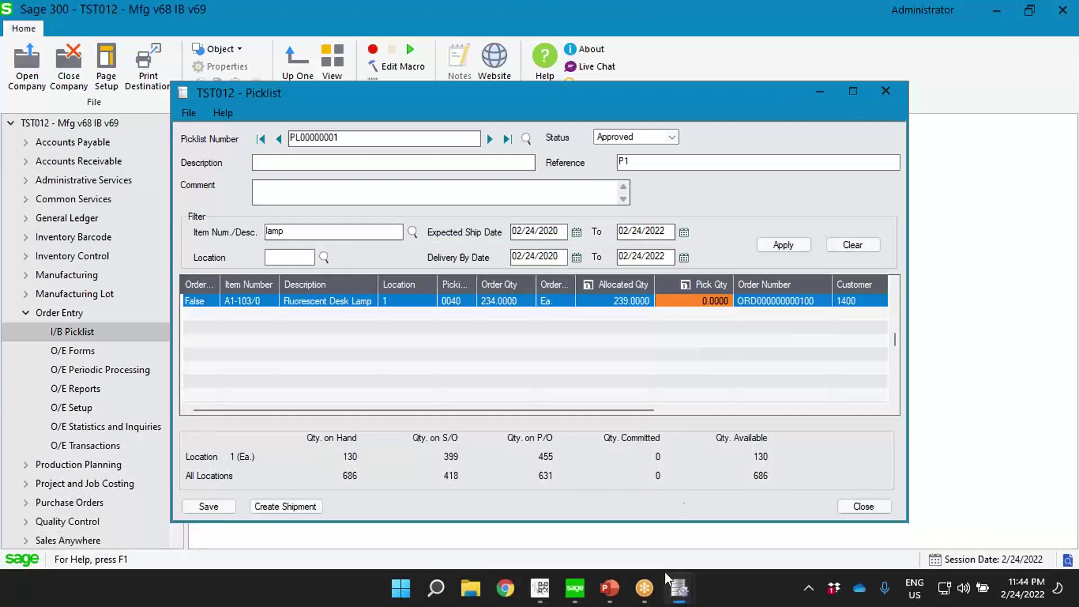
mouse_move(687, 592)
Review the Picklist Options (Line Number ordering, Order Qty allocation) and close the dialog
click(959, 482)
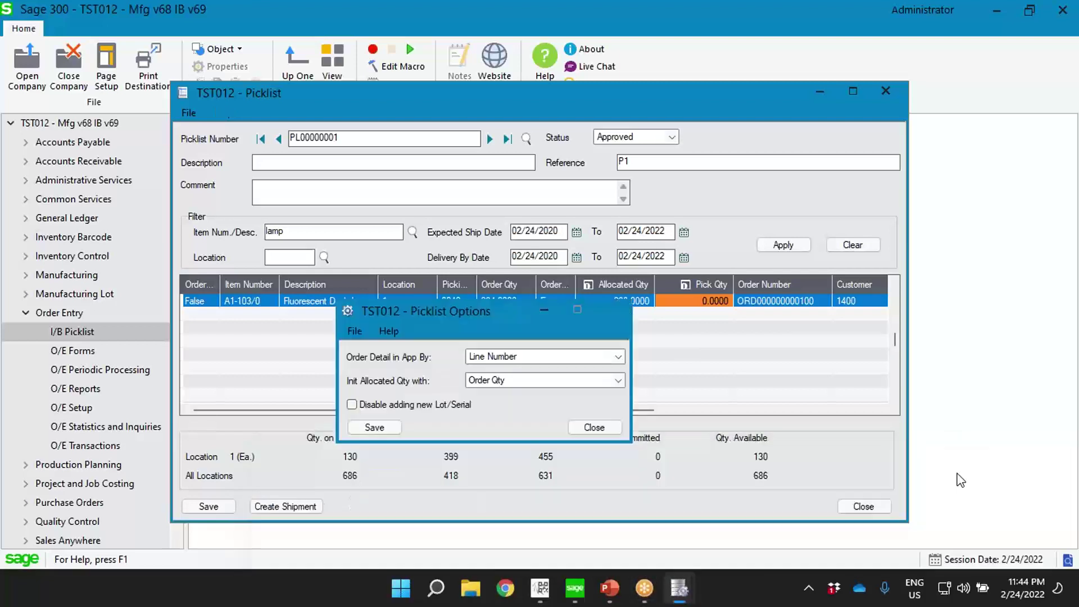
drag(471, 312, 513, 328)
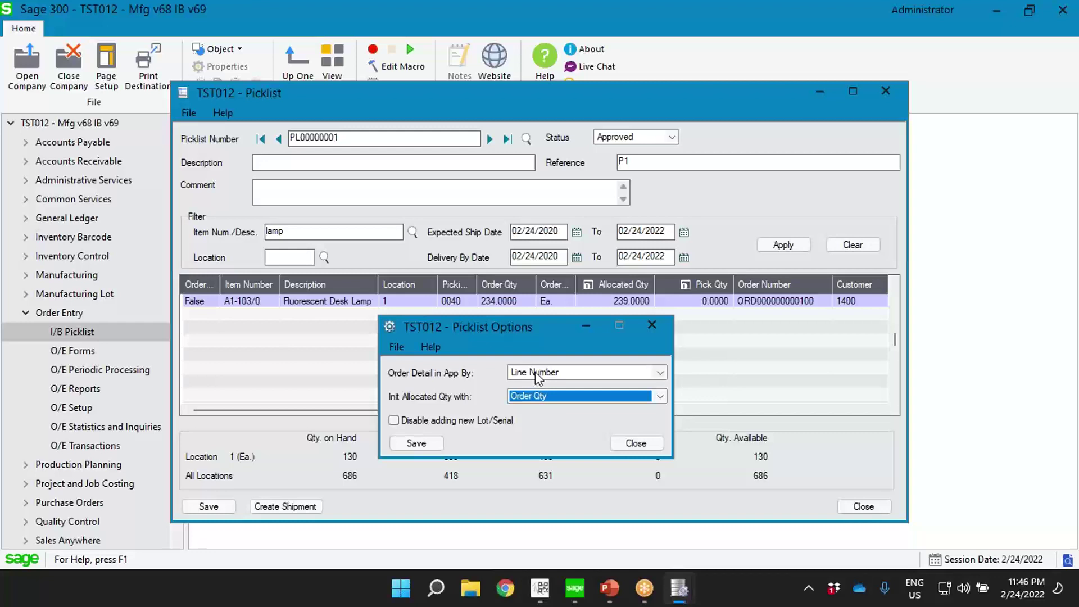
click(657, 443)
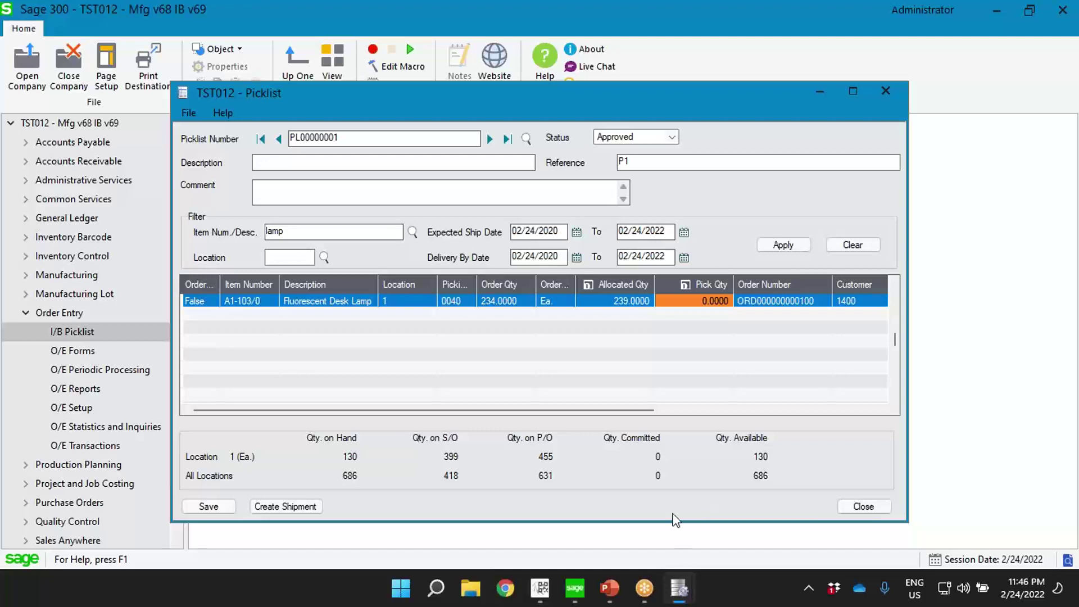
mouse_move(684, 600)
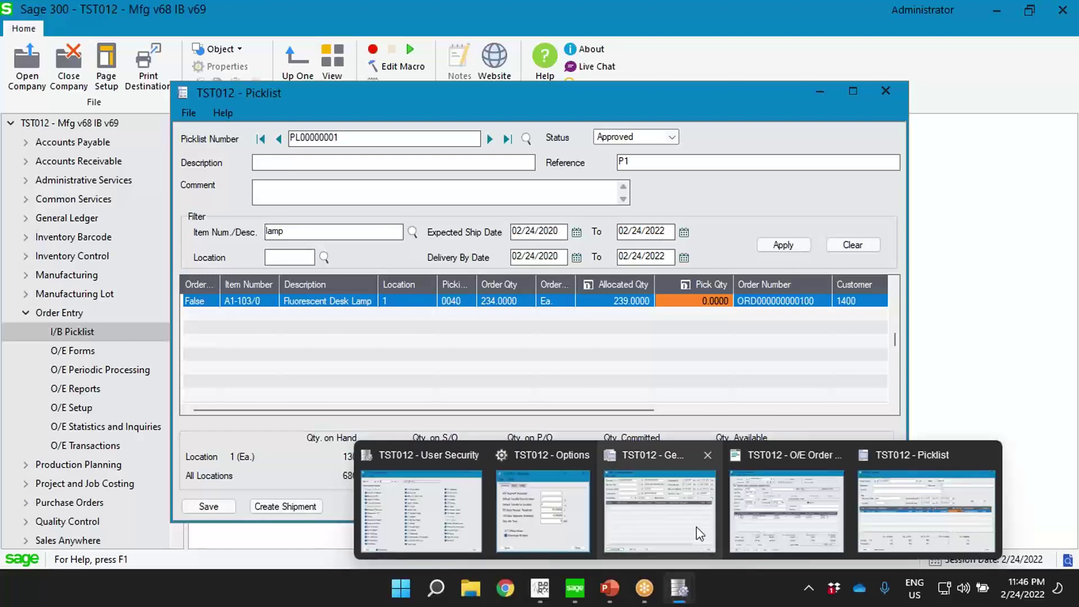
click(659, 535)
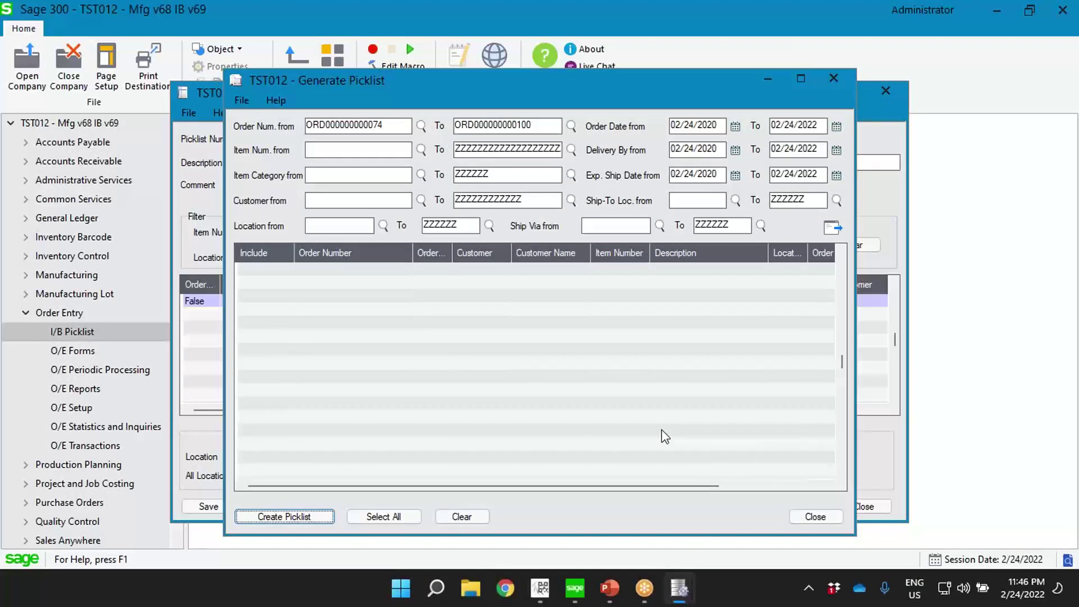
click(348, 230)
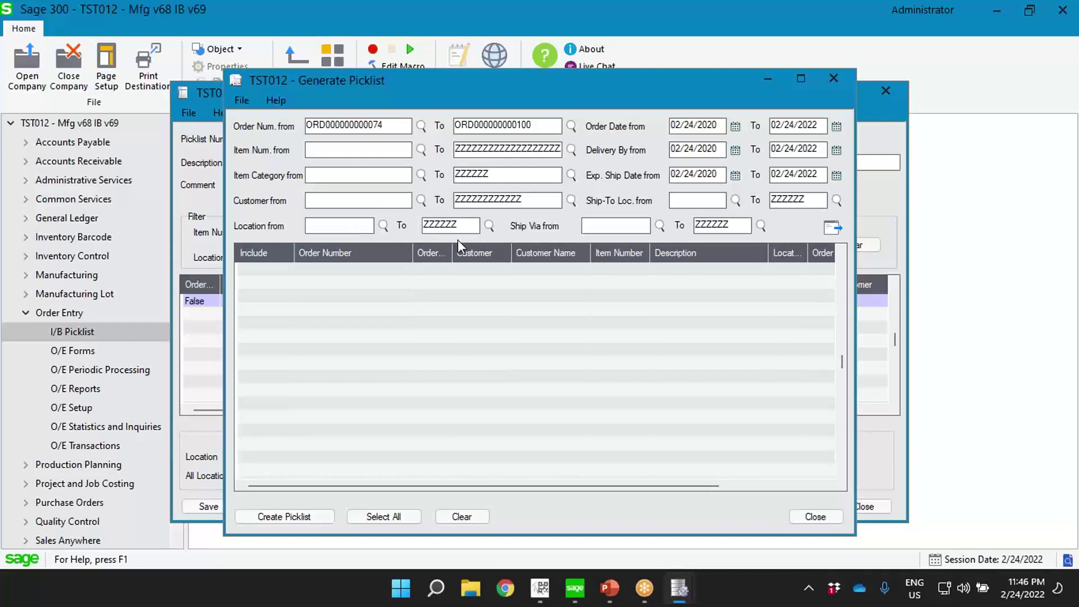
drag(382, 127, 273, 135)
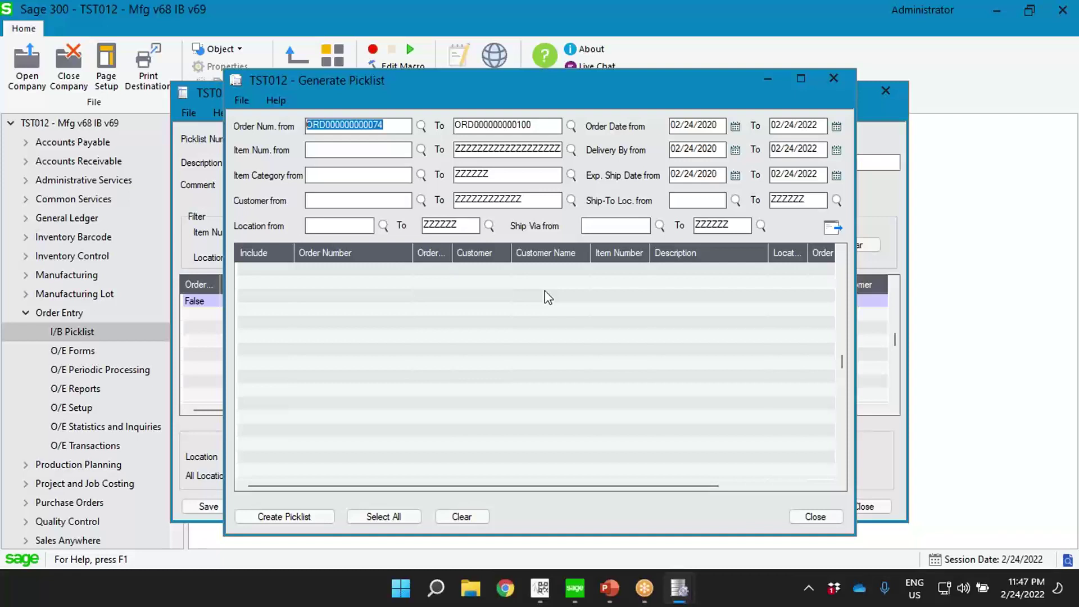
drag(555, 90, 511, 99)
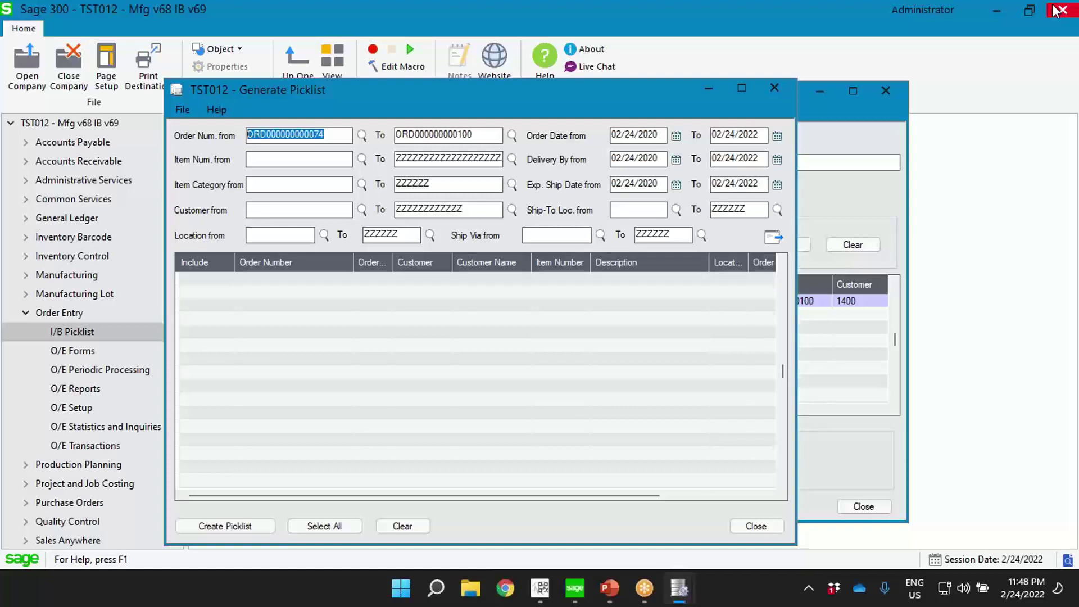
Close Generate Picklist and present the PowerPoint deck from the current slide to 'Handhelds & Other devices'
click(774, 87)
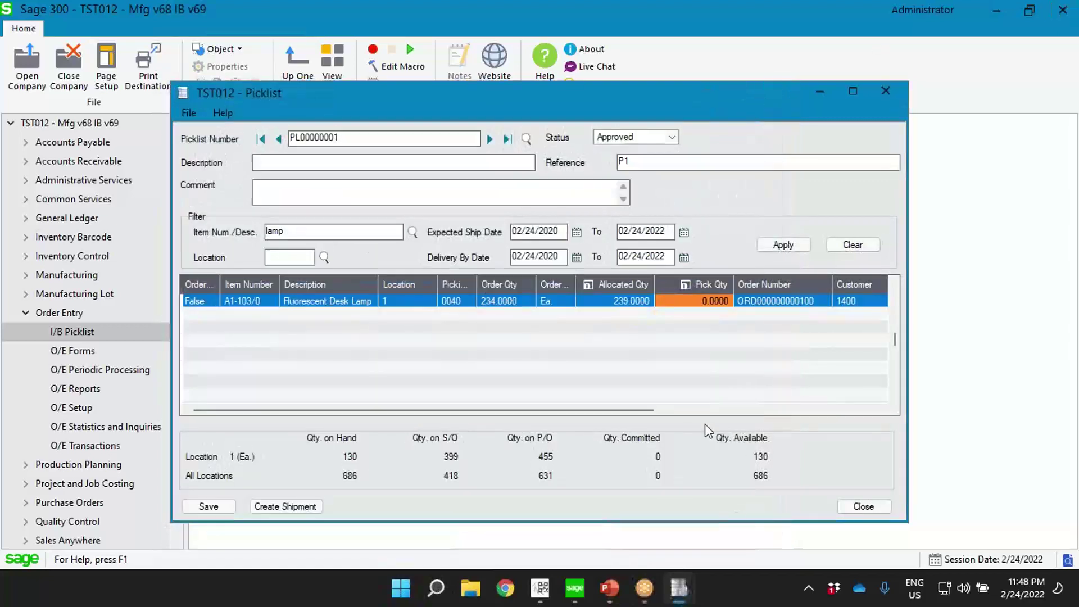
click(610, 589)
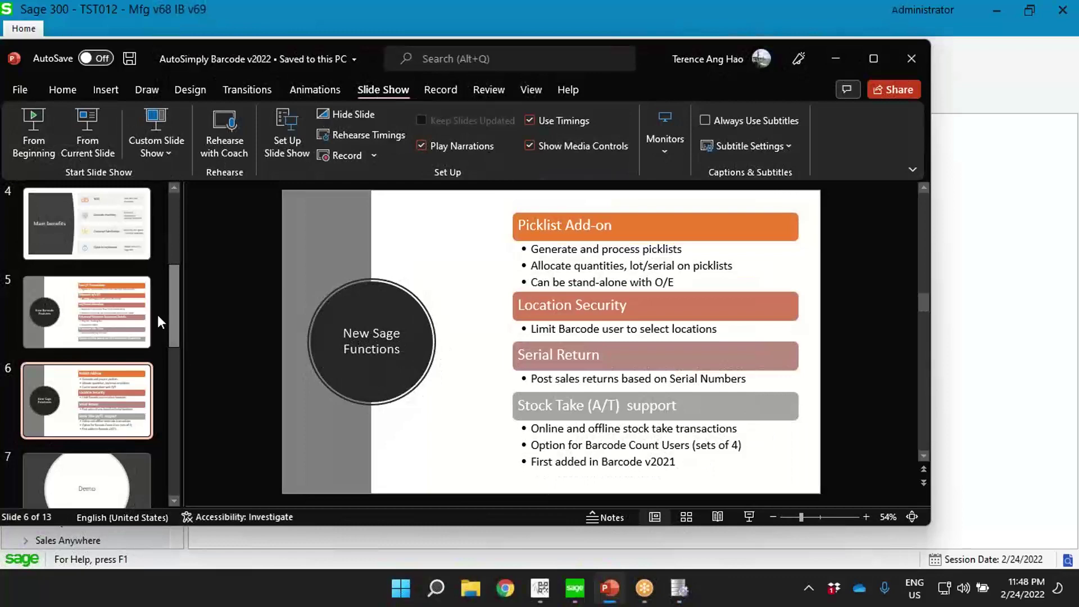
click(100, 143)
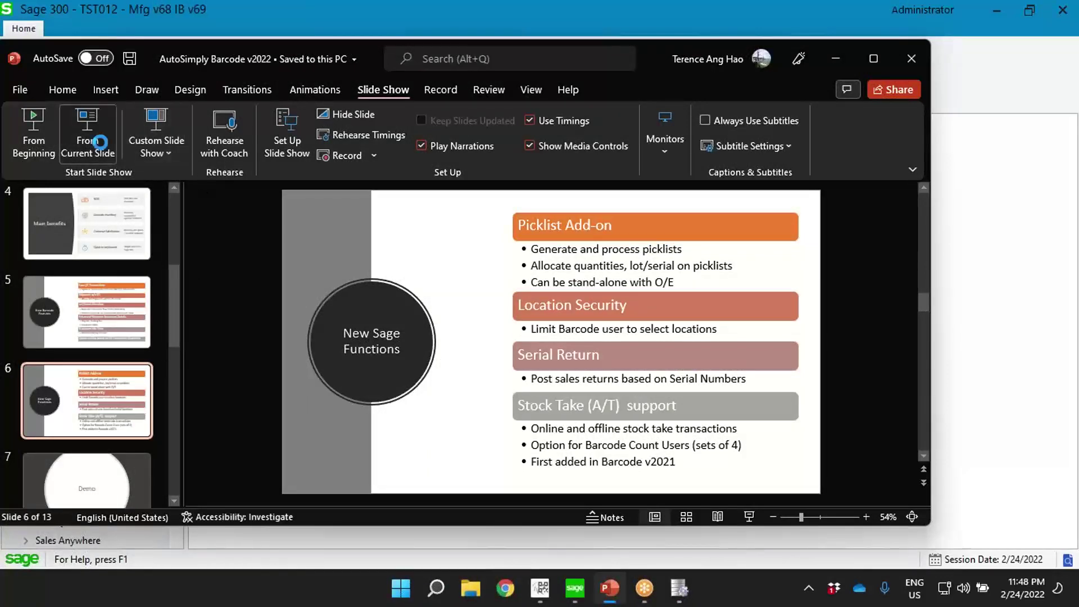
click(411, 395)
click(410, 395)
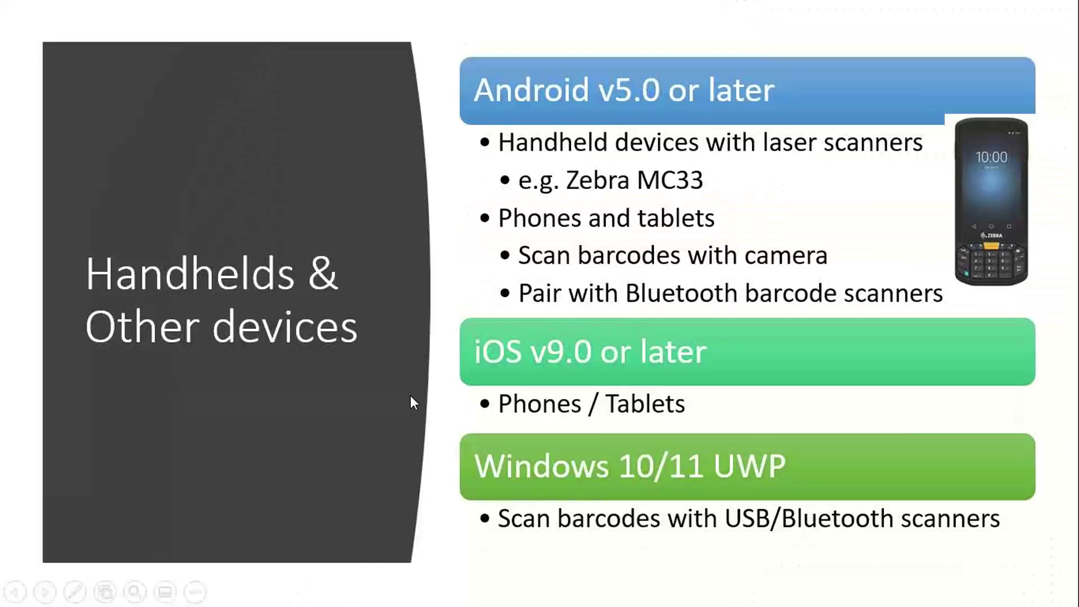
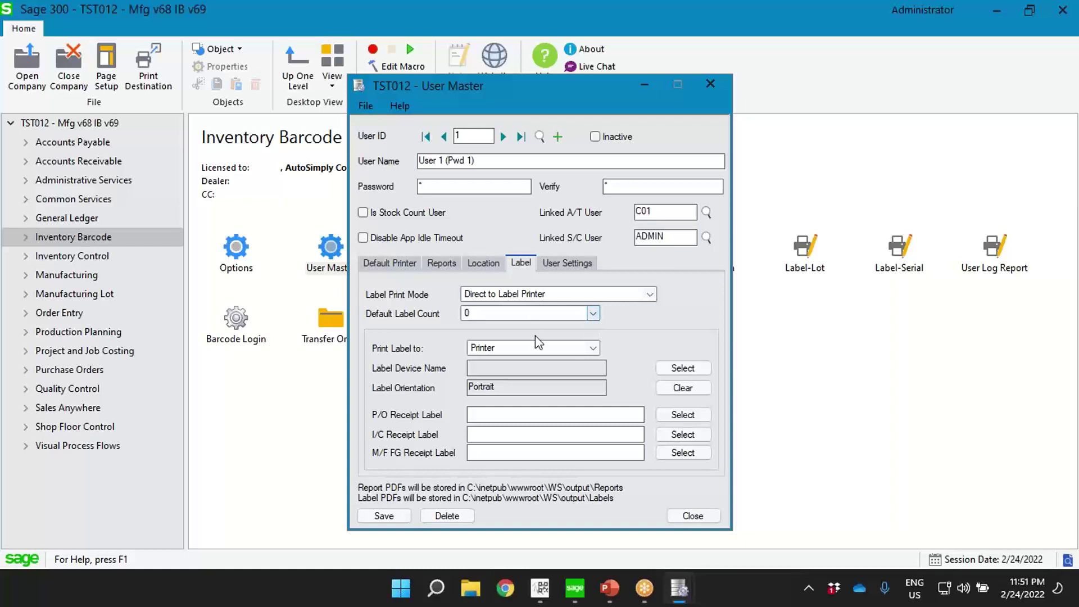
Leave Label Print Mode on Direct to Label Printer after briefly trying the text-file option
click(584, 293)
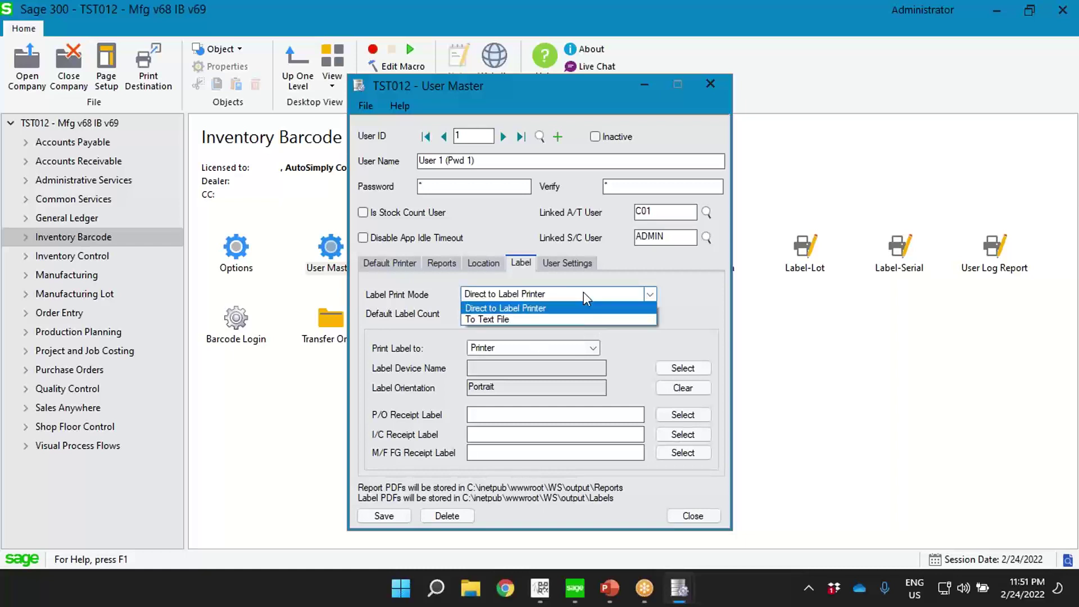
click(532, 319)
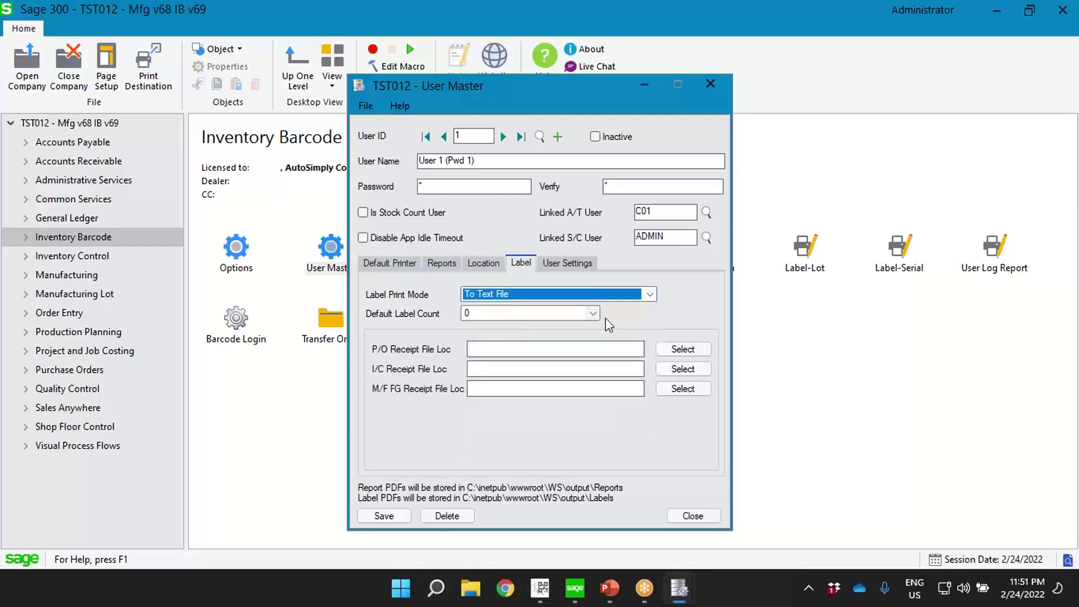
click(587, 294)
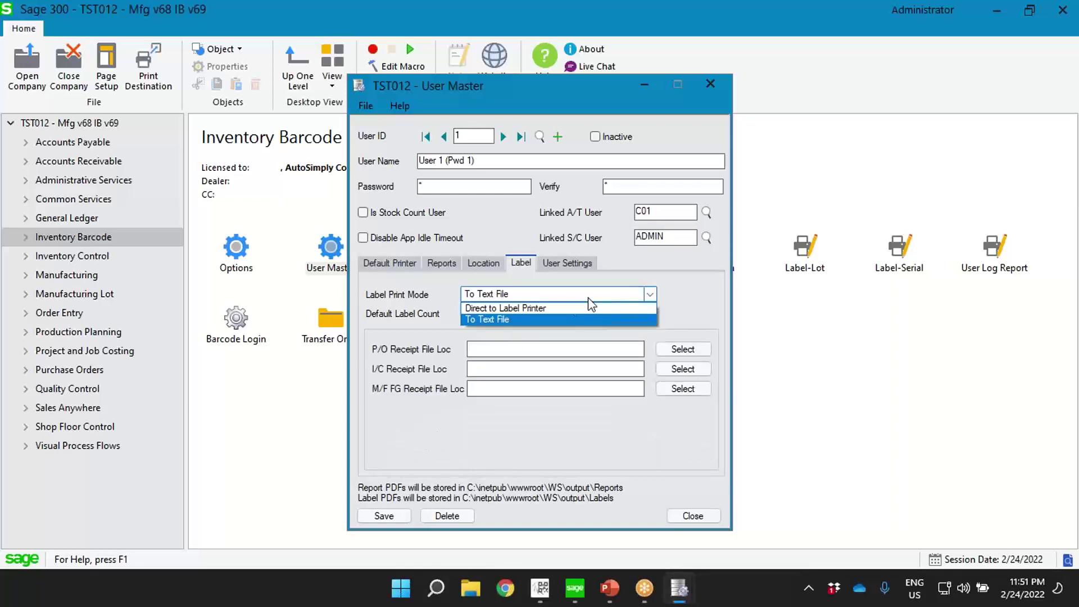
click(562, 306)
Set Print Label to 'To File (PDF)' and bring up printer setup for Label Device Name
click(562, 346)
click(534, 360)
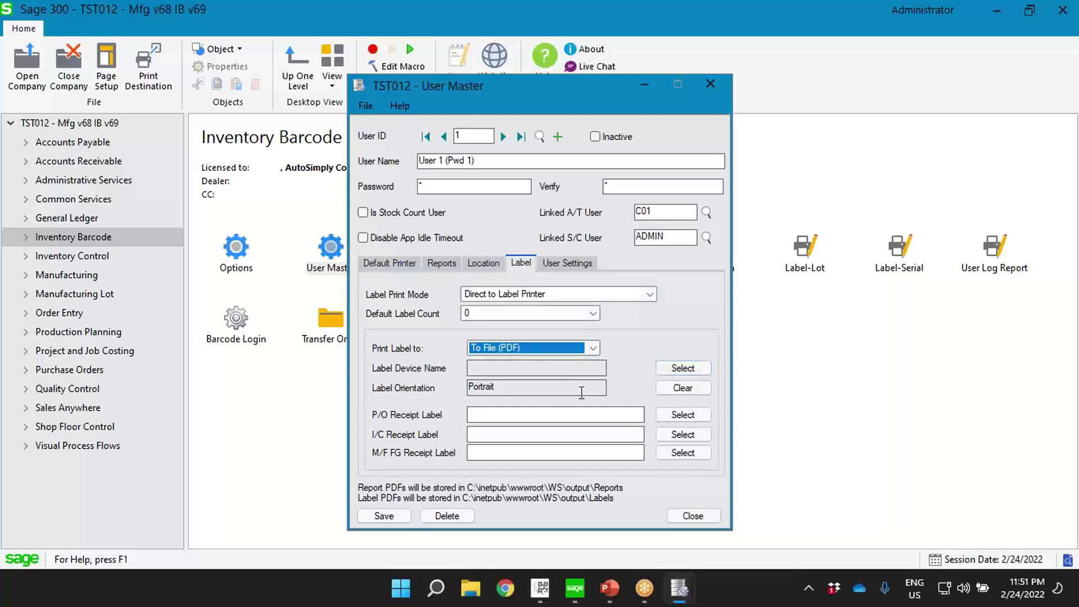
click(549, 417)
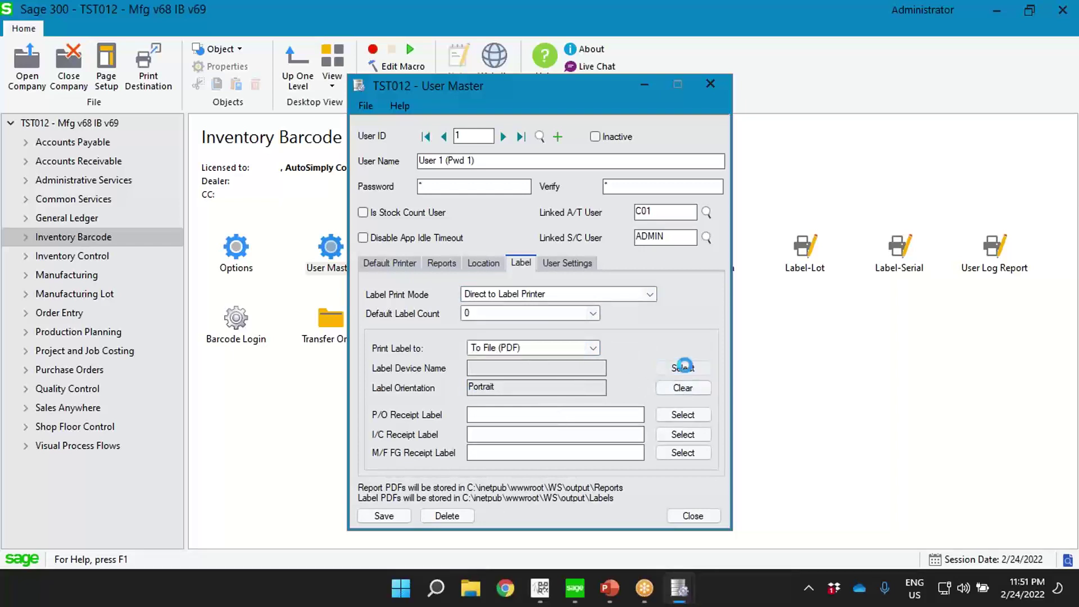
click(683, 366)
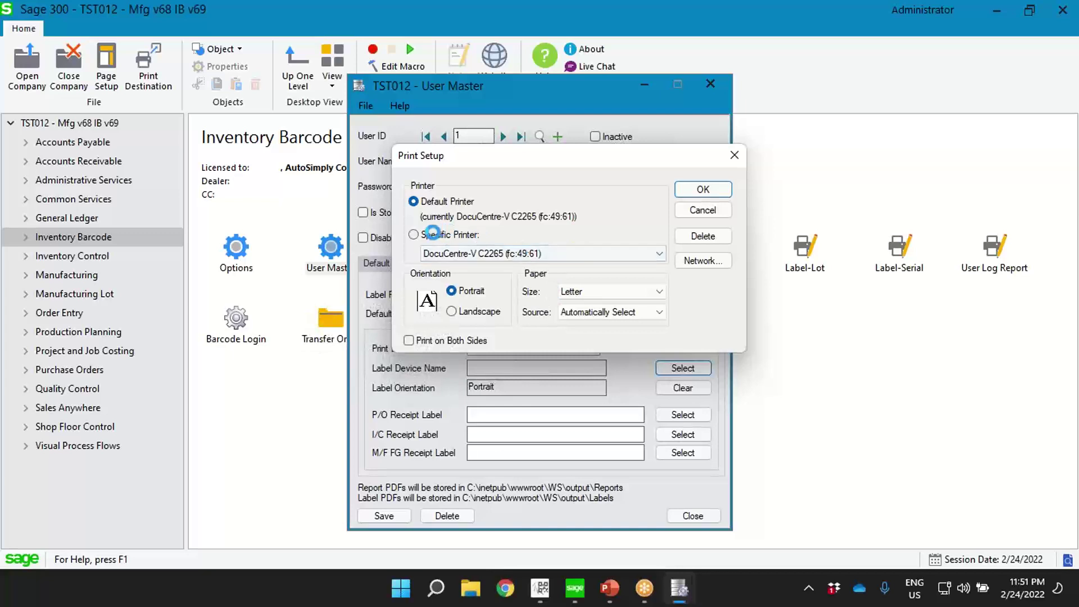
Choose Specific Printer DocuCentre-V C2265 (fc:49:61) as User 1's label device and confirm
click(436, 236)
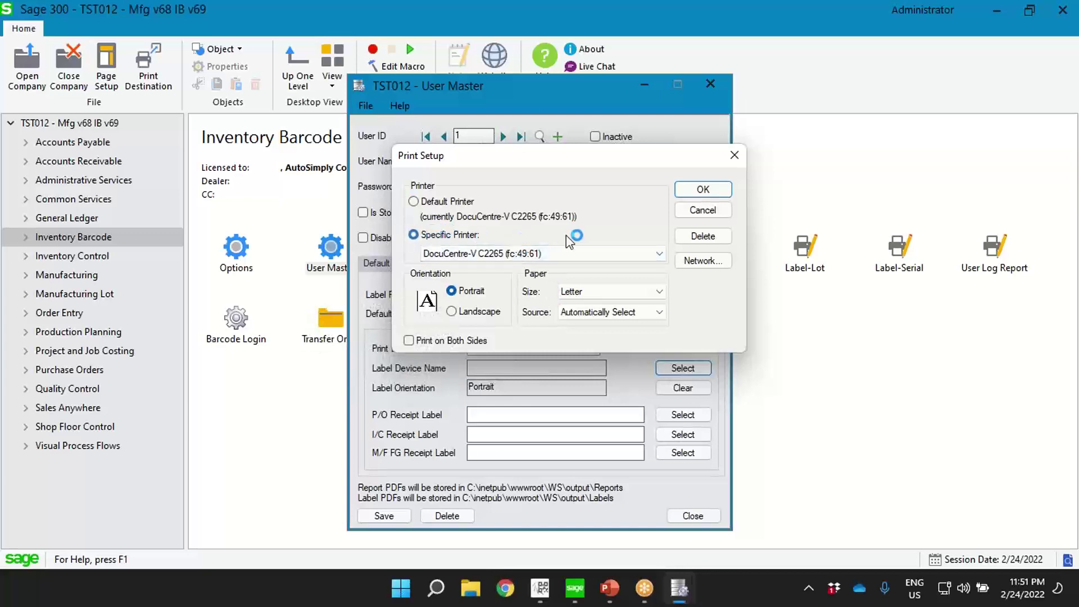
click(690, 194)
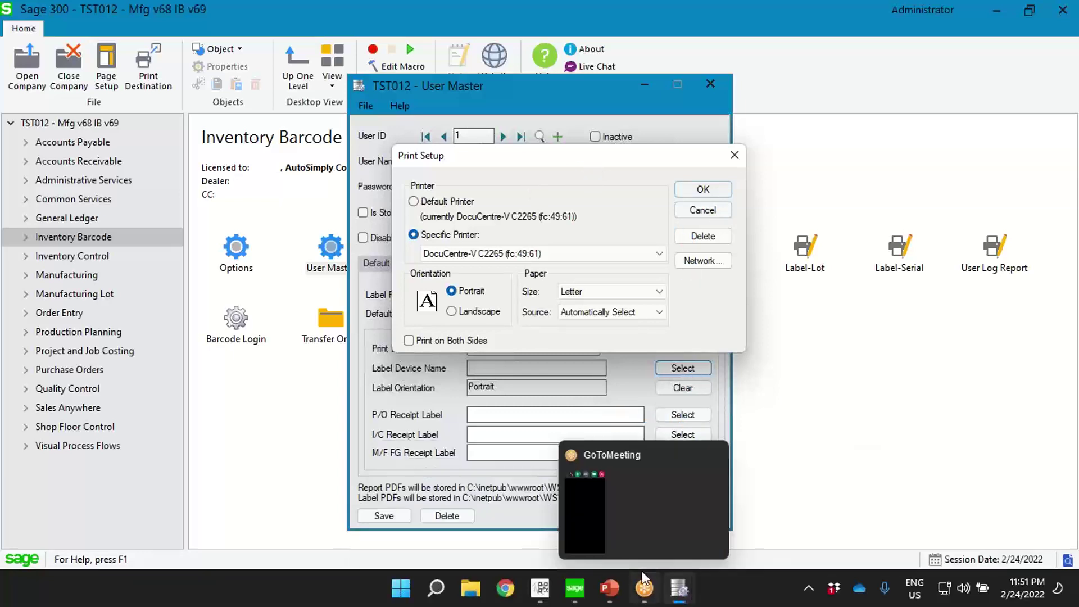
click(713, 190)
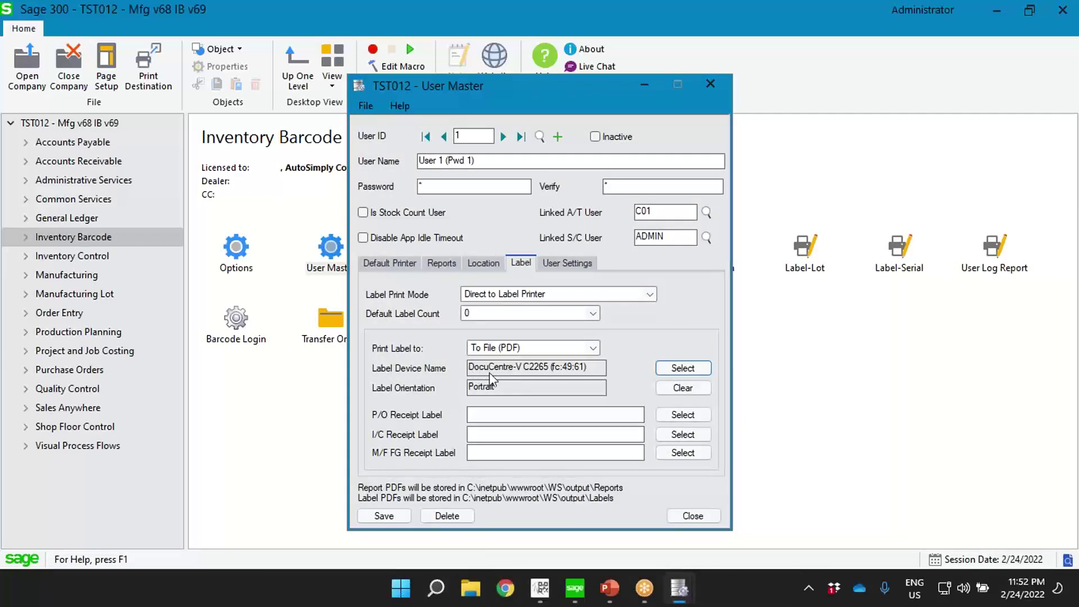
Keep Default Label Count at 0, save User 1's label settings, and switch to AutoSimply Barcode
click(476, 315)
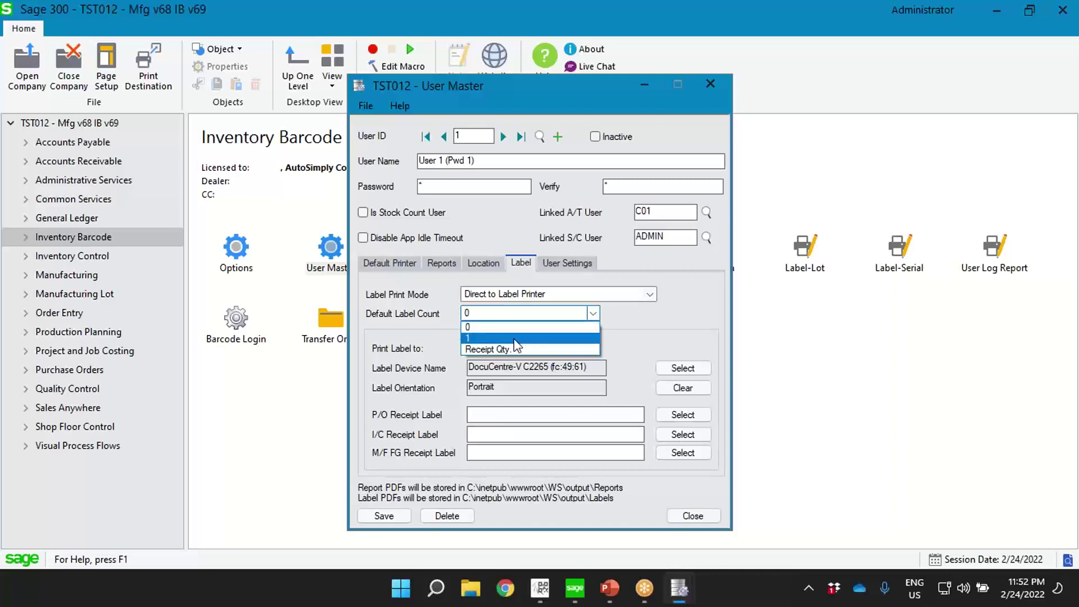
click(491, 328)
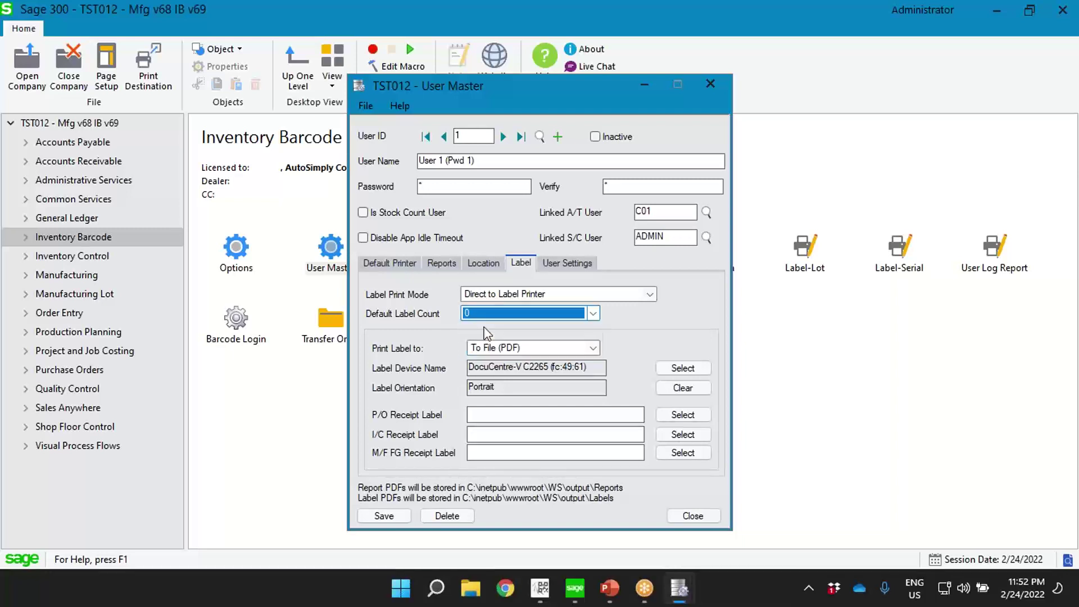
click(522, 416)
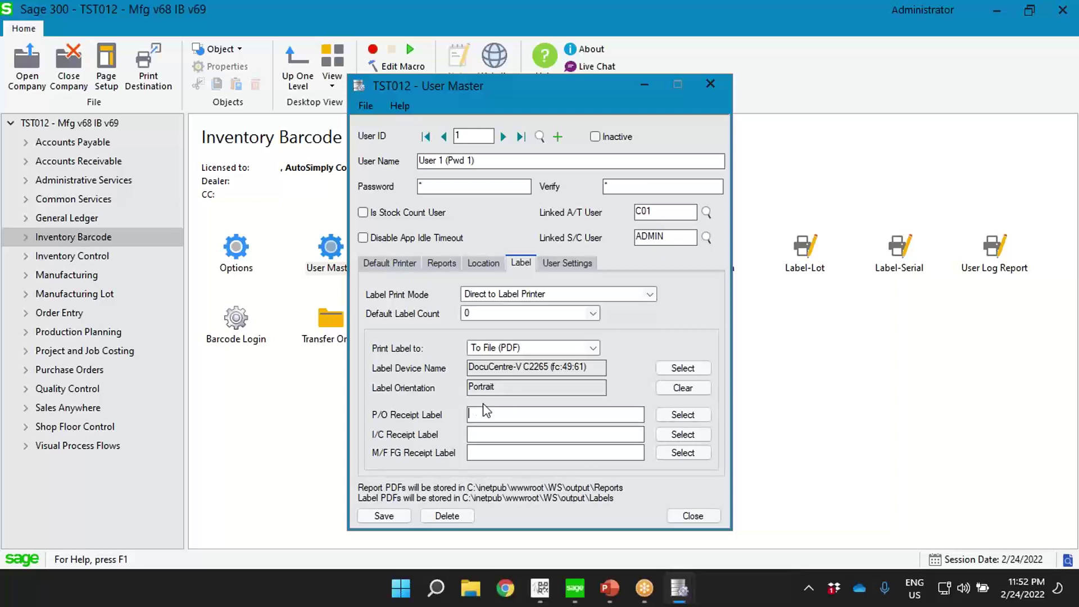
click(382, 517)
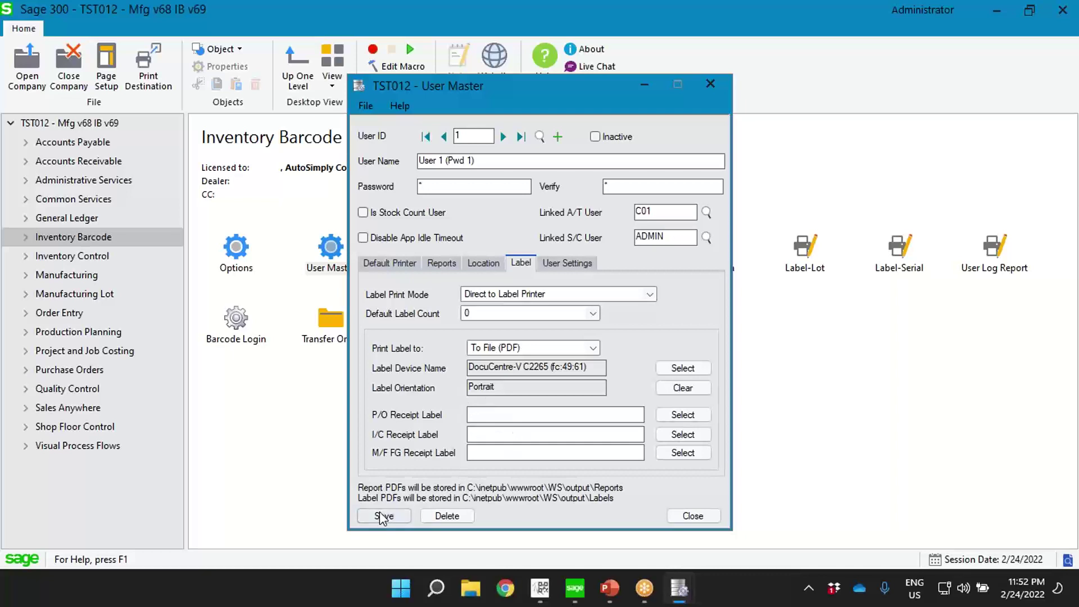
click(540, 589)
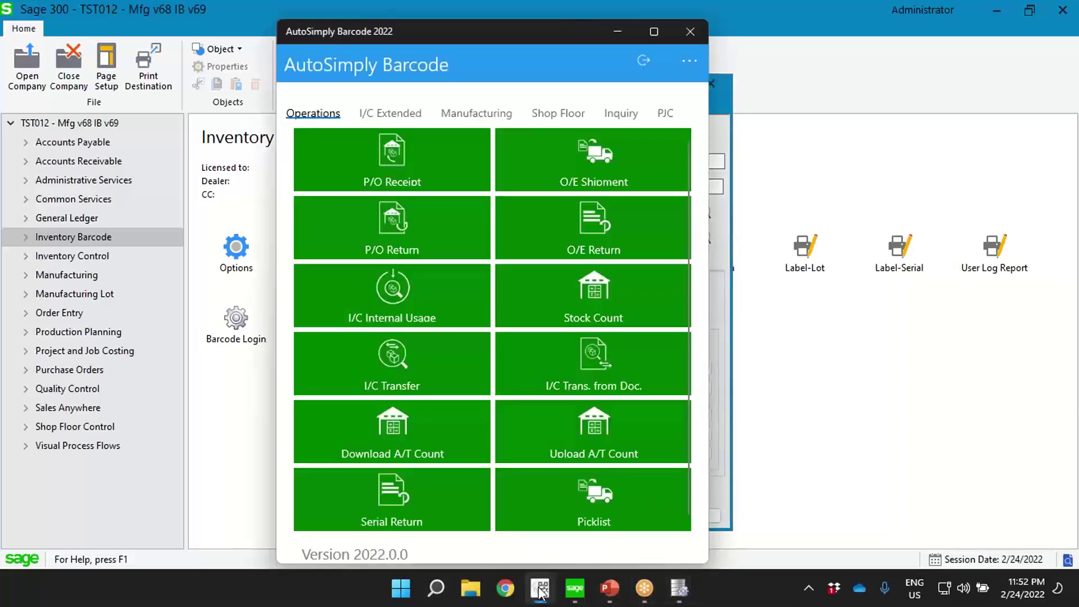
Start a P/O receipt and open purchase order PO000000030, answering the unposted snapshot notice
click(420, 181)
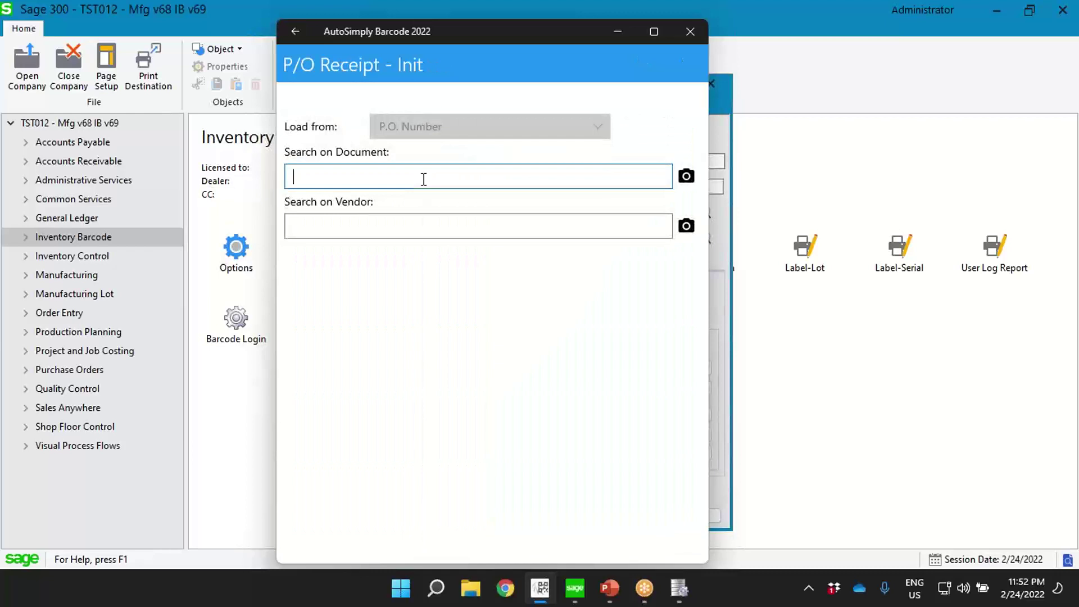
text(30)
key(Return)
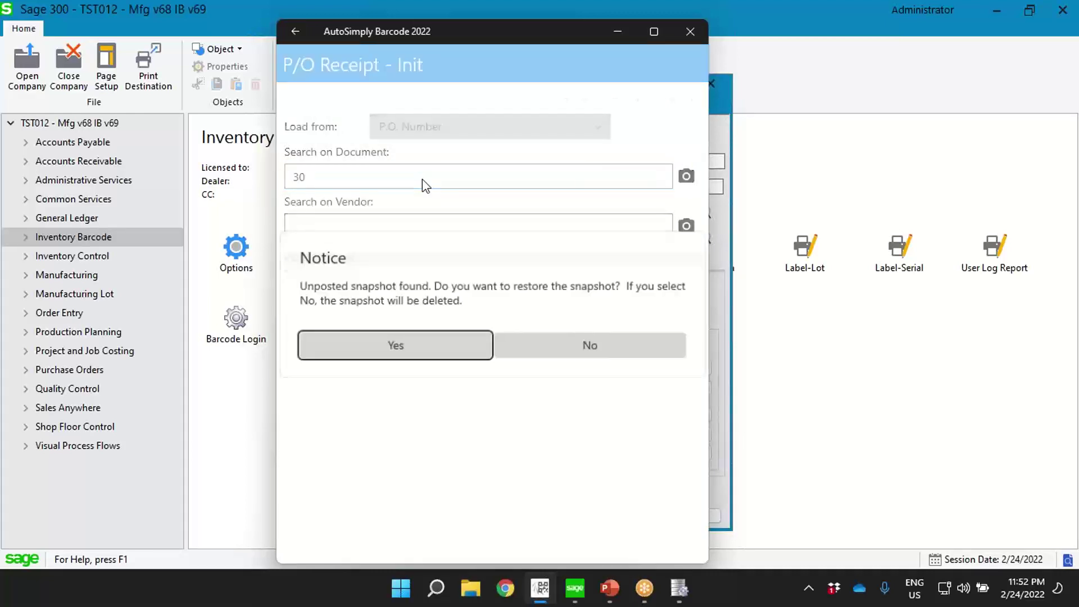
click(533, 342)
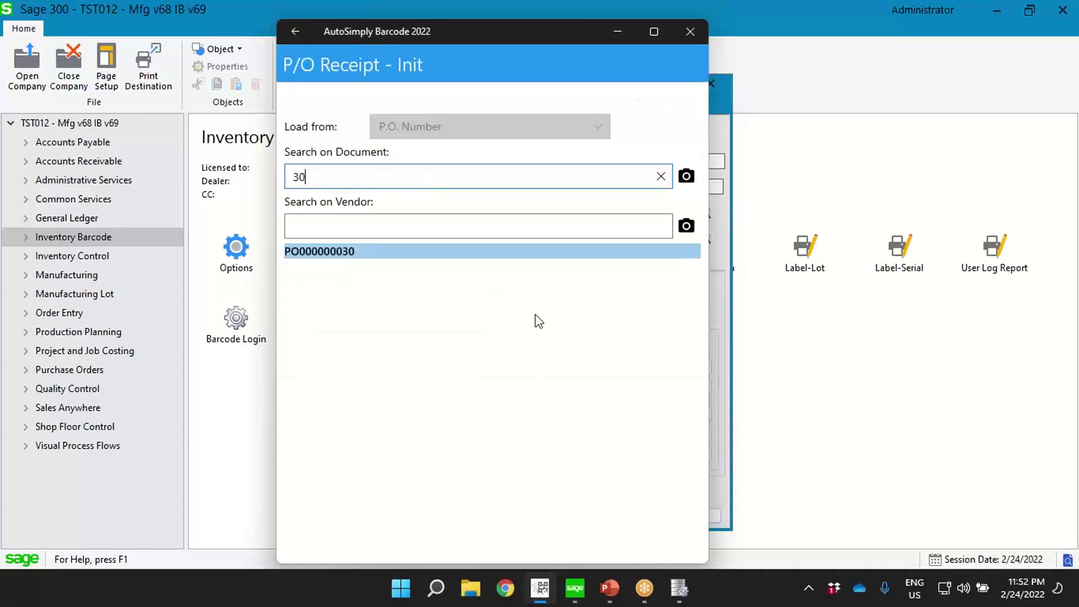
click(533, 256)
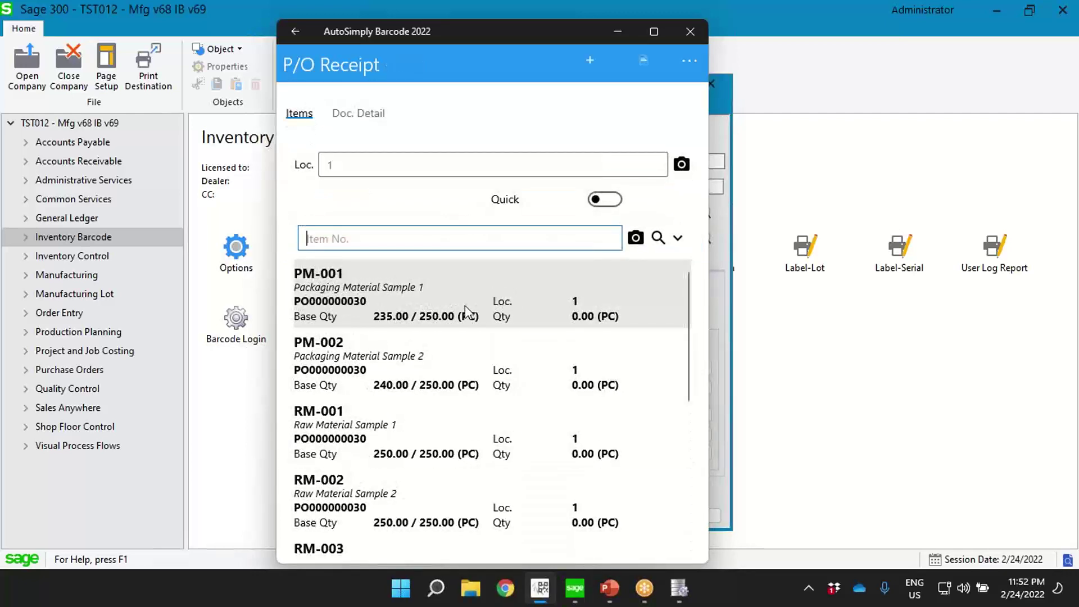
Receive 5 of item PM-001 with # of Labels 5 and save the line
click(464, 309)
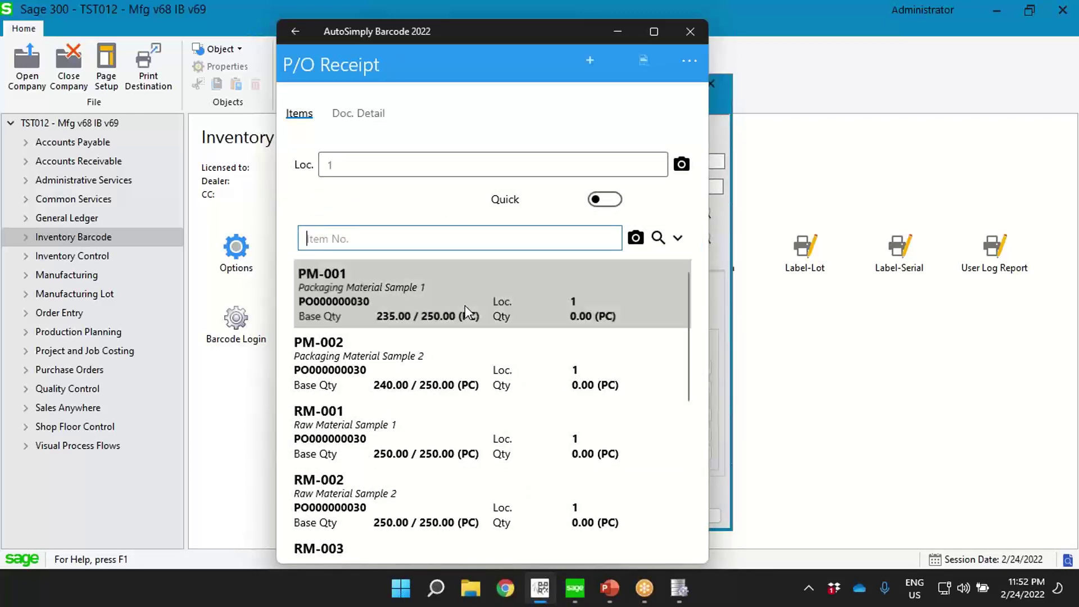
text(5)
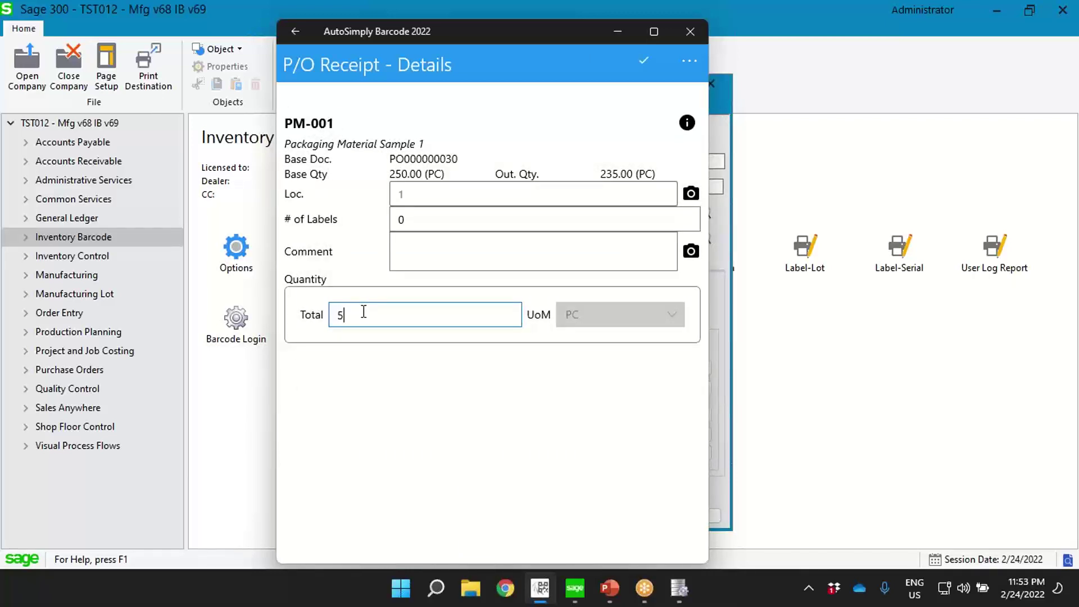
drag(421, 219, 344, 220)
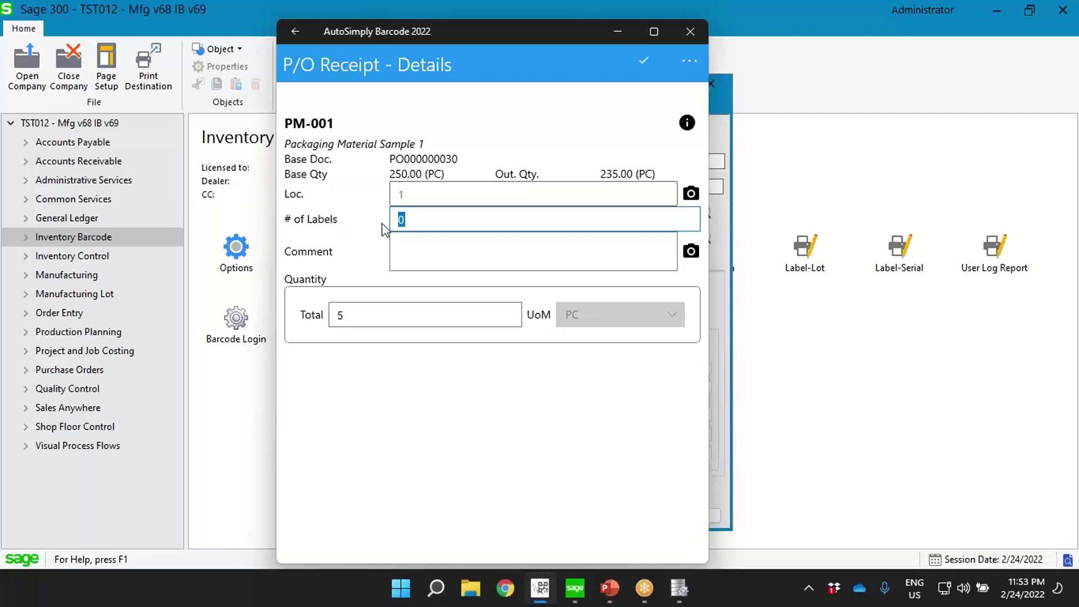
text(5)
click(644, 66)
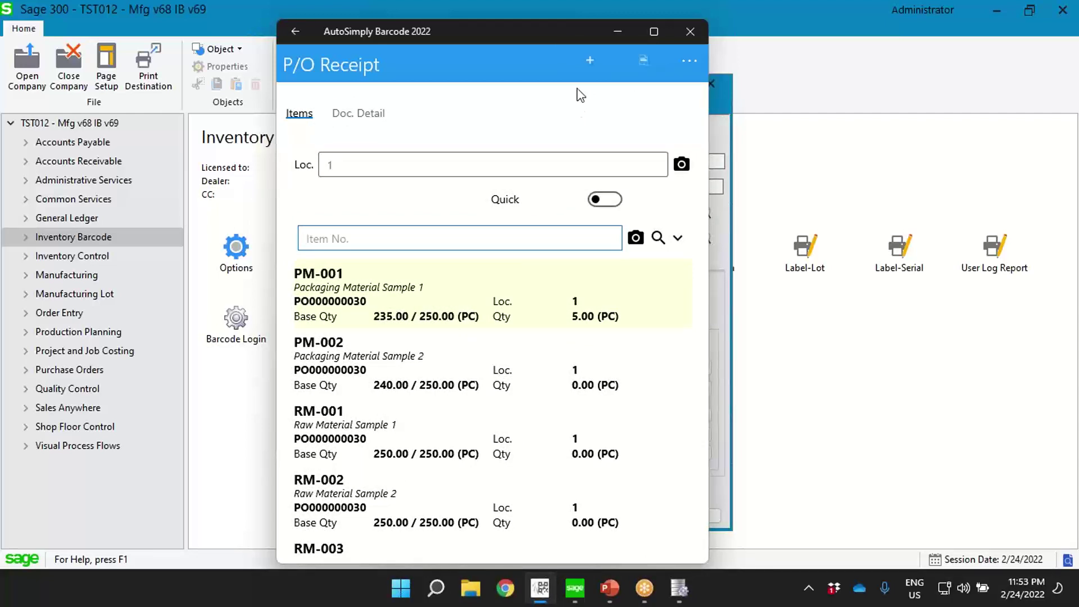
Post the P/O receipt, confirming to create RCP00000093, and dismiss the created message
click(585, 64)
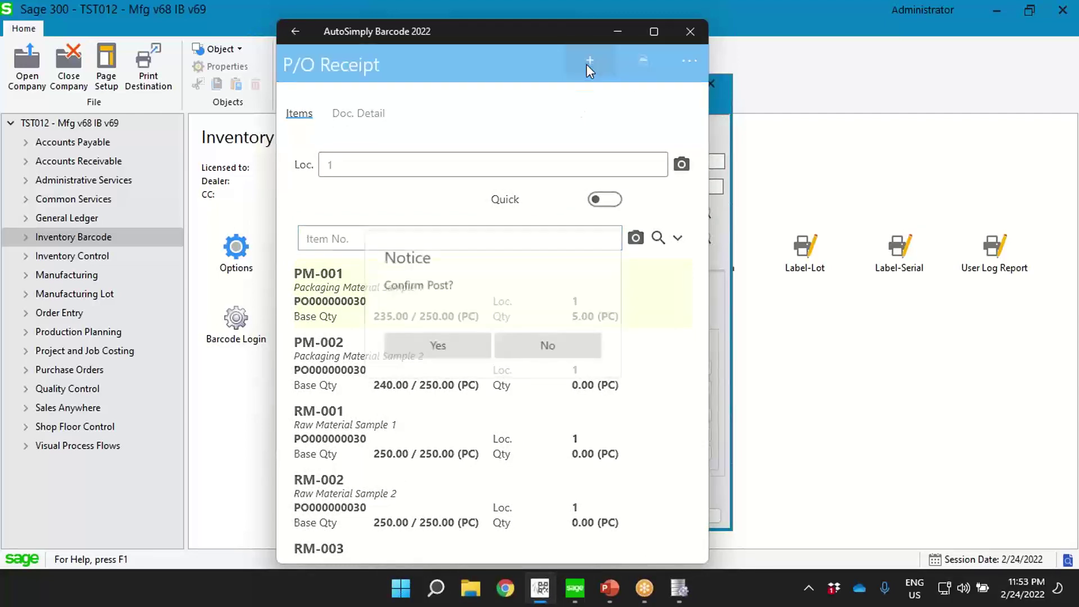
click(459, 346)
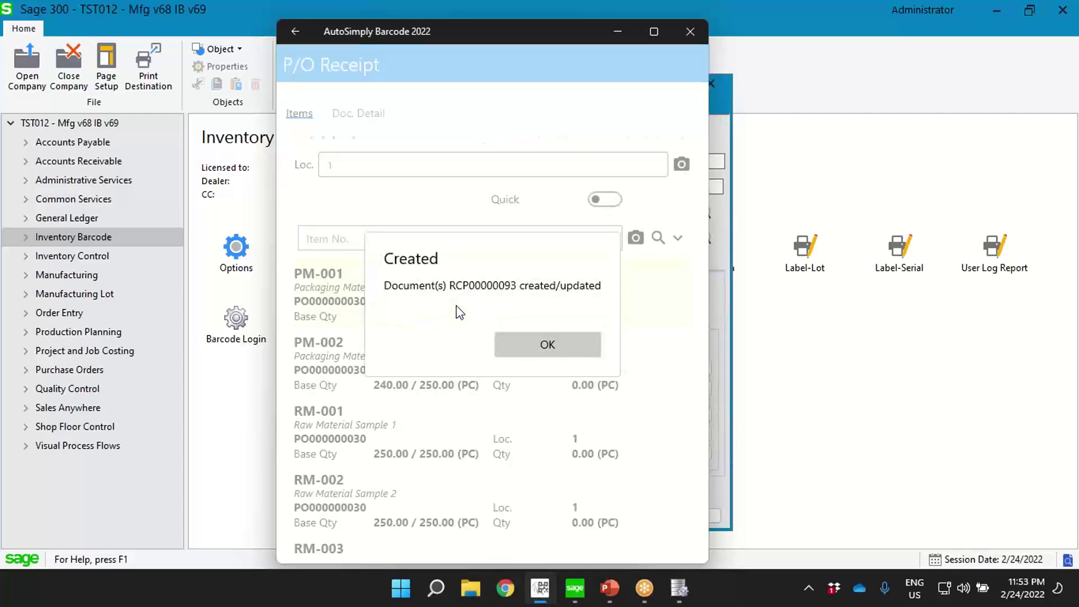
click(511, 346)
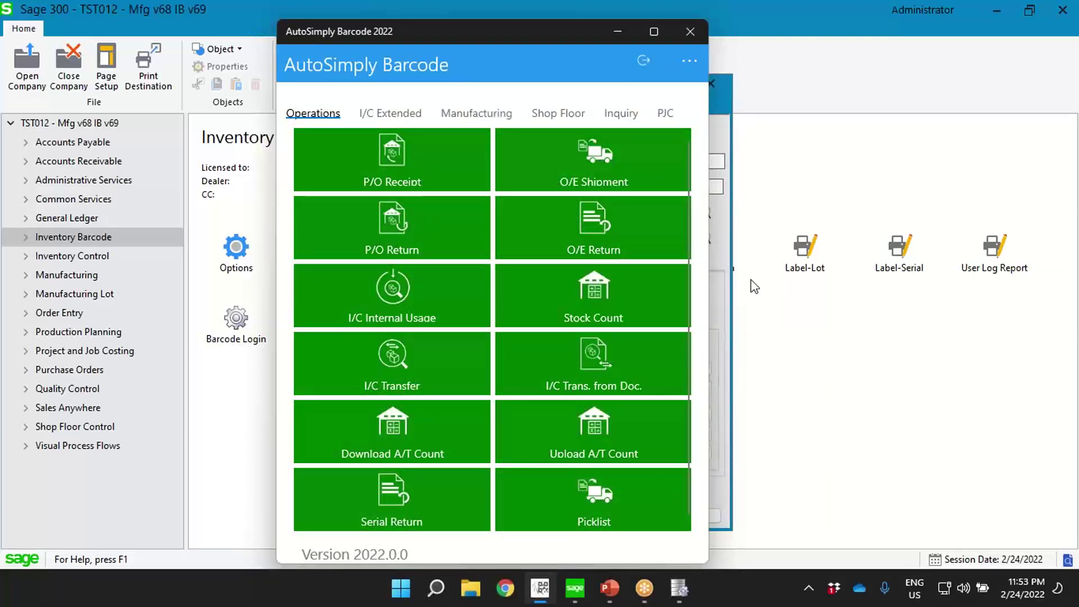
Close the barcode User Master, then open Order Entry's I/B Picklist folder in Sage 300
click(720, 285)
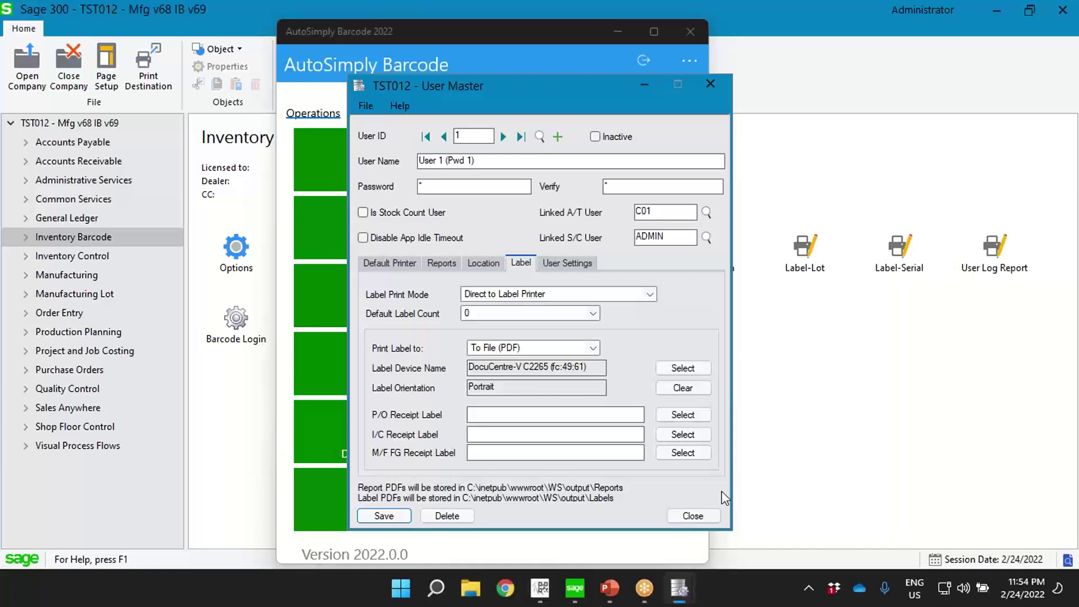
click(698, 517)
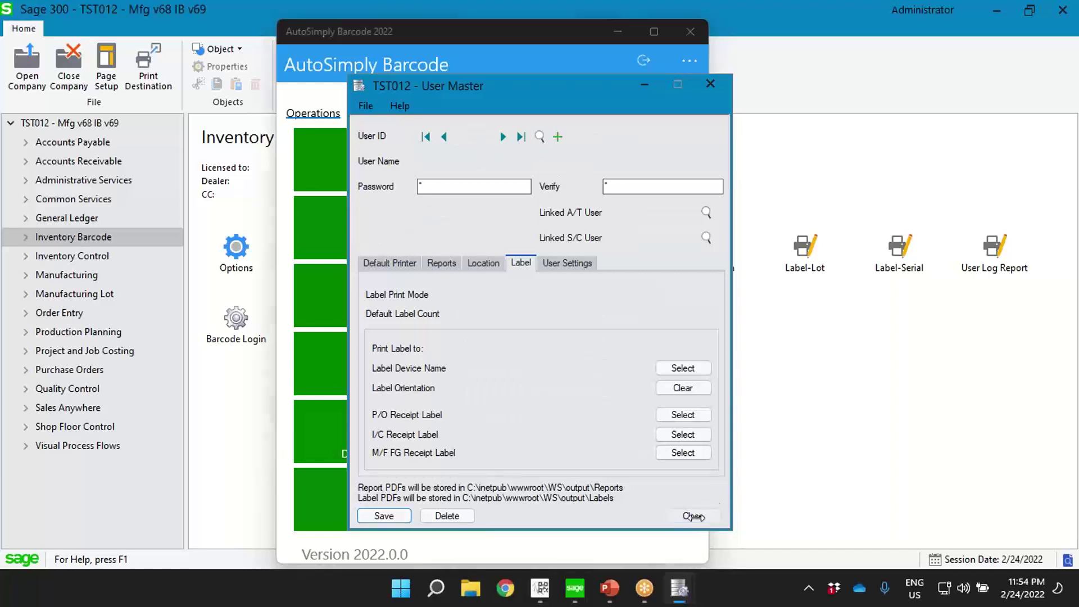
mouse_move(679, 588)
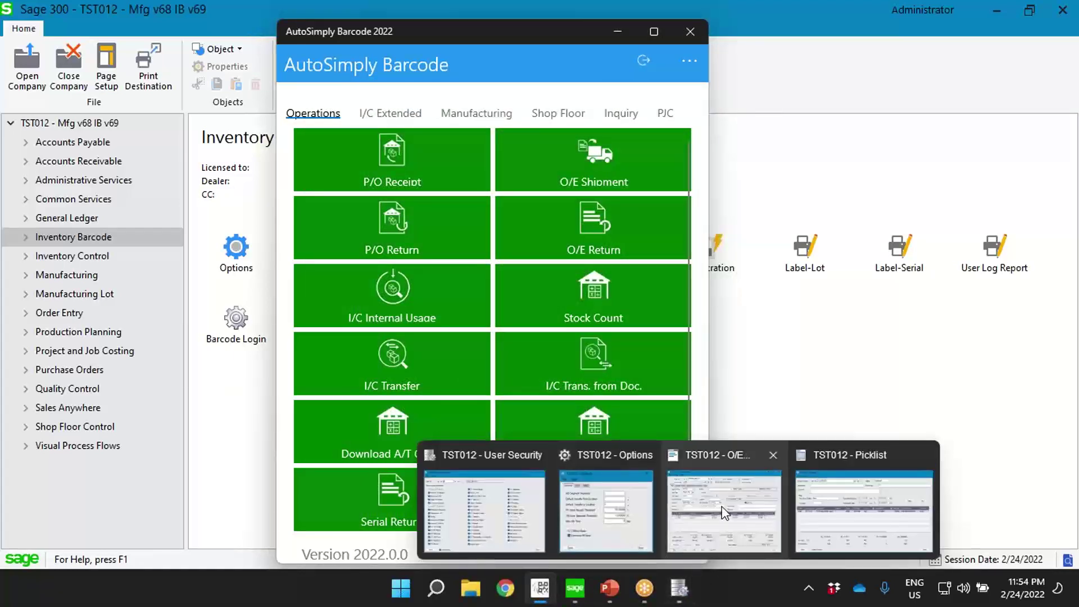
click(781, 391)
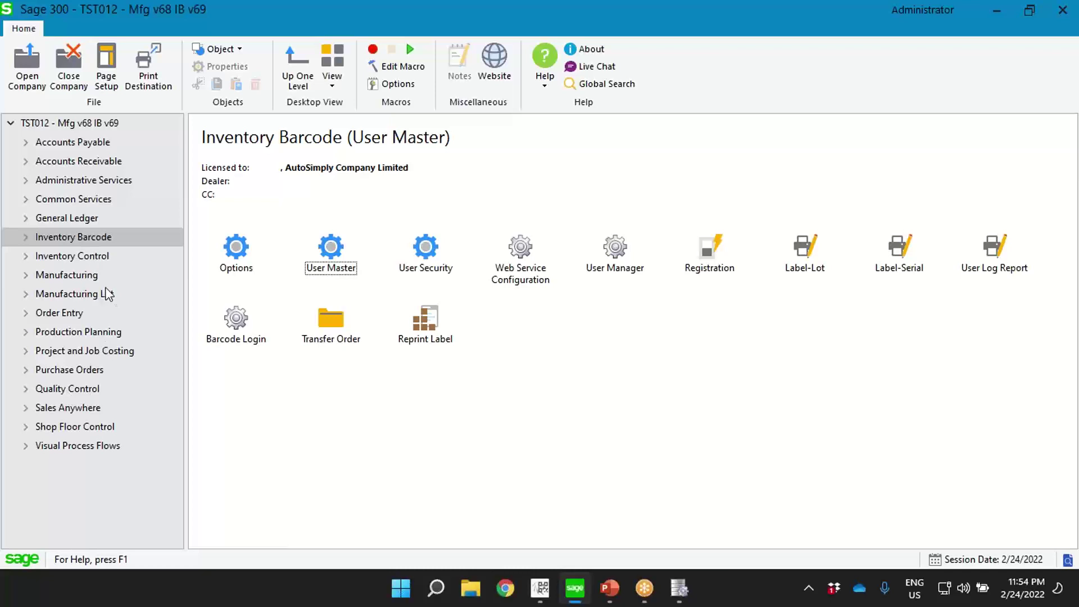
click(72, 313)
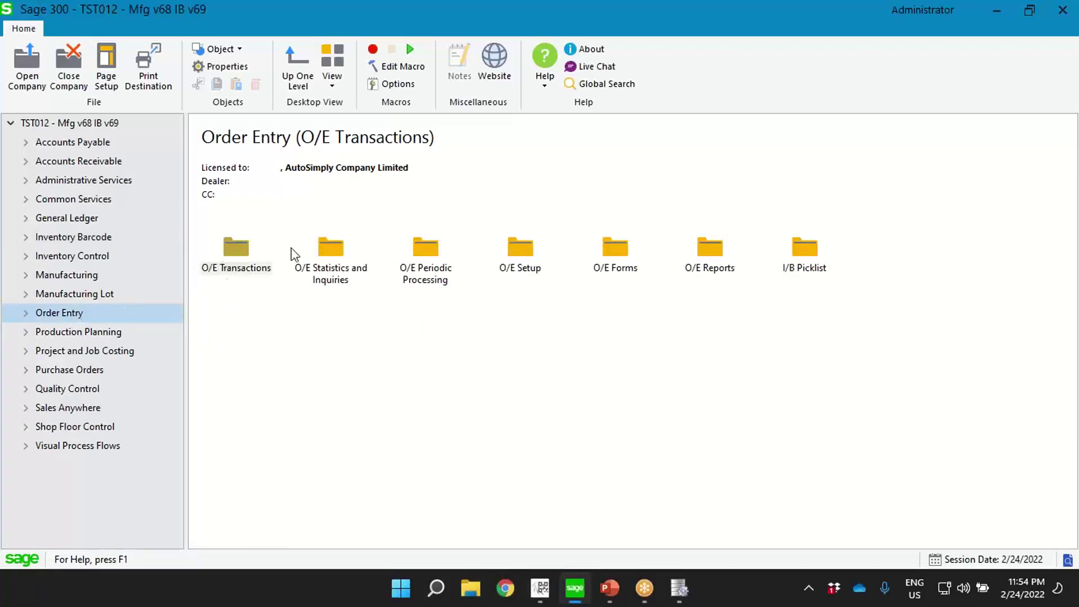
double_click(808, 269)
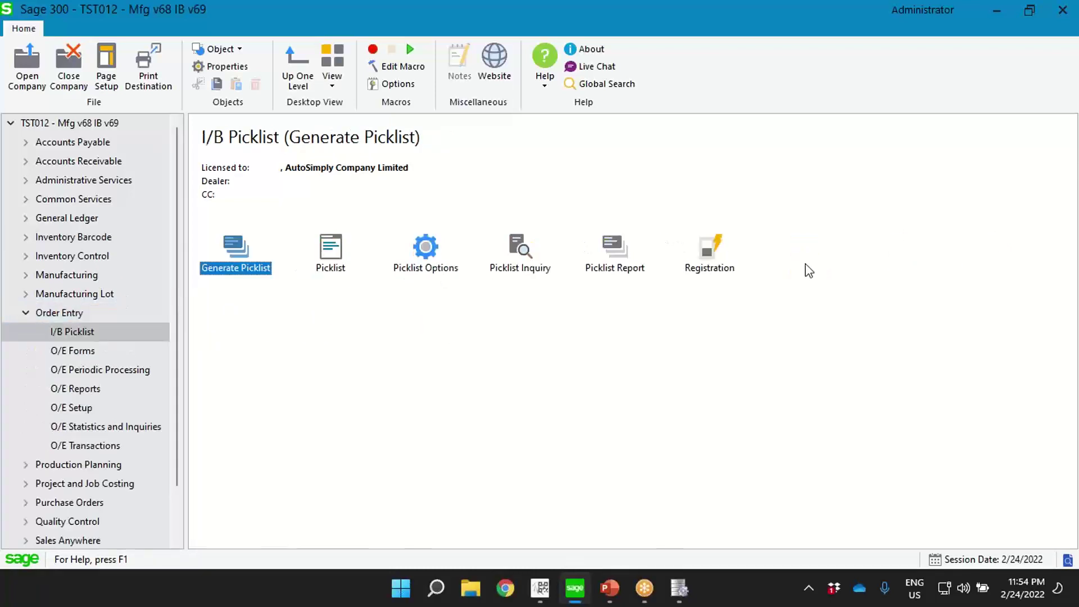
Open the Picklist screen and use Create Shipment to display picklist PL00000001 with the Fluorescent Desk Lamp line
double_click(312, 265)
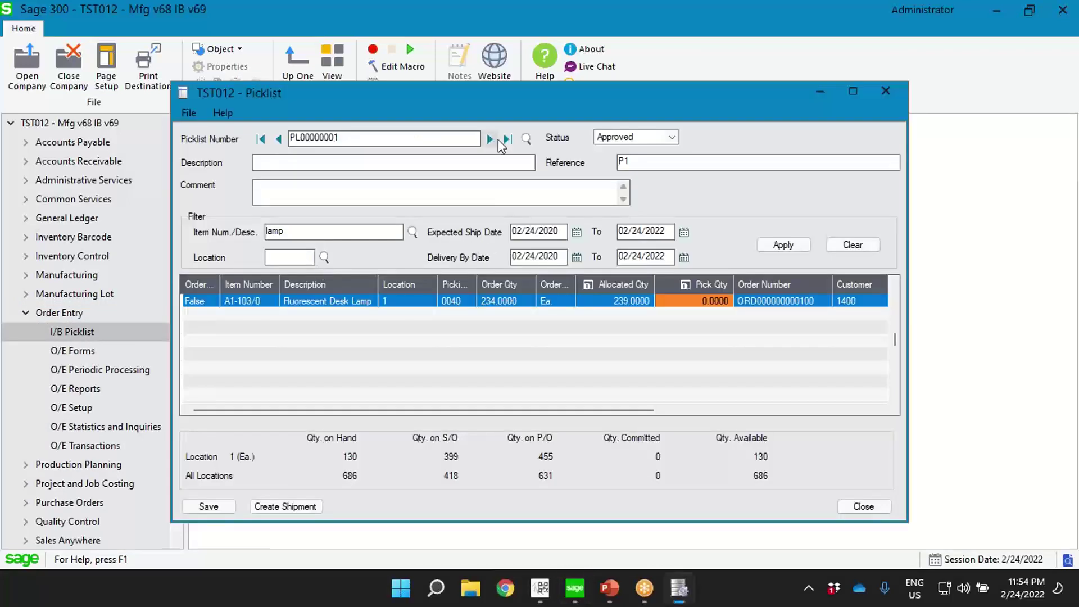
click(294, 513)
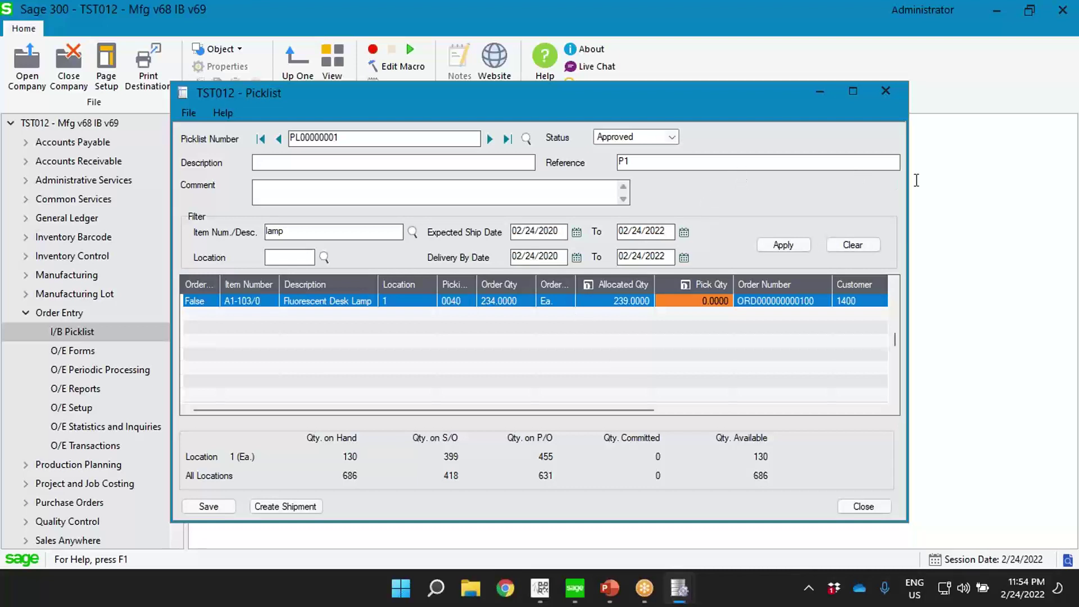
click(796, 29)
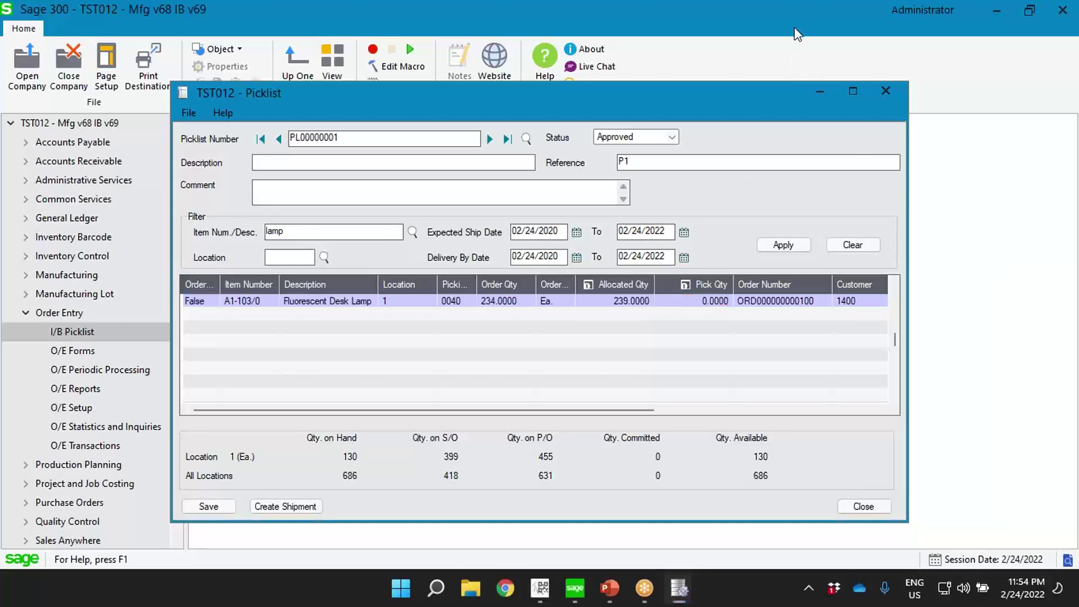